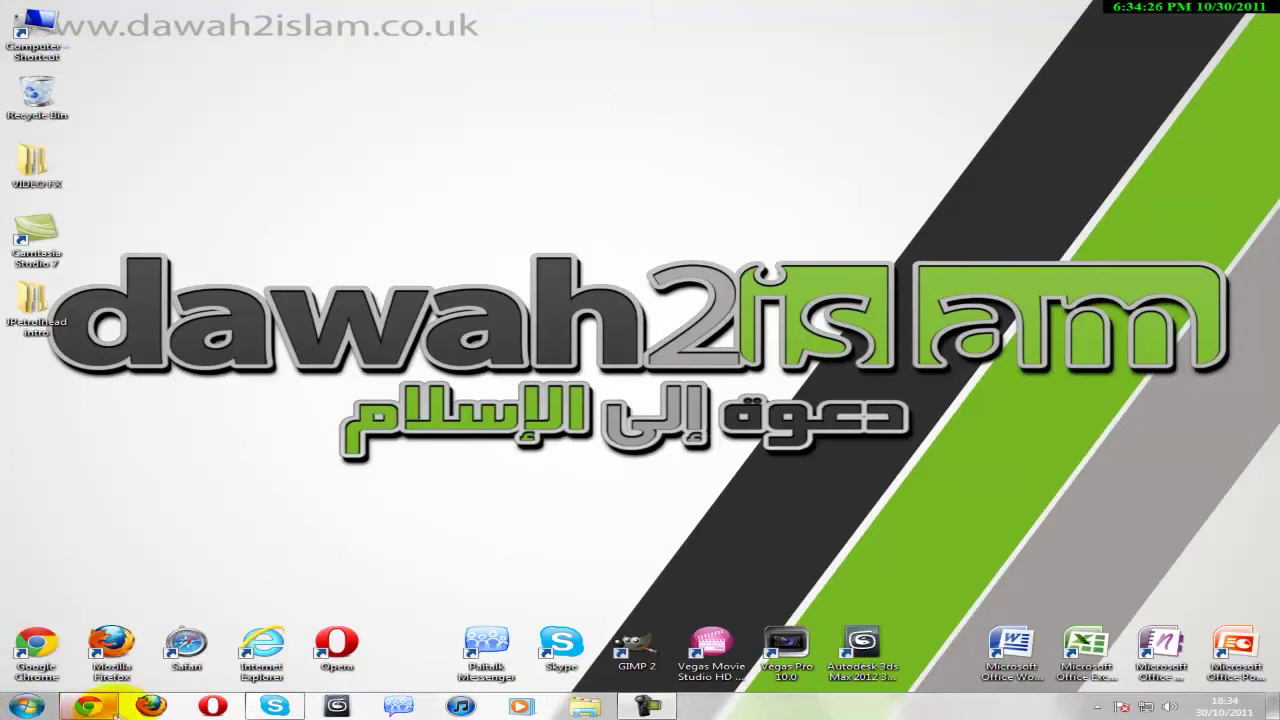
# Switch to Google Chrome and open the free trial download page for Vegas Pro 11.
pyautogui.click(120, 635)
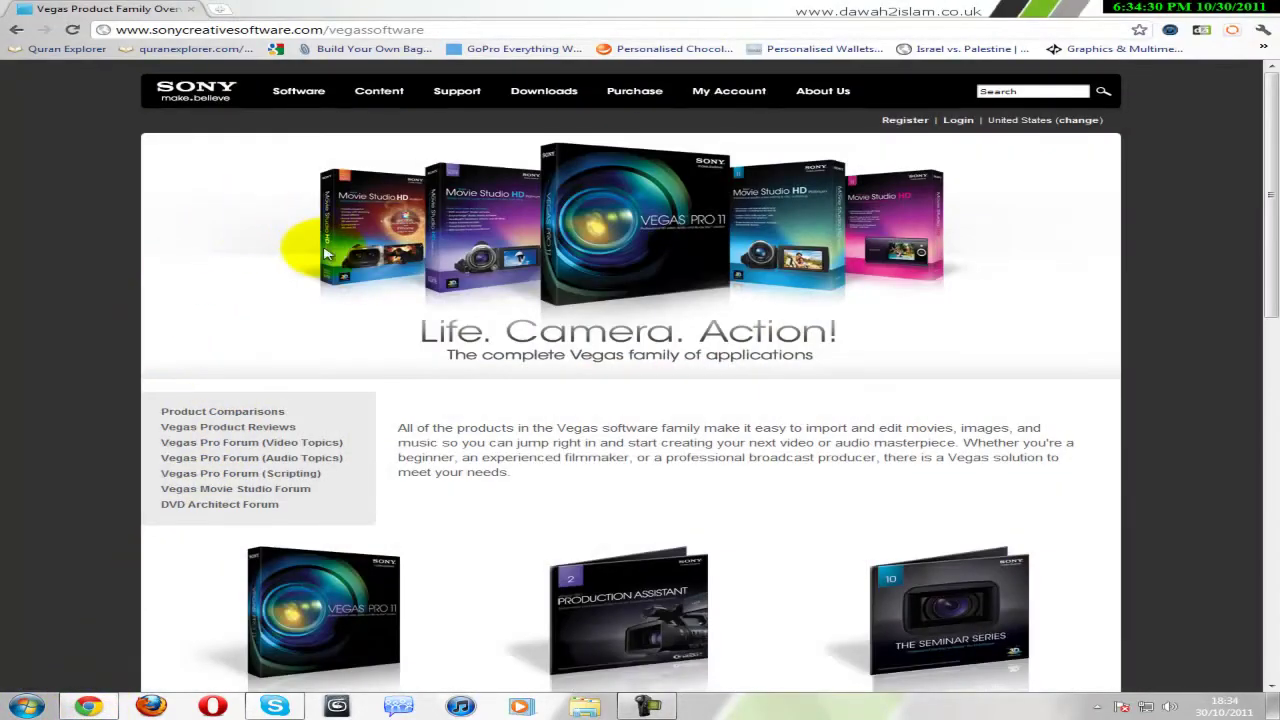
pyautogui.scroll(-4, 325, 255)
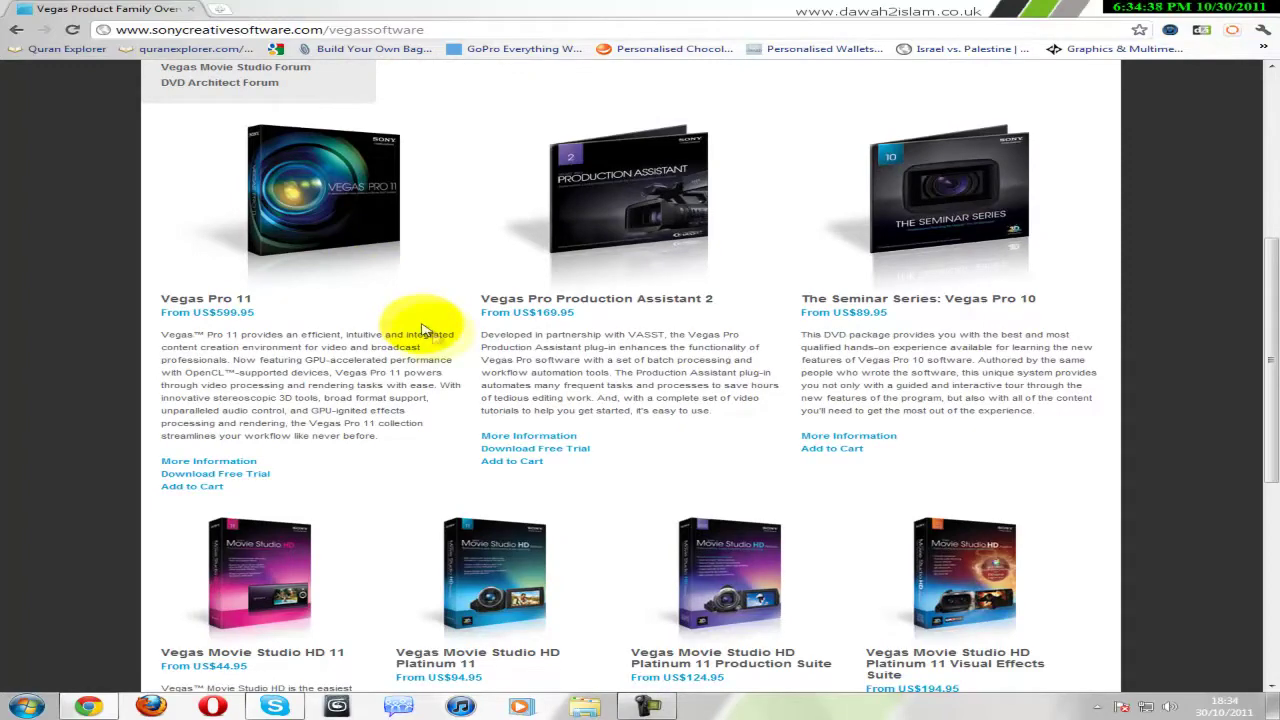
pyautogui.click(210, 476)
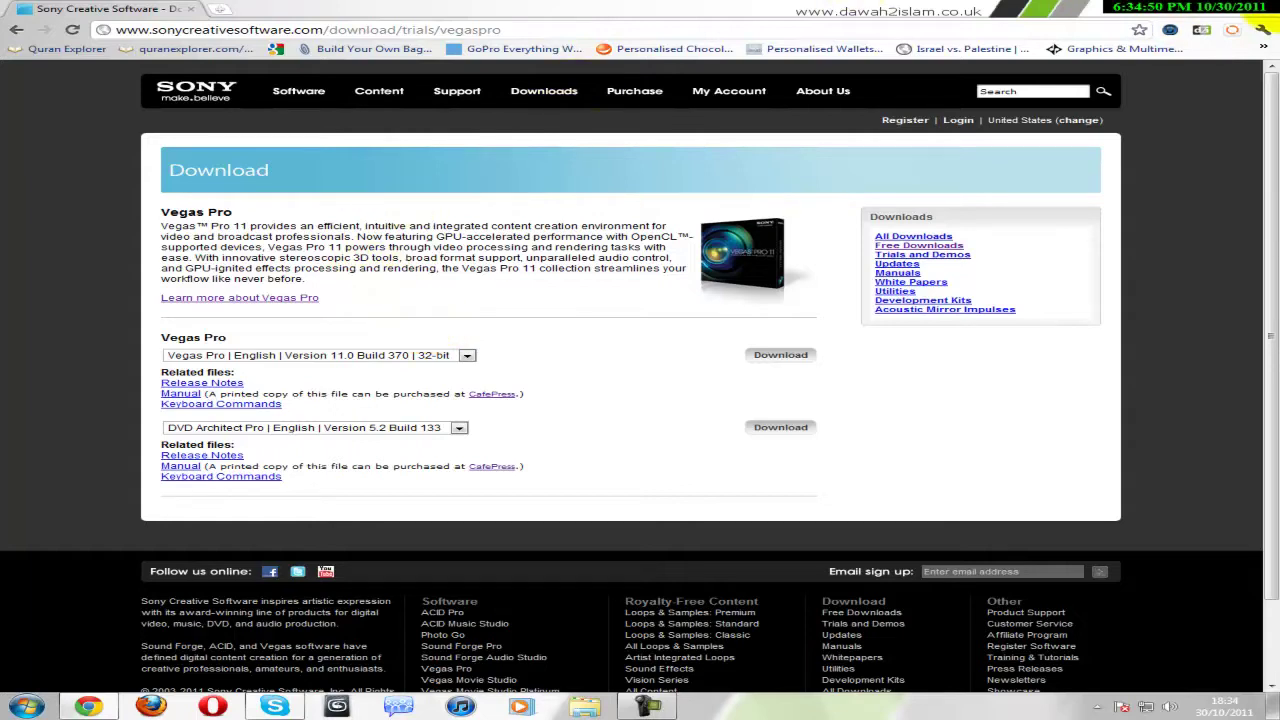
# Put the browser away and launch Vegas Pro 11.0.
pyautogui.click(1262, 17)
pyautogui.click(27, 706)
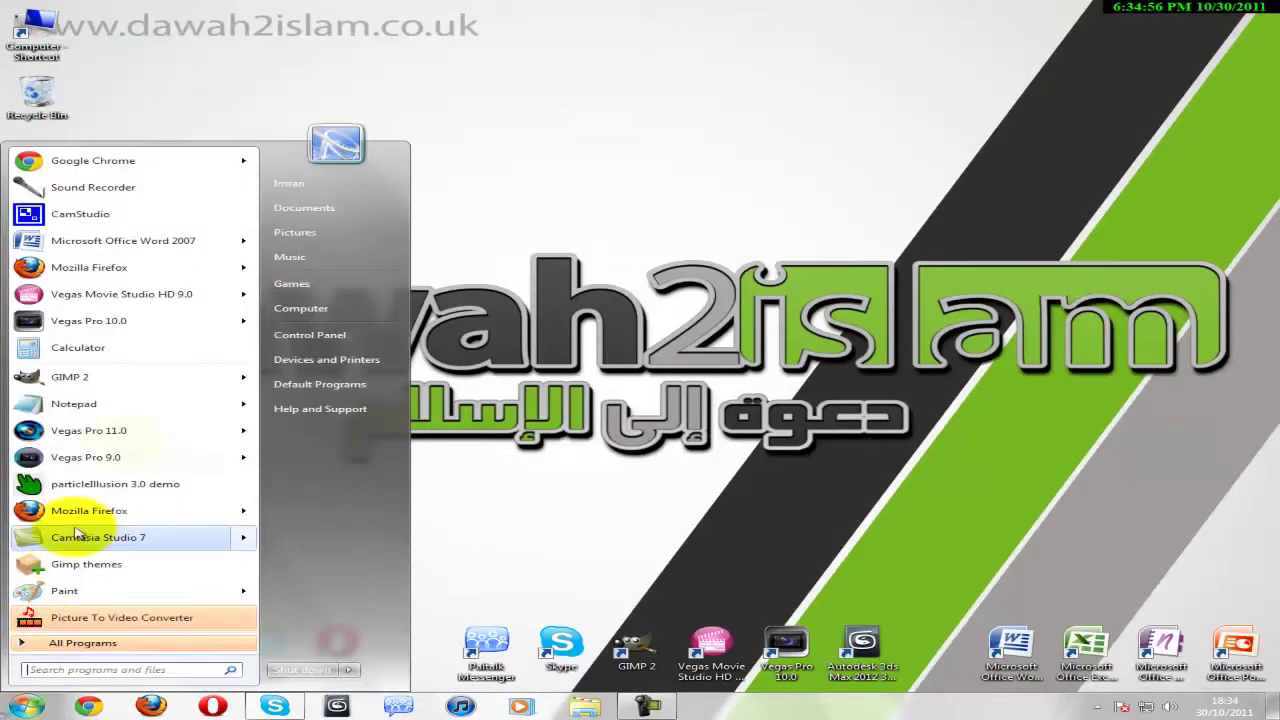
pyautogui.click(150, 430)
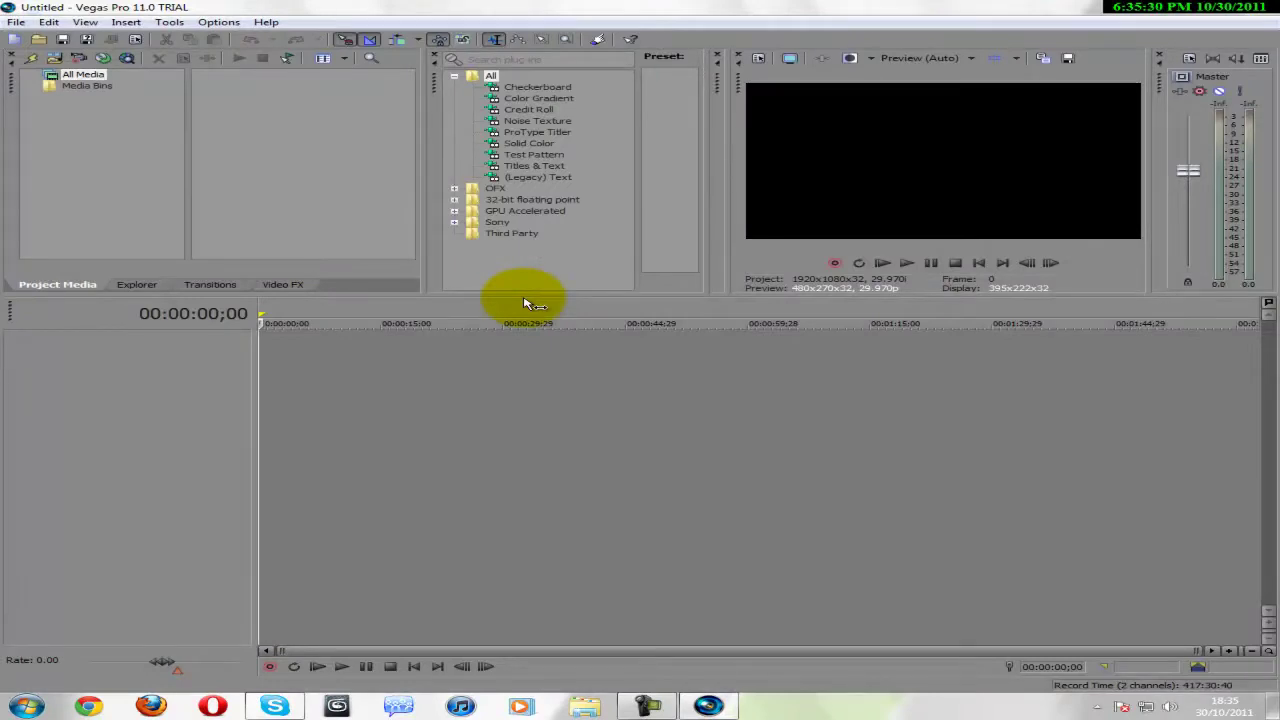
# Insert a video track in the empty project and add text media at its start.
pyautogui.rightClick(58, 362)
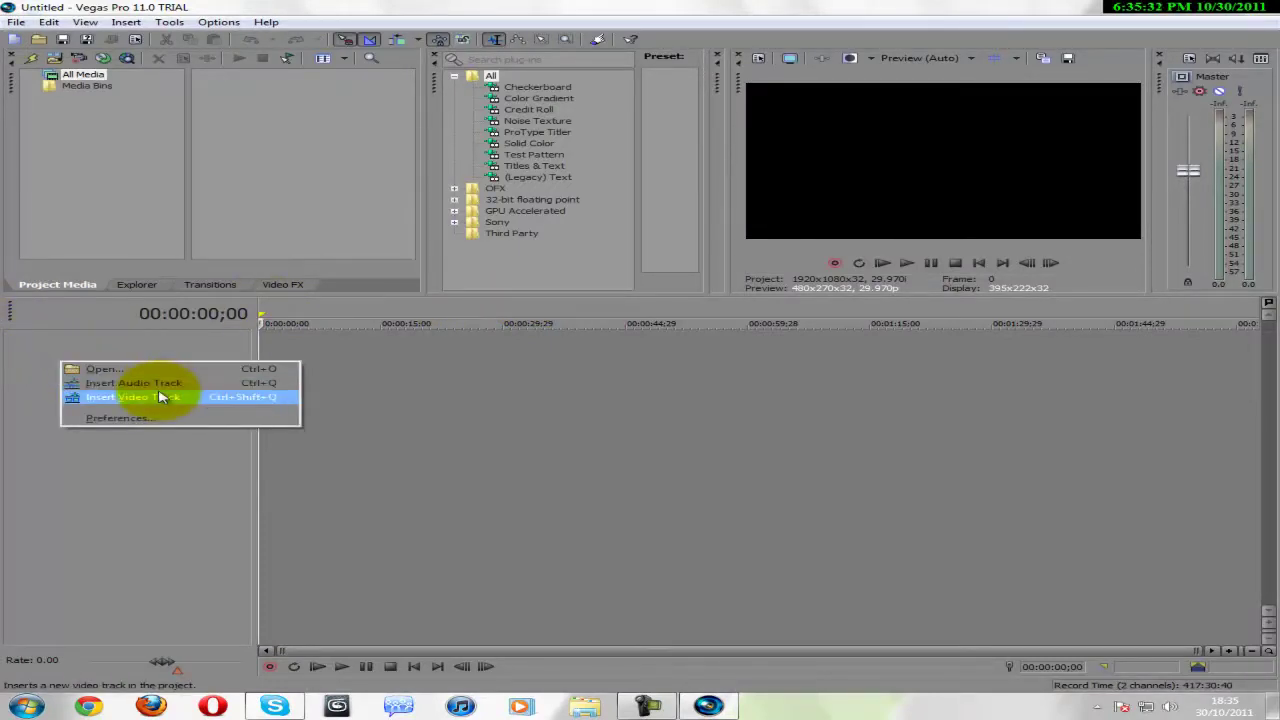
pyautogui.click(163, 399)
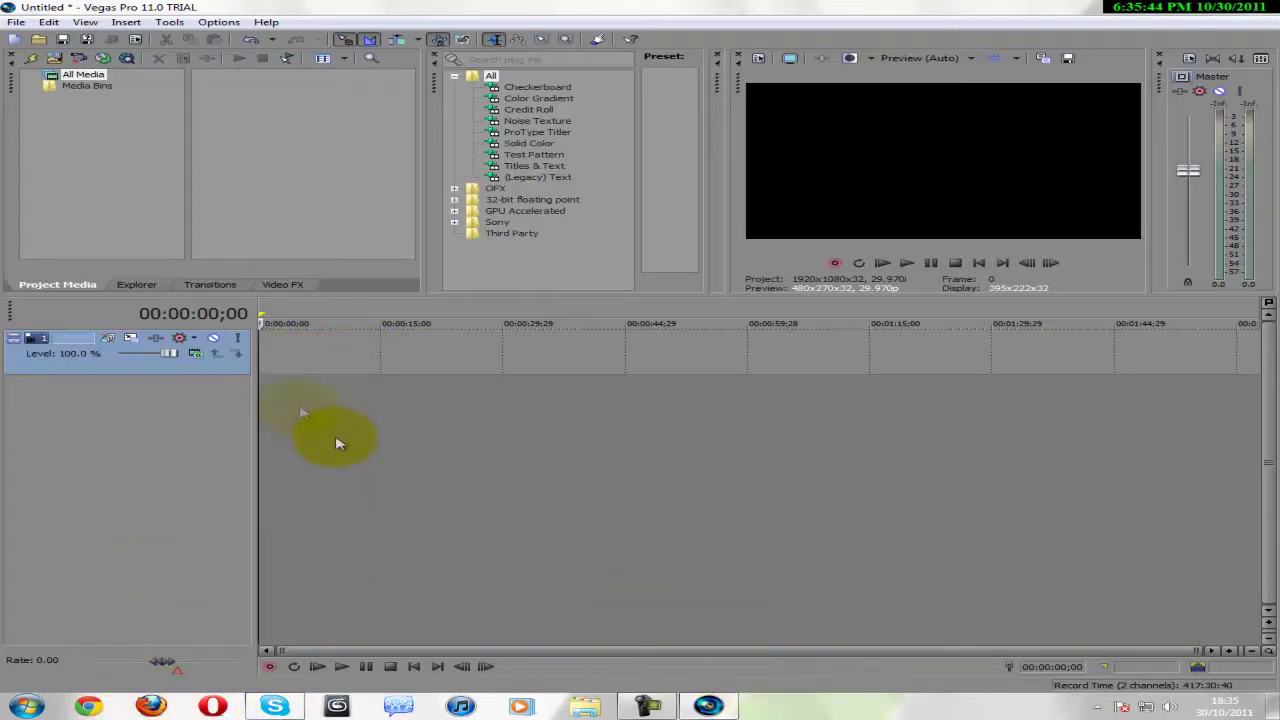
pyautogui.rightClick(304, 347)
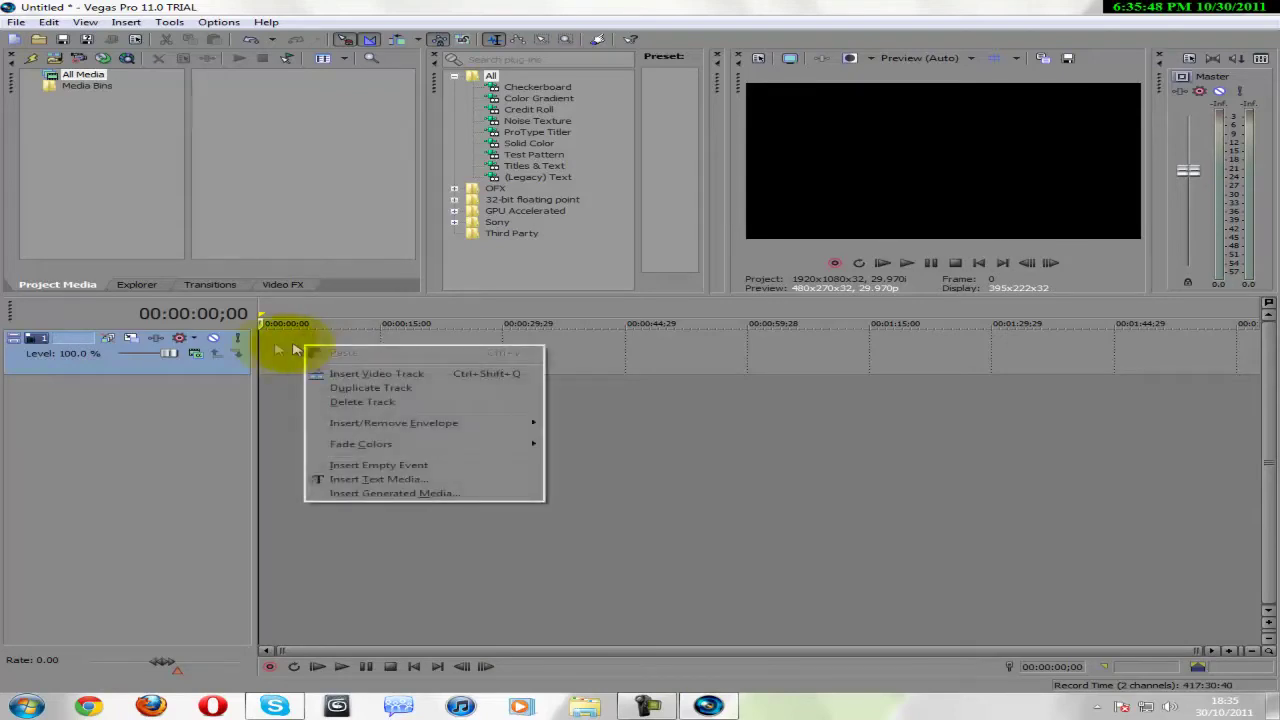
pyautogui.click(423, 480)
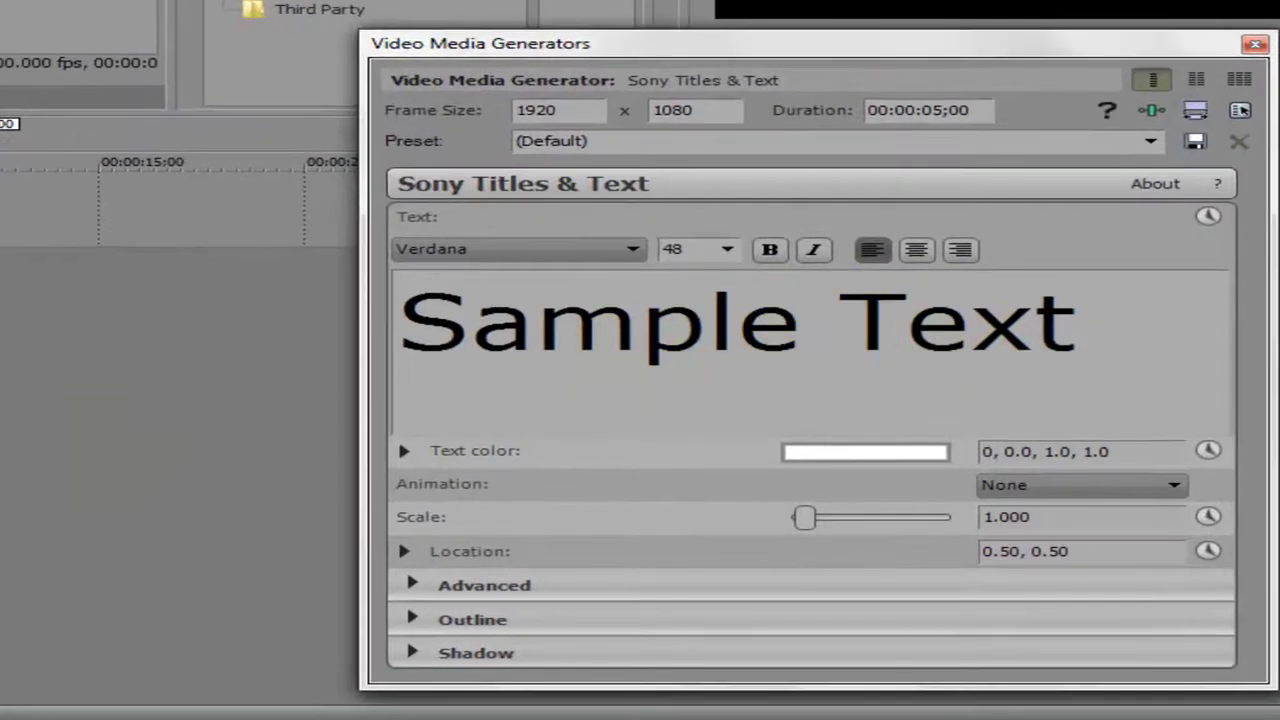
pyautogui.press('super')
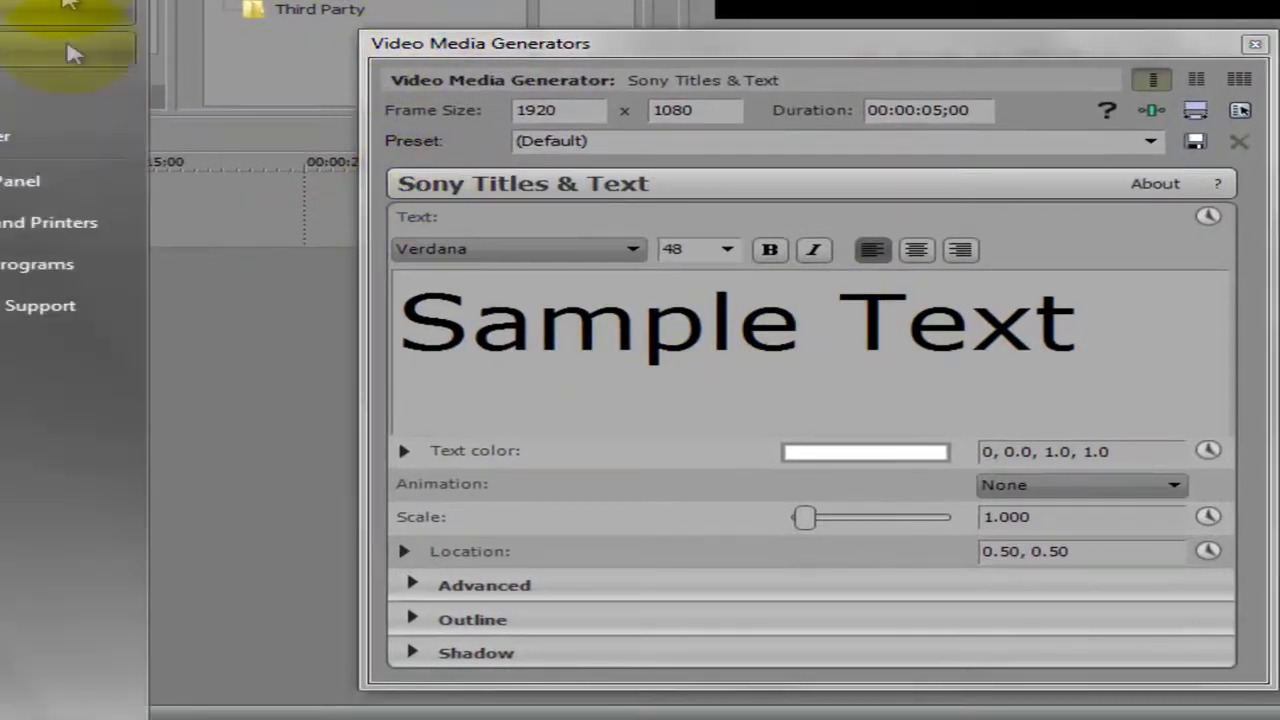
pyautogui.click(630, 320)
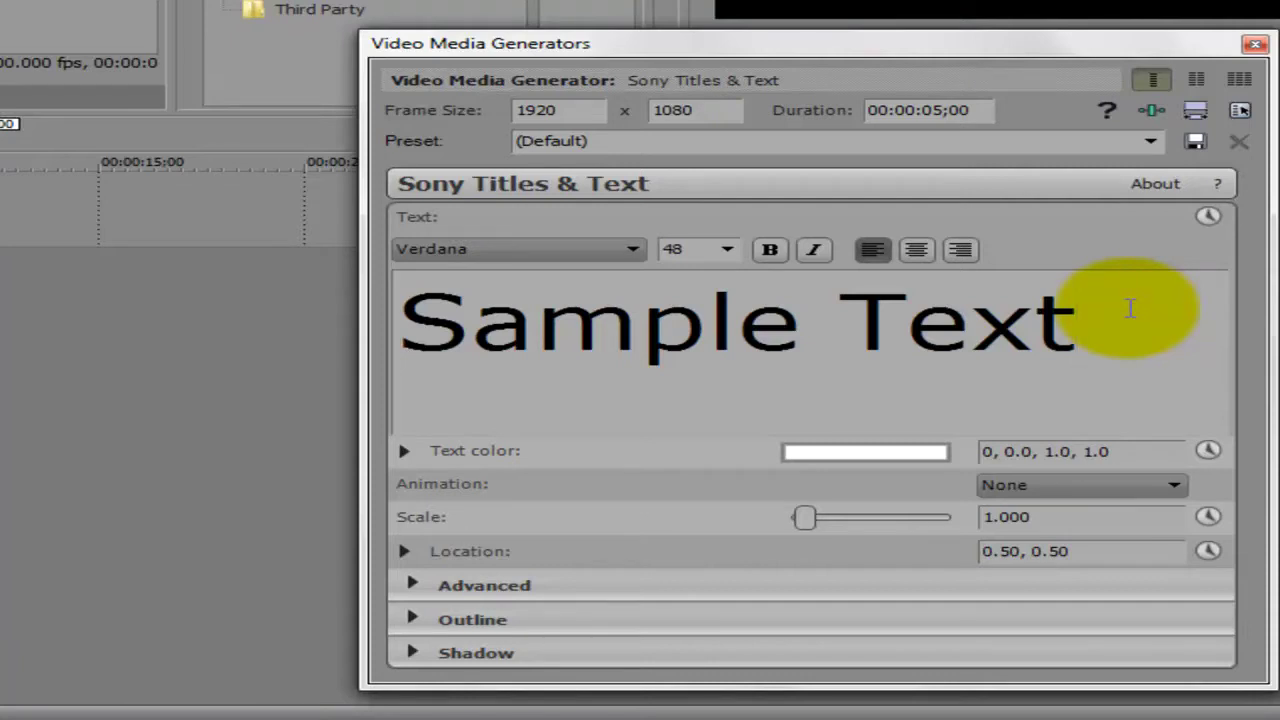
pyautogui.tripleClick(1130, 308)
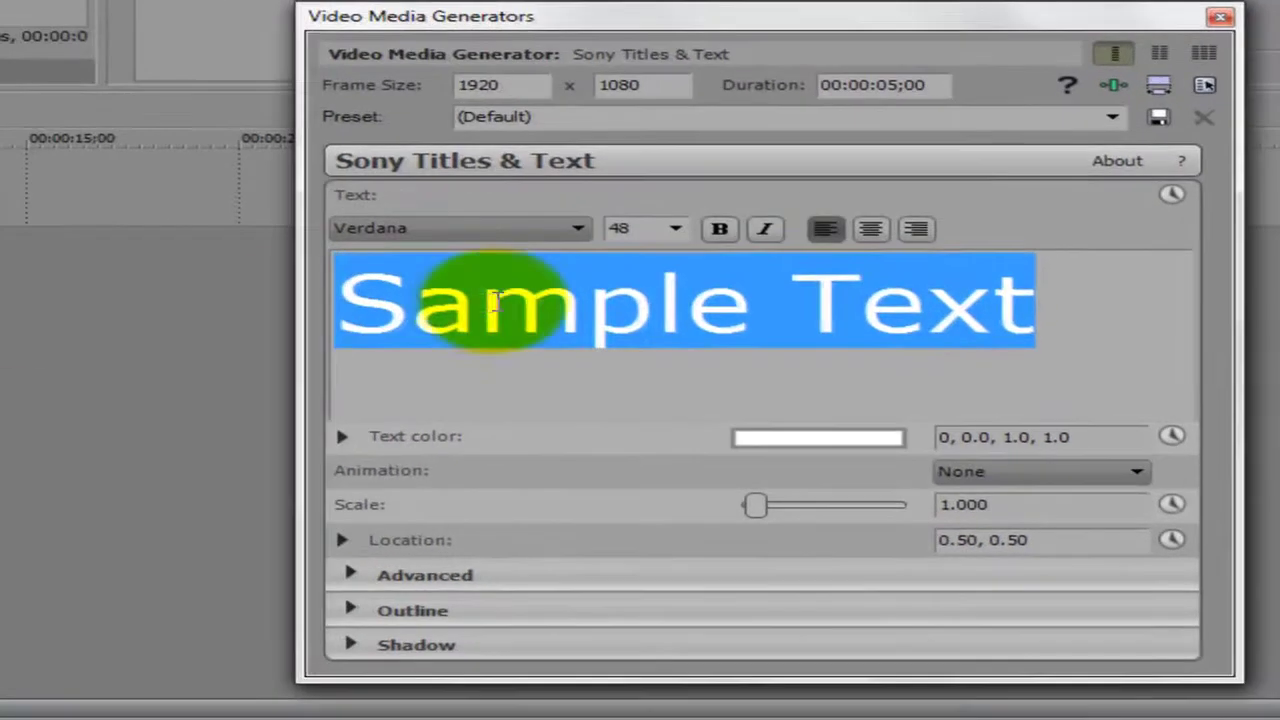
pyautogui.click(535, 318)
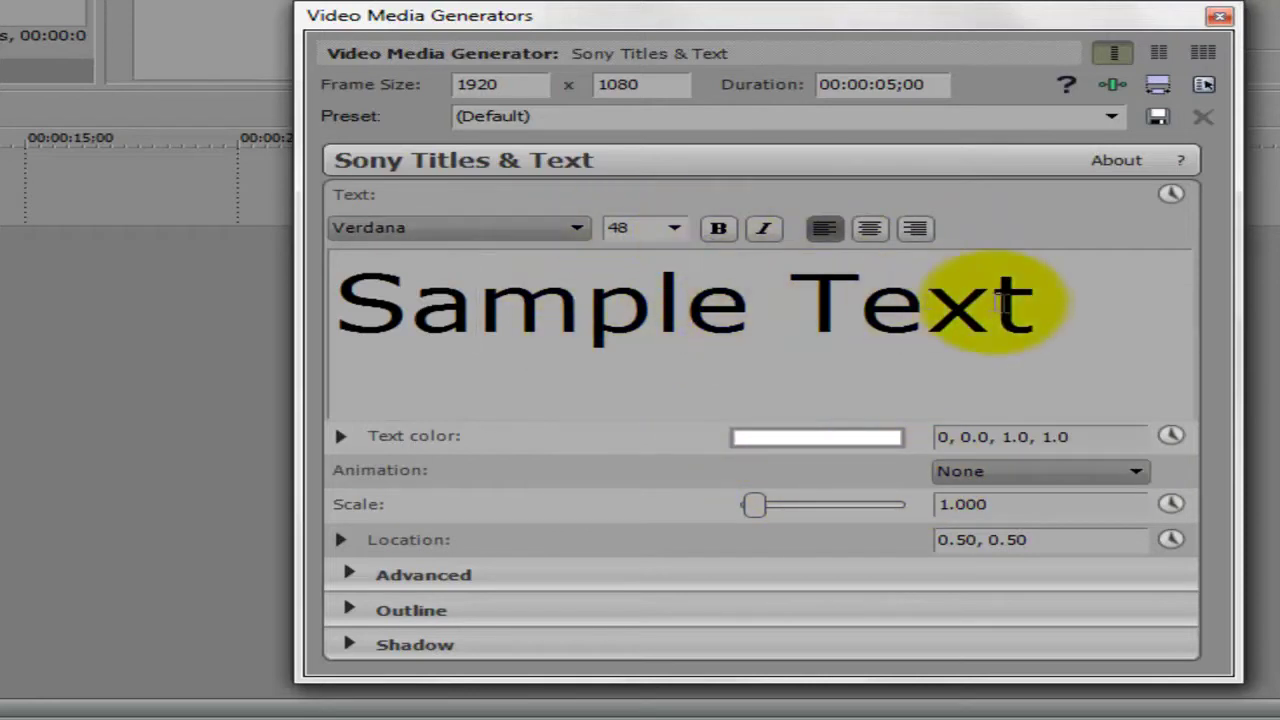
pyautogui.moveTo(1000, 305); pyautogui.dragTo(329, 314)
pyautogui.click(857, 386)
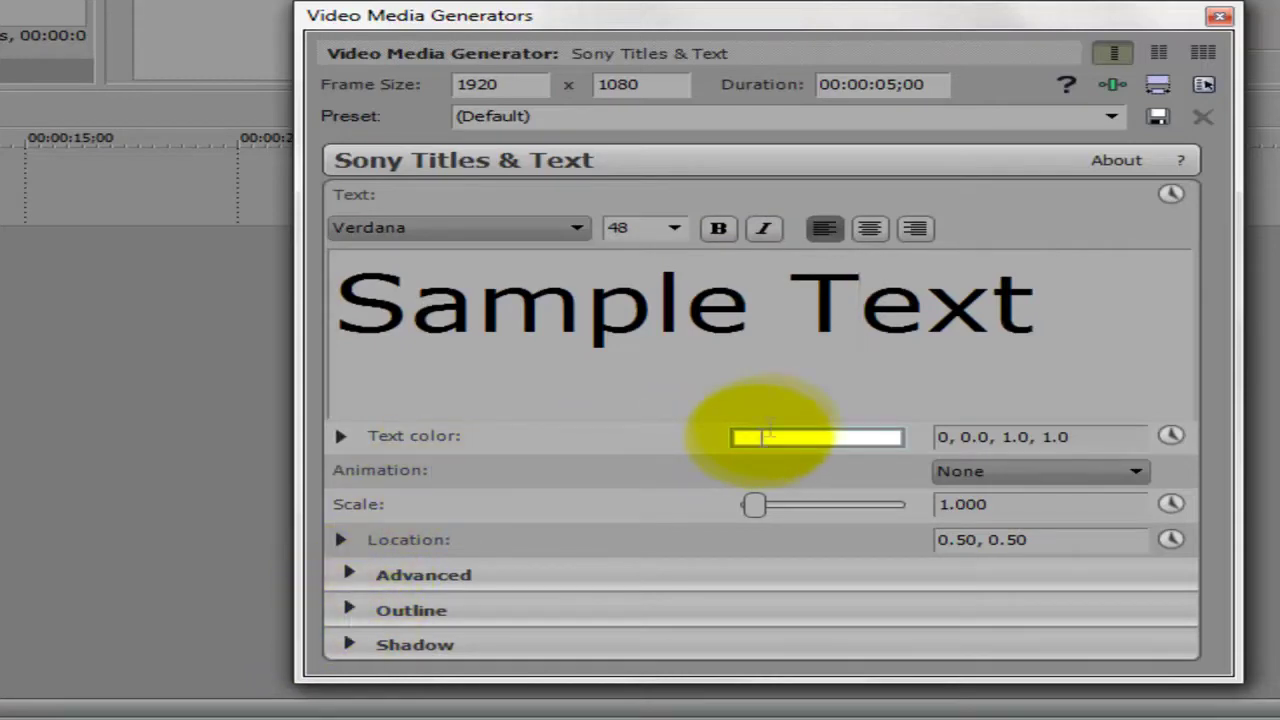
# Try the BankGothic Md BT and Segoe Script fonts on the sample title text.
pyautogui.click(448, 228)
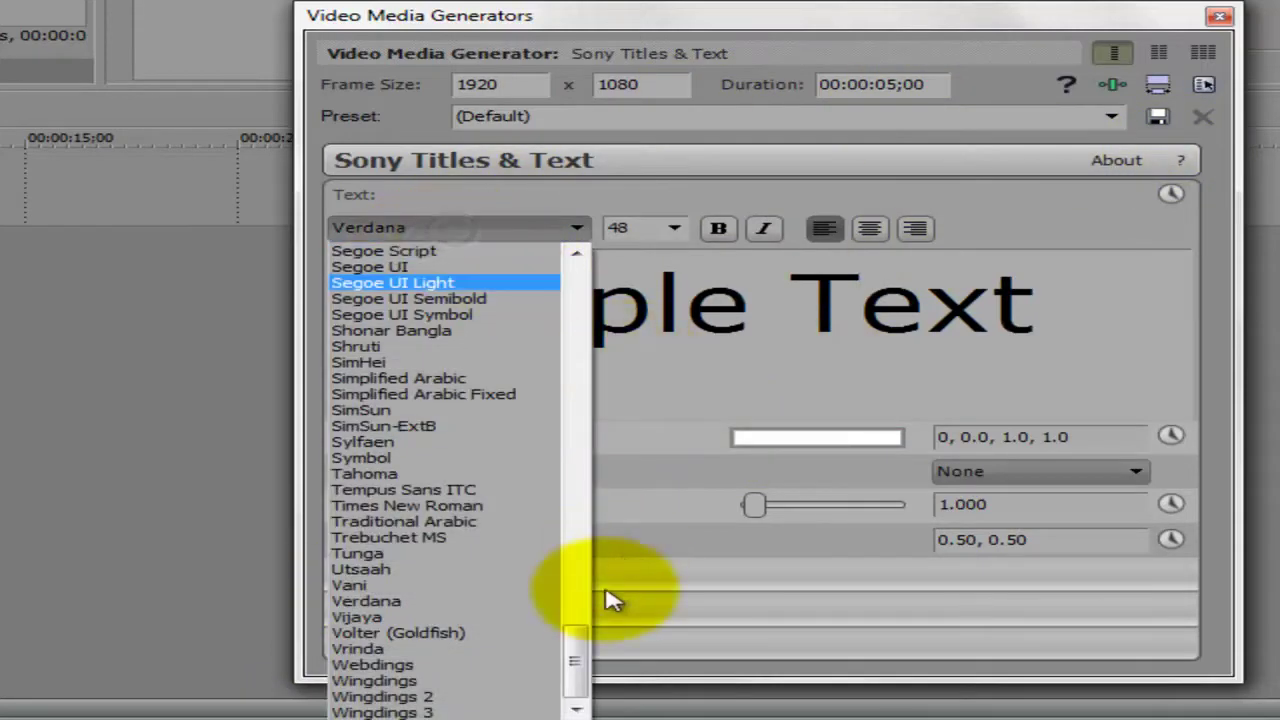
pyautogui.moveTo(578, 645); pyautogui.dragTo(578, 315)
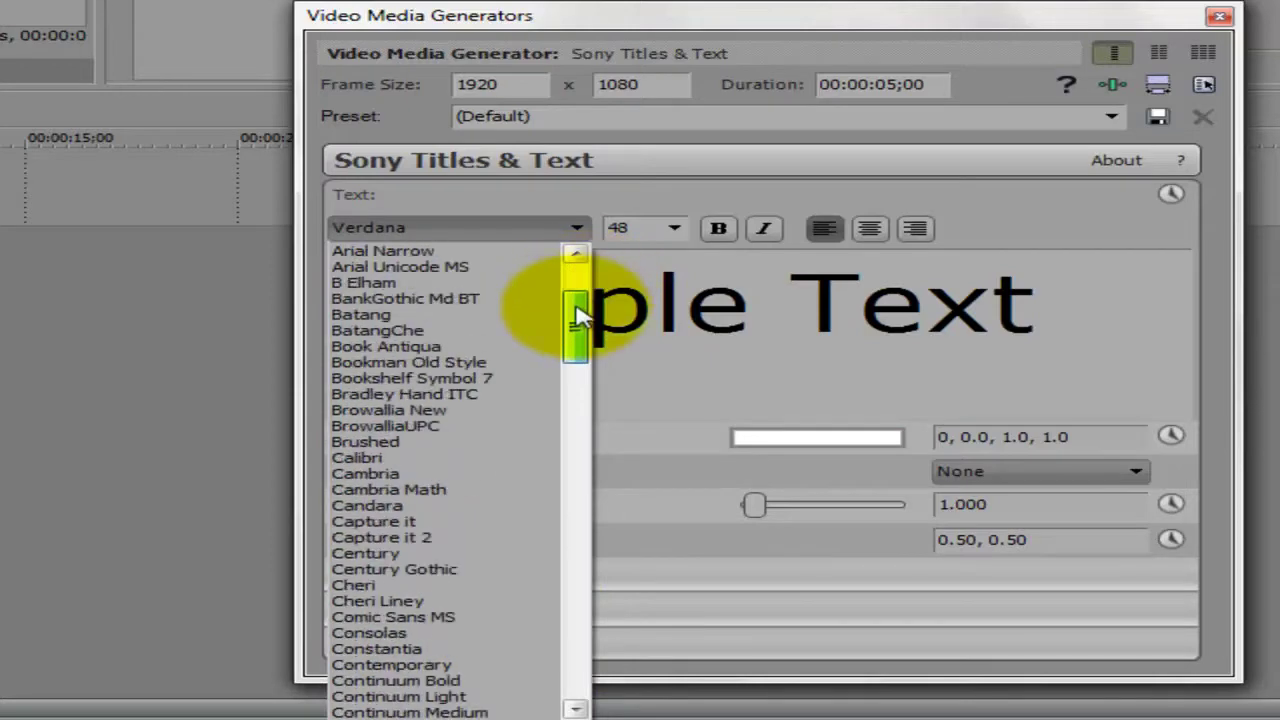
pyautogui.click(405, 298)
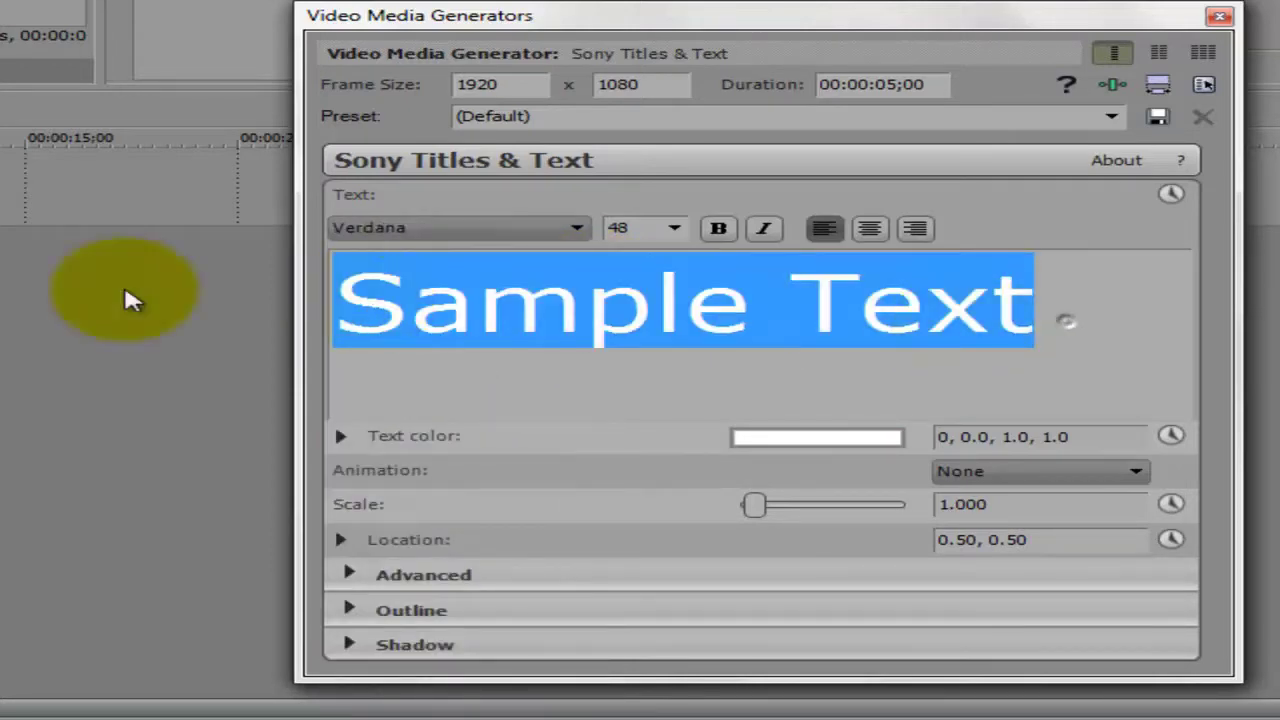
pyautogui.click(448, 228)
pyautogui.scroll(3, 450, 400)
pyautogui.click(529, 286)
# Apply the BankGothic Md BT font to the whole sample text and close the text generator.
pyautogui.click(480, 228)
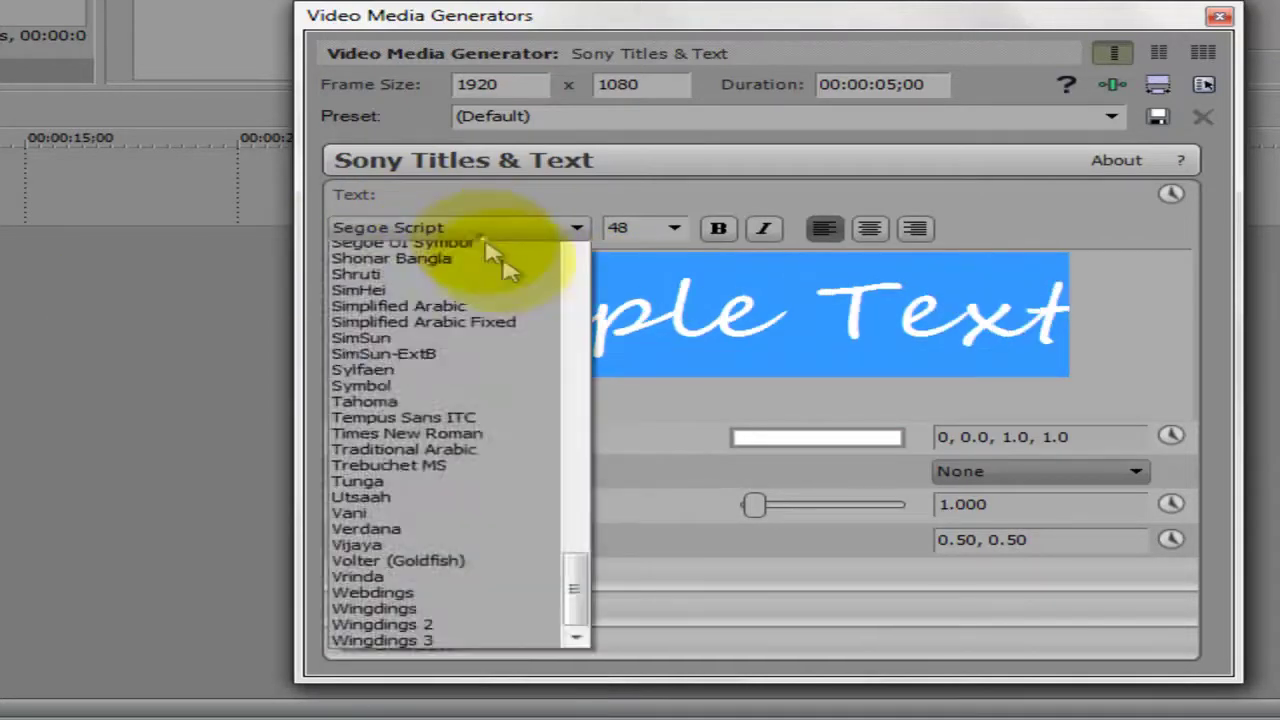
pyautogui.moveTo(571, 594); pyautogui.dragTo(565, 323)
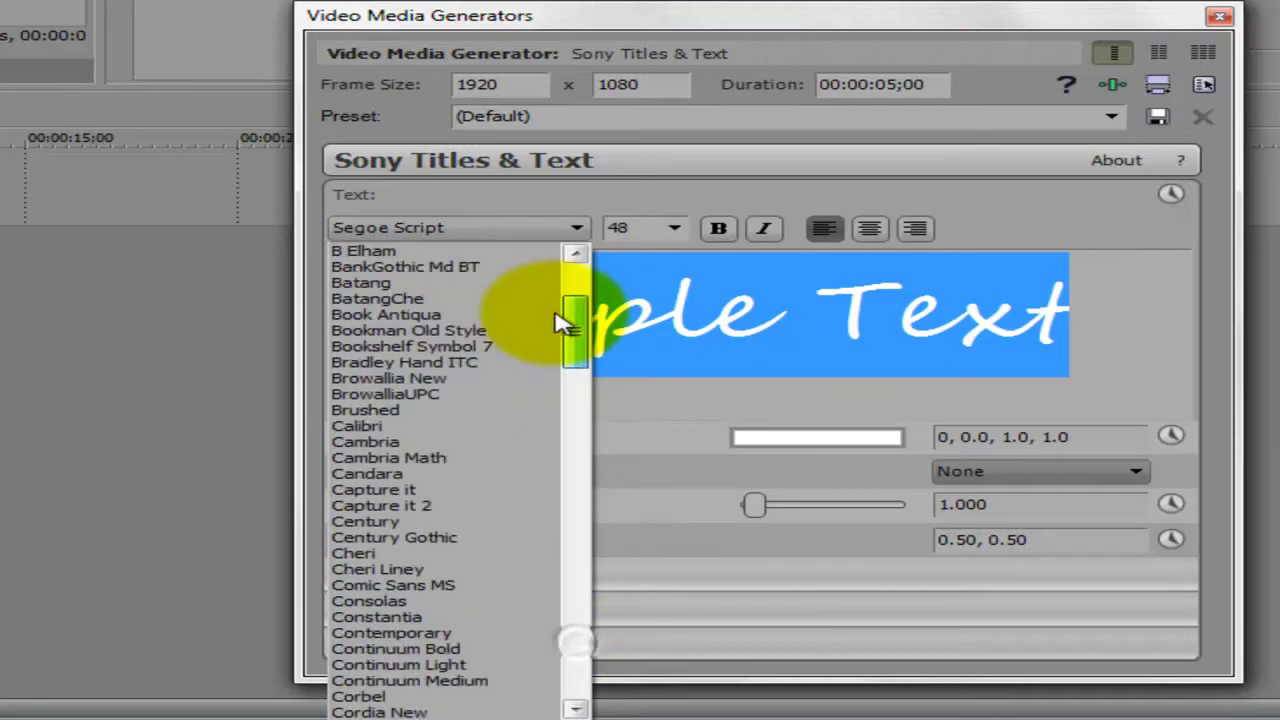
pyautogui.click(470, 268)
pyautogui.click(1128, 280)
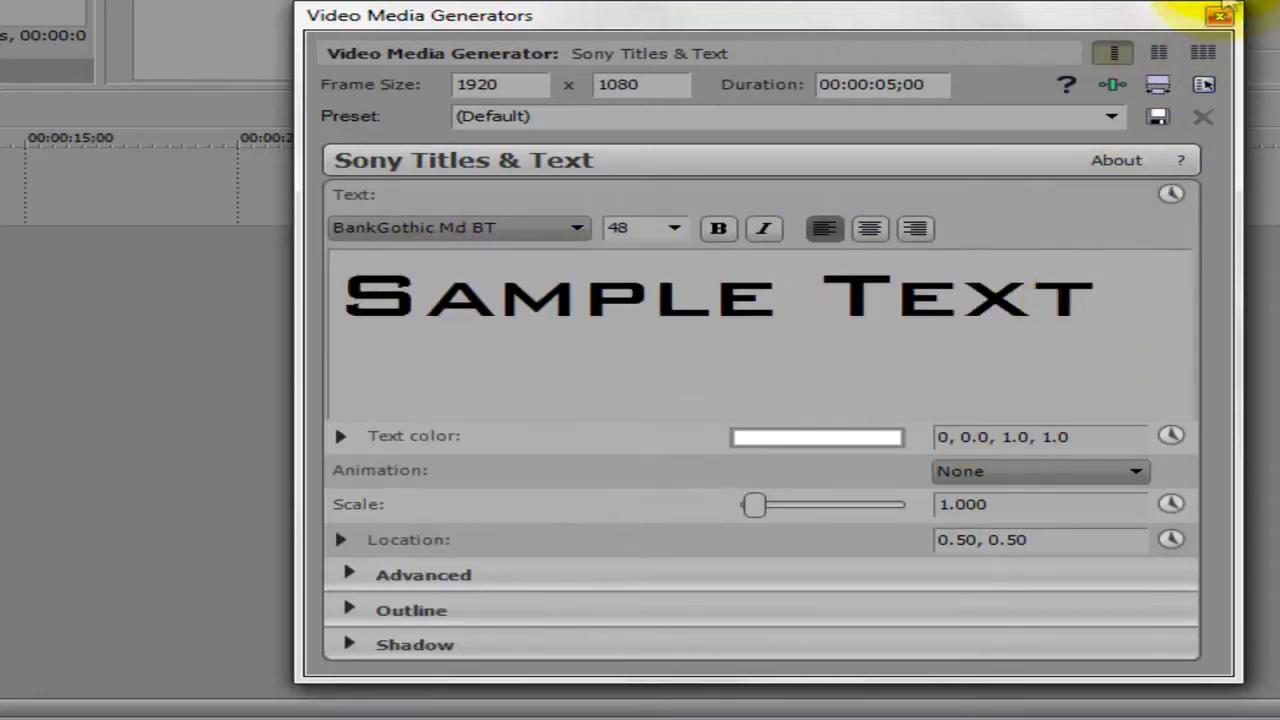
pyautogui.click(1222, 17)
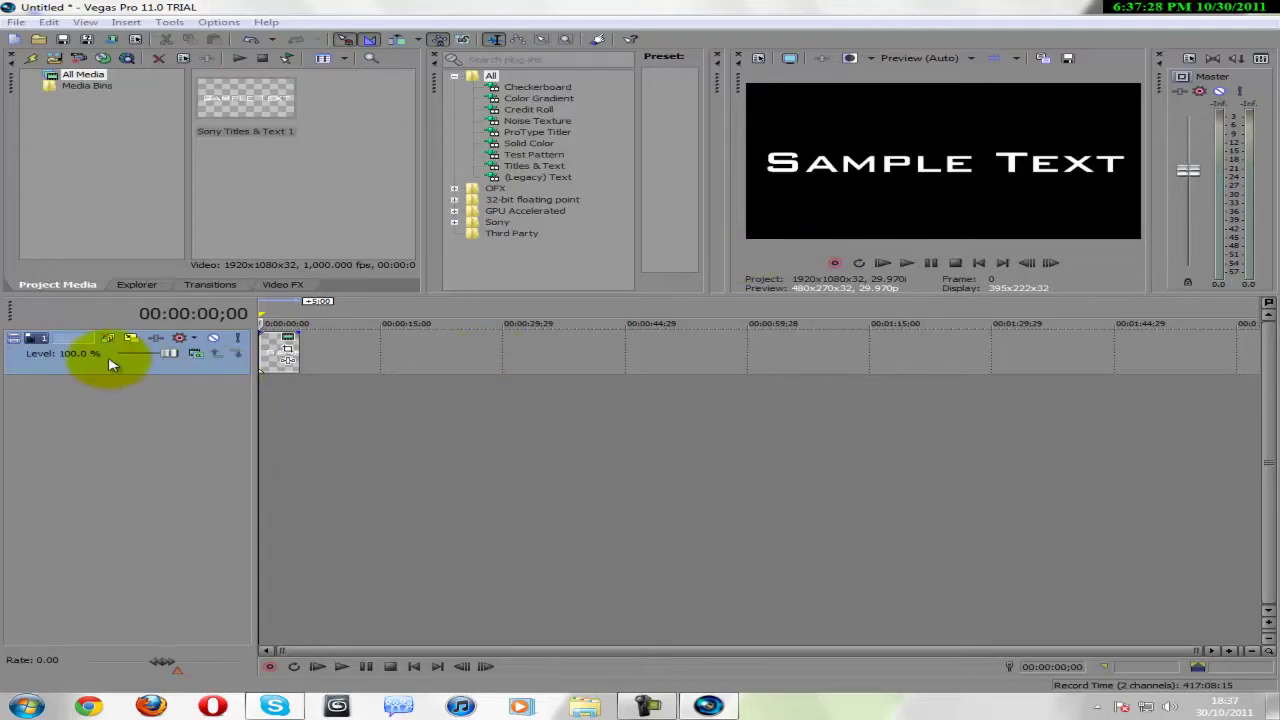
pyautogui.rightClick(143, 364)
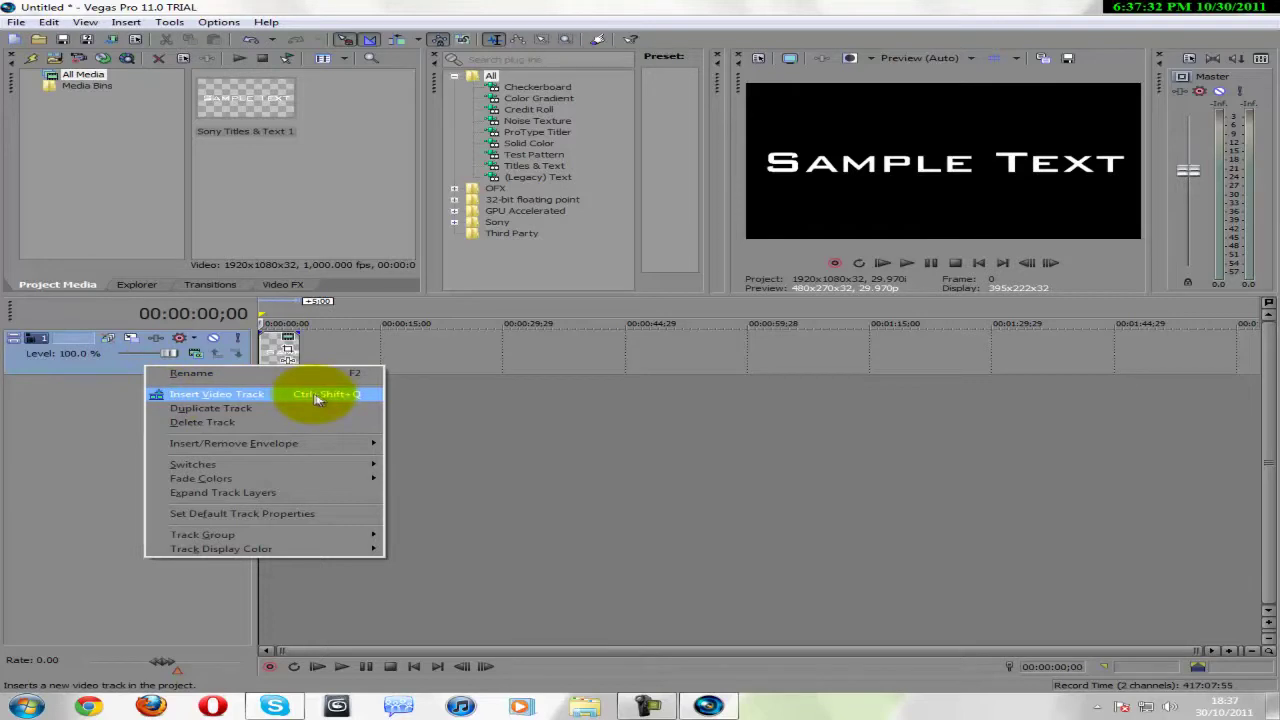
pyautogui.click(457, 366)
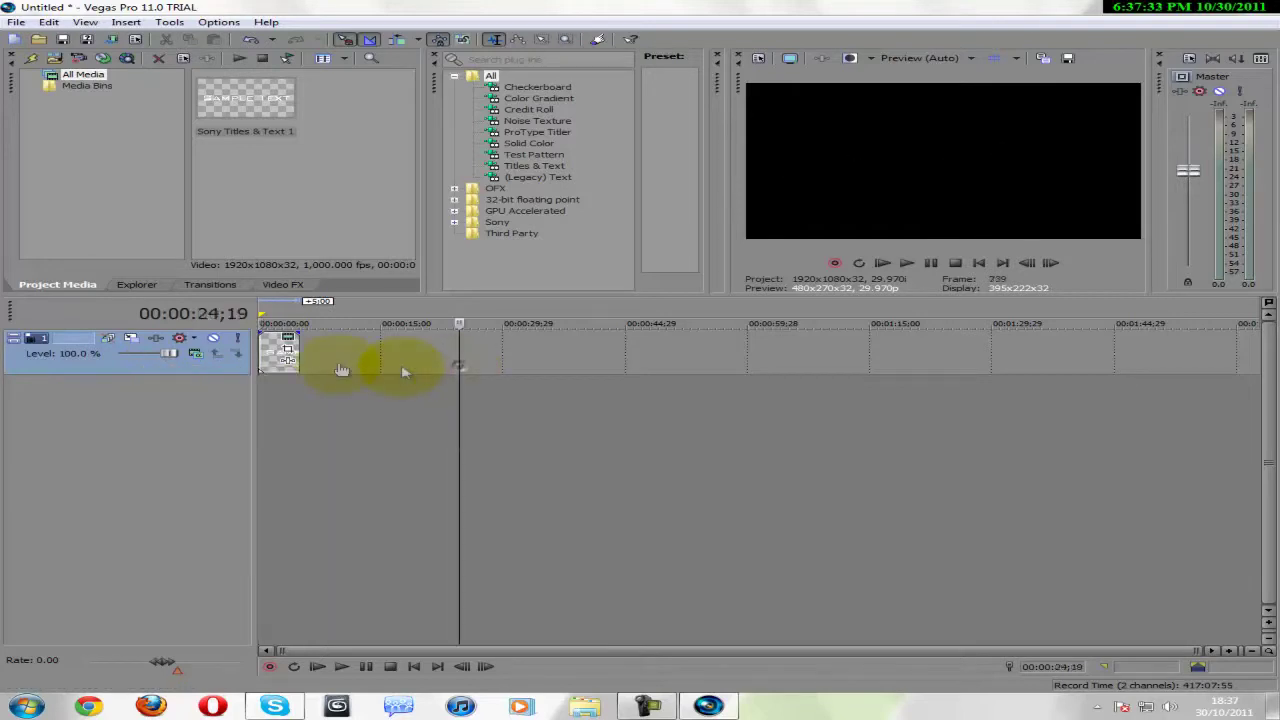
pyautogui.click(268, 360)
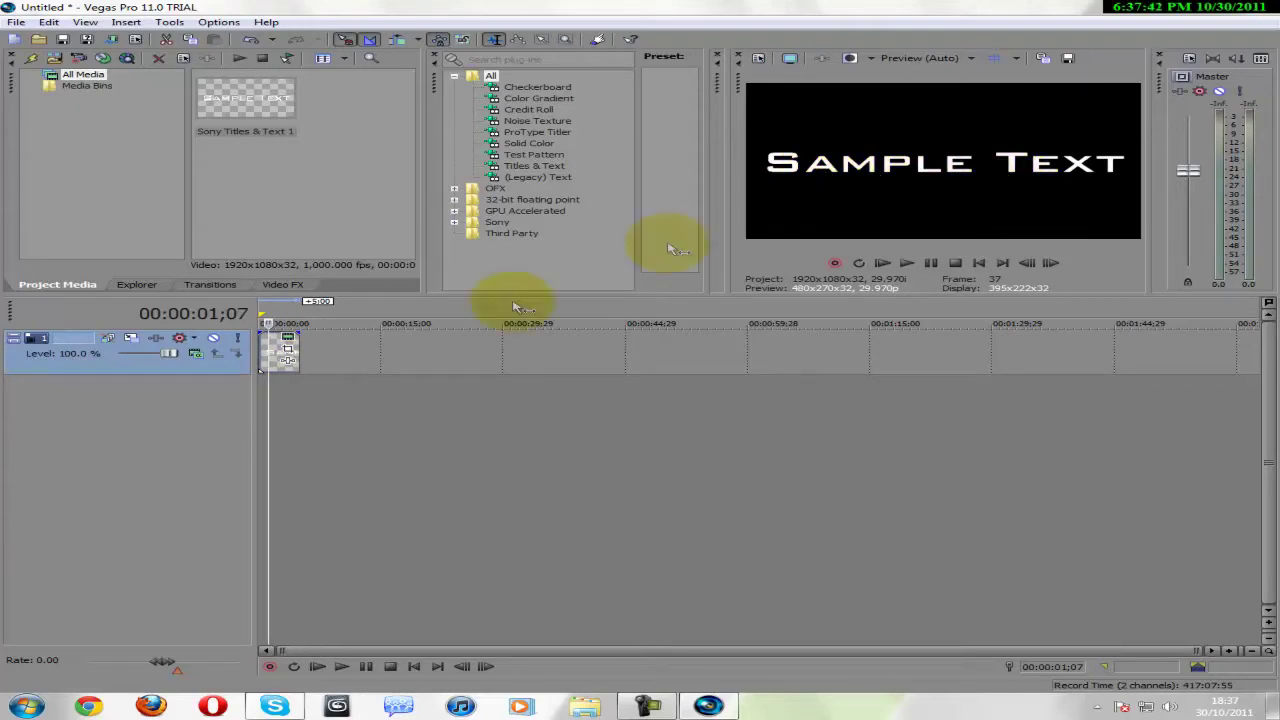
# Insert a second, empty video track below the title track.
pyautogui.rightClick(119, 384)
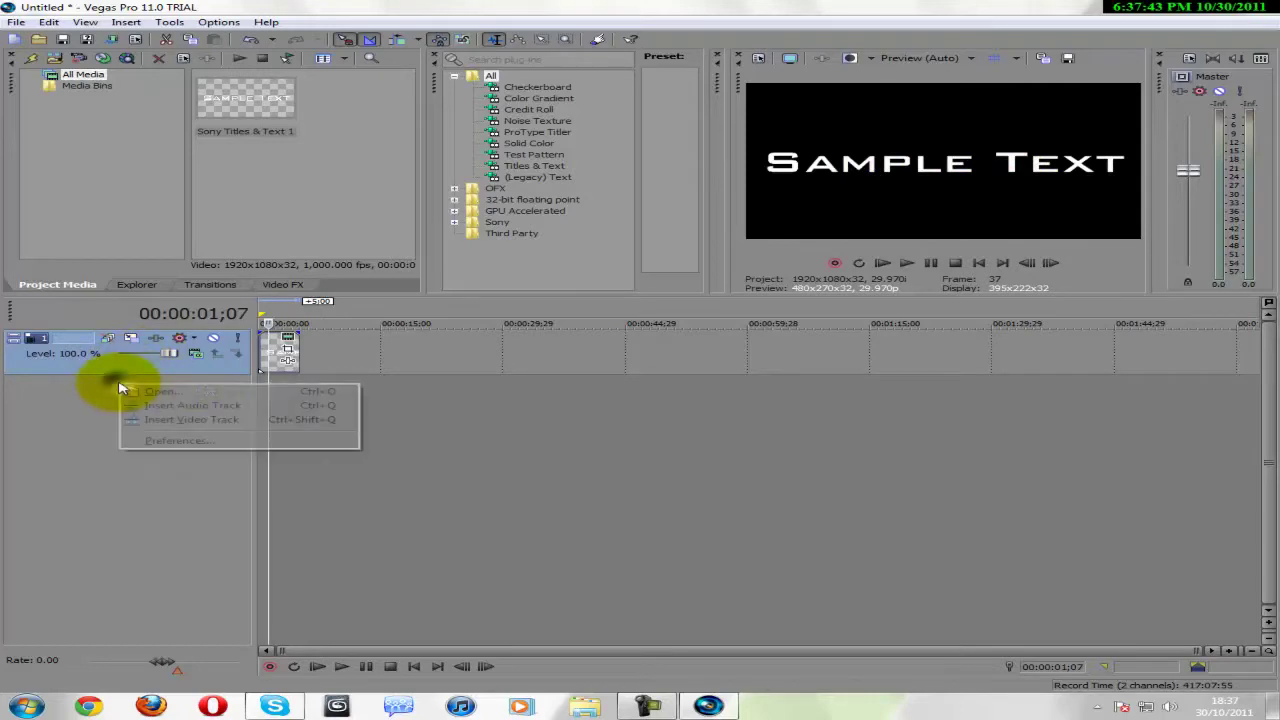
pyautogui.click(185, 419)
pyautogui.moveTo(280, 396)
pyautogui.mouseDown()
pyautogui.moveTo(278, 368)
pyautogui.moveTo(280, 384)
pyautogui.mouseUp()
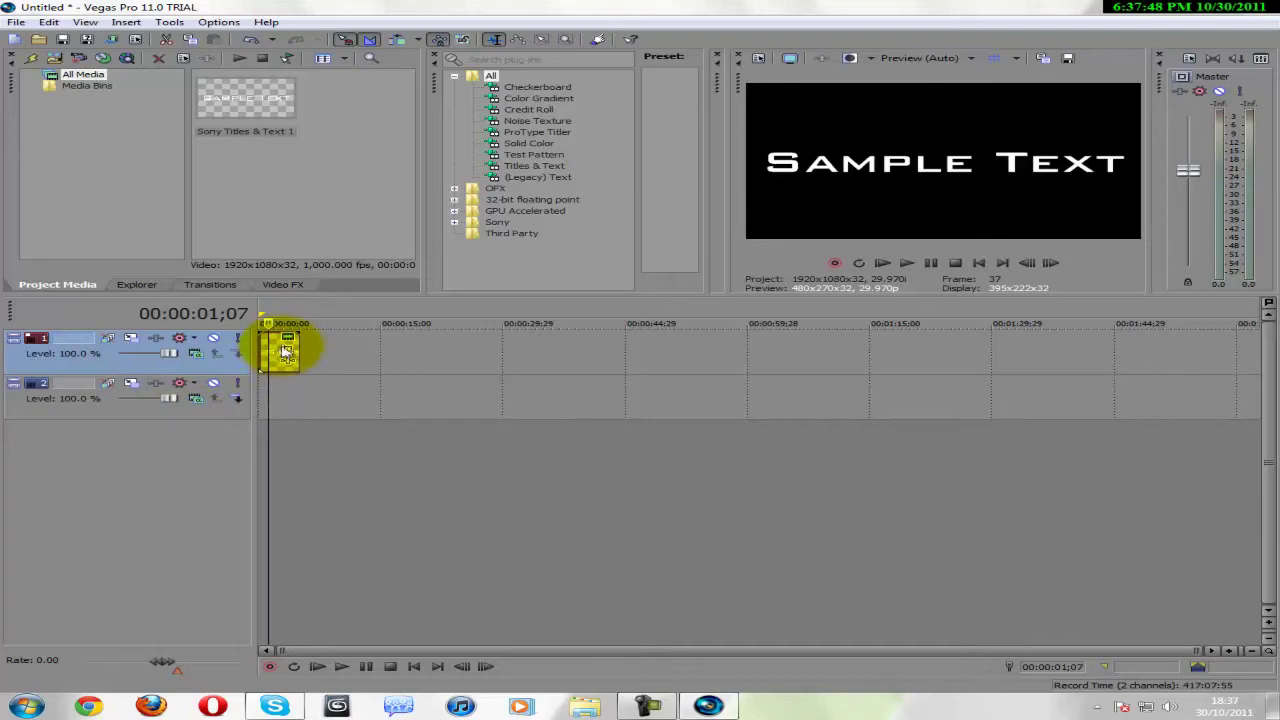
# Copy the title event onto the second track as a separate media copy and align it with the start of the timeline.
pyautogui.rightClick(278, 355)
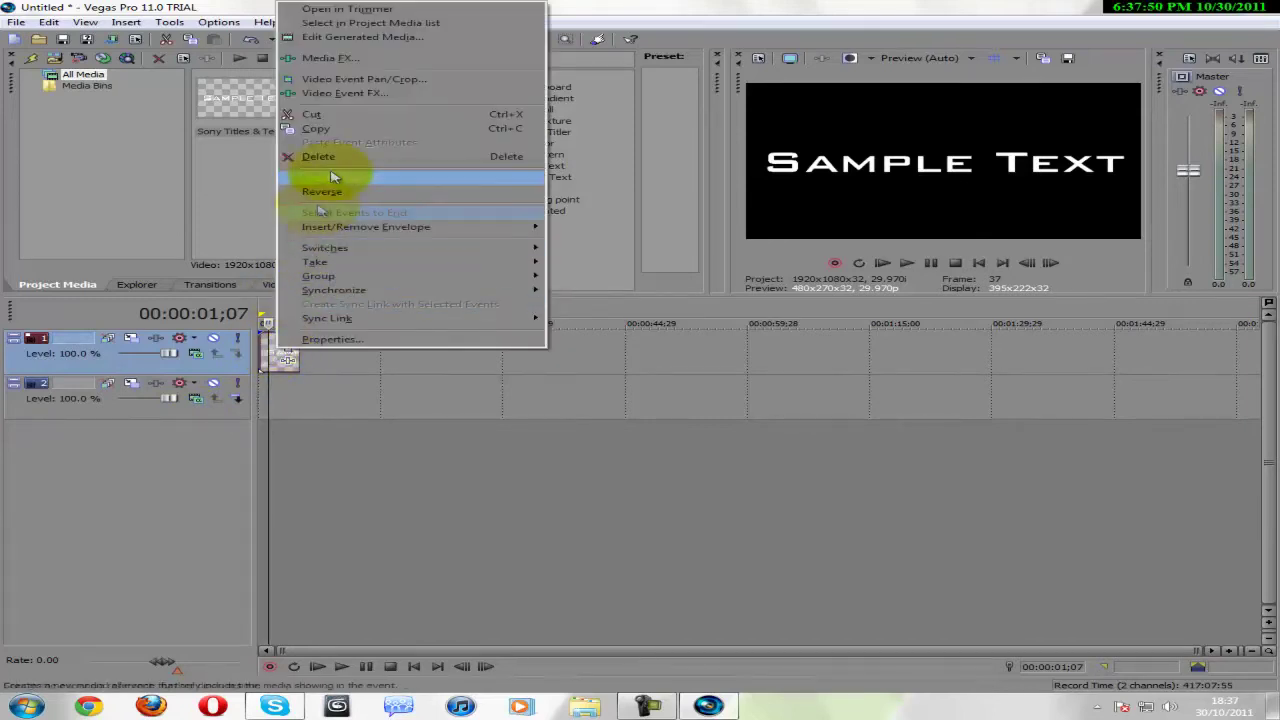
pyautogui.click(337, 129)
pyautogui.rightClick(266, 380)
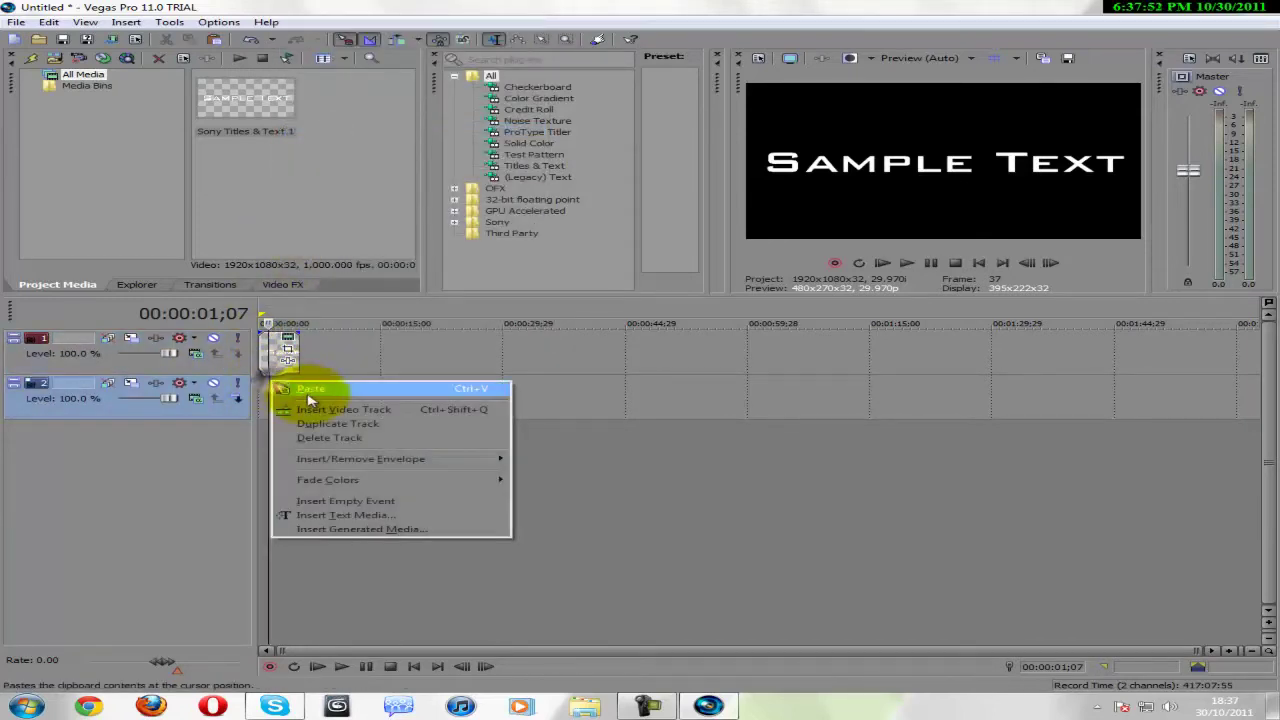
pyautogui.click(300, 389)
pyautogui.click(778, 296)
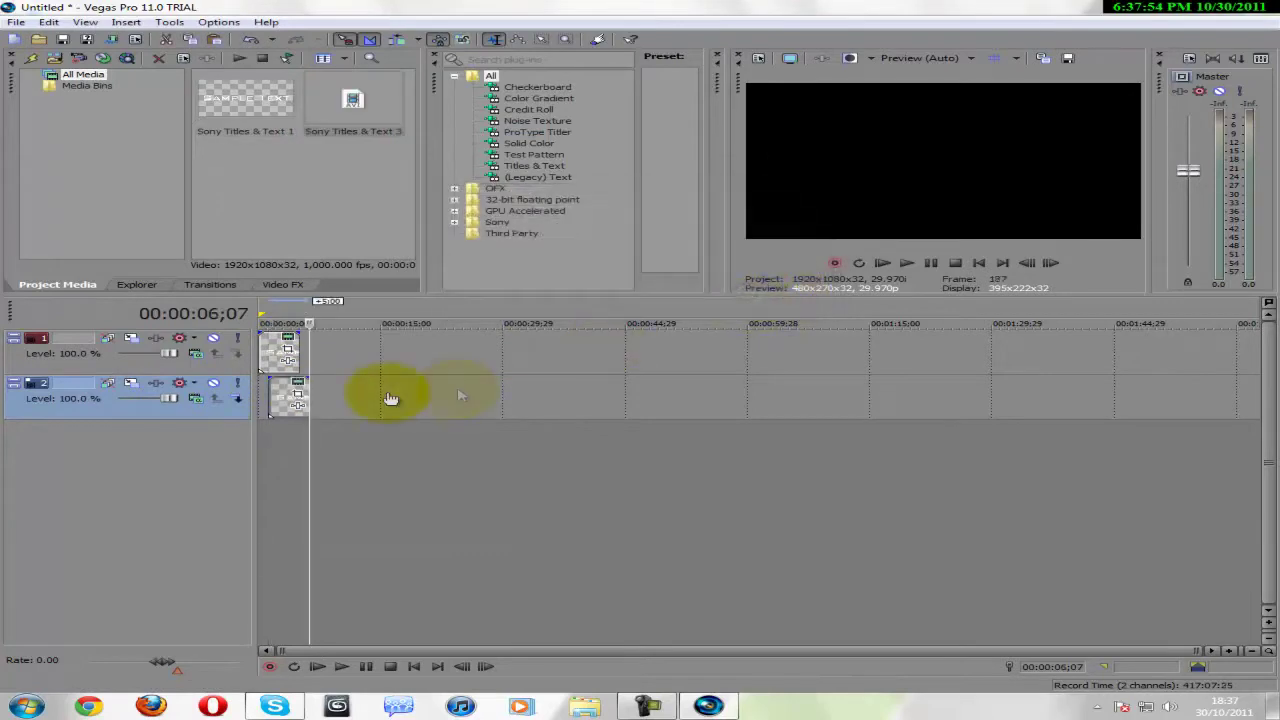
pyautogui.click(276, 363)
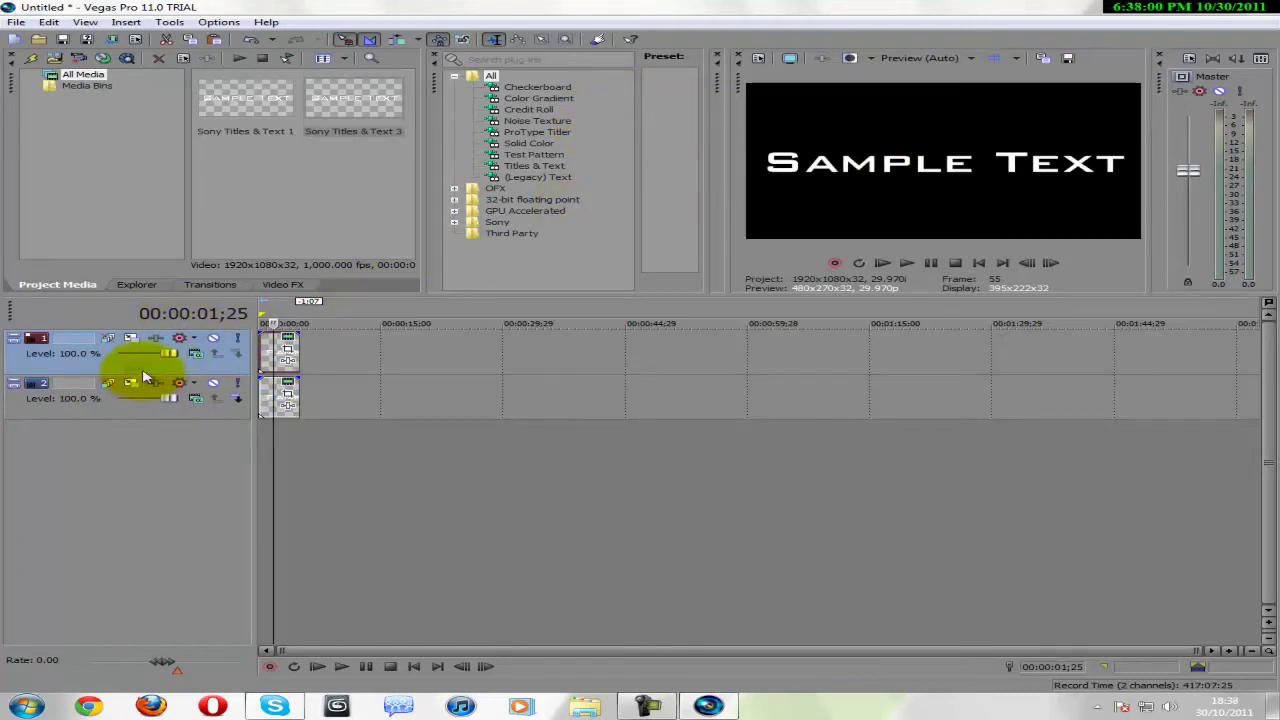
# Set the compositing mode of video track 1 to 3D Source Alpha.
pyautogui.rightClick(145, 378)
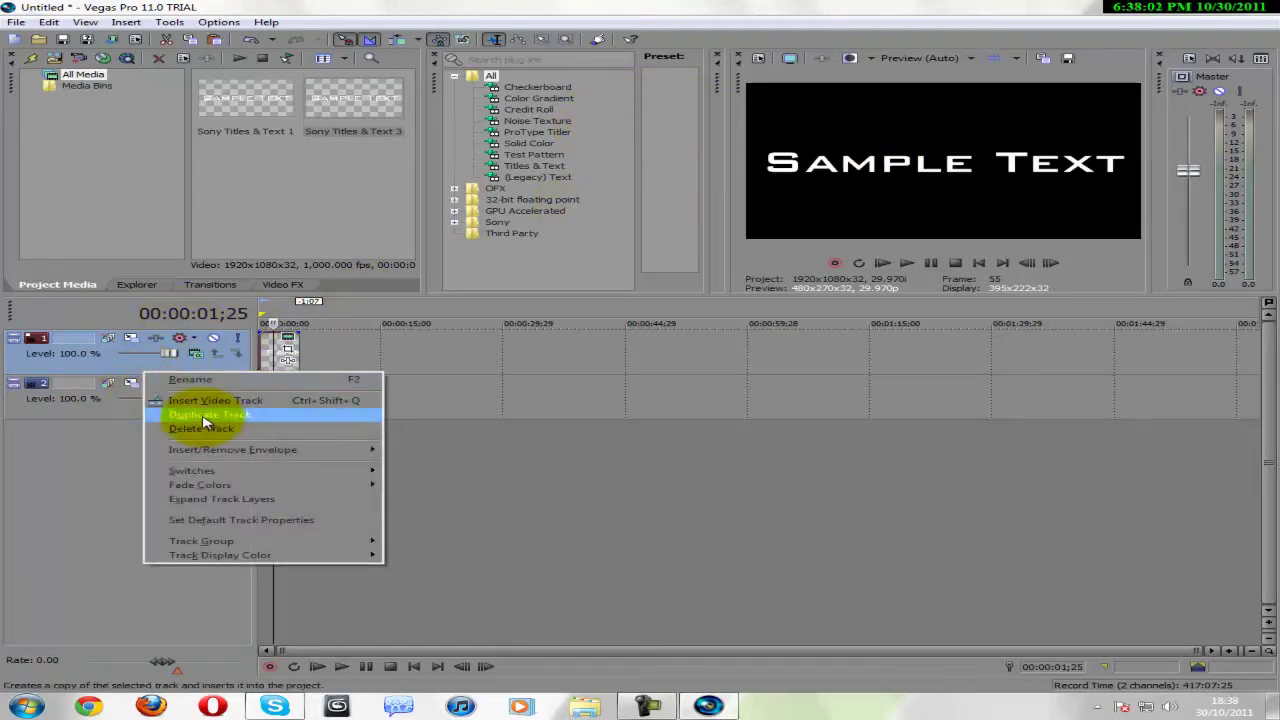
pyautogui.click(71, 434)
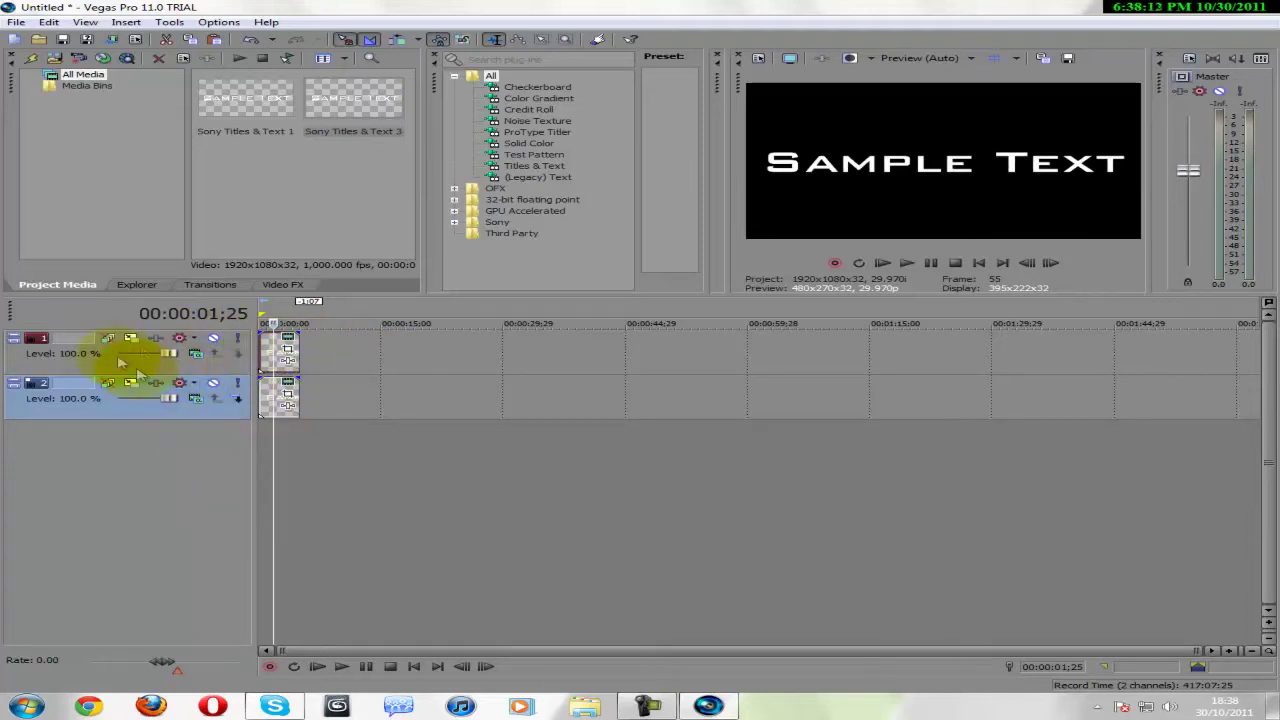
pyautogui.click(225, 368)
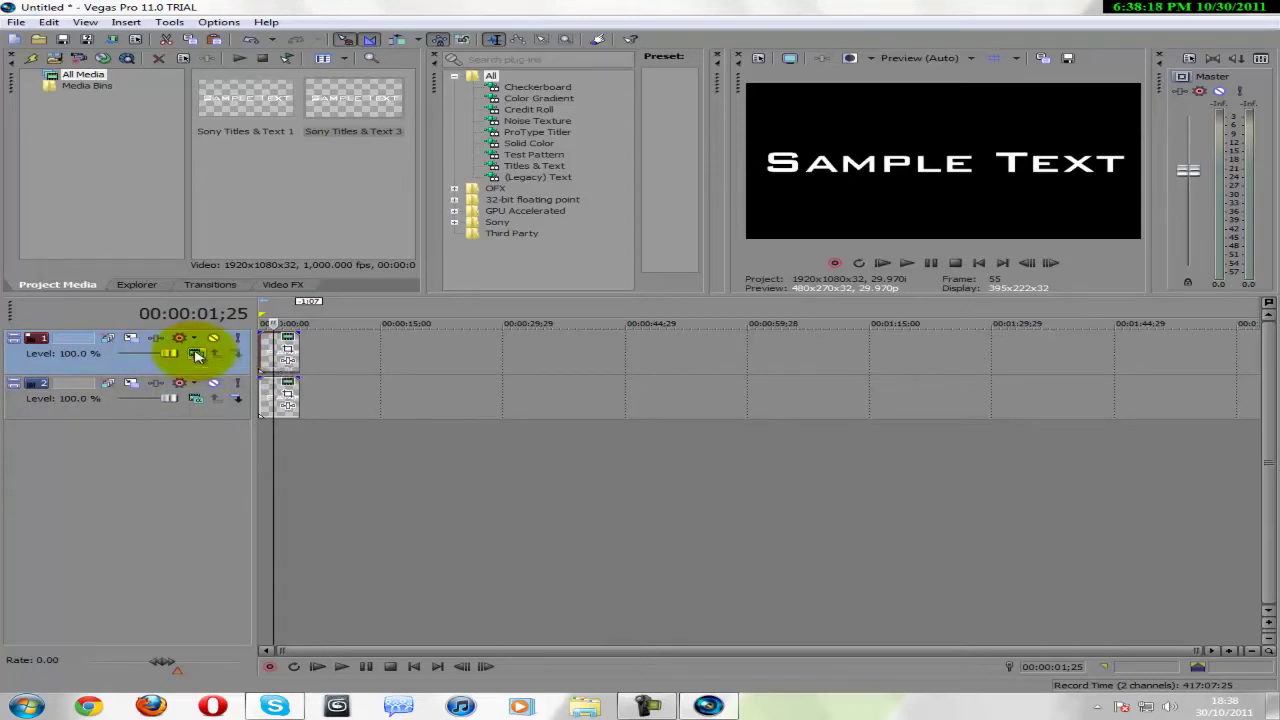
pyautogui.click(197, 355)
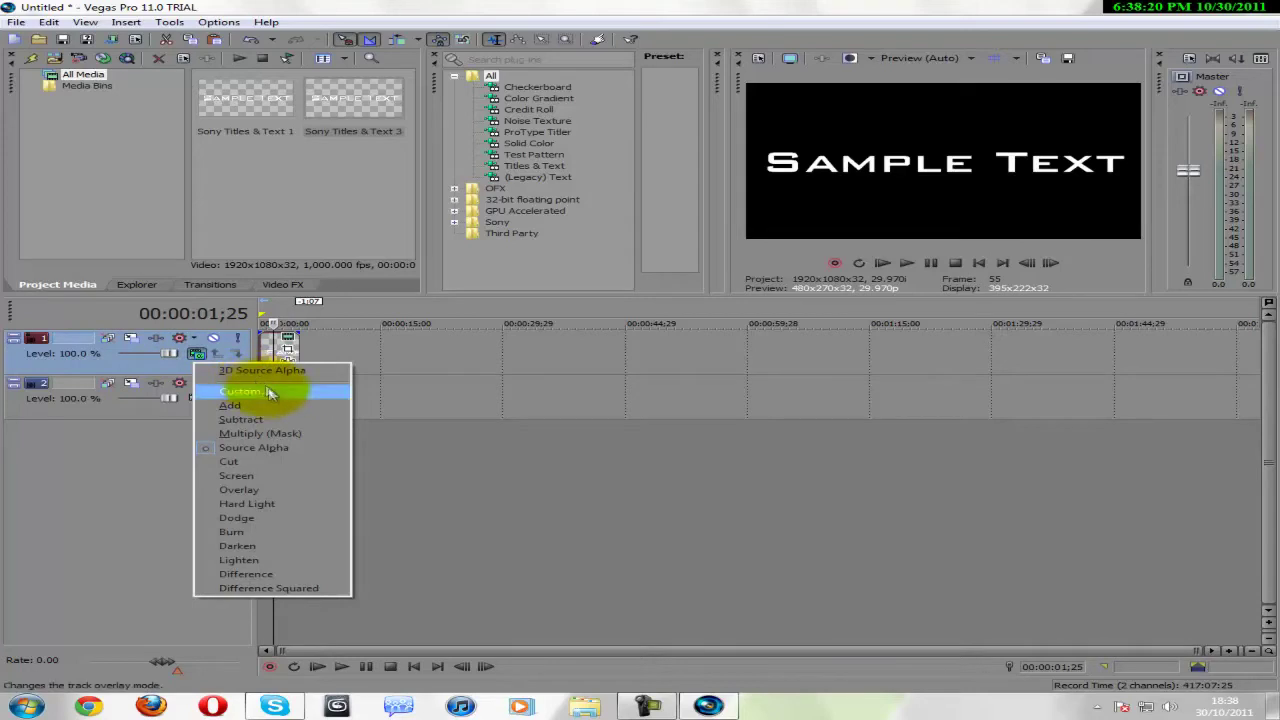
pyautogui.click(303, 372)
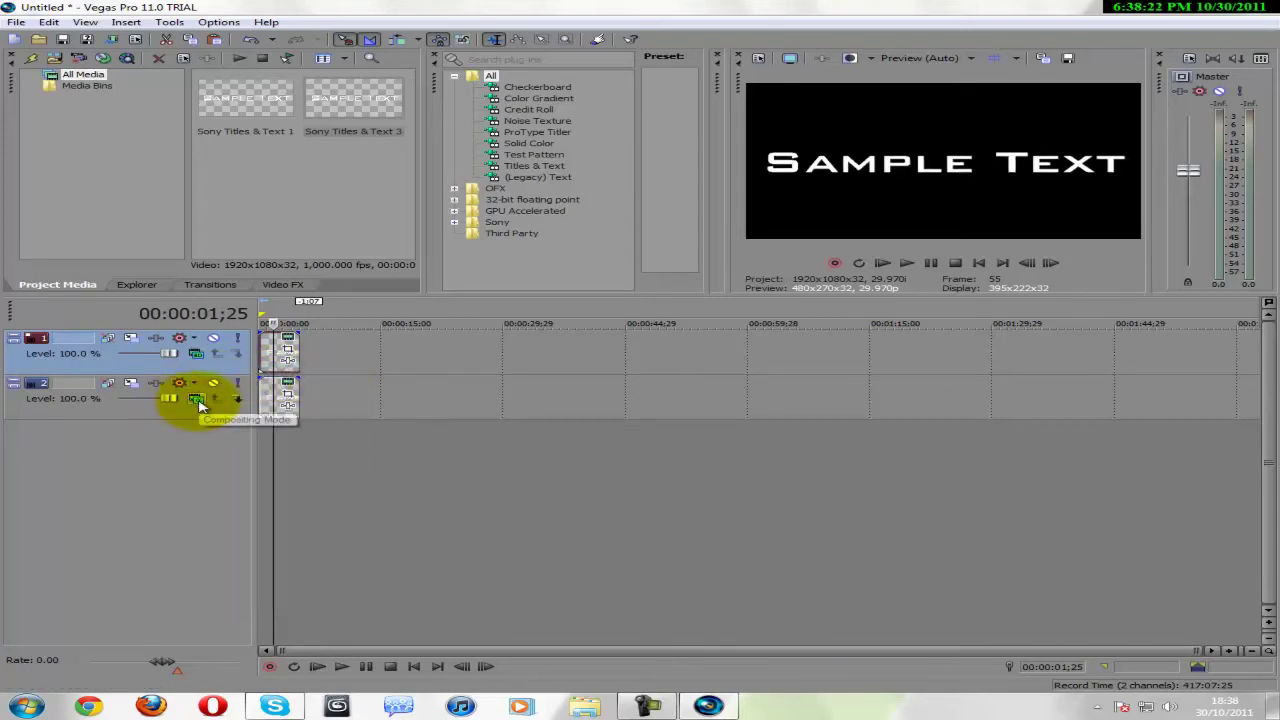
# Set the compositing mode of video track 2 to 3D Source Alpha.
pyautogui.click(197, 400)
pyautogui.click(212, 416)
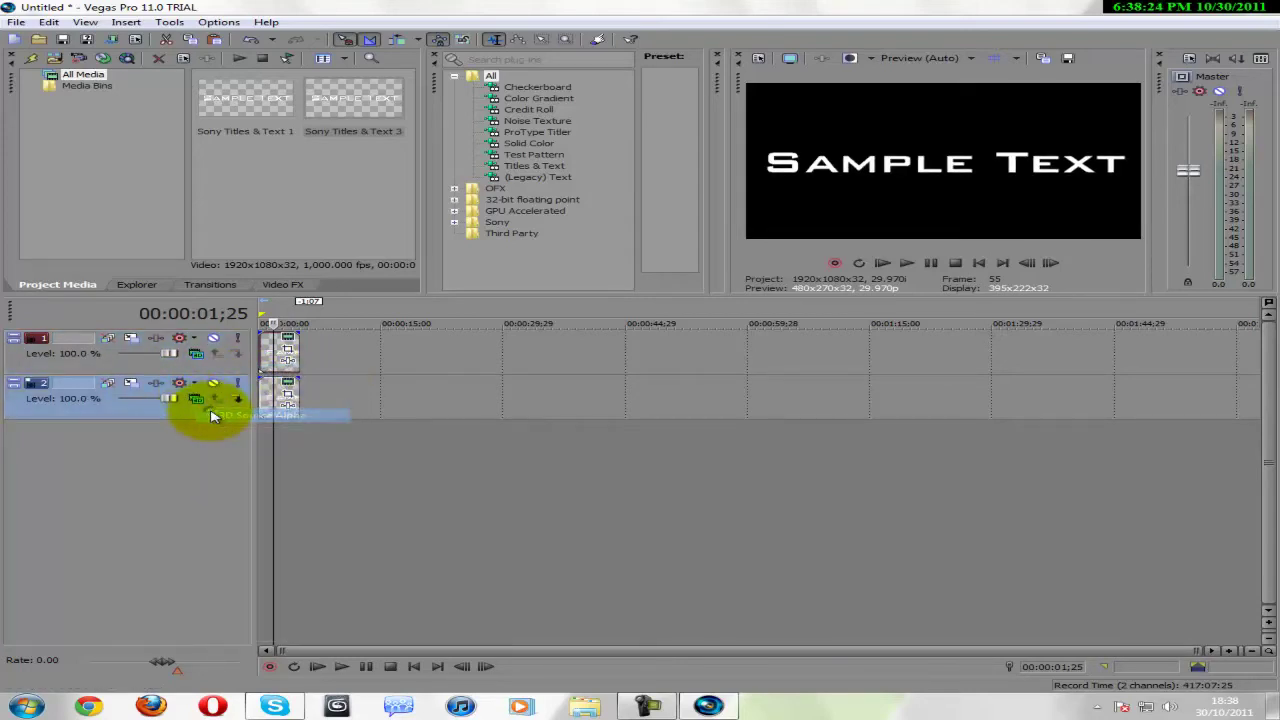
pyautogui.click(204, 358)
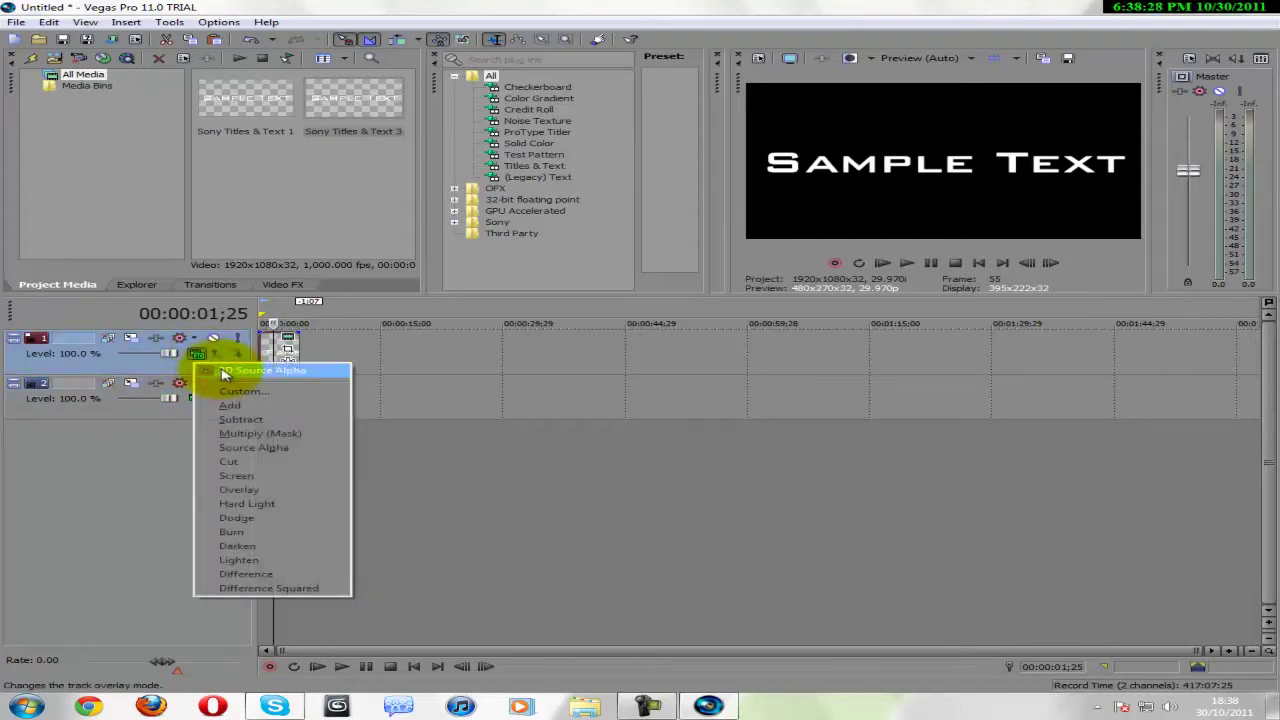
pyautogui.click(200, 400)
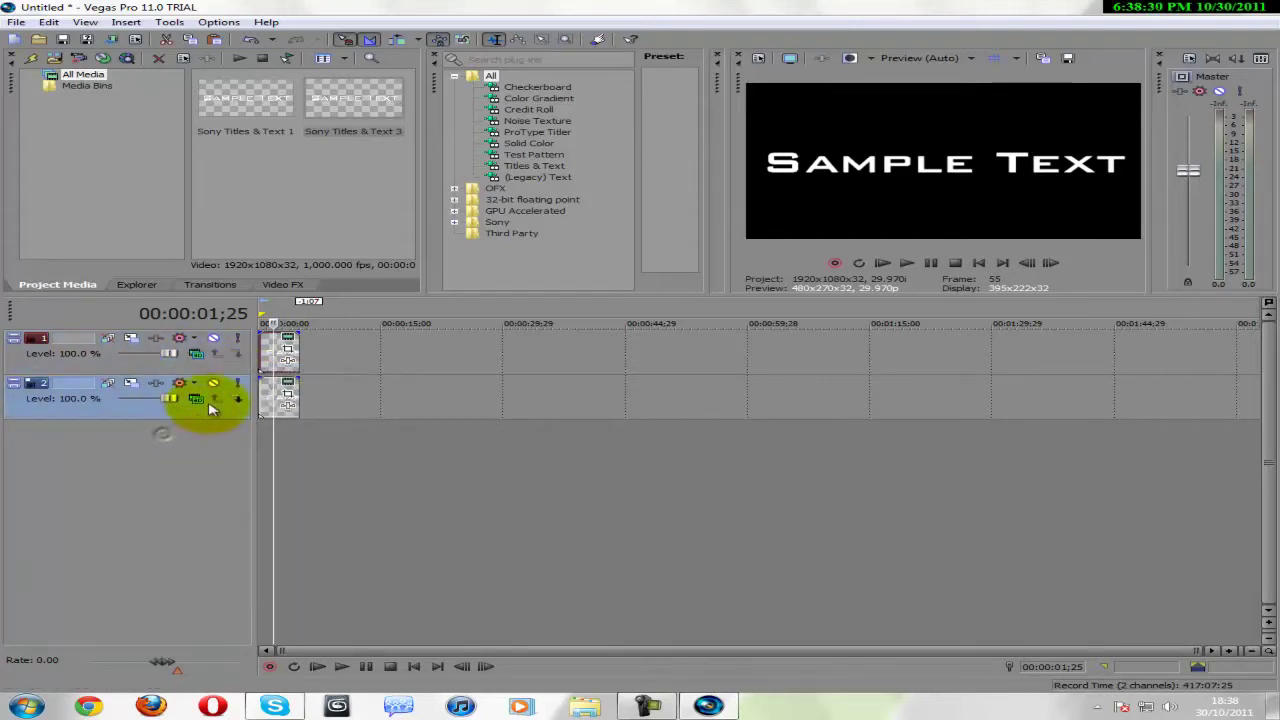
pyautogui.click(204, 400)
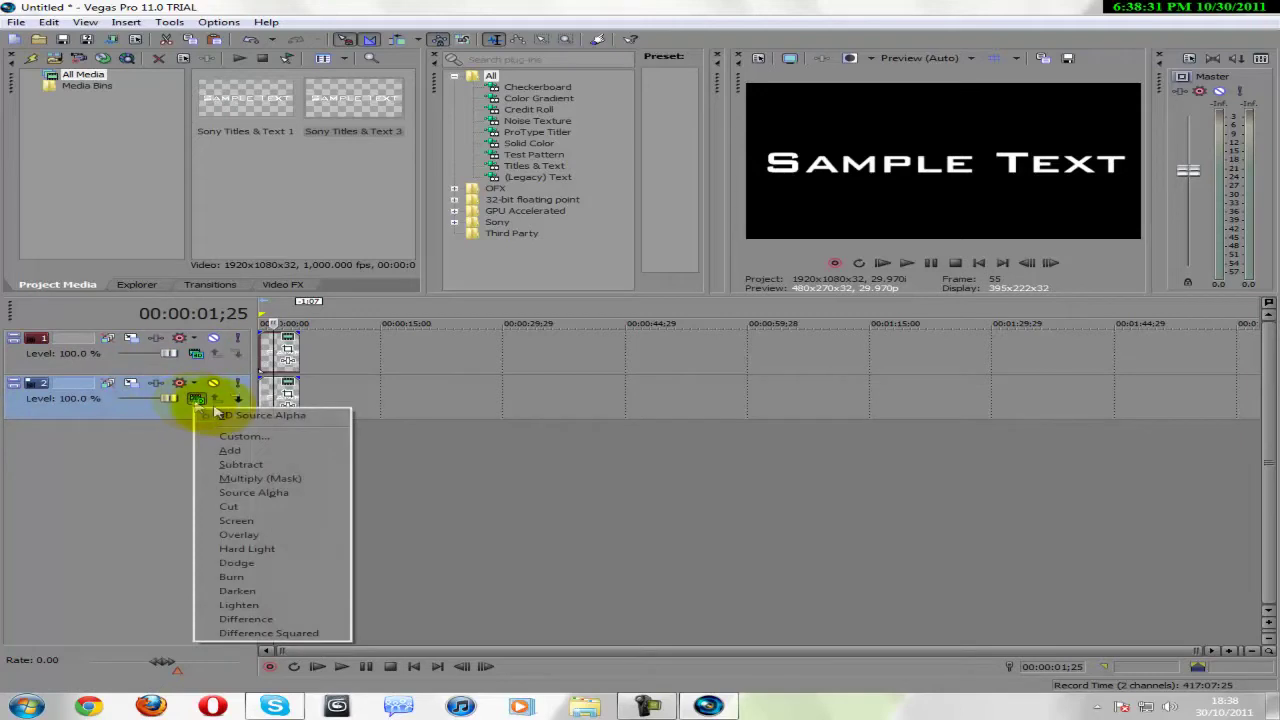
pyautogui.click(105, 440)
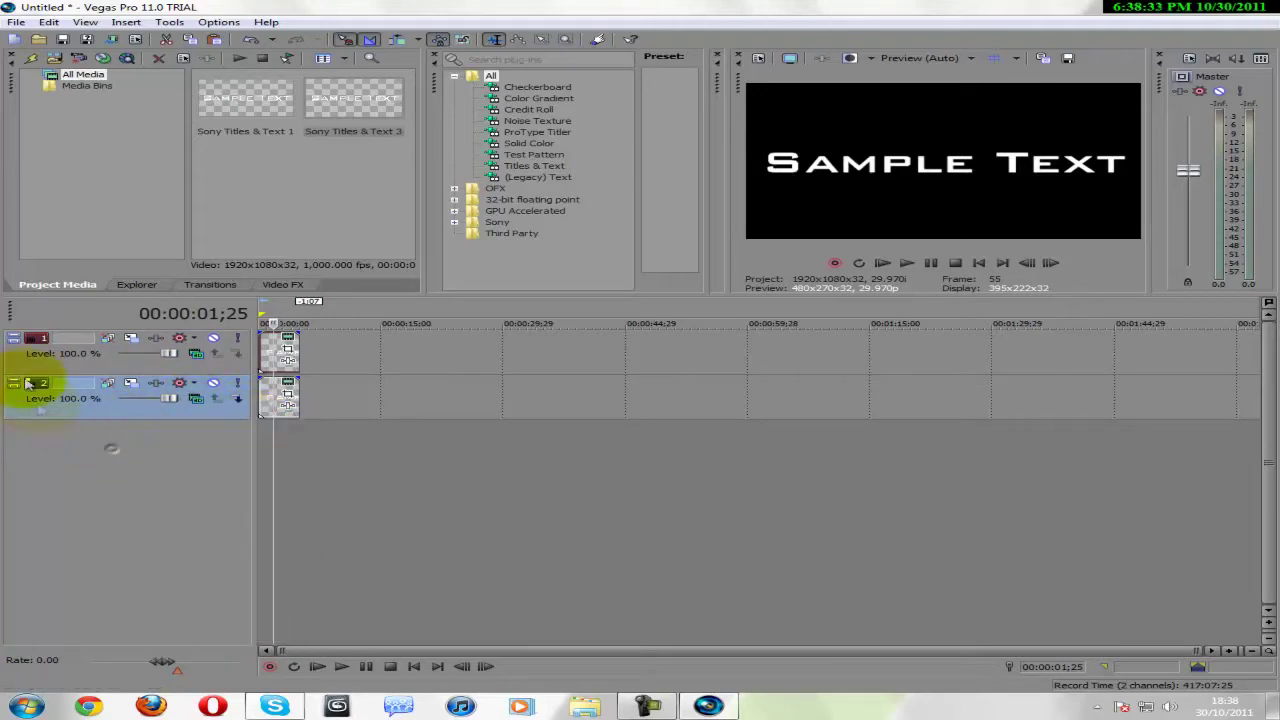
# Make track 2 a compositing child of track 1 and set the parent composite mode to 3D Source Alpha.
pyautogui.click(240, 398)
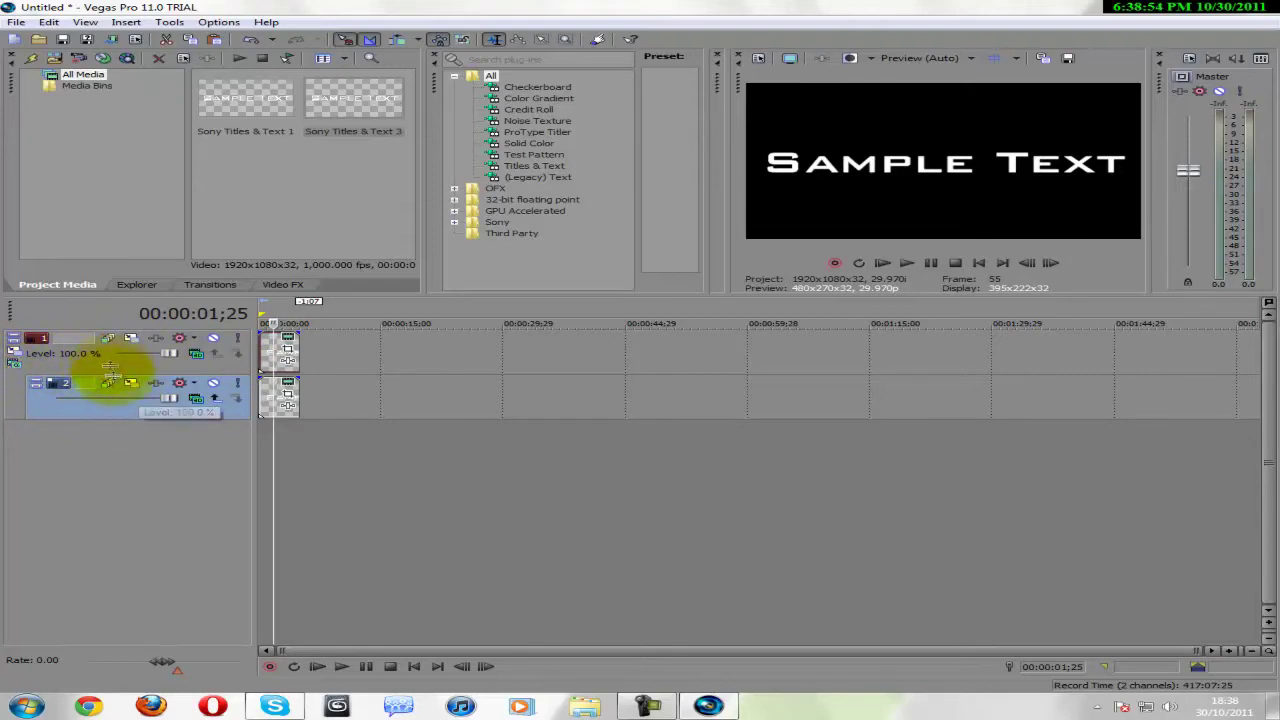
pyautogui.click(23, 366)
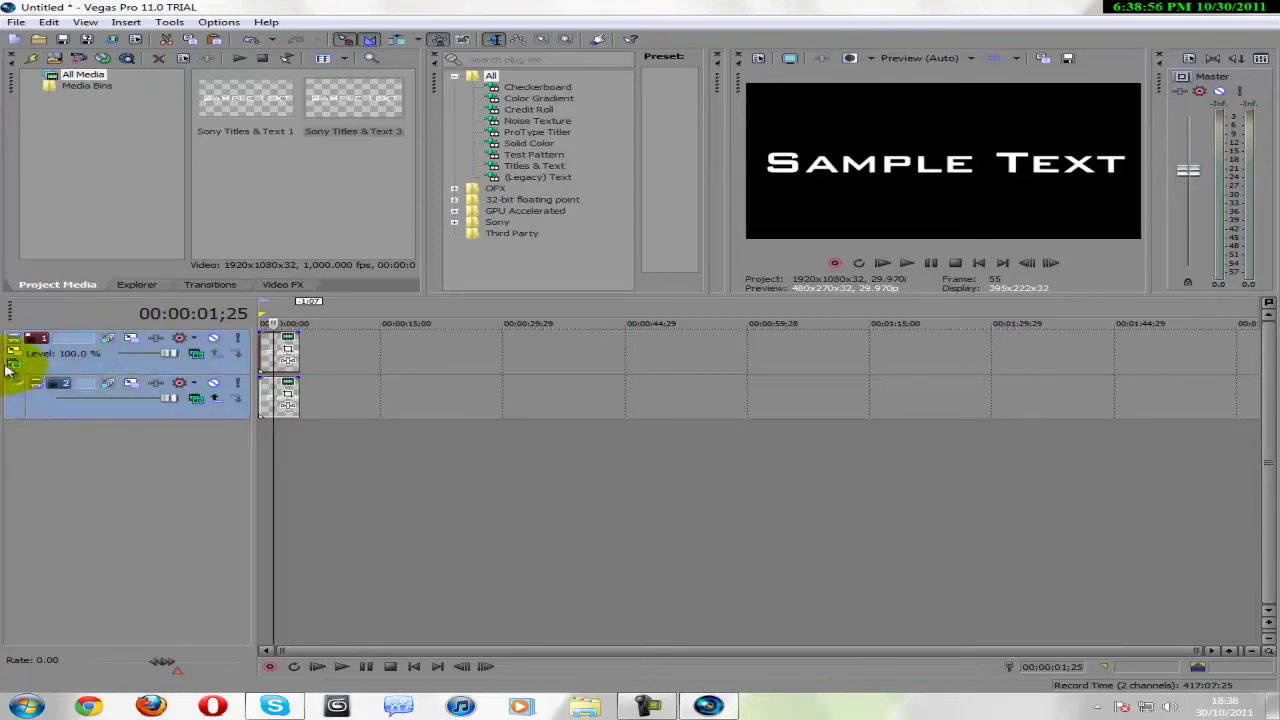
pyautogui.click(51, 442)
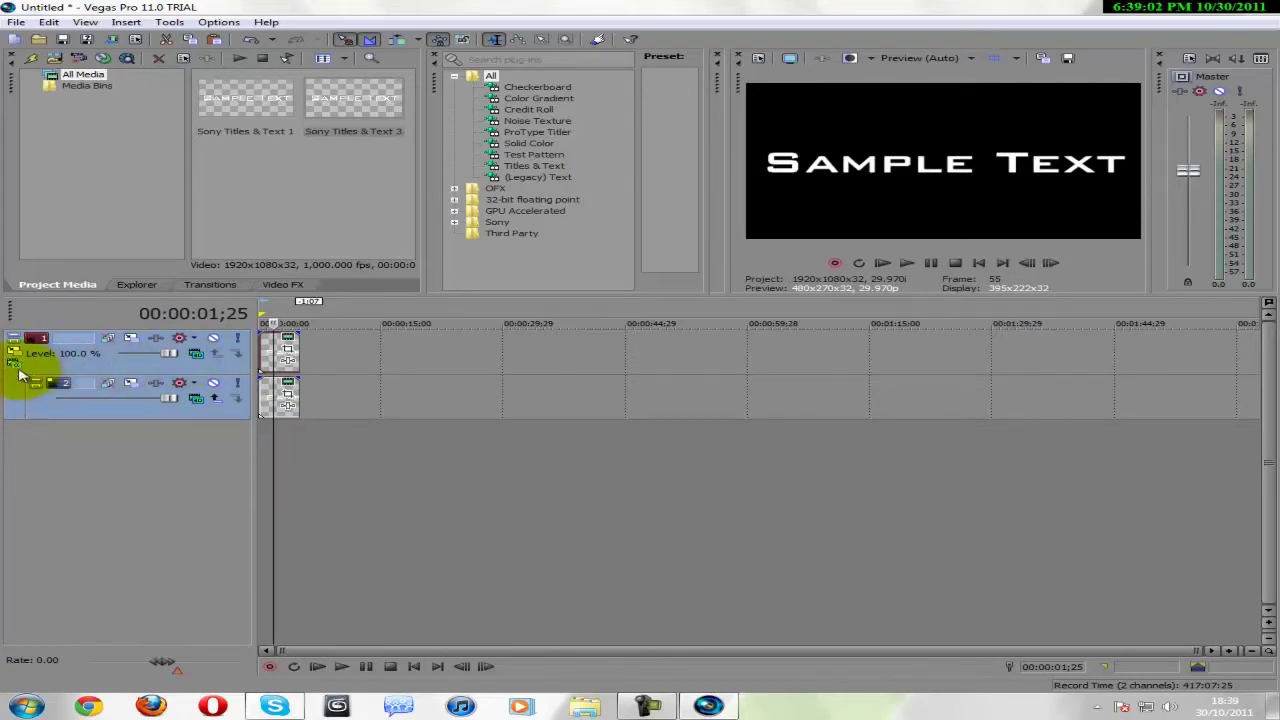
pyautogui.click(17, 364)
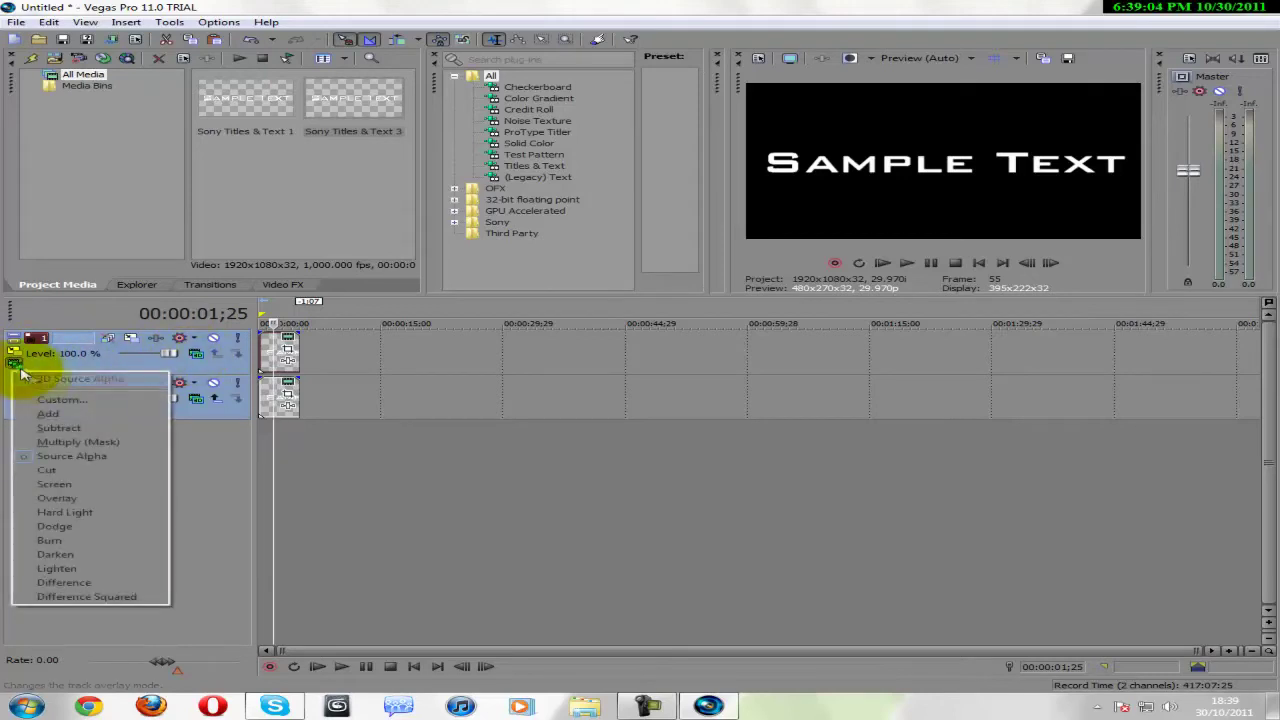
pyautogui.click(36, 380)
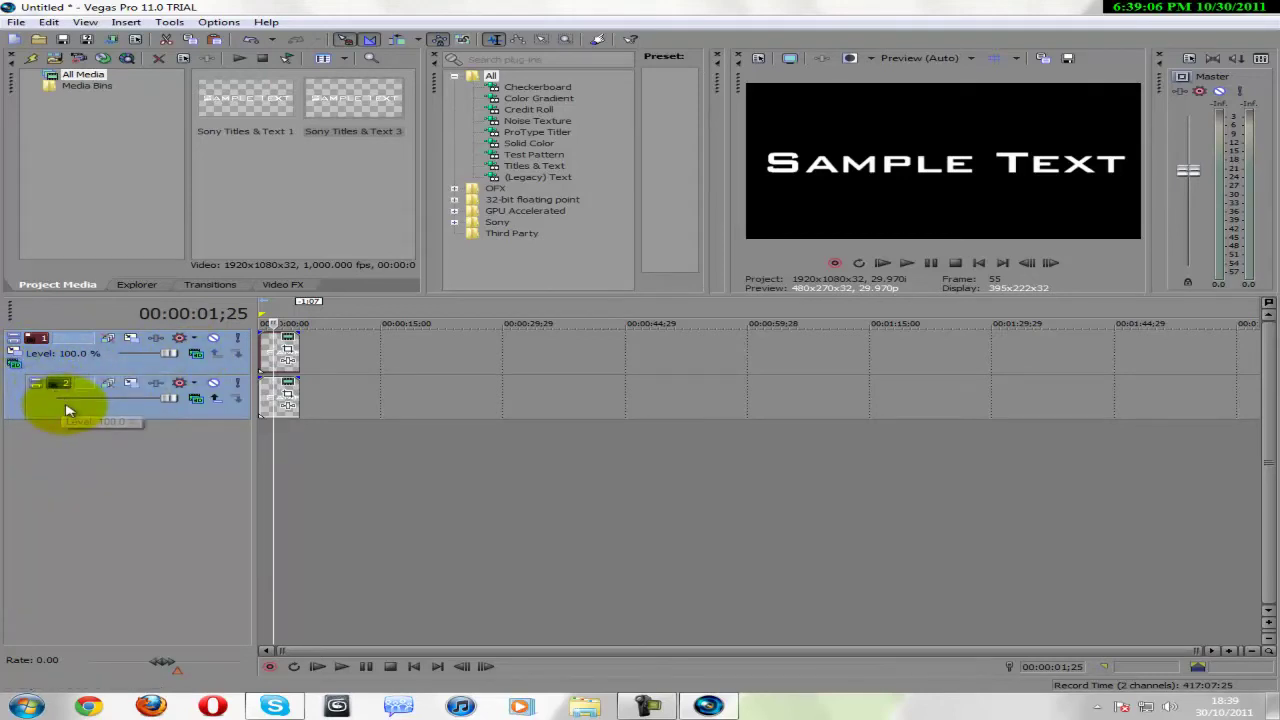
pyautogui.rightClick(110, 420)
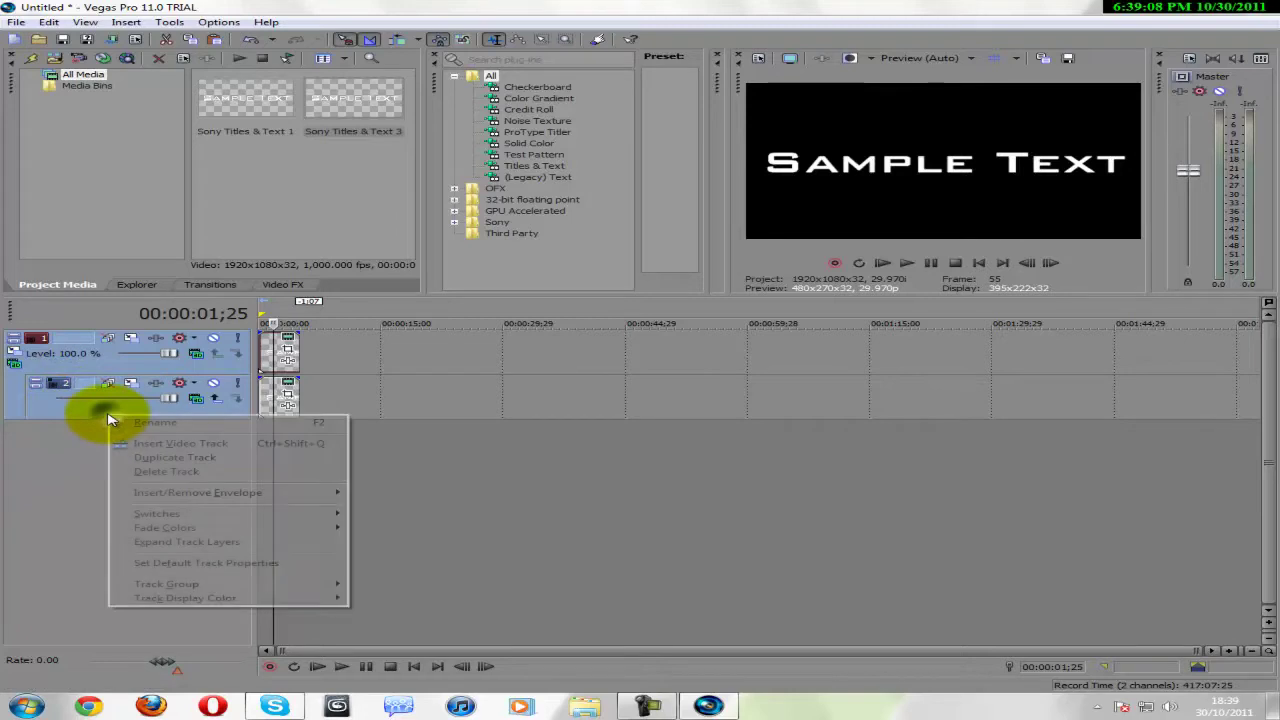
pyautogui.click(186, 460)
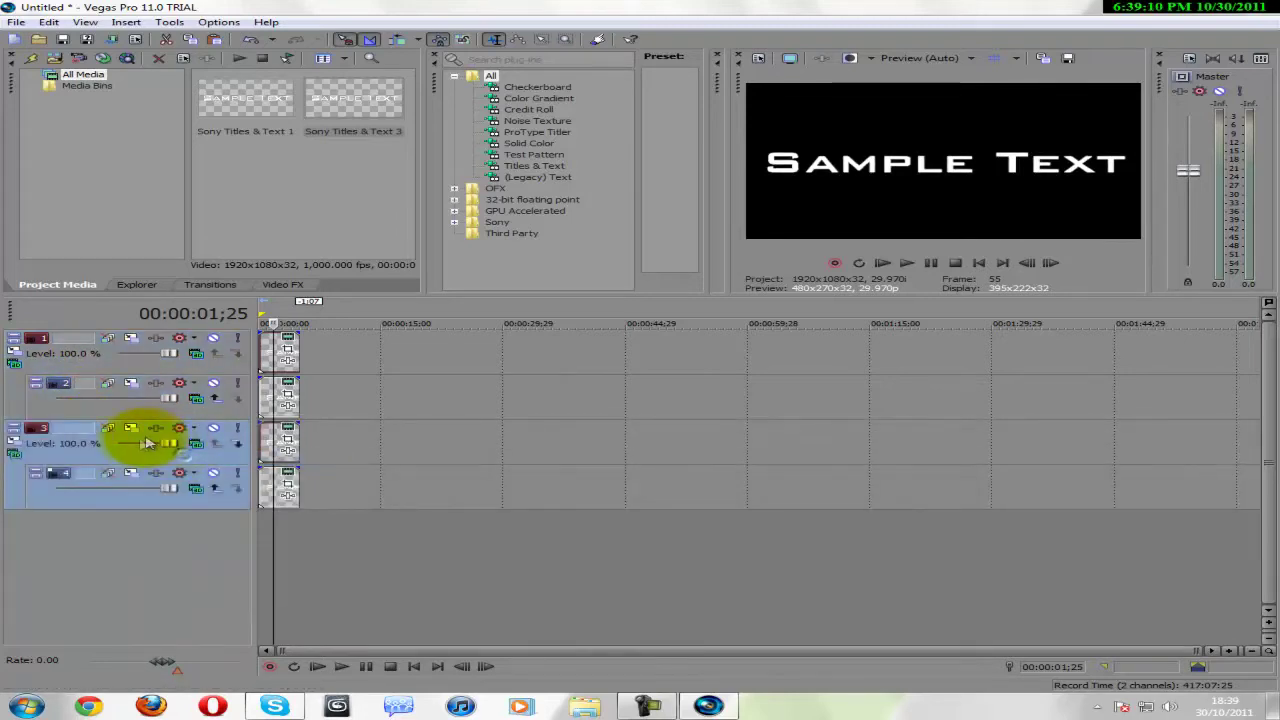
pyautogui.press('Delete')
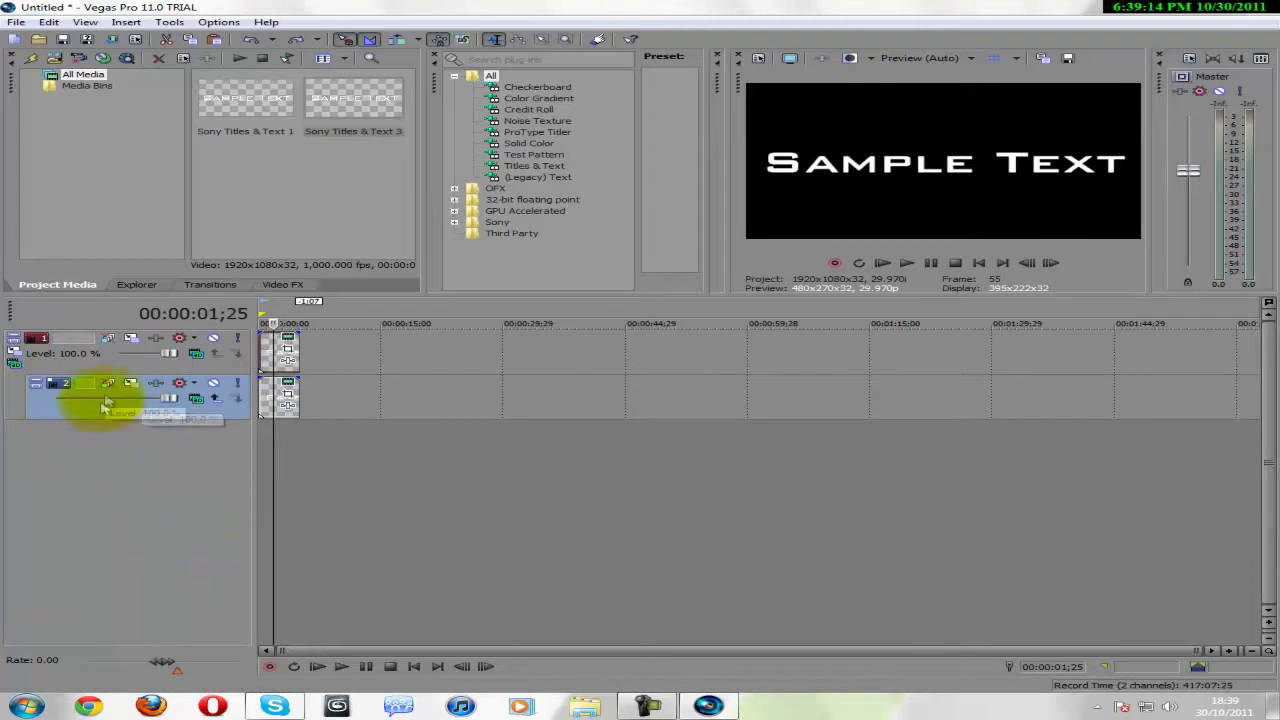
# Duplicate the child title track repeatedly, each time from the lowest copy, until the stack under the parent reaches track 19.
pyautogui.keyDown('shift'); pyautogui.click(15, 368); pyautogui.keyUp('shift')
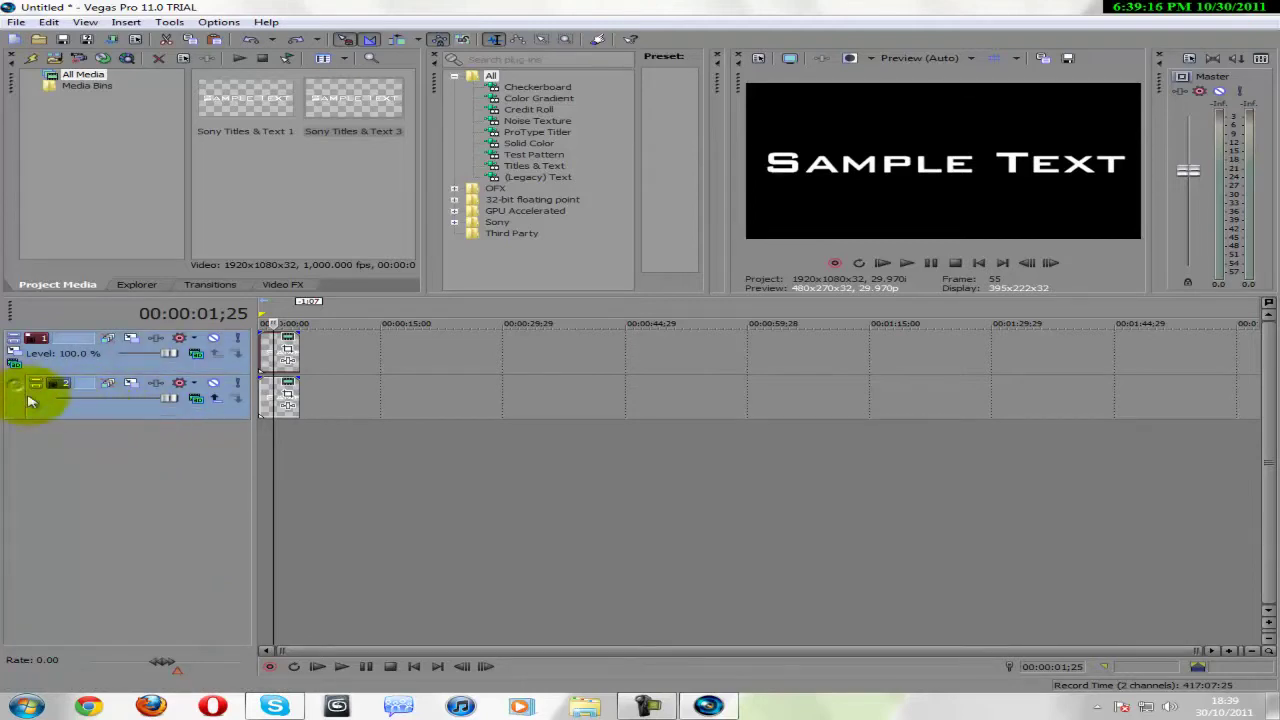
pyautogui.rightClick(82, 418)
pyautogui.click(127, 452)
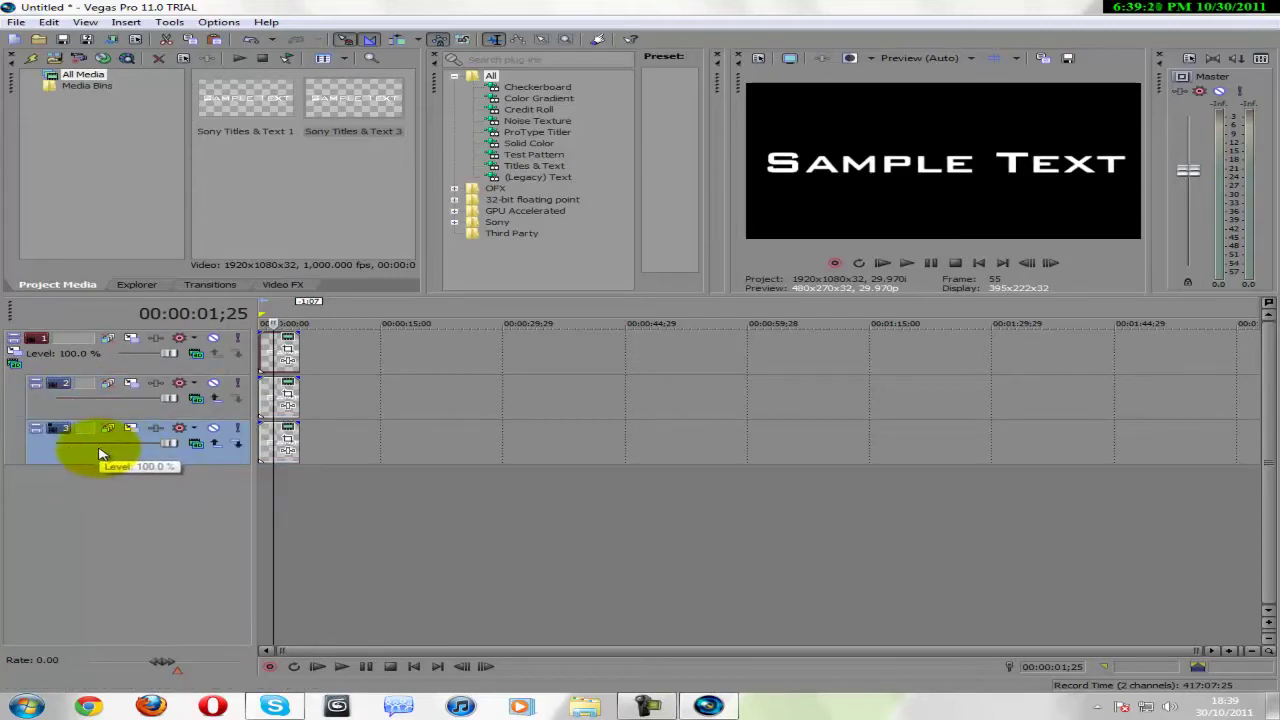
pyautogui.rightClick(117, 456)
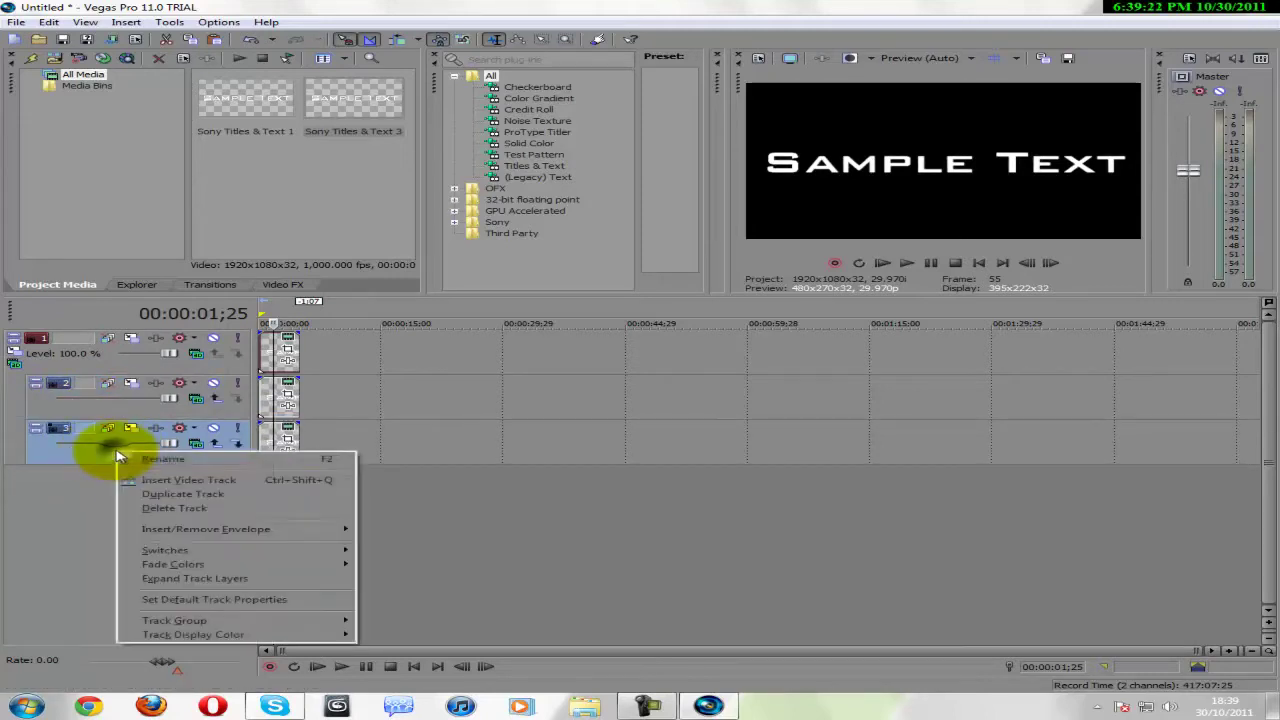
pyautogui.click(160, 494)
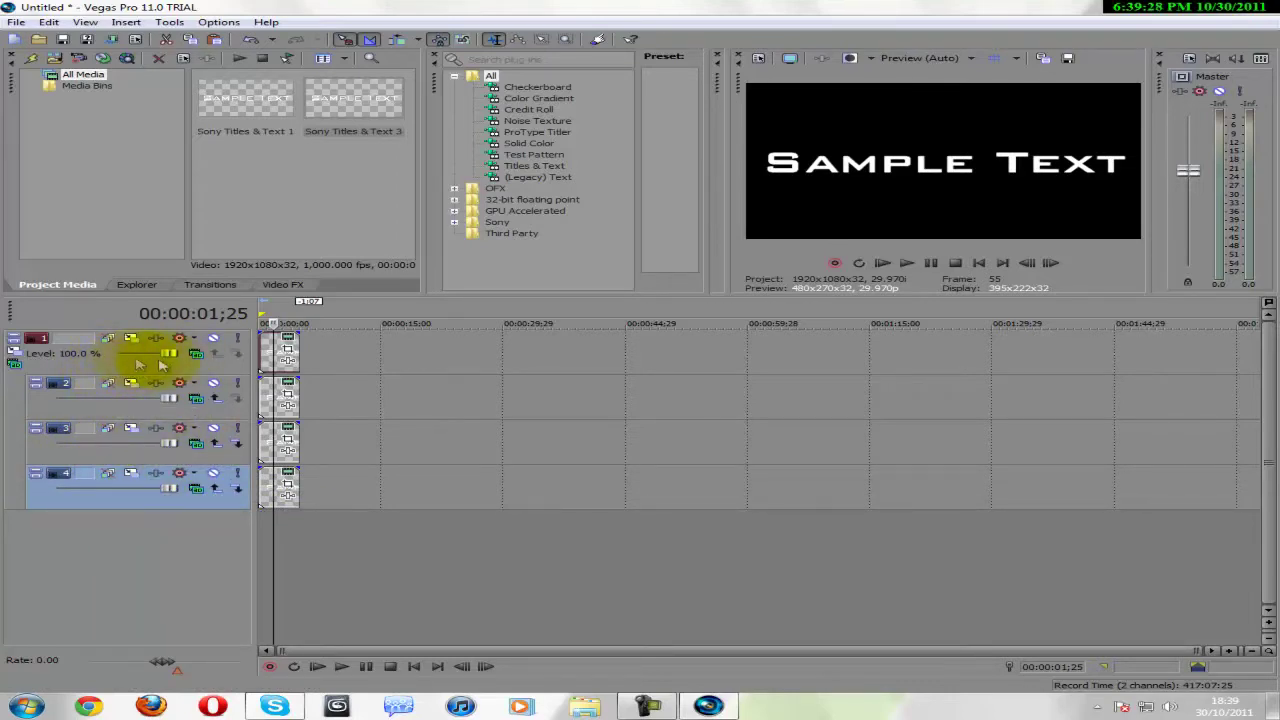
pyautogui.rightClick(128, 502)
pyautogui.click(165, 530)
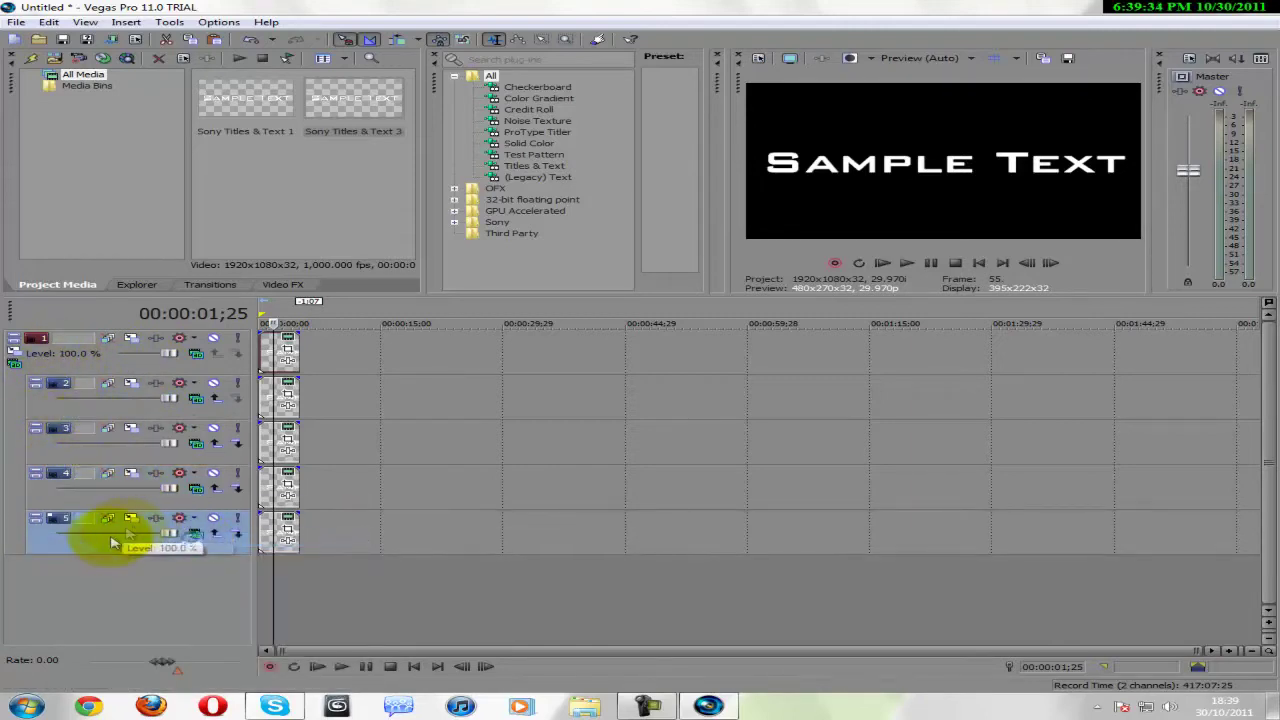
pyautogui.rightClick(128, 533)
pyautogui.click(157, 403)
pyautogui.rightClick(110, 590)
pyautogui.click(149, 440)
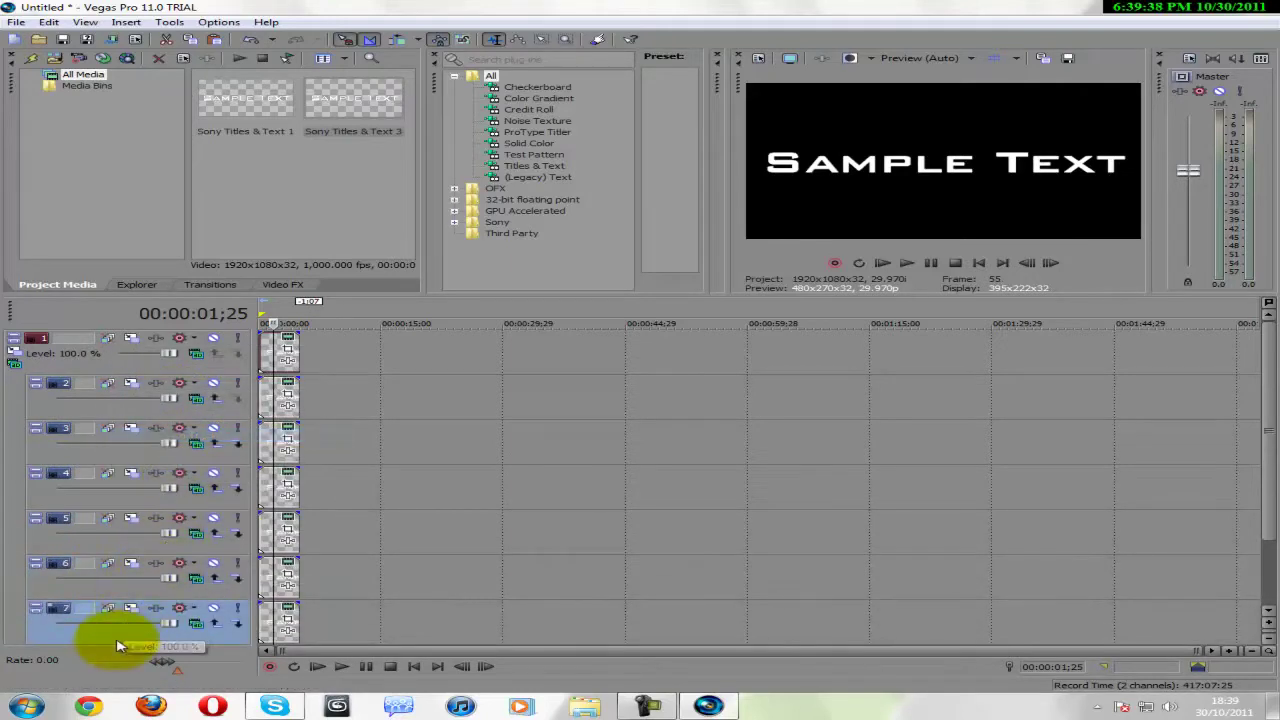
pyautogui.rightClick(117, 645)
pyautogui.click(165, 492)
pyautogui.rightClick(105, 637)
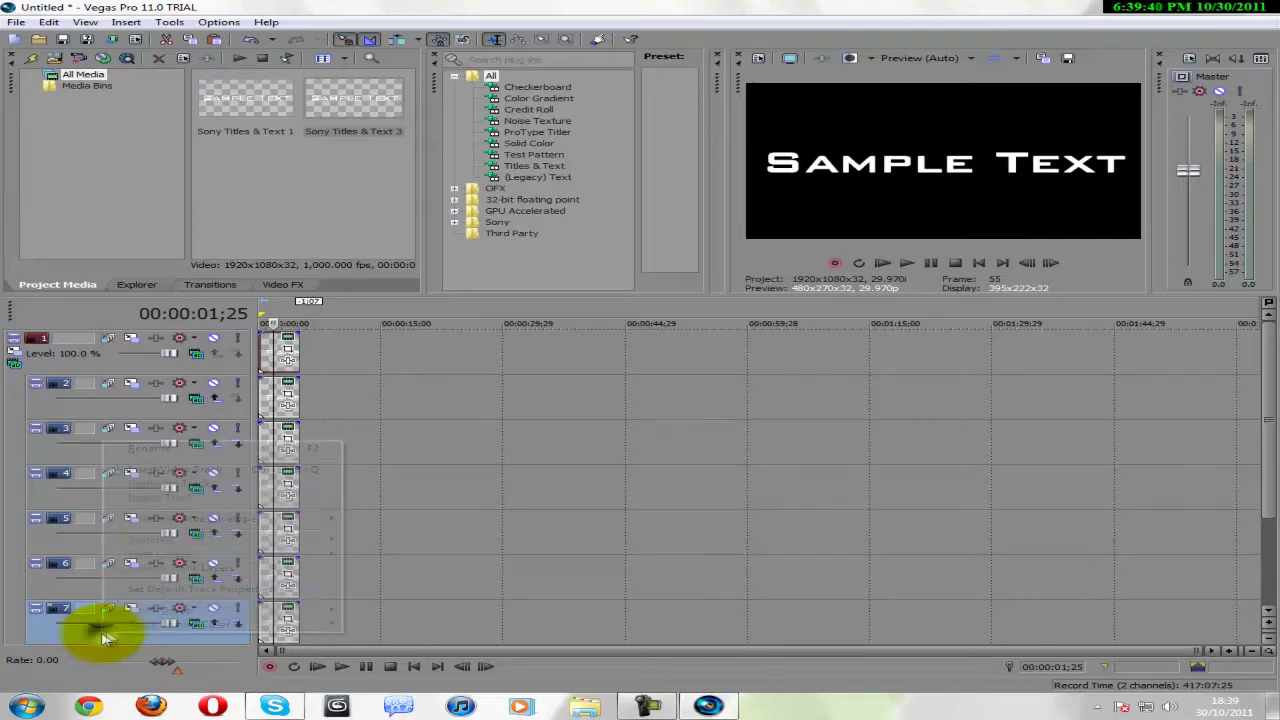
pyautogui.click(160, 491)
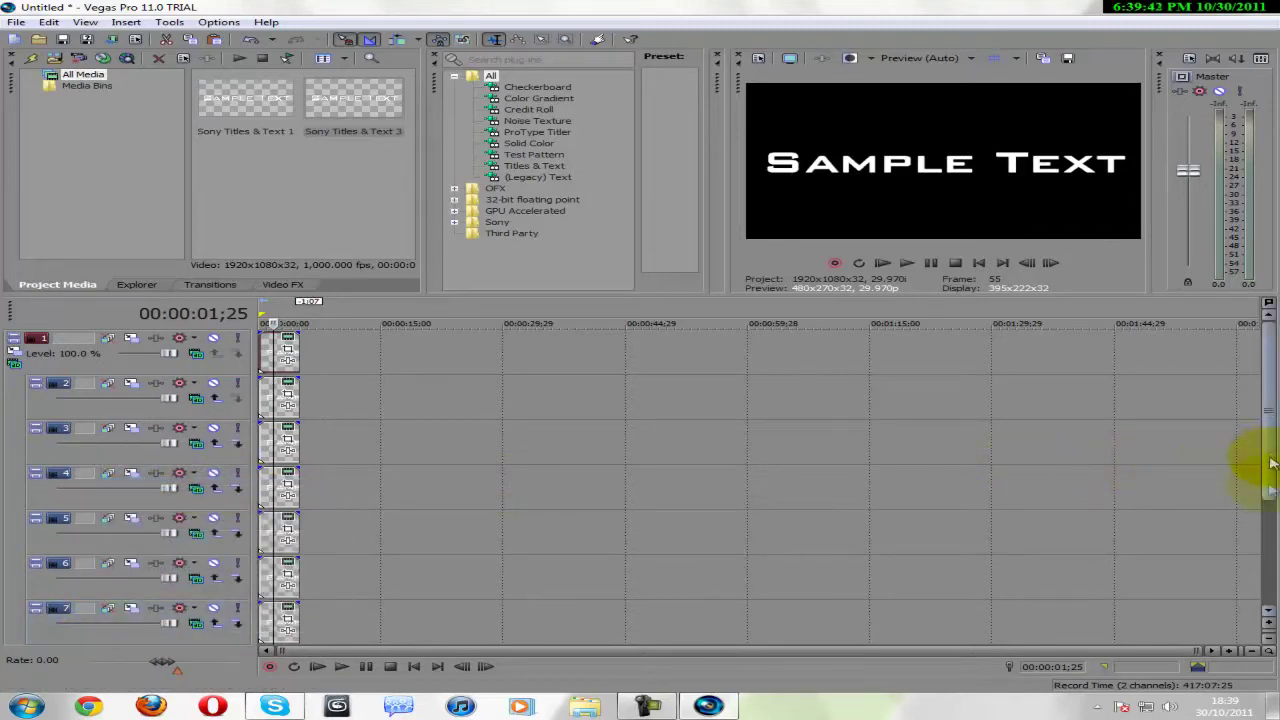
pyautogui.moveTo(1270, 462); pyautogui.dragTo(1257, 566)
pyautogui.rightClick(166, 549)
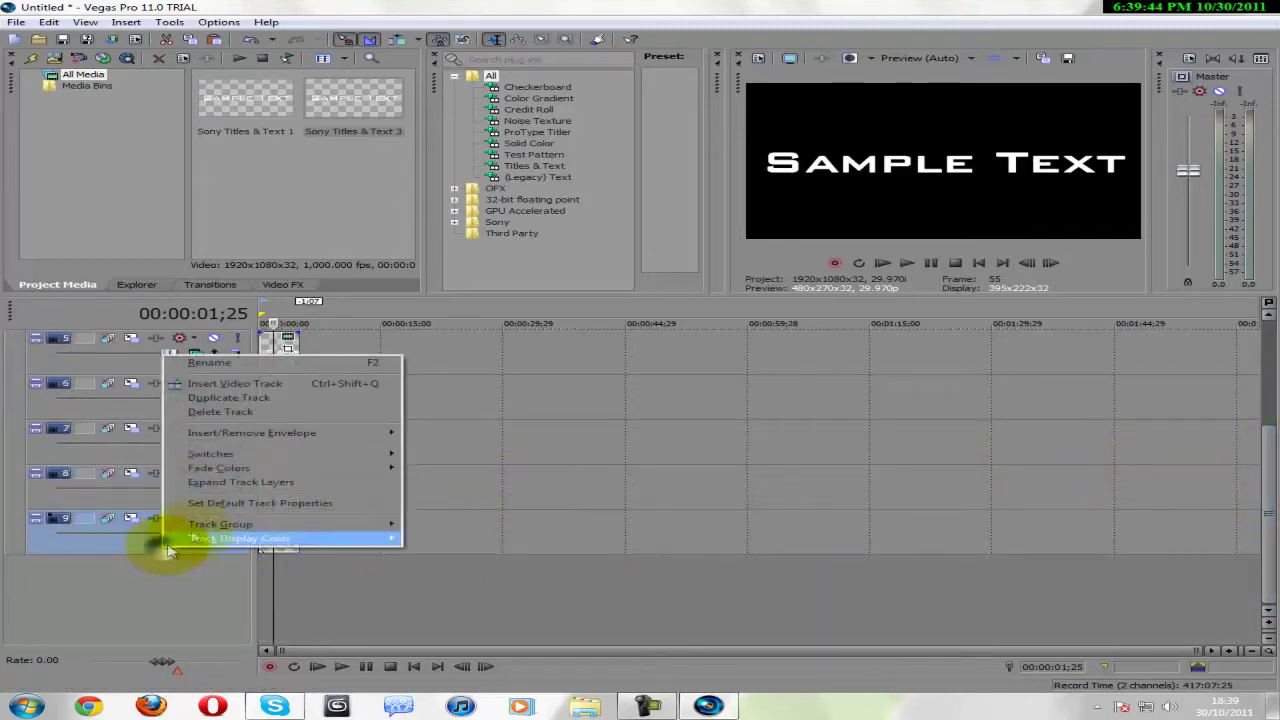
pyautogui.click(205, 398)
pyautogui.rightClick(100, 591)
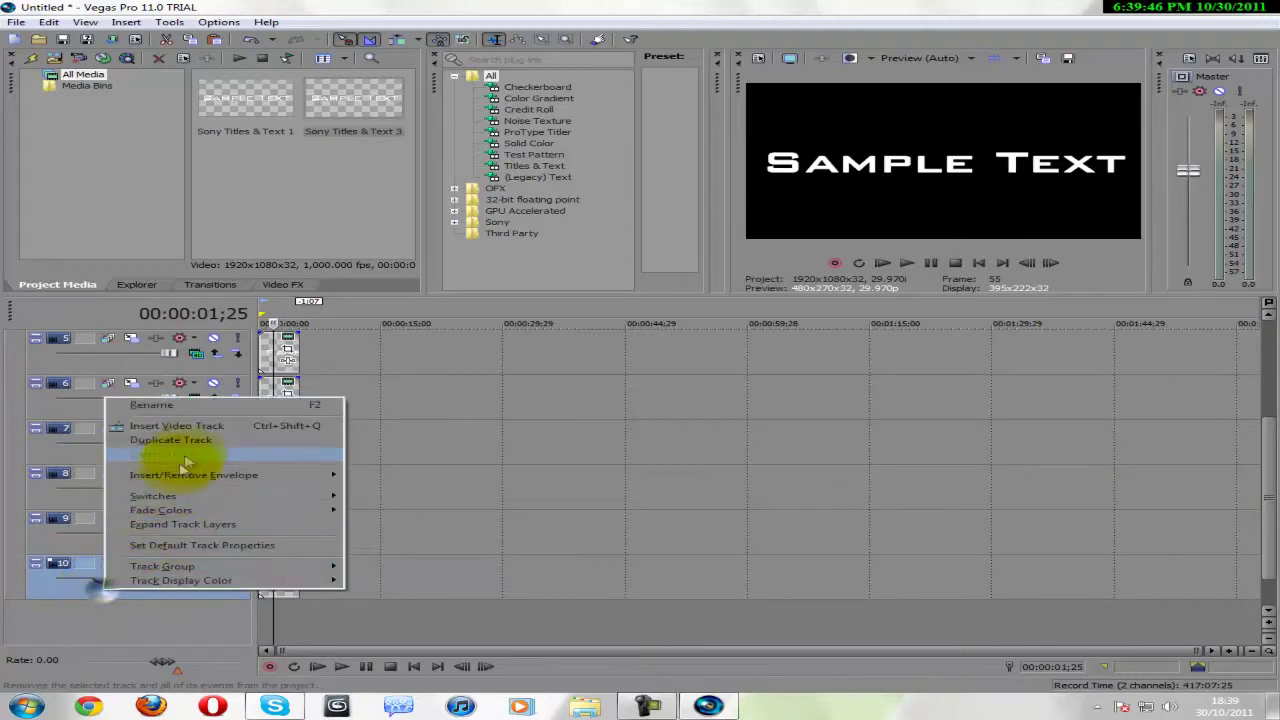
pyautogui.click(185, 455)
pyautogui.rightClick(94, 630)
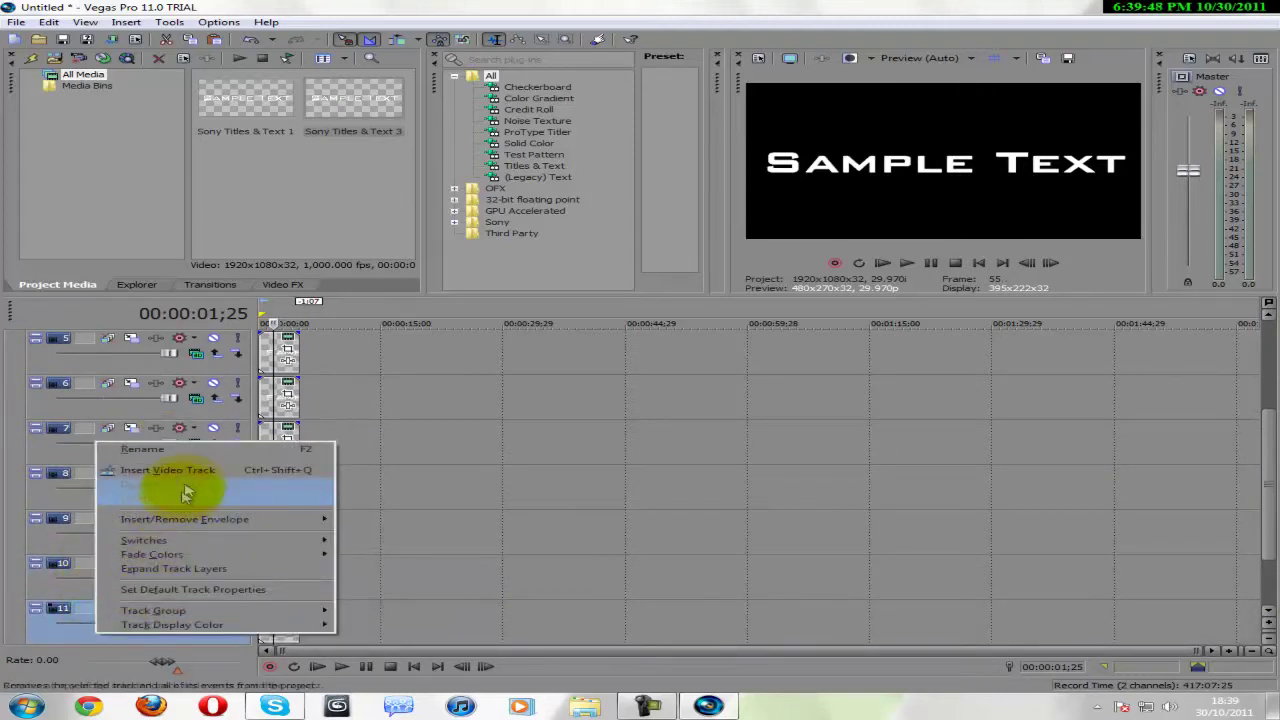
pyautogui.click(185, 492)
pyautogui.moveTo(1262, 463); pyautogui.dragTo(1249, 523)
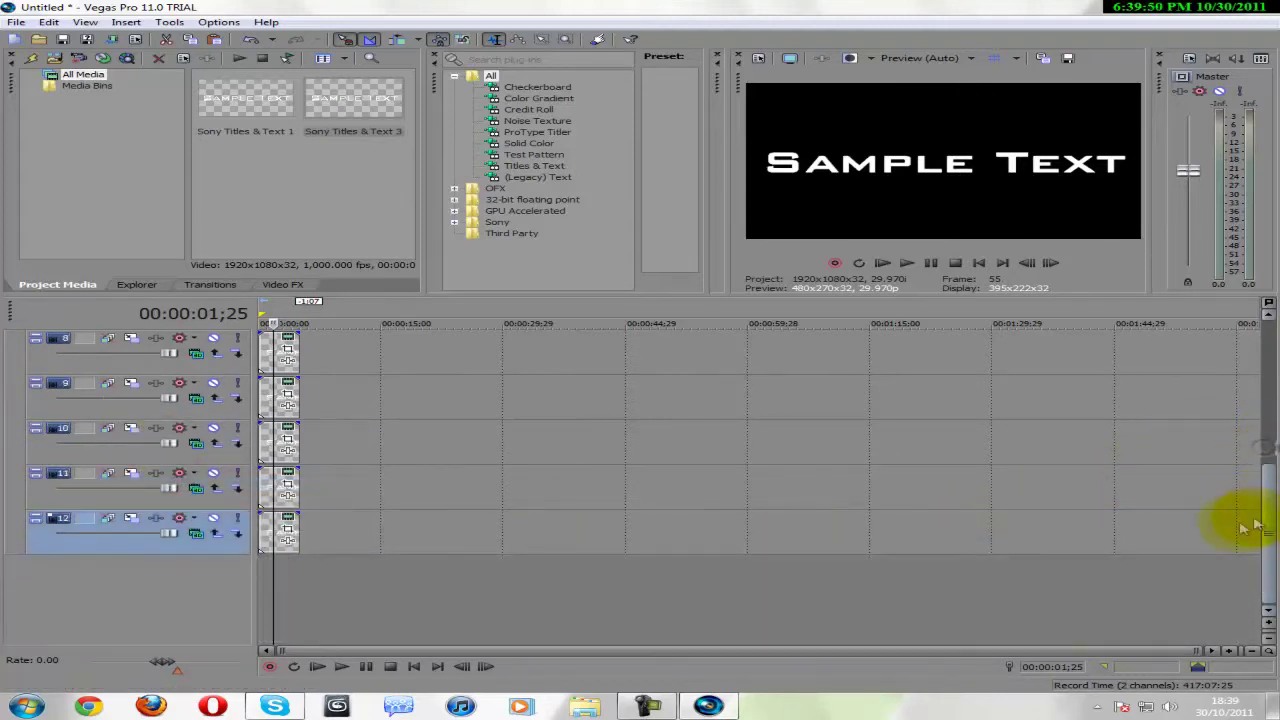
pyautogui.rightClick(186, 538)
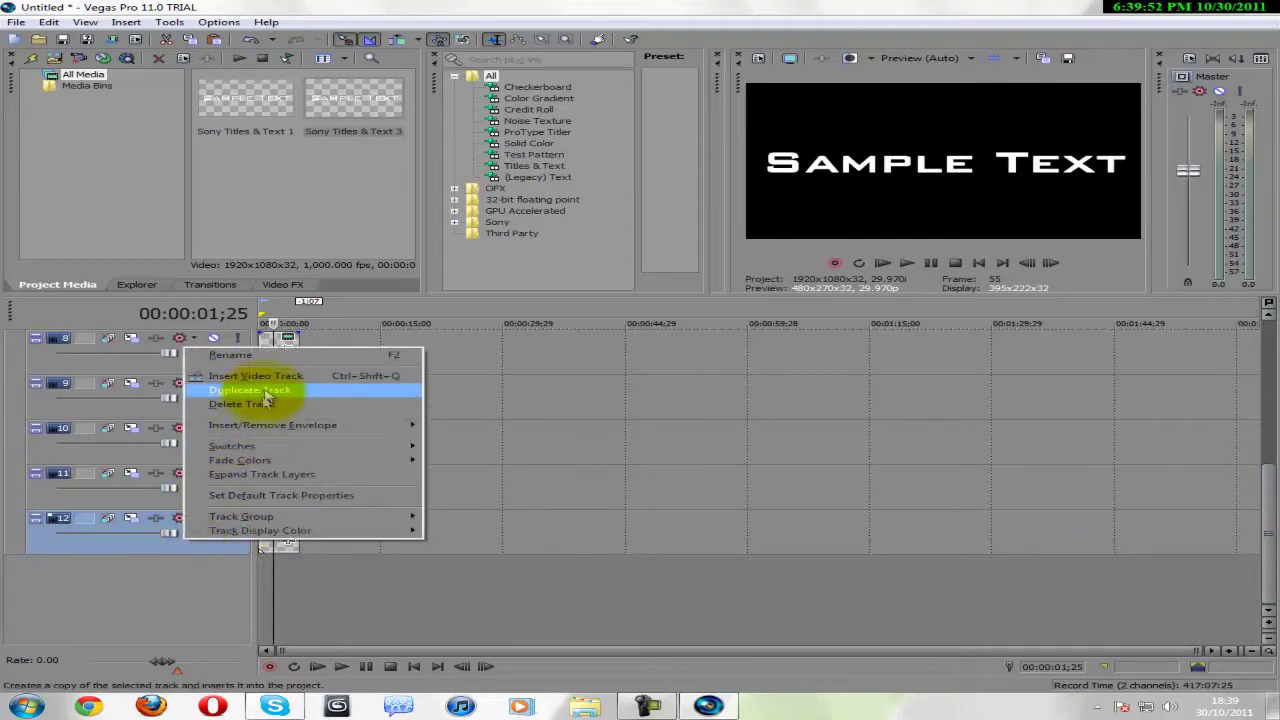
pyautogui.click(250, 389)
pyautogui.rightClick(95, 592)
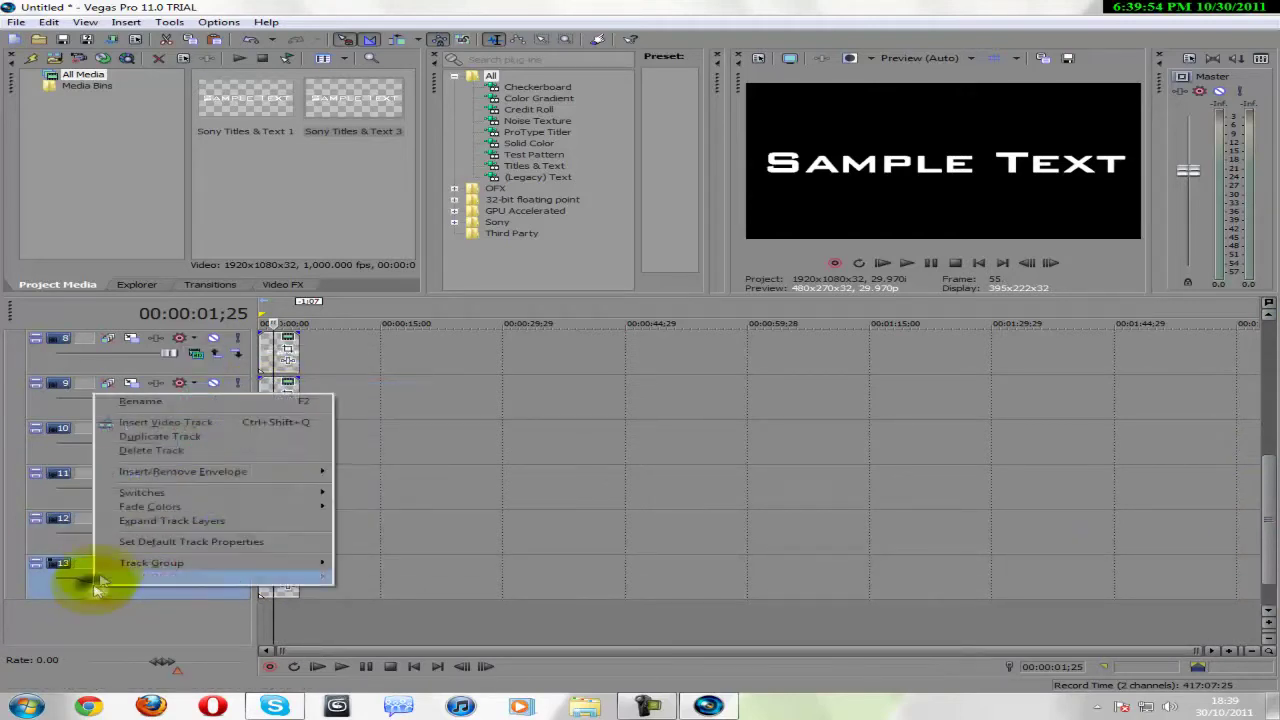
pyautogui.click(224, 441)
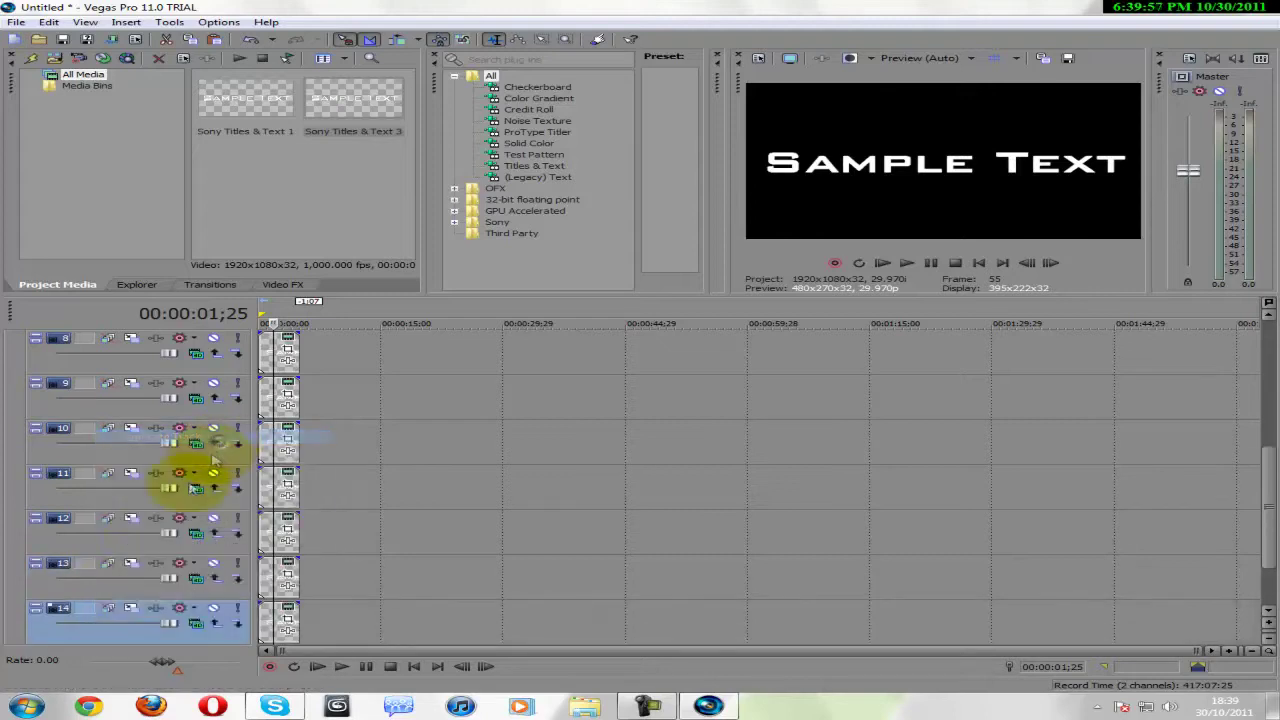
pyautogui.rightClick(115, 630)
pyautogui.click(143, 487)
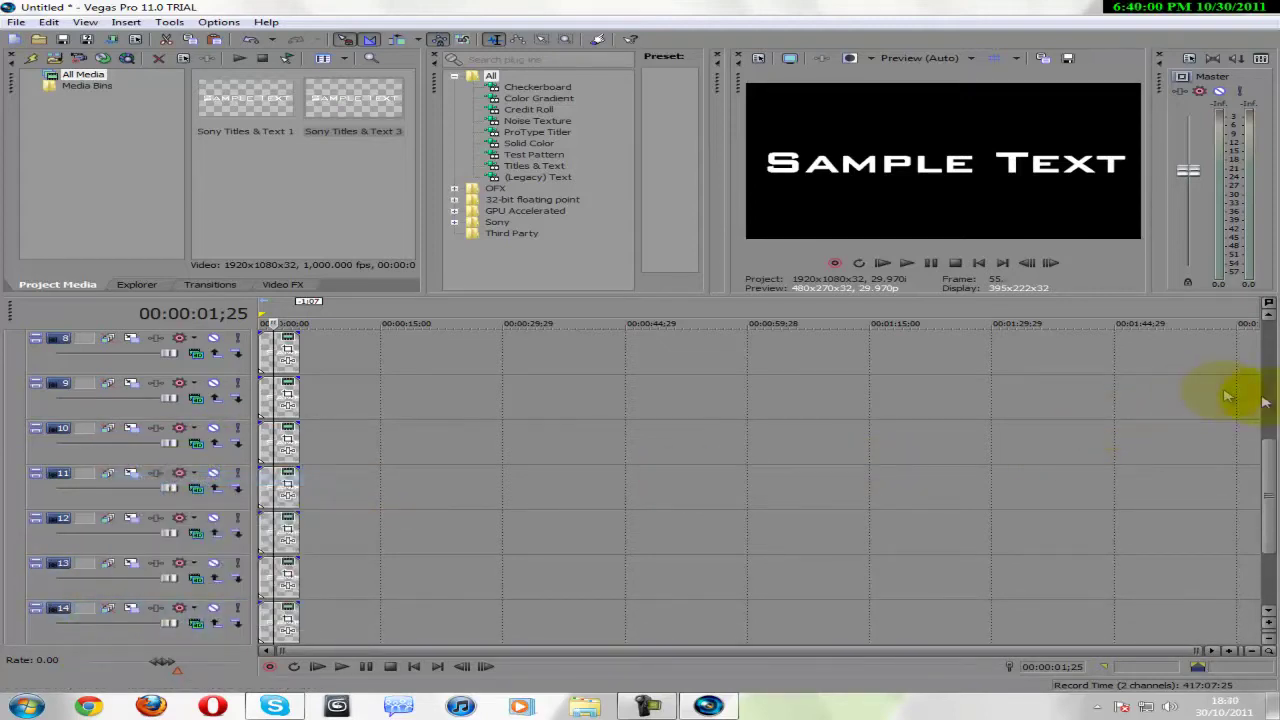
pyautogui.moveTo(1271, 471); pyautogui.dragTo(1260, 551)
pyautogui.rightClick(230, 556)
pyautogui.click(309, 400)
pyautogui.rightClick(86, 588)
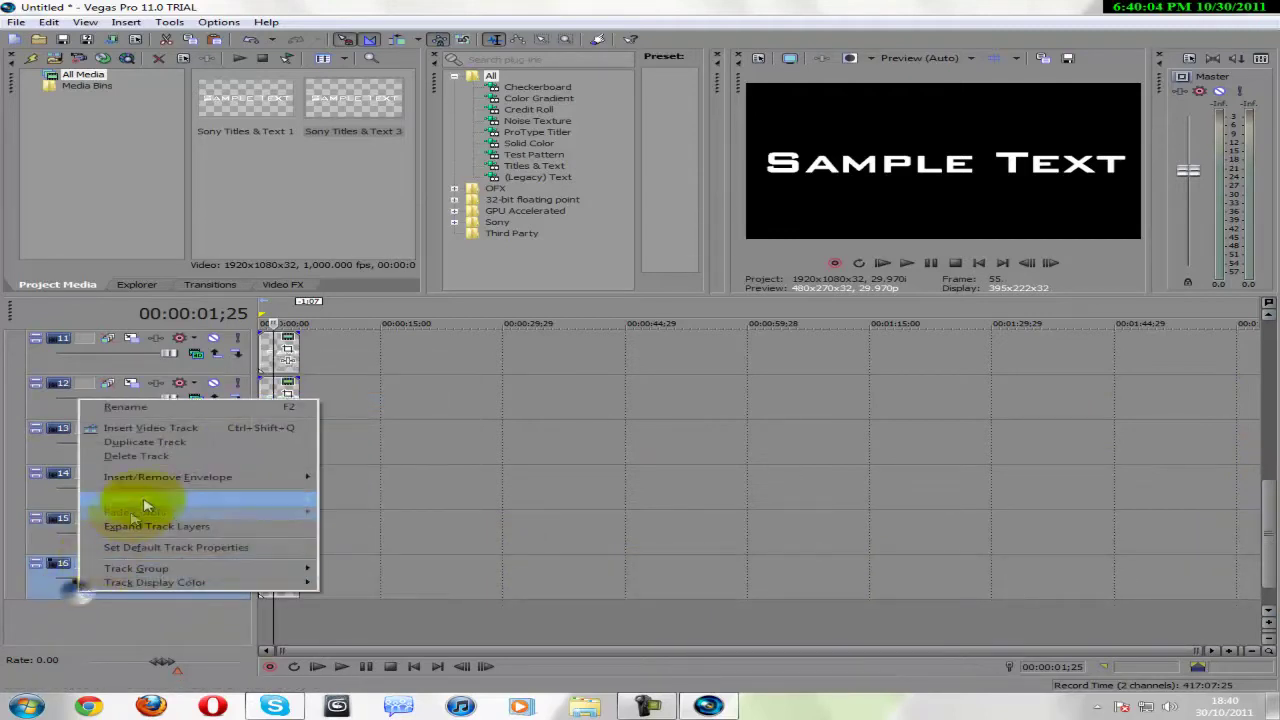
pyautogui.click(168, 442)
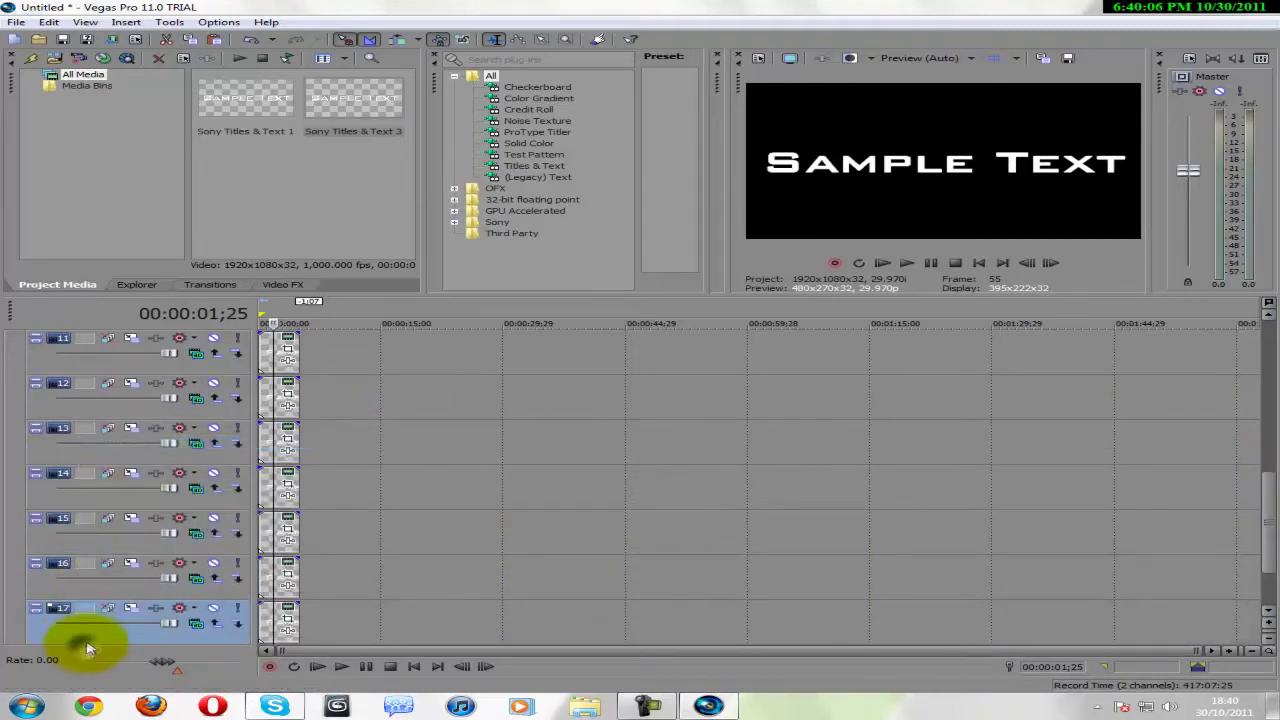
pyautogui.rightClick(90, 643)
pyautogui.click(120, 493)
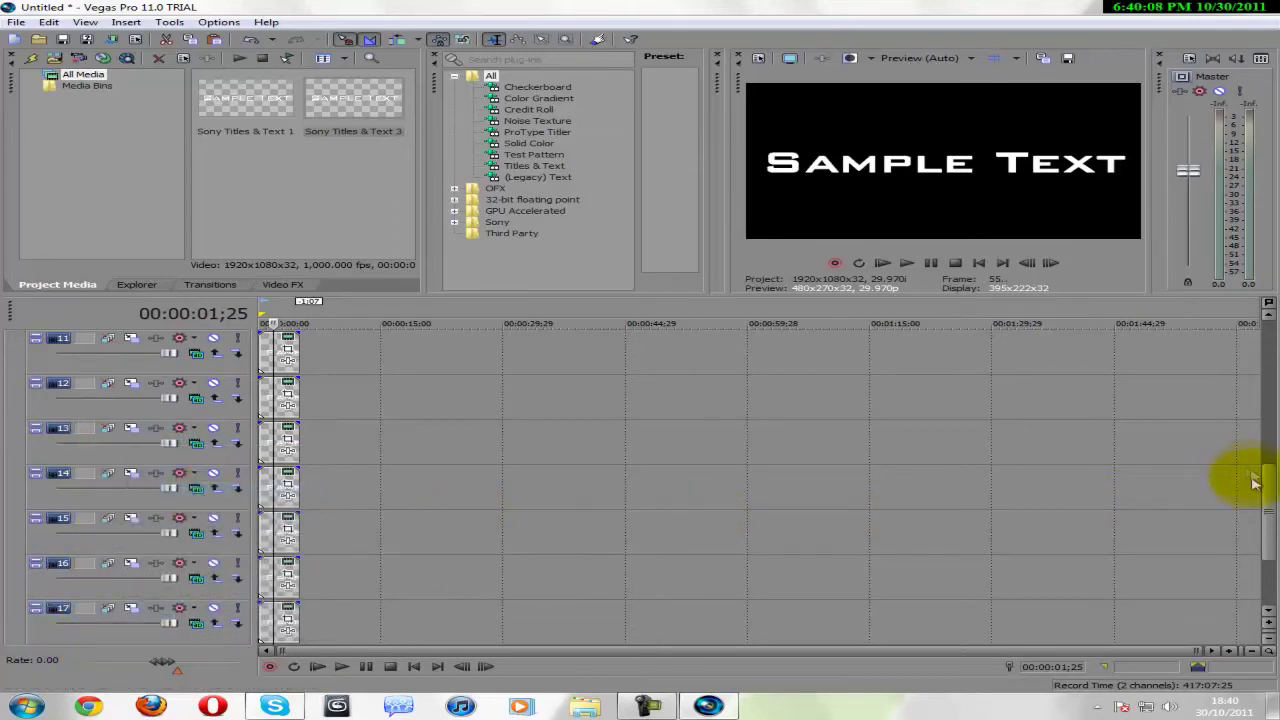
pyautogui.click(1268, 583)
pyautogui.rightClick(101, 573)
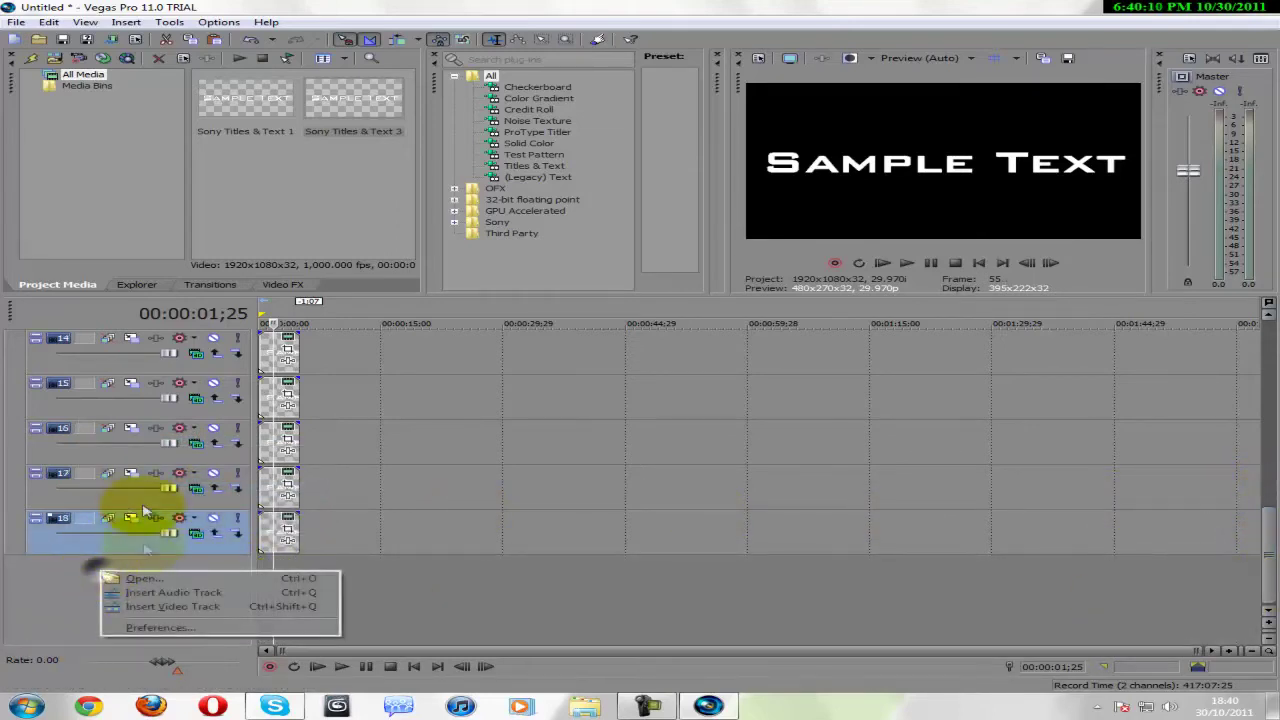
pyautogui.rightClick(148, 538)
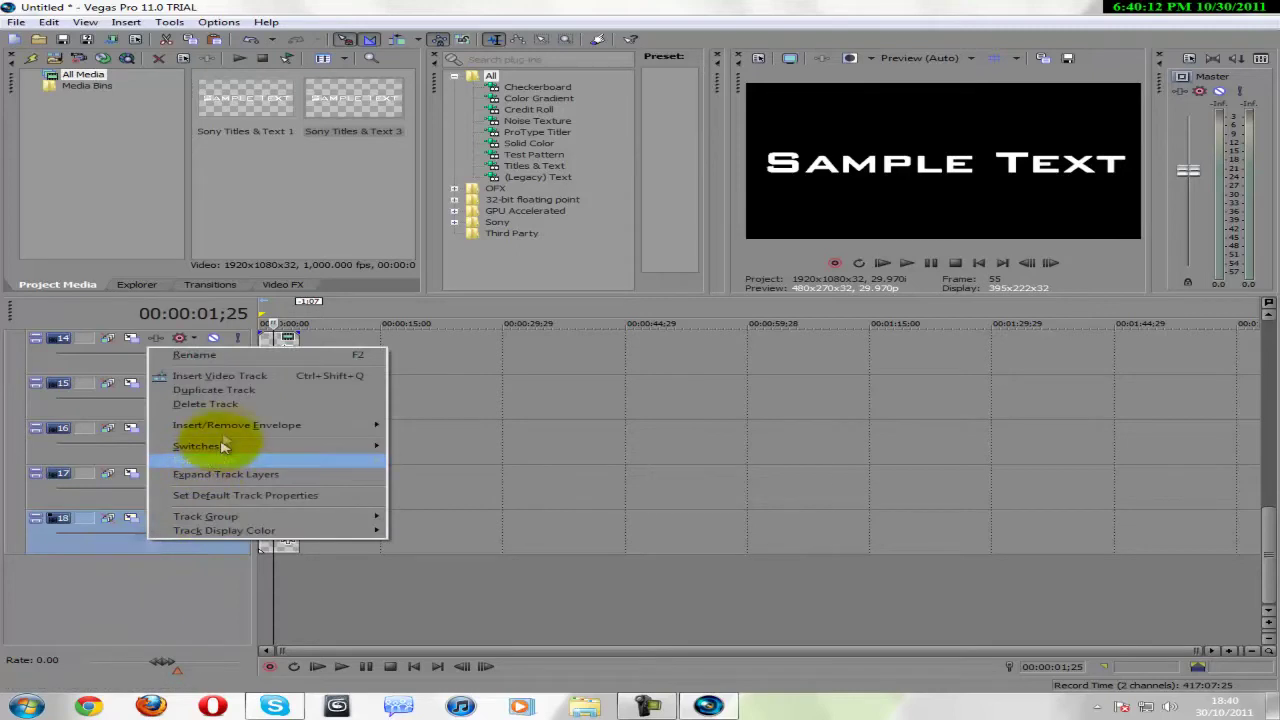
pyautogui.click(228, 392)
pyautogui.rightClick(116, 590)
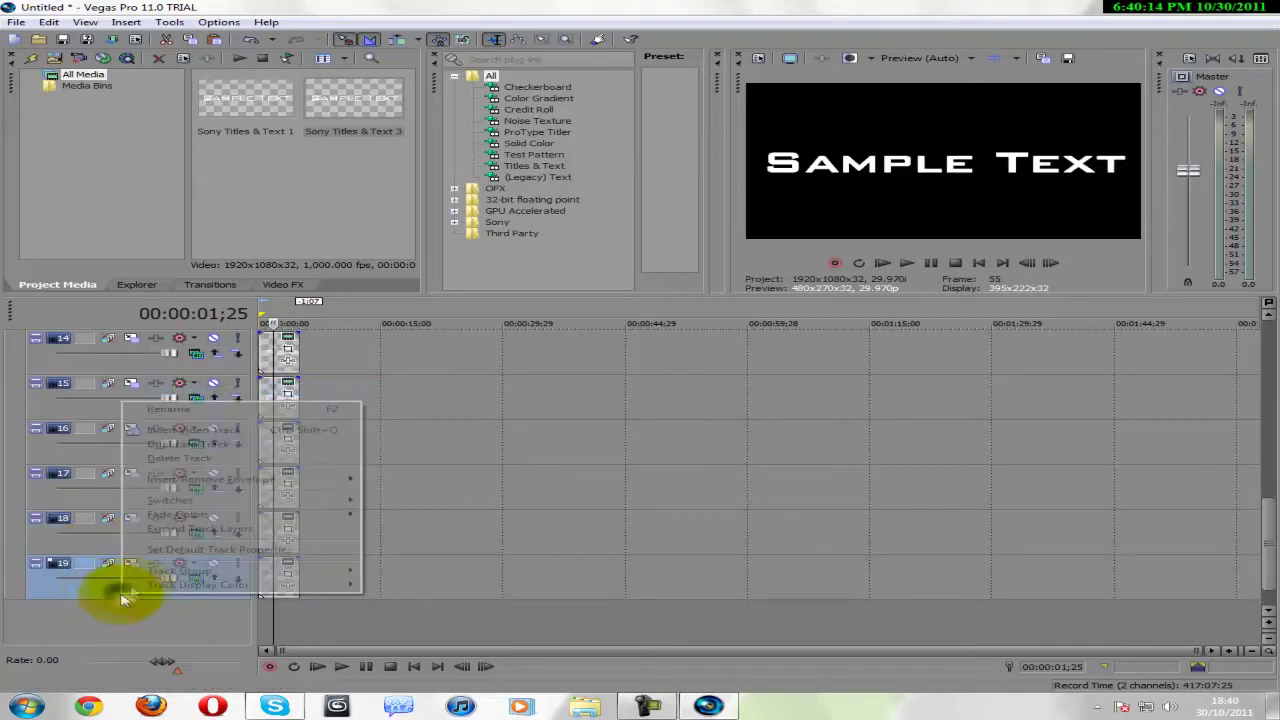
# Duplicate the lowest child title track two more times to extend the stack.
pyautogui.click(215, 445)
pyautogui.rightClick(100, 628)
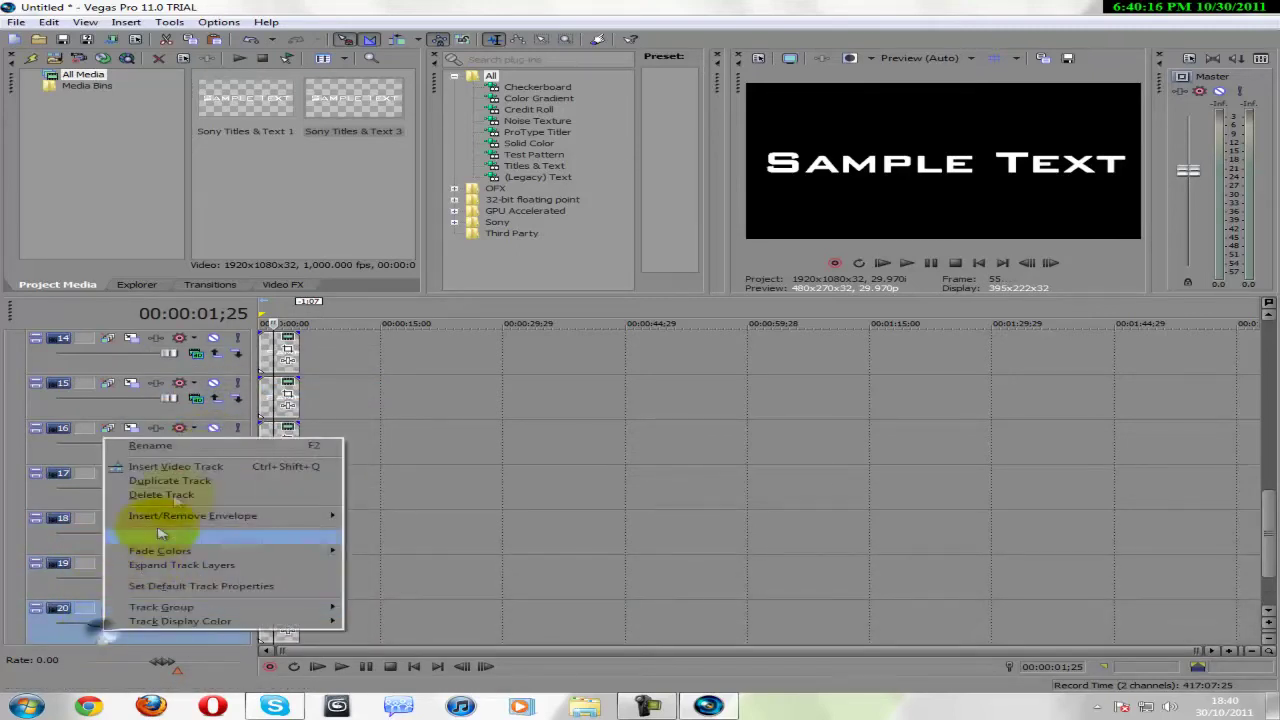
pyautogui.click(280, 482)
# Place the playhead at 00:00:01;10 within the title clips and select only track 2.
pyautogui.moveTo(1266, 514); pyautogui.dragTo(1270, 355)
pyautogui.click(168, 362)
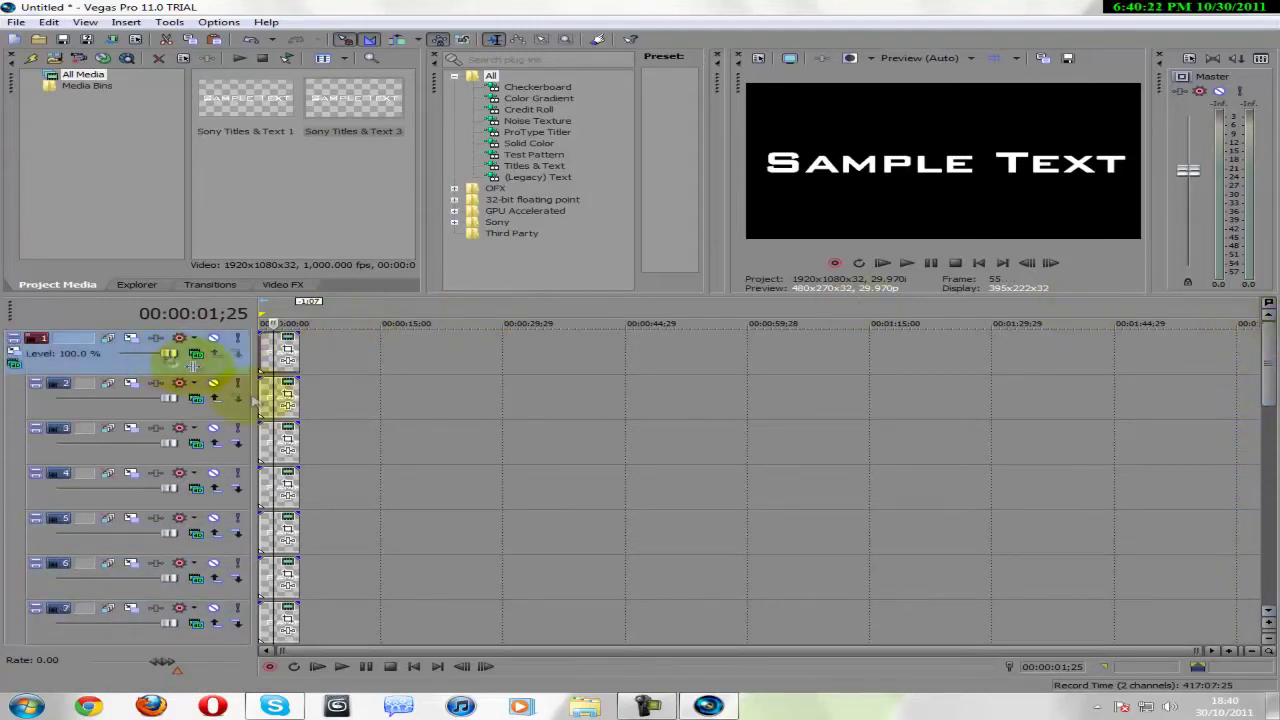
pyautogui.click(130, 407)
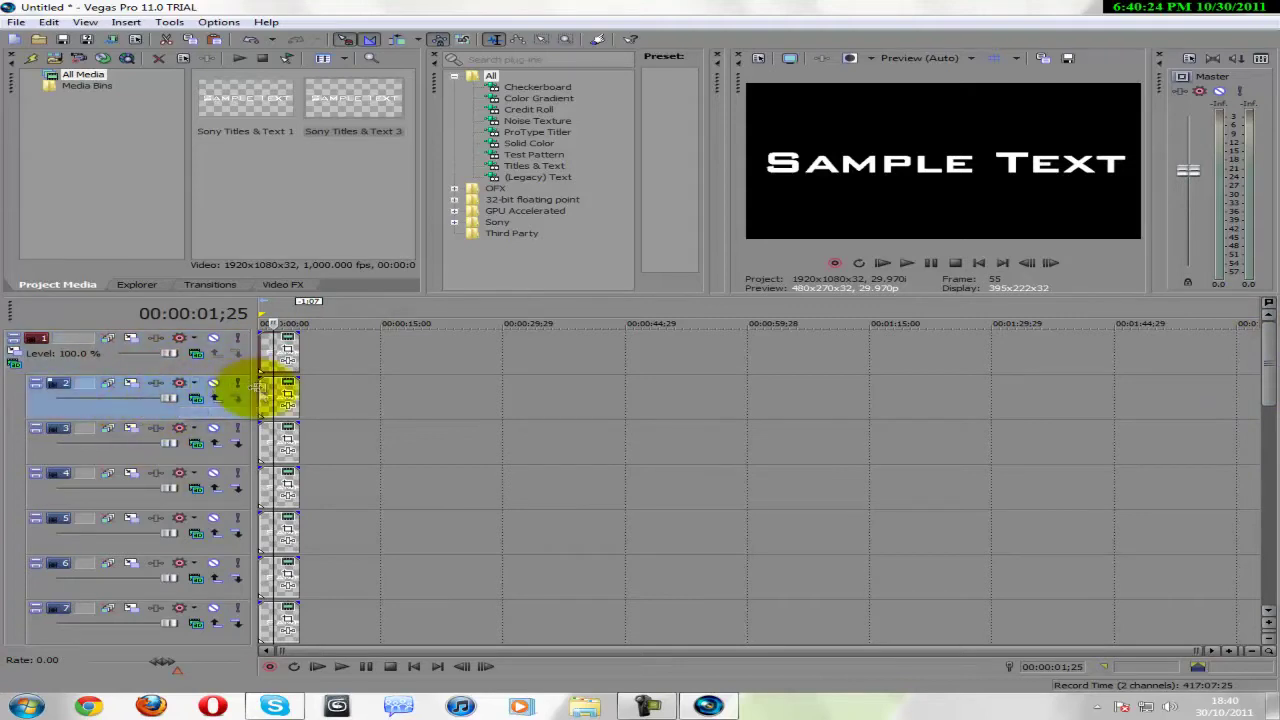
pyautogui.hotkey('ctrl', 'a')
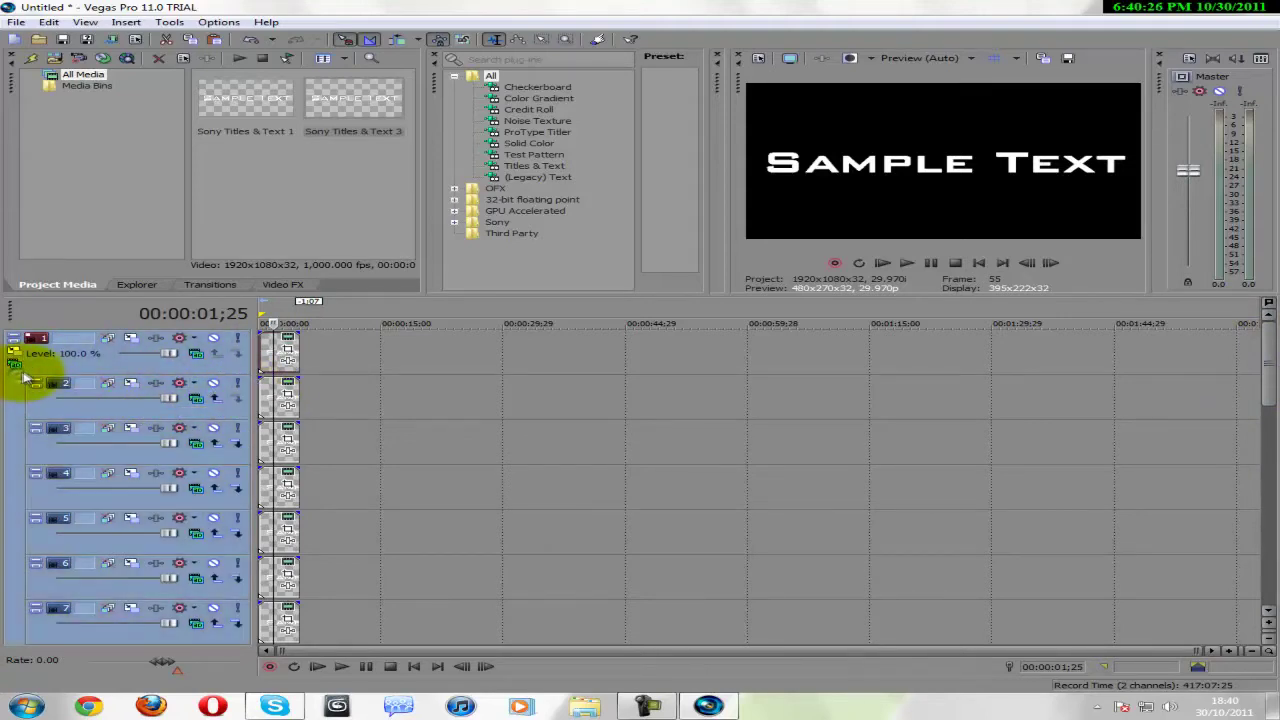
pyautogui.click(373, 365)
pyautogui.click(272, 364)
pyautogui.moveTo(86, 417); pyautogui.dragTo(18, 376)
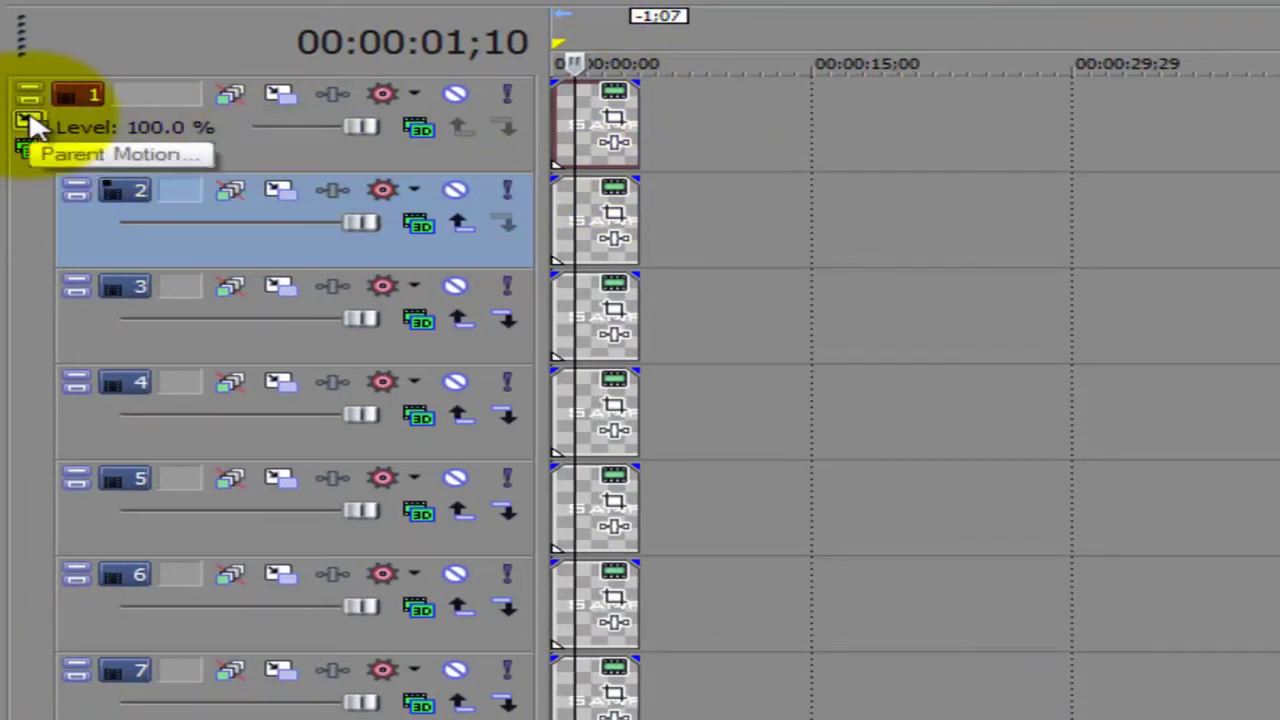
# Rotate the whole title around the Y axis using the parent motion of track 1.
pyautogui.click(30, 122)
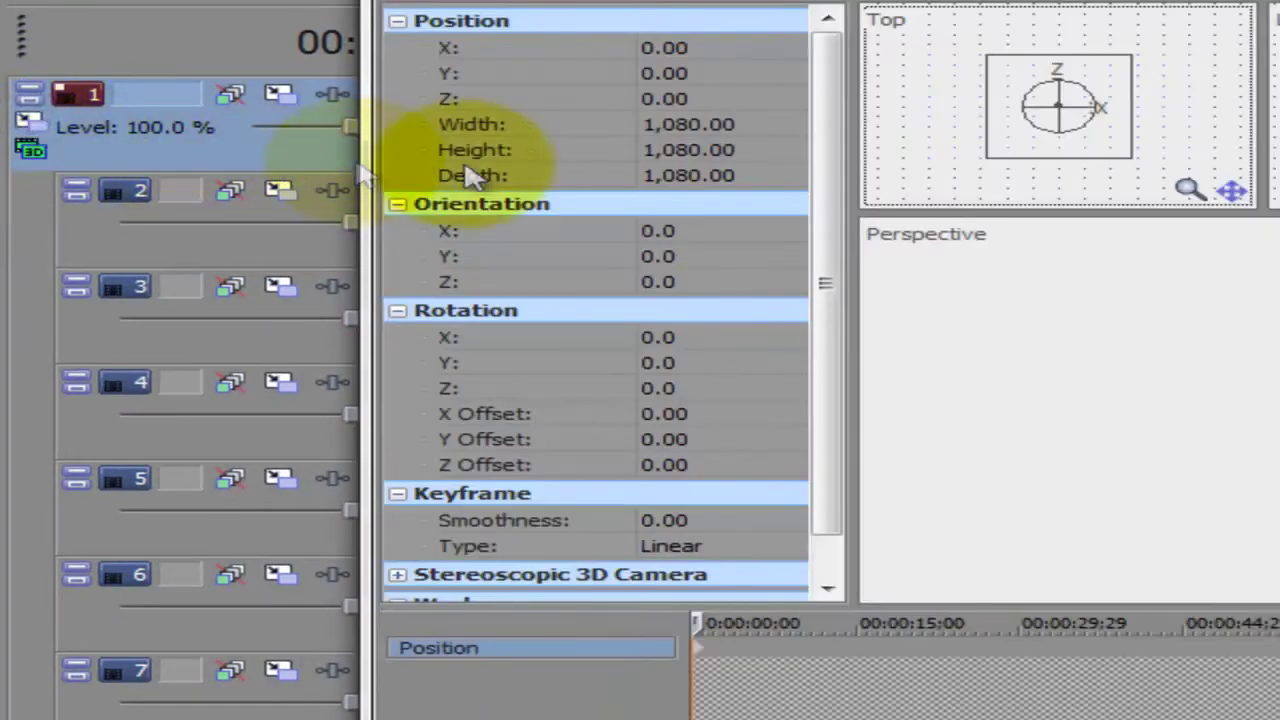
pyautogui.moveTo(1270, 410); pyautogui.dragTo(1279, 410)
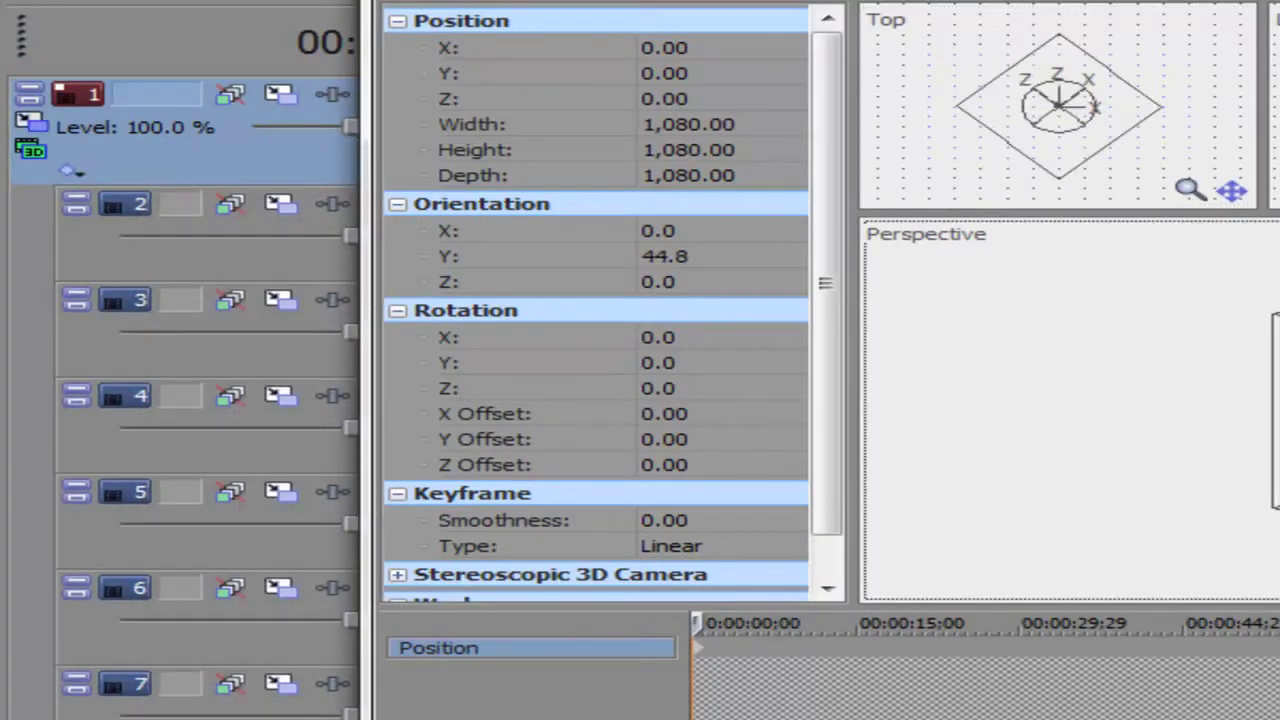
pyautogui.moveTo(1272, 410); pyautogui.dragTo(1279, 411)
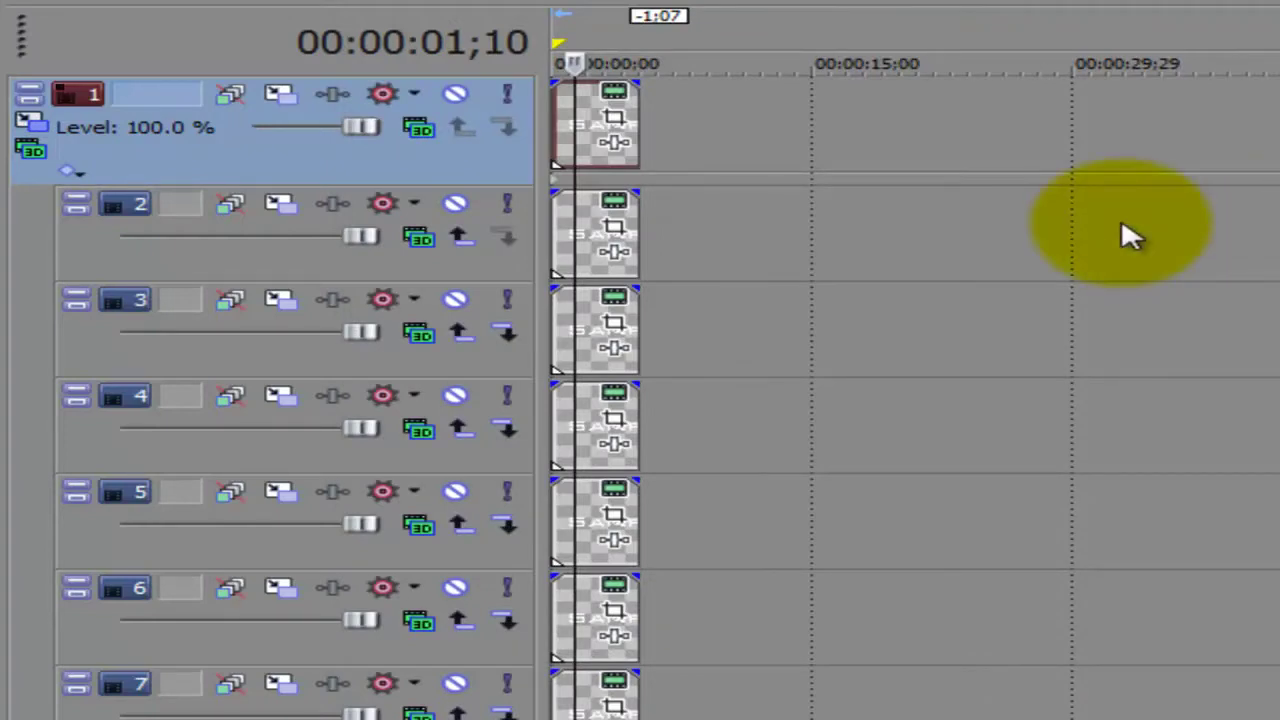
# Set the Z position in the track motion of track 2 to 1.
pyautogui.click(270, 262)
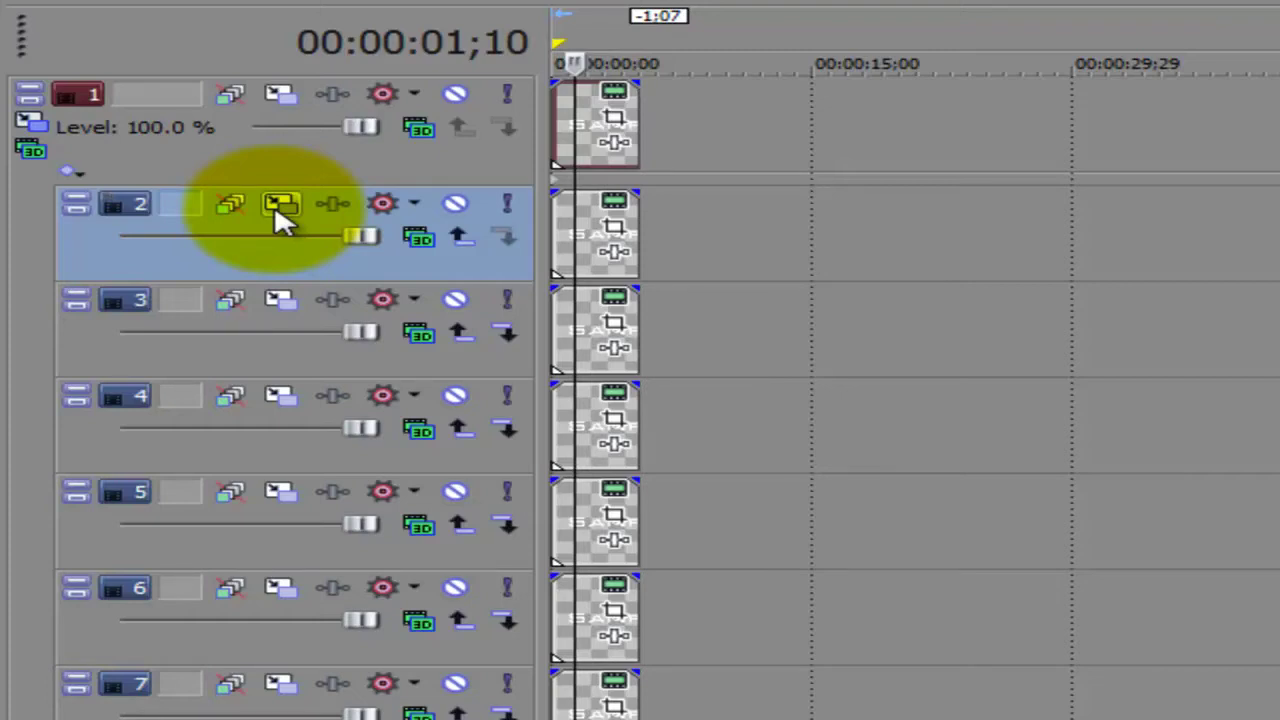
pyautogui.click(281, 222)
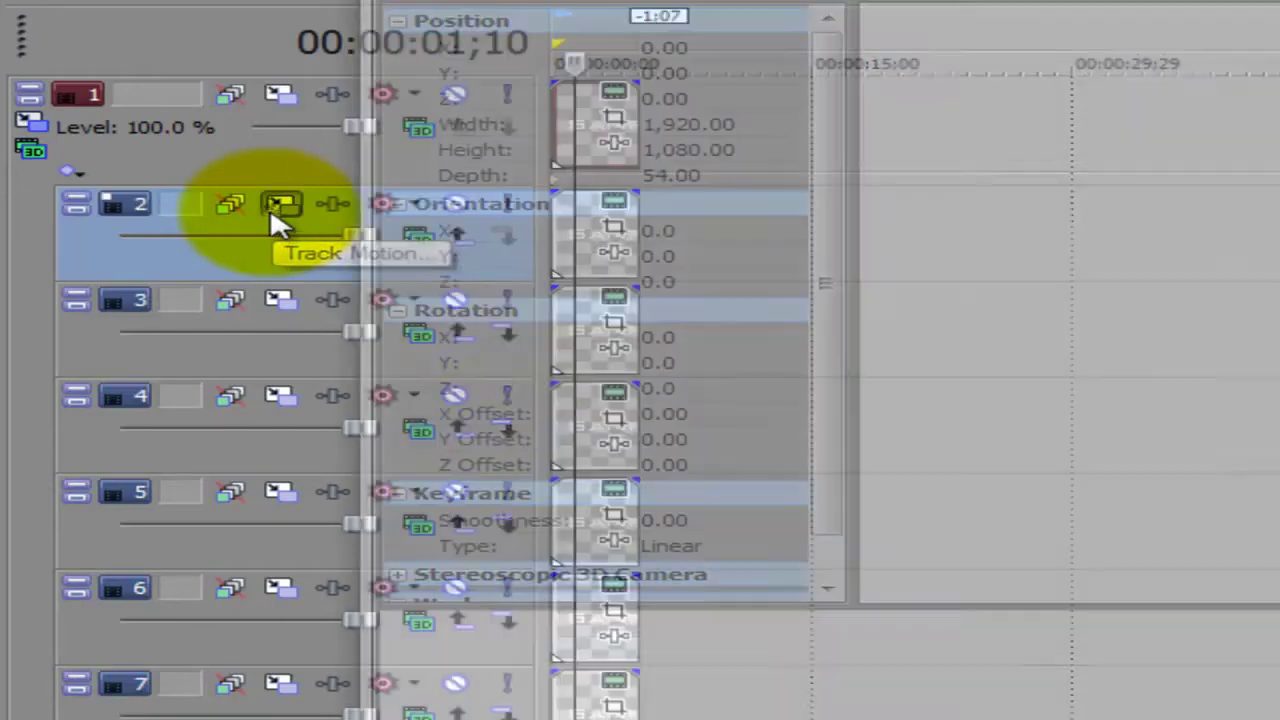
pyautogui.click(700, 99)
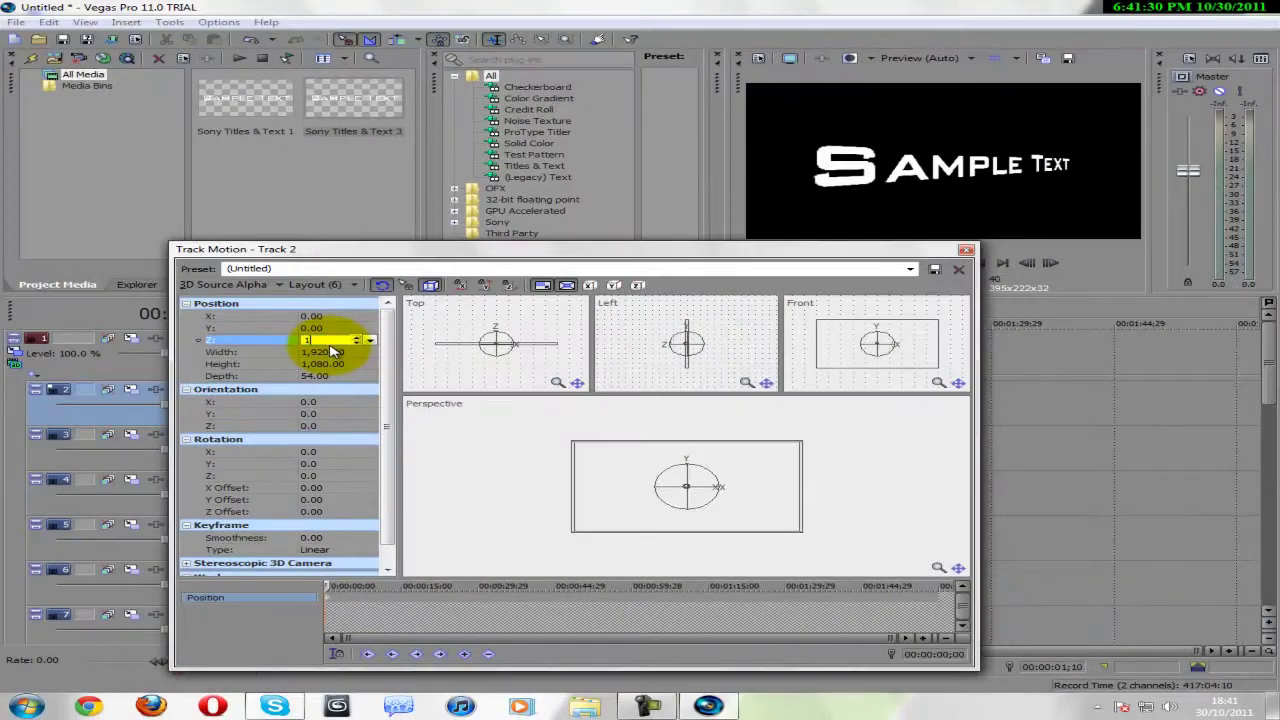
pyautogui.press('Return')
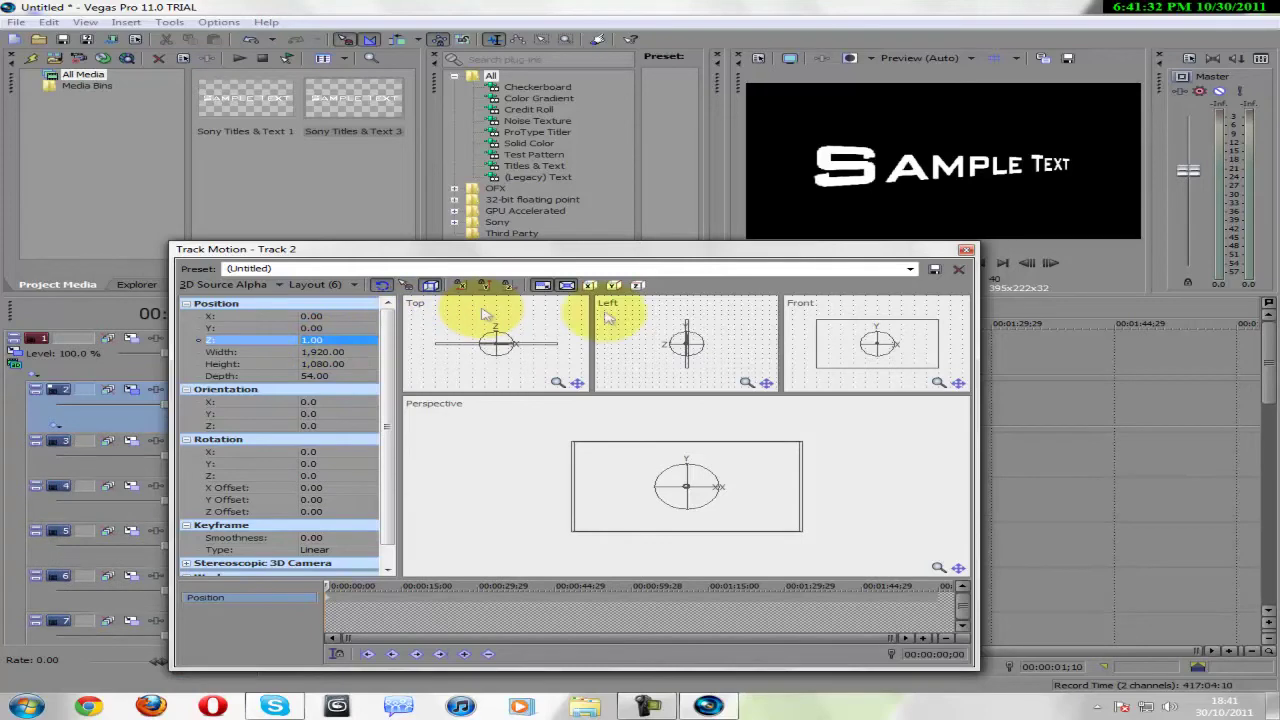
pyautogui.click(966, 251)
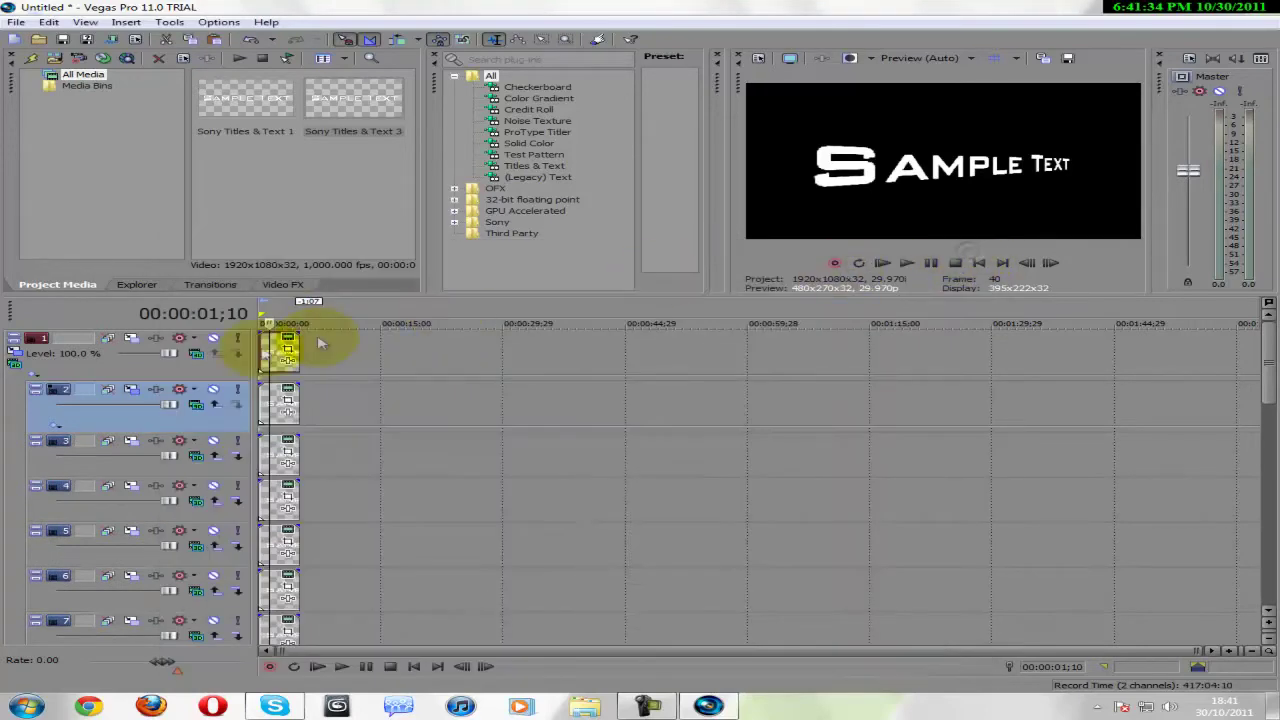
# Set the Z position in the track motion of track 3 to 2.
pyautogui.click(130, 442)
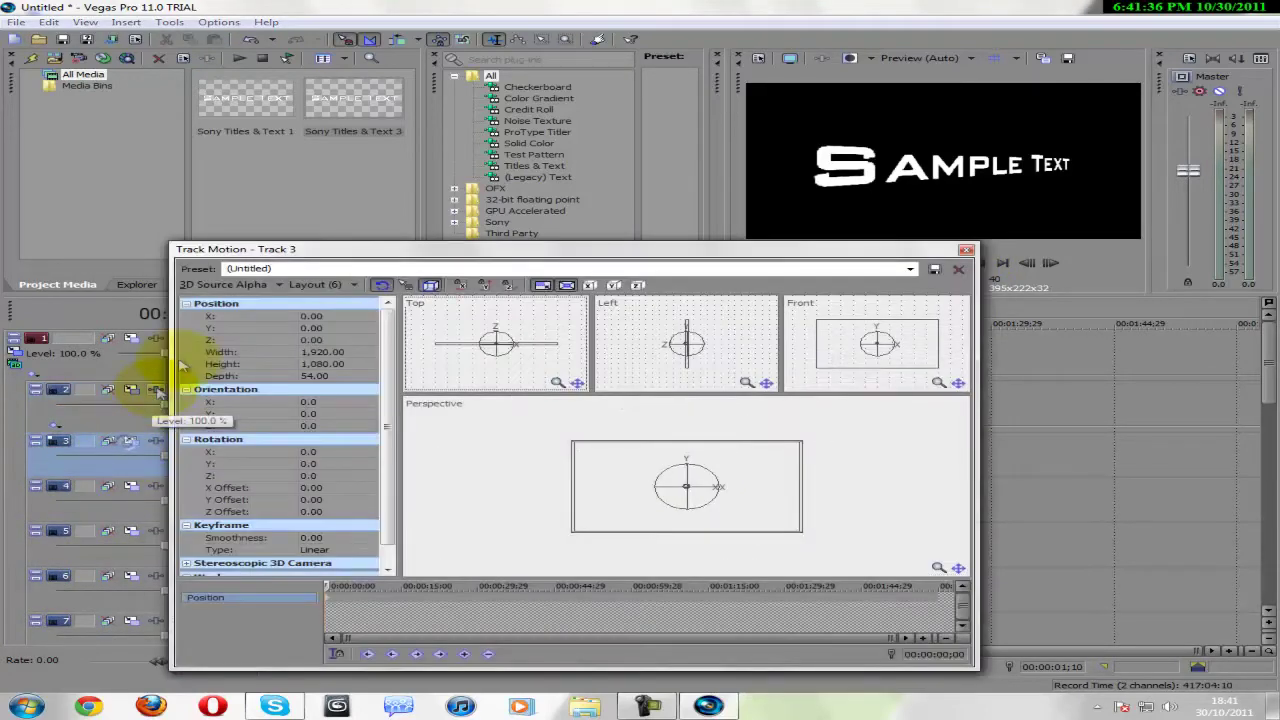
pyautogui.click(350, 341)
pyautogui.write('2')
pyautogui.press('Return')
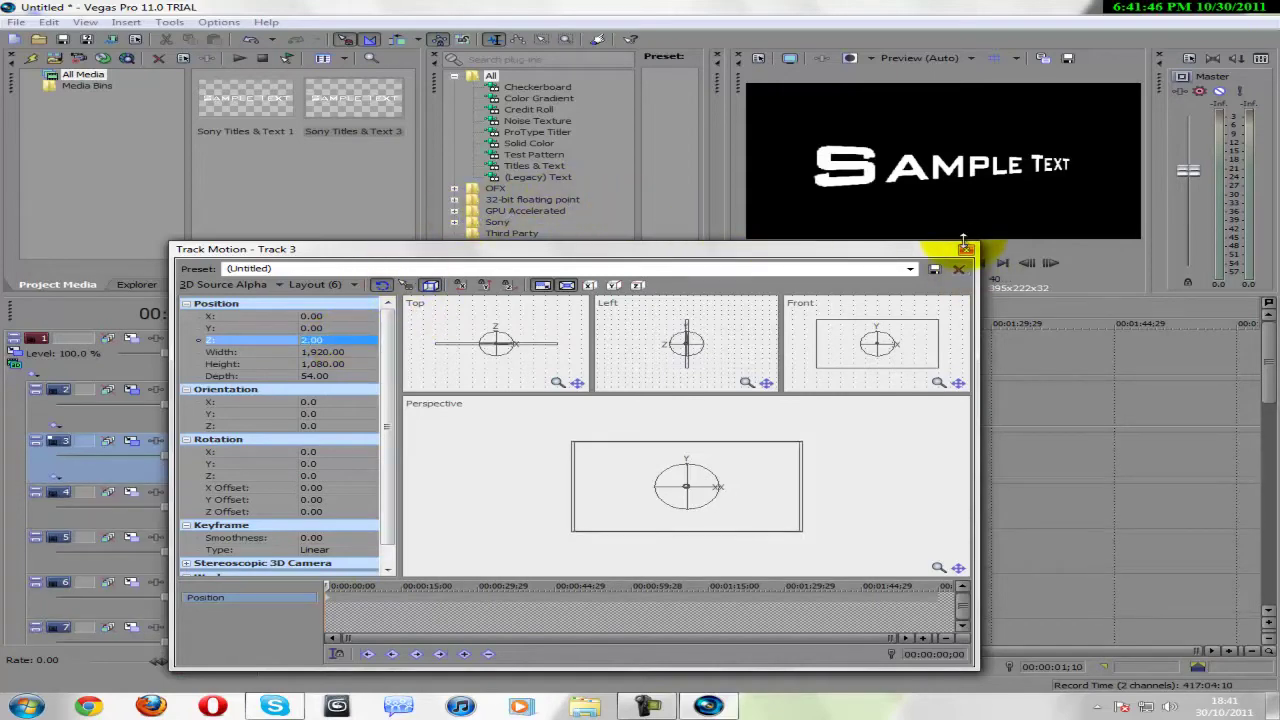
pyautogui.click(964, 248)
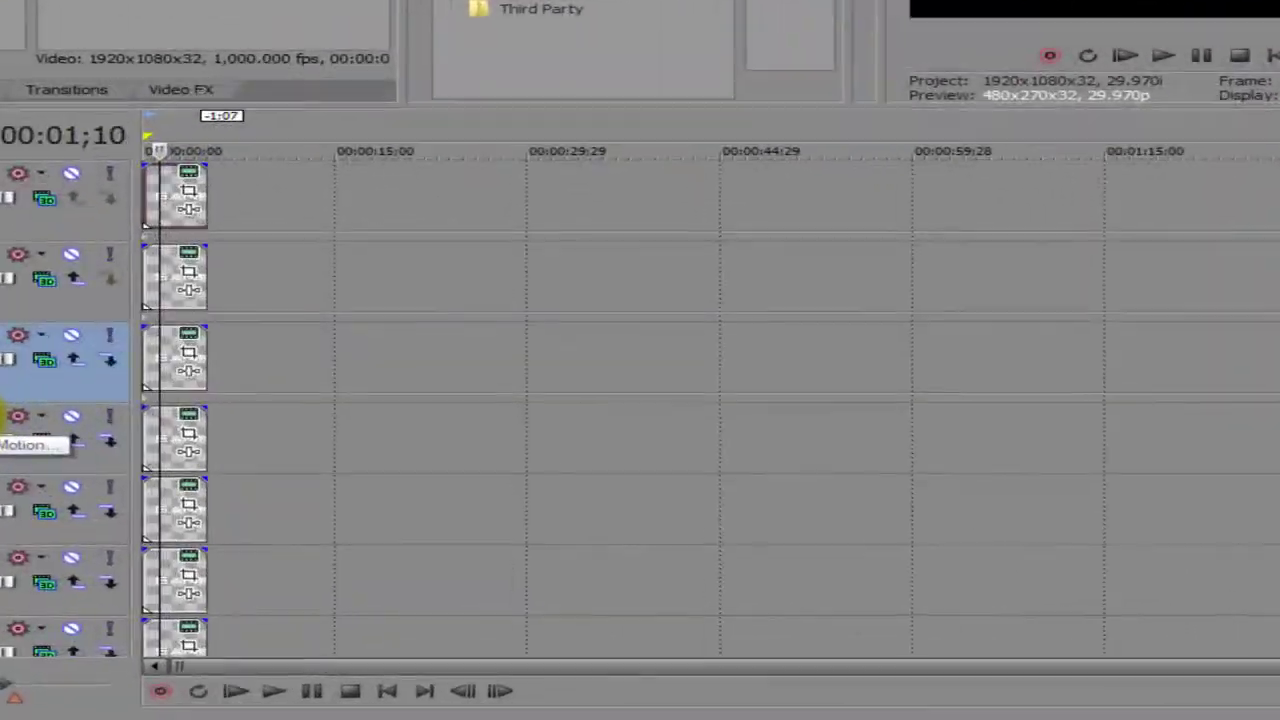
# Set the Z position in the track motion of track 4 to 3.
pyautogui.click(130, 494)
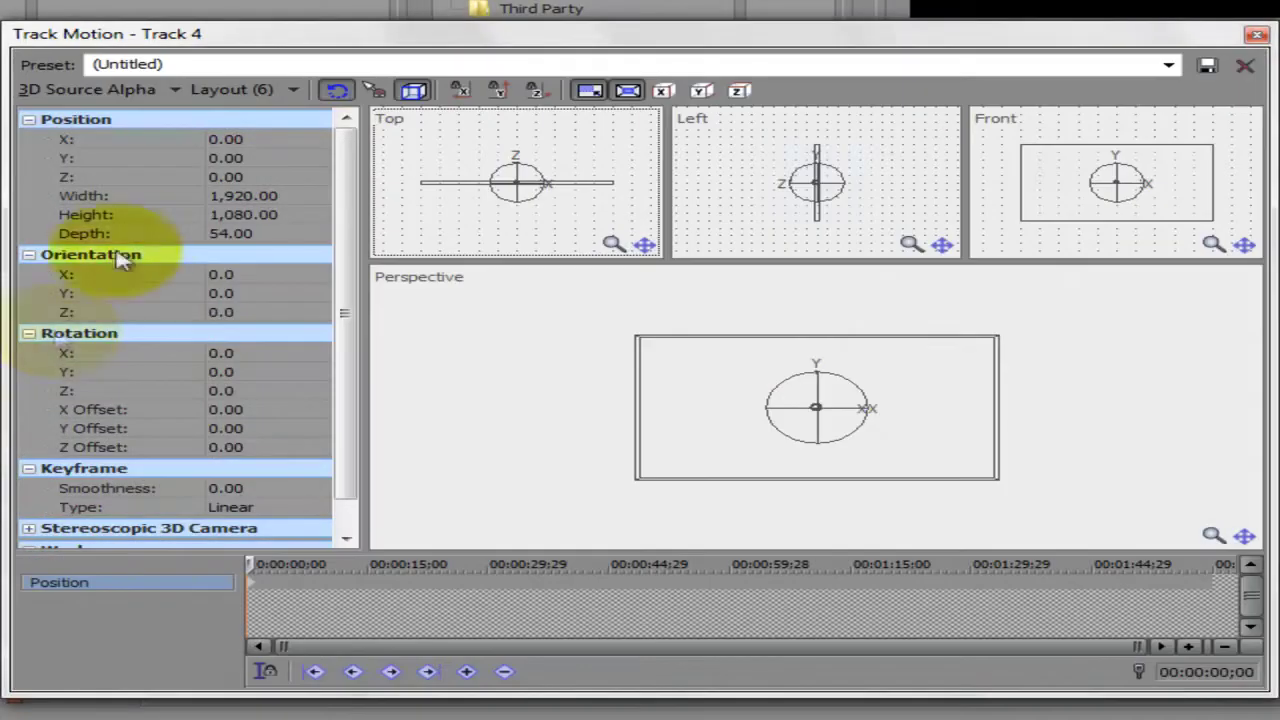
pyautogui.doubleClick(258, 177)
pyautogui.press('Return')
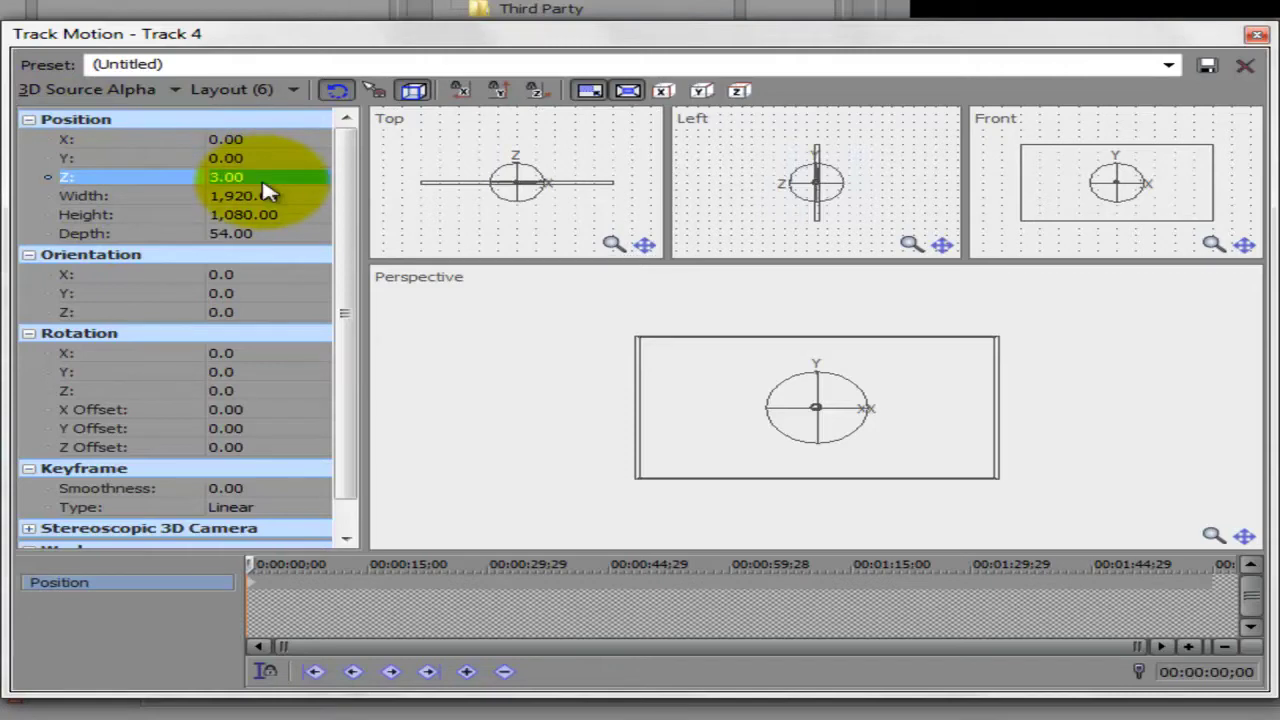
pyautogui.click(1256, 34)
# Set the Z position in the track motion of track 5 to 4.
pyautogui.click(30, 535)
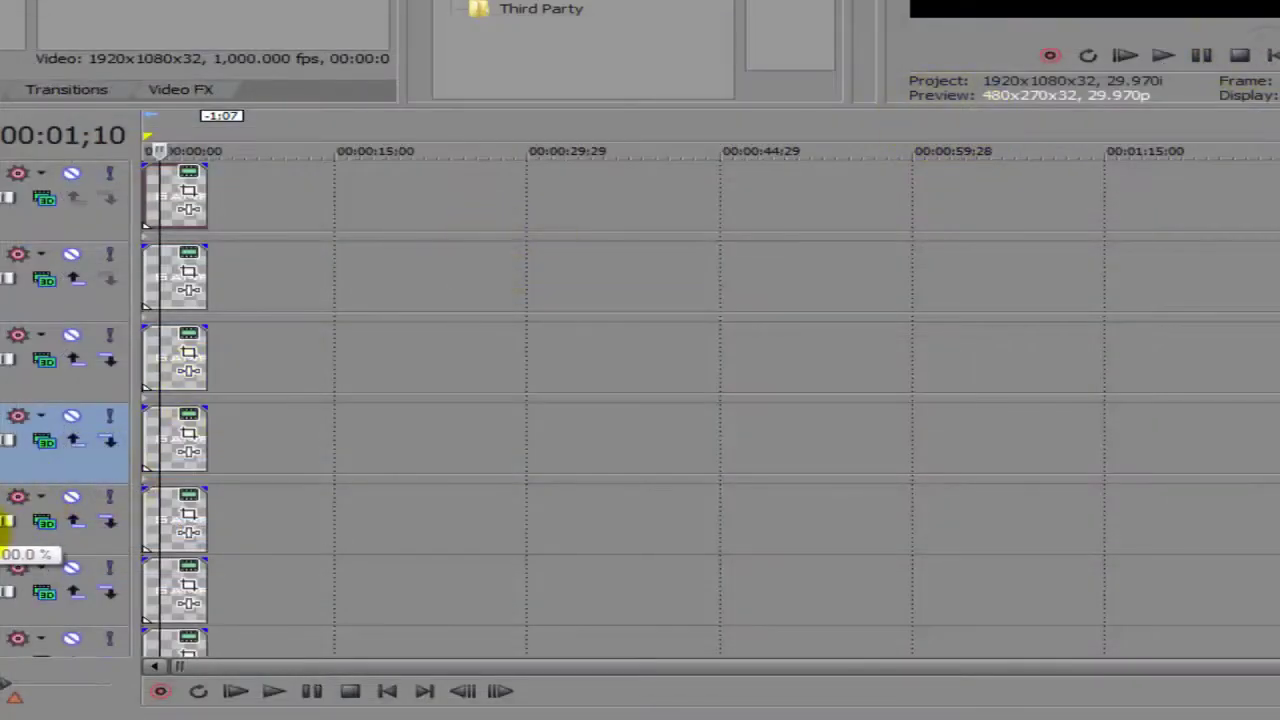
pyautogui.click(17, 496)
pyautogui.doubleClick(258, 177)
pyautogui.write('4')
pyautogui.press('Return')
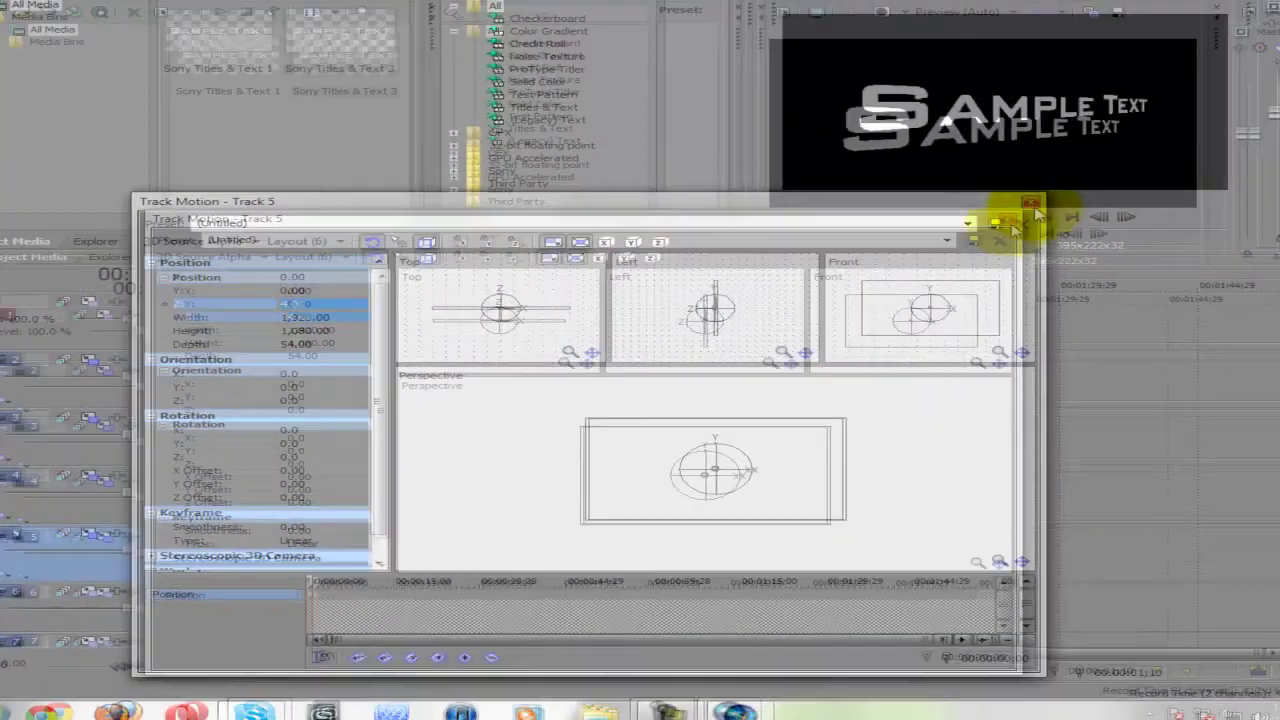
pyautogui.click(1256, 34)
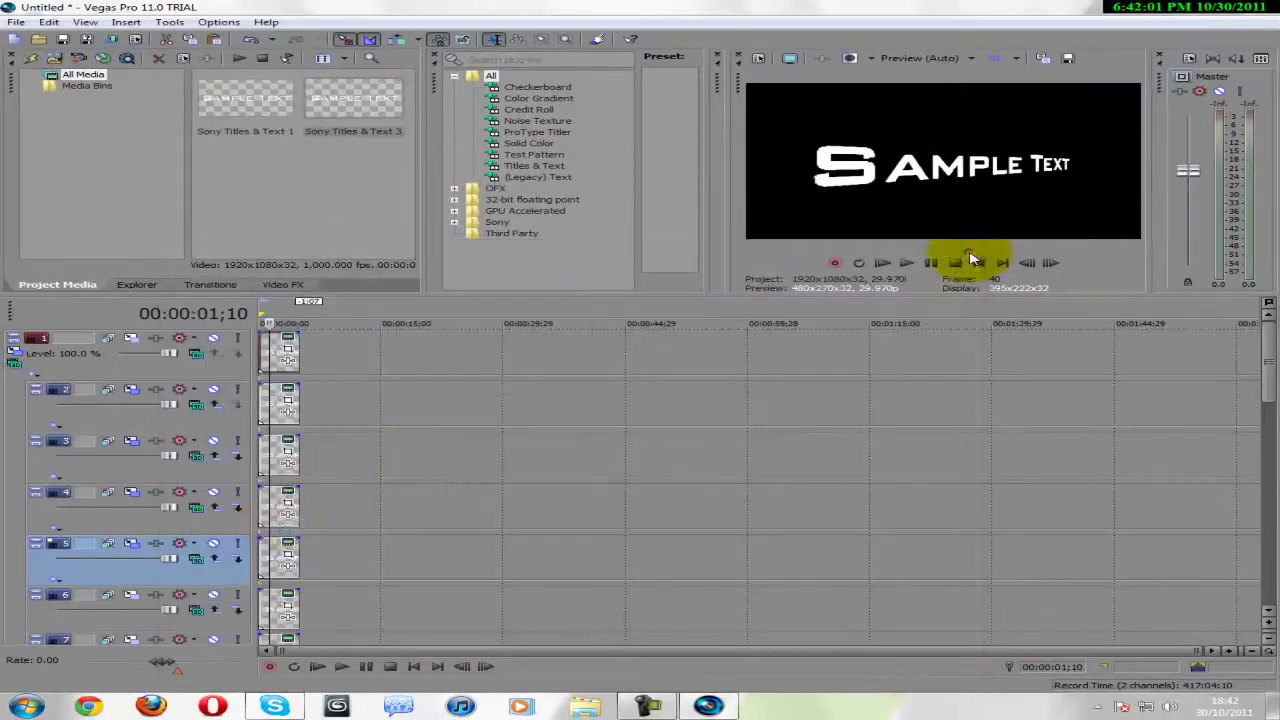
# Set the Z position in the track motion of track 6 to 5.
pyautogui.click(88, 606)
pyautogui.click(131, 596)
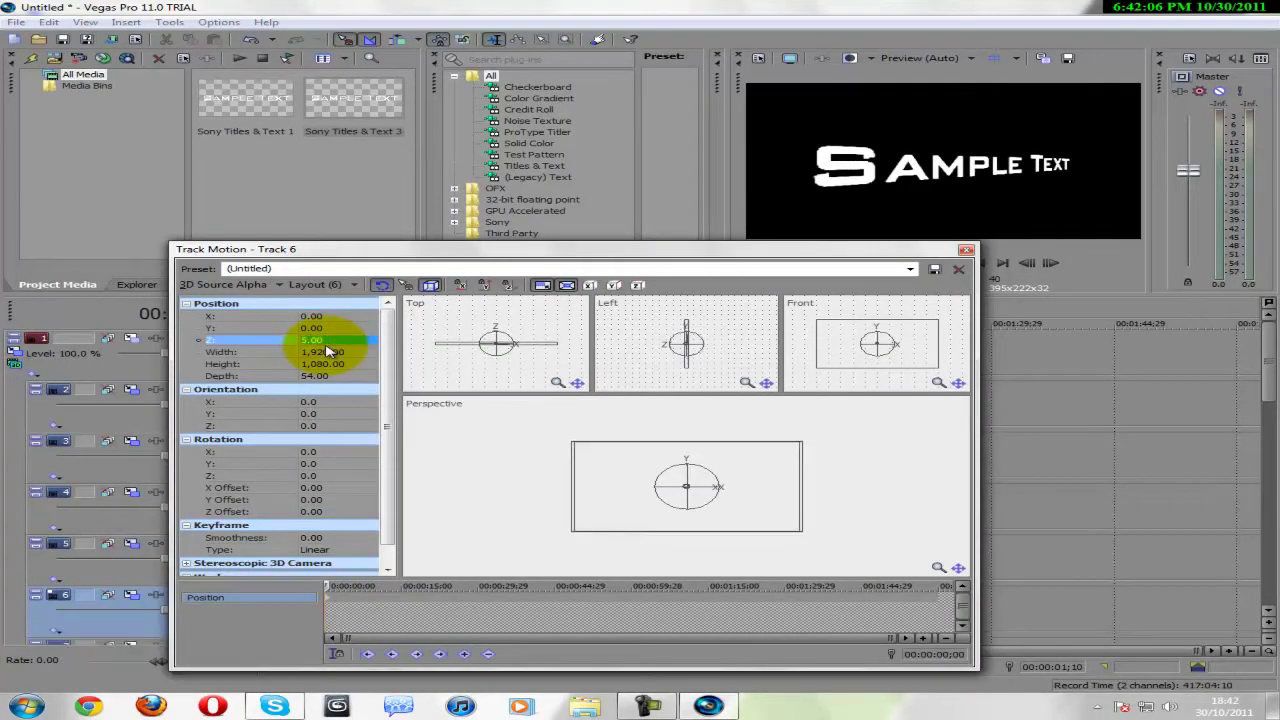
pyautogui.write('5')
pyautogui.press('Return')
pyautogui.click(966, 252)
# Set the Z position in the track motion of track 7 to 6.
pyautogui.moveTo(1268, 370); pyautogui.dragTo(1257, 414)
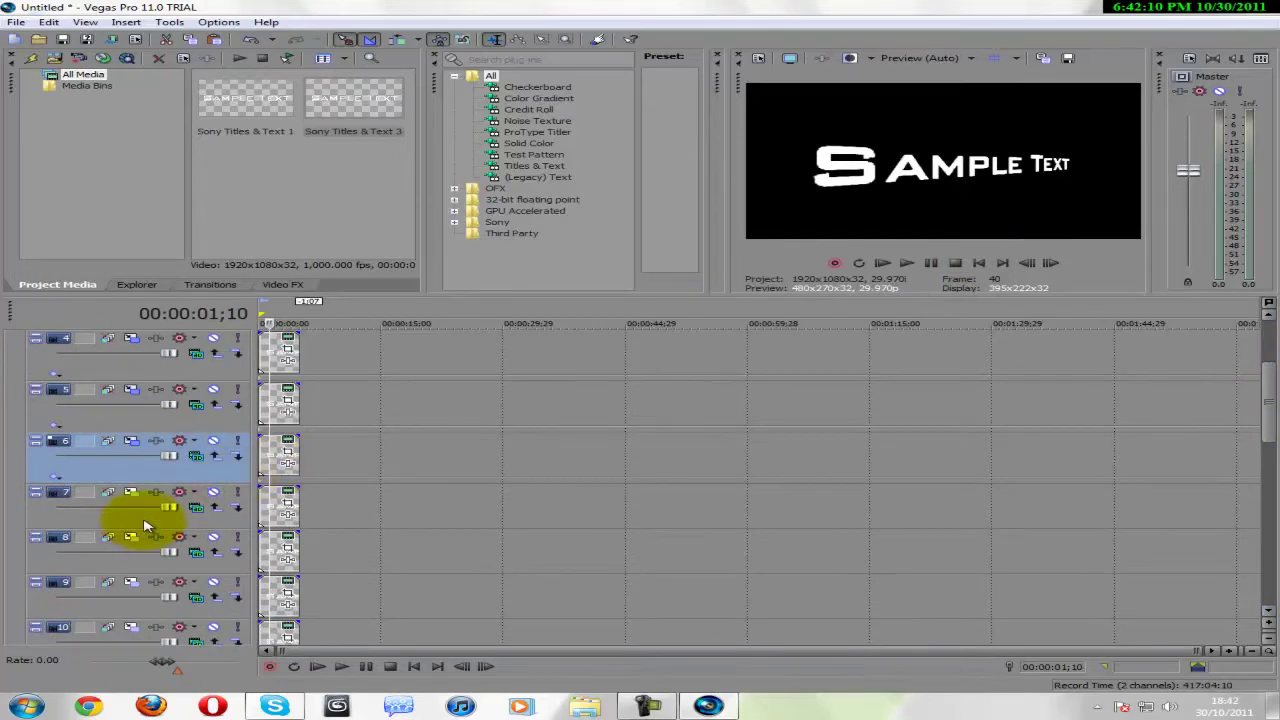
pyautogui.click(112, 492)
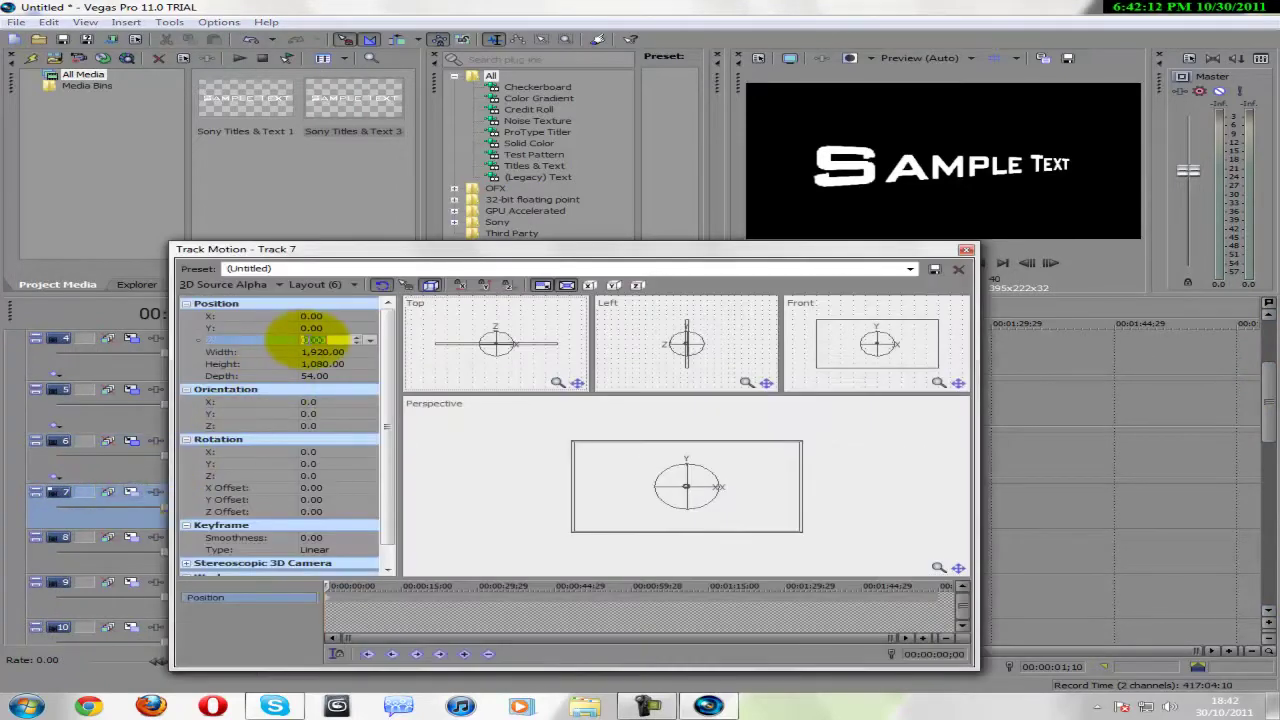
pyautogui.press('Return')
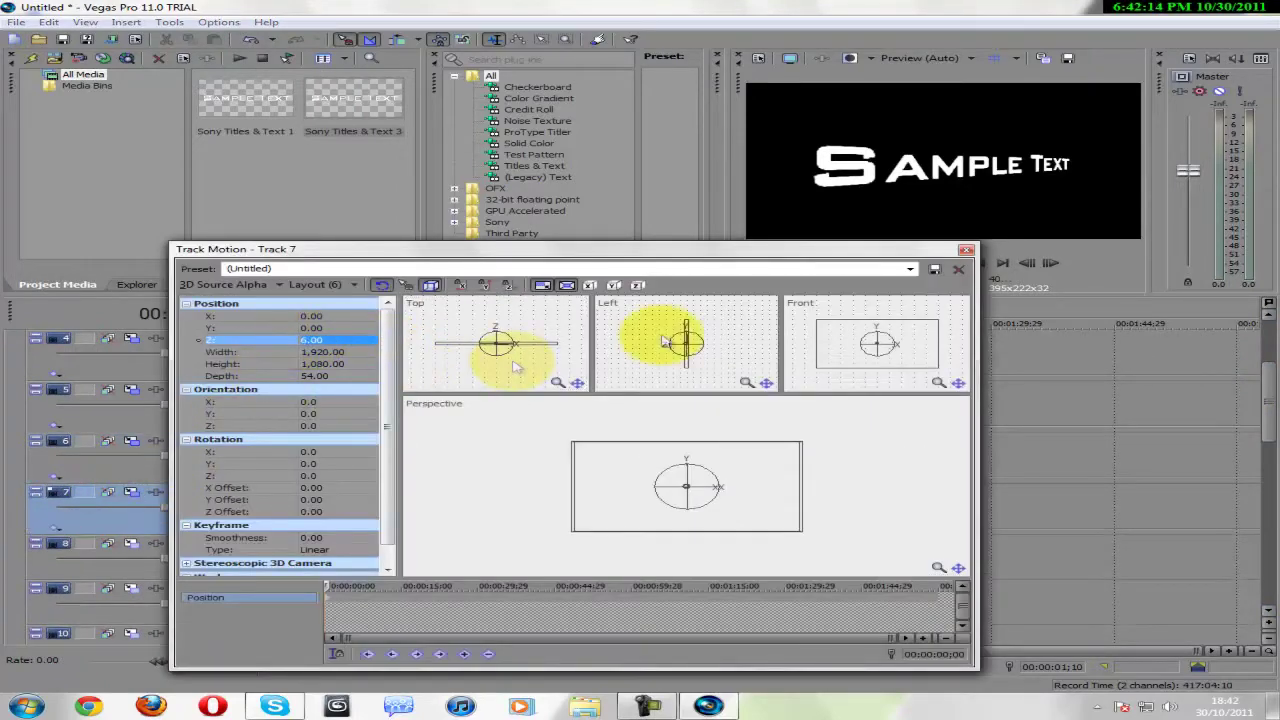
pyautogui.click(968, 250)
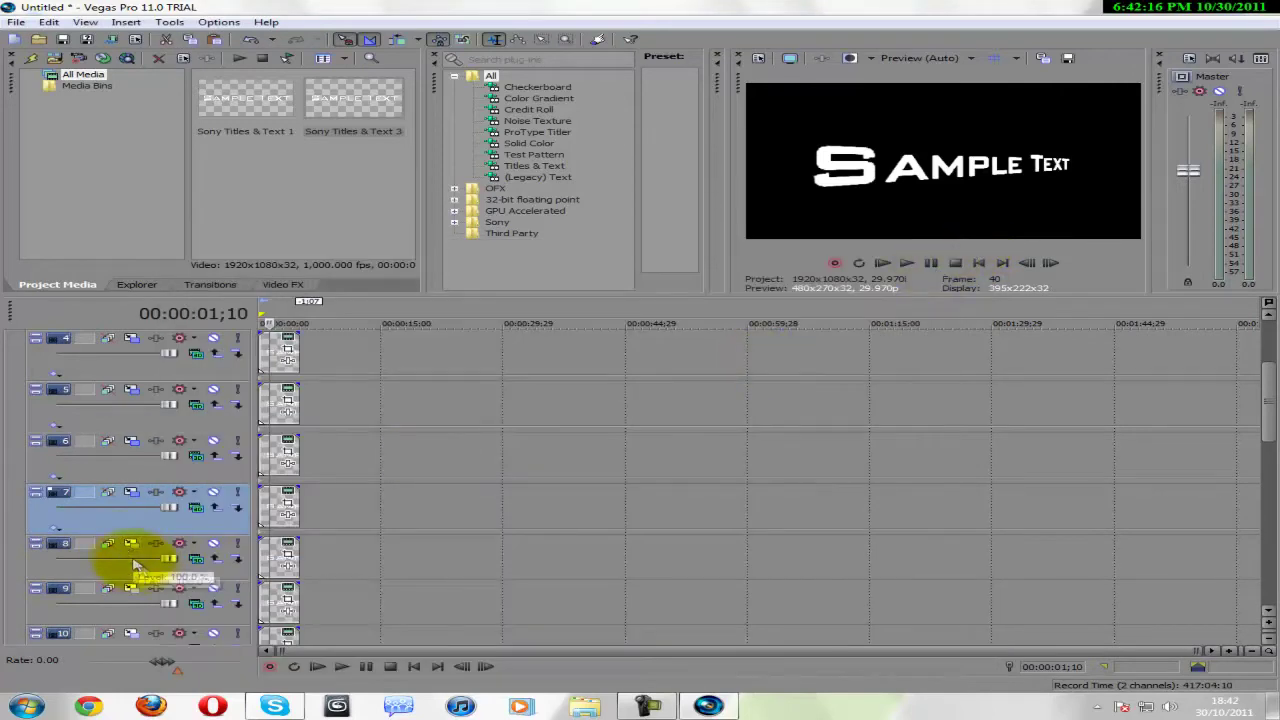
# Set the Z position in the track motion of track 8 to 7.
pyautogui.click(126, 549)
pyautogui.click(127, 547)
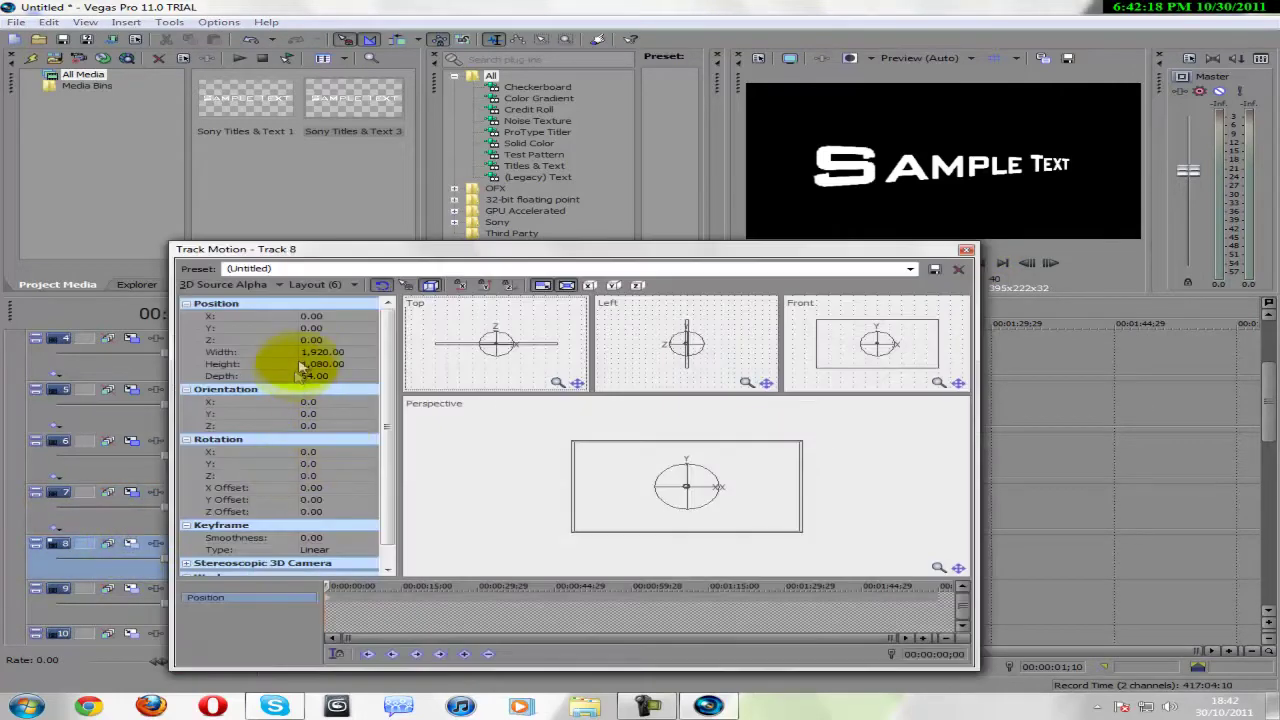
pyautogui.doubleClick(330, 340)
pyautogui.write('7')
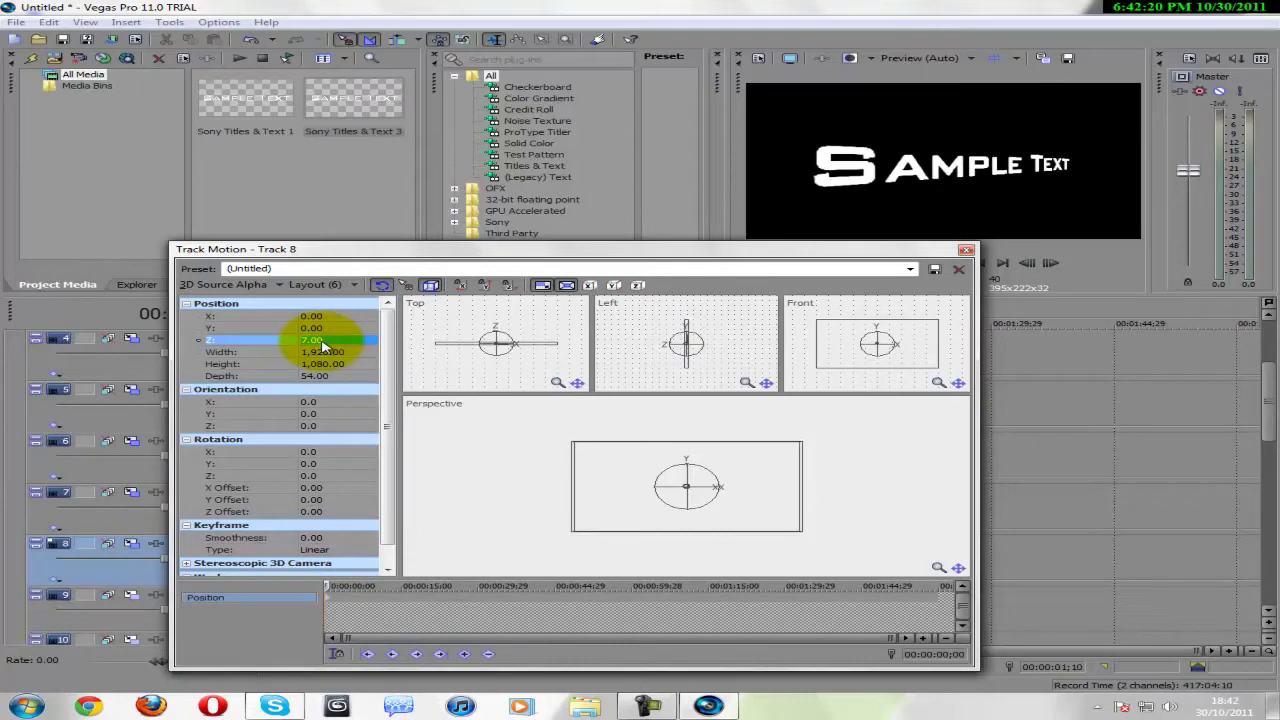
pyautogui.press('Return')
pyautogui.click(968, 250)
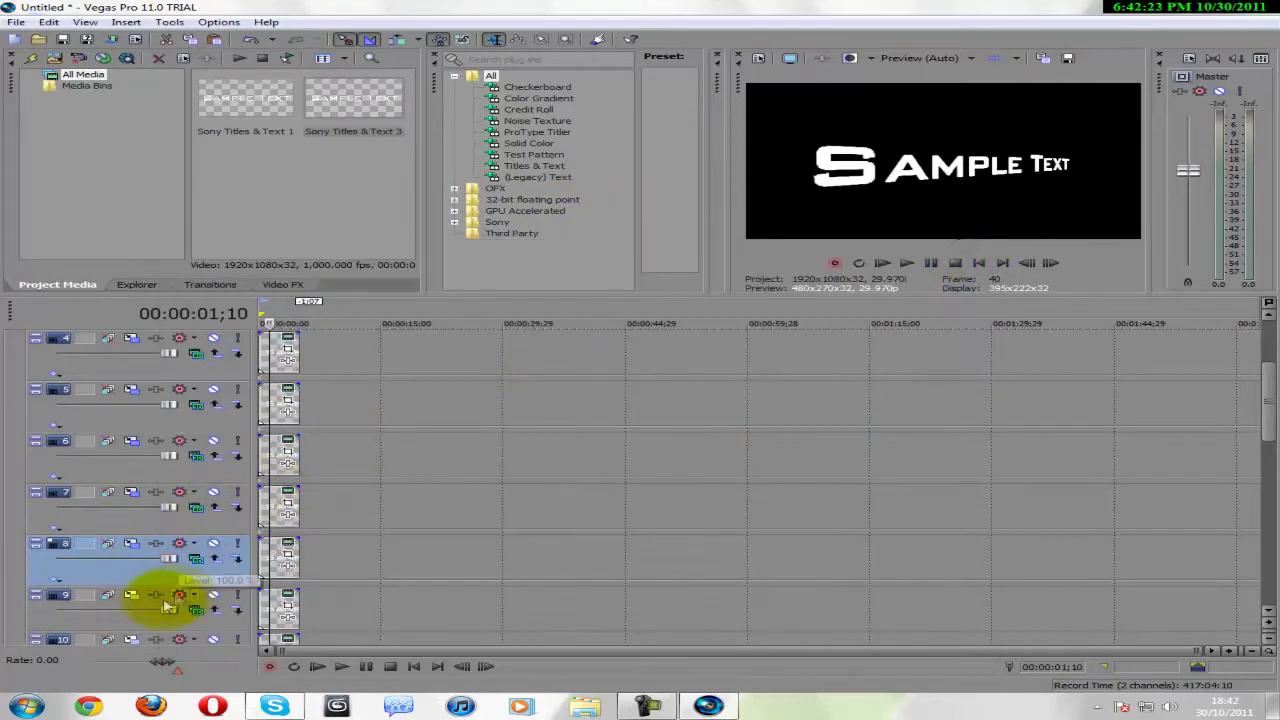
# Set the Z position in the track motion of track 9 to 8.
pyautogui.click(118, 610)
pyautogui.click(131, 596)
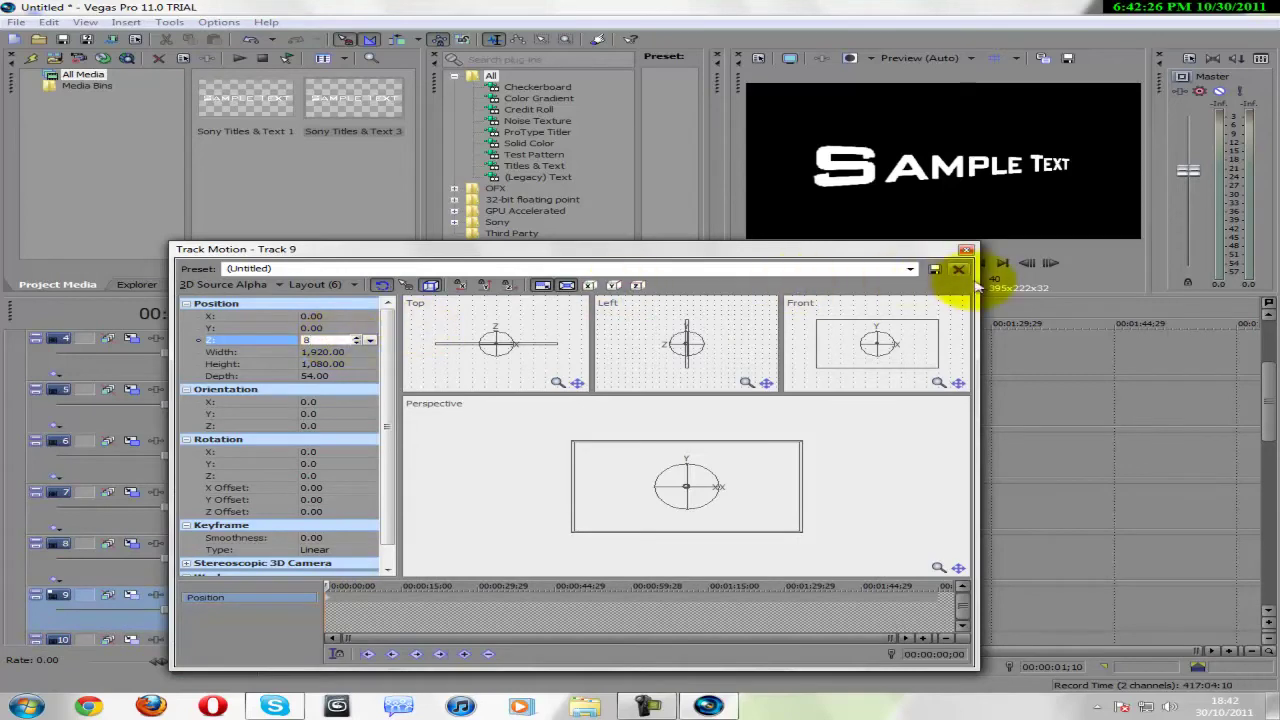
pyautogui.click(967, 251)
pyautogui.click(967, 251)
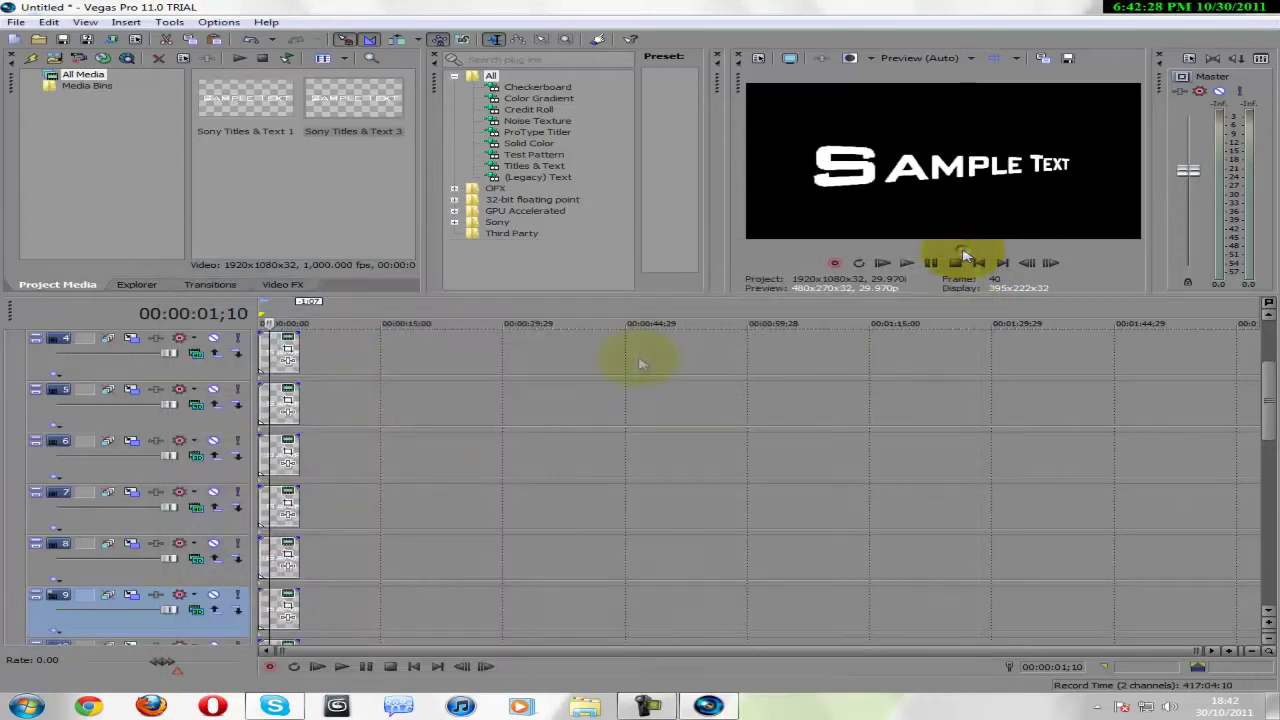
# Set the Z position in the track motion of track 10 to 9.
pyautogui.moveTo(1268, 423); pyautogui.dragTo(1268, 471)
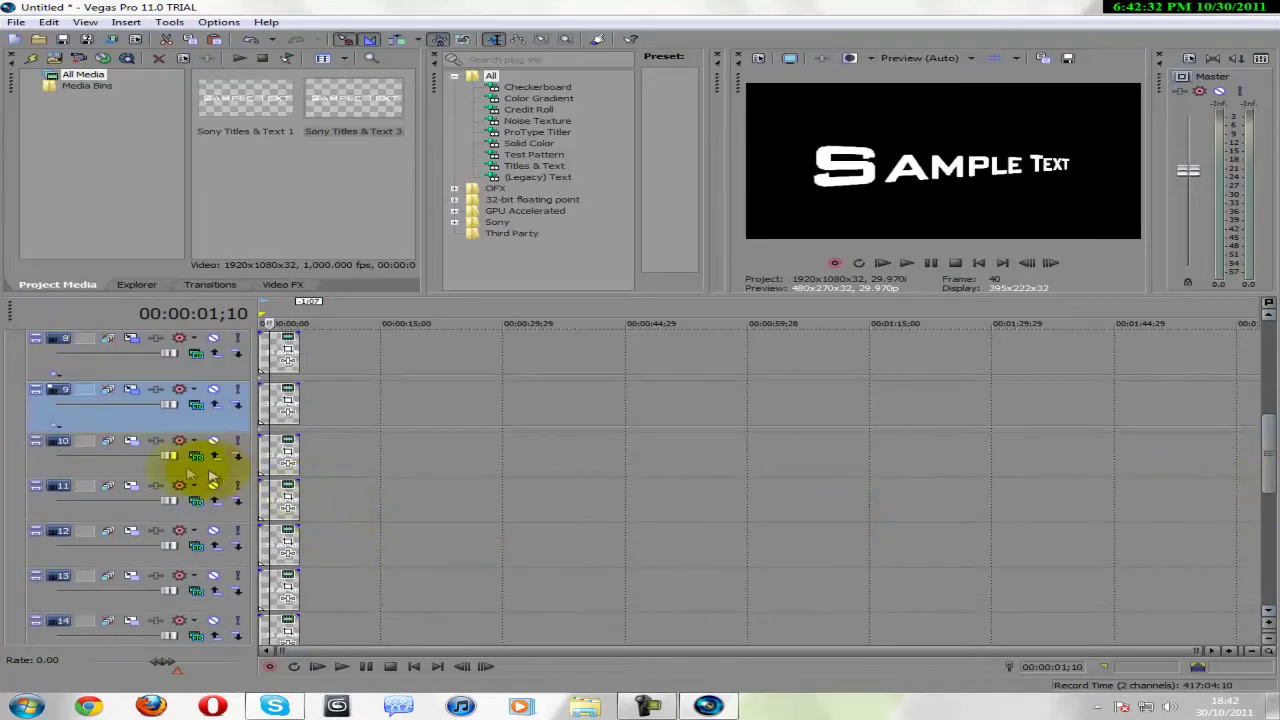
pyautogui.click(140, 447)
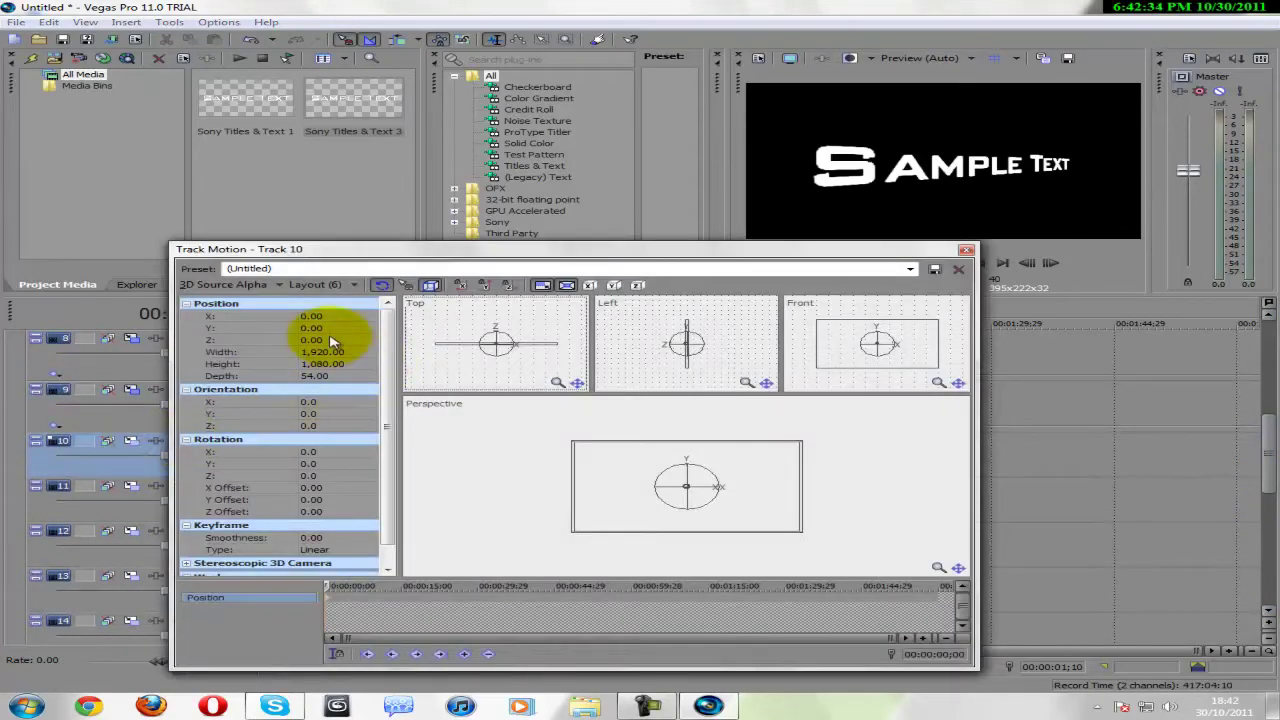
pyautogui.write('9')
pyautogui.press('Return')
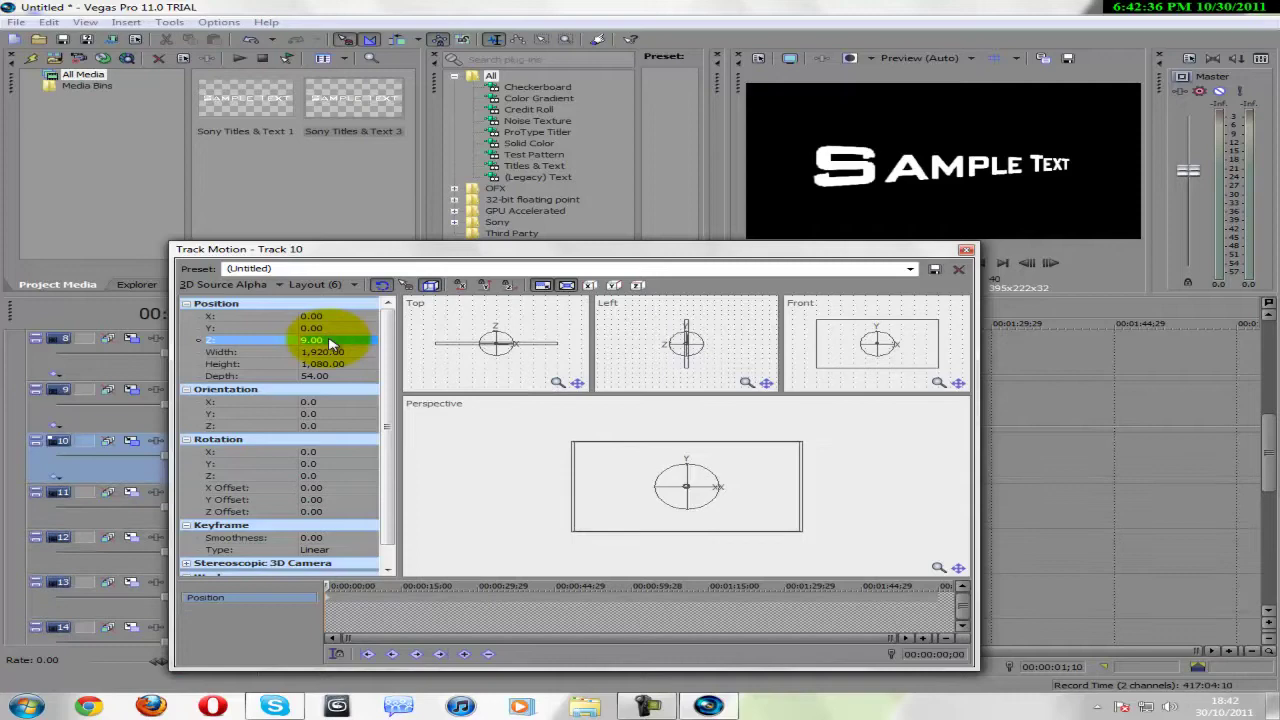
pyautogui.click(966, 251)
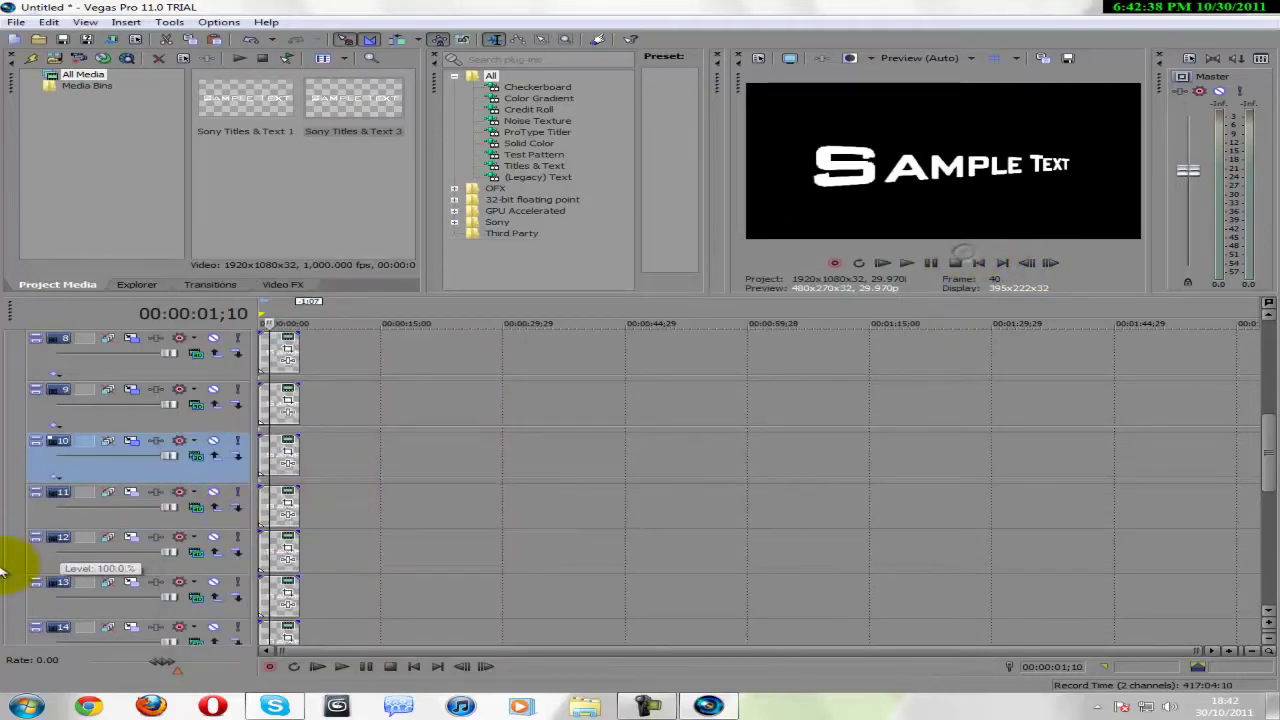
# Set the Z position in the track motion of track 11 to 10.
pyautogui.click(100, 510)
pyautogui.click(131, 494)
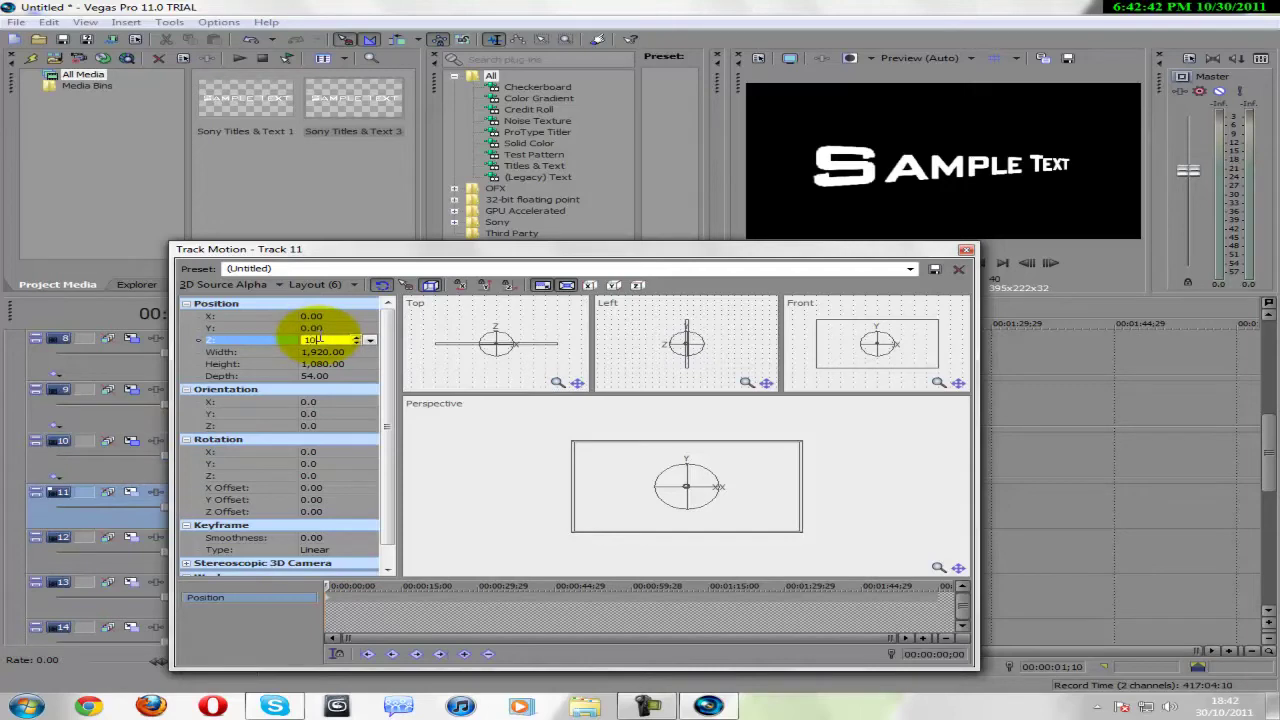
pyautogui.press('Return')
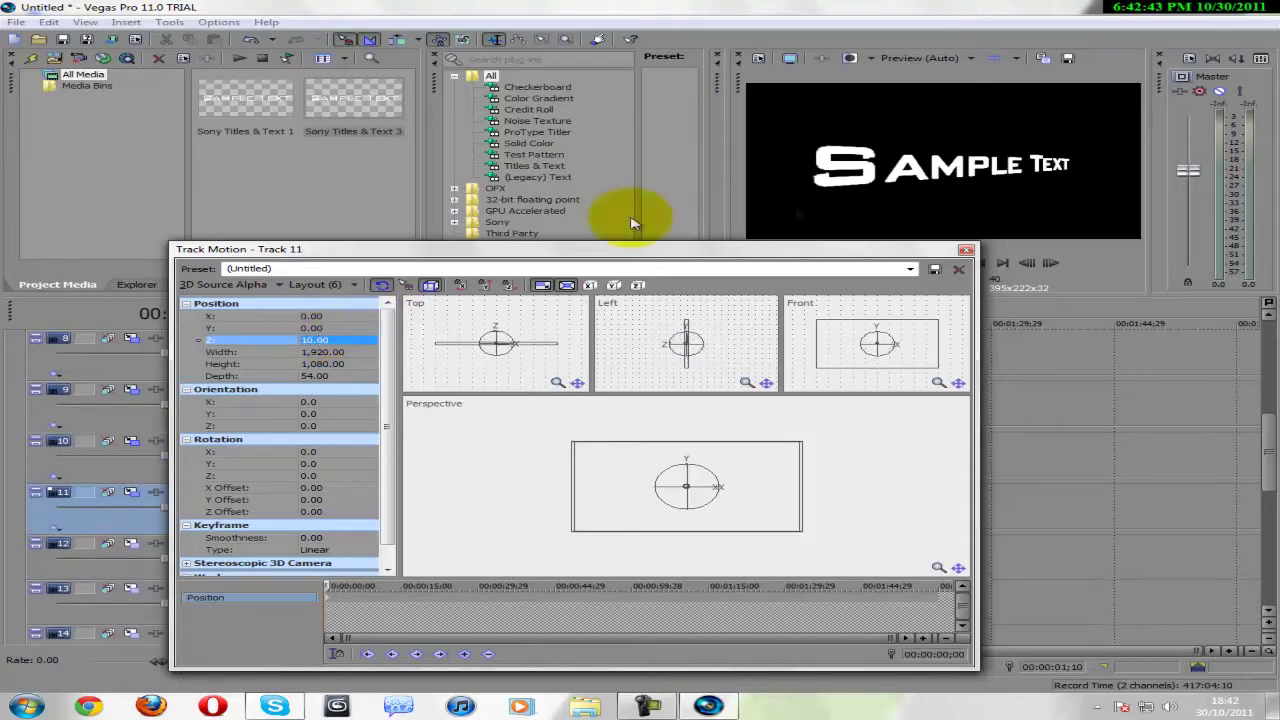
pyautogui.click(966, 251)
# Set the Z position in the track motion of track 12 to 11.
pyautogui.click(100, 565)
pyautogui.click(131, 545)
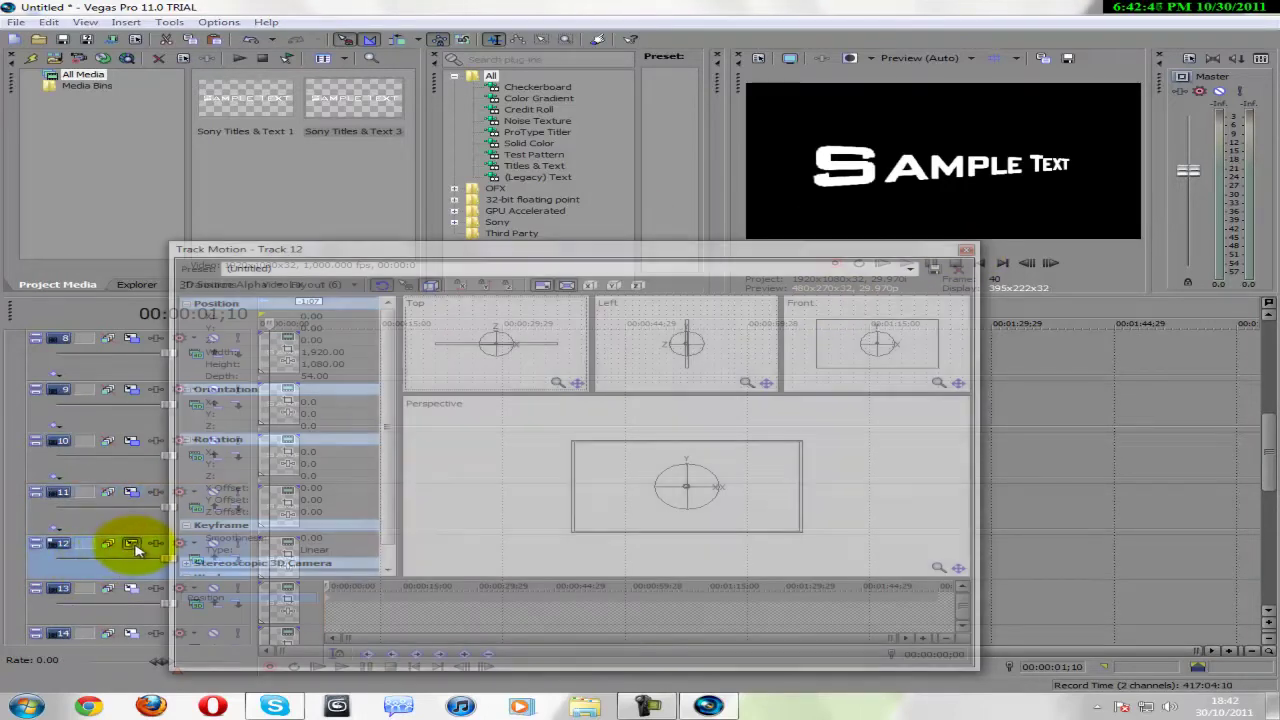
pyautogui.click(340, 341)
pyautogui.write('11')
pyautogui.press('Return')
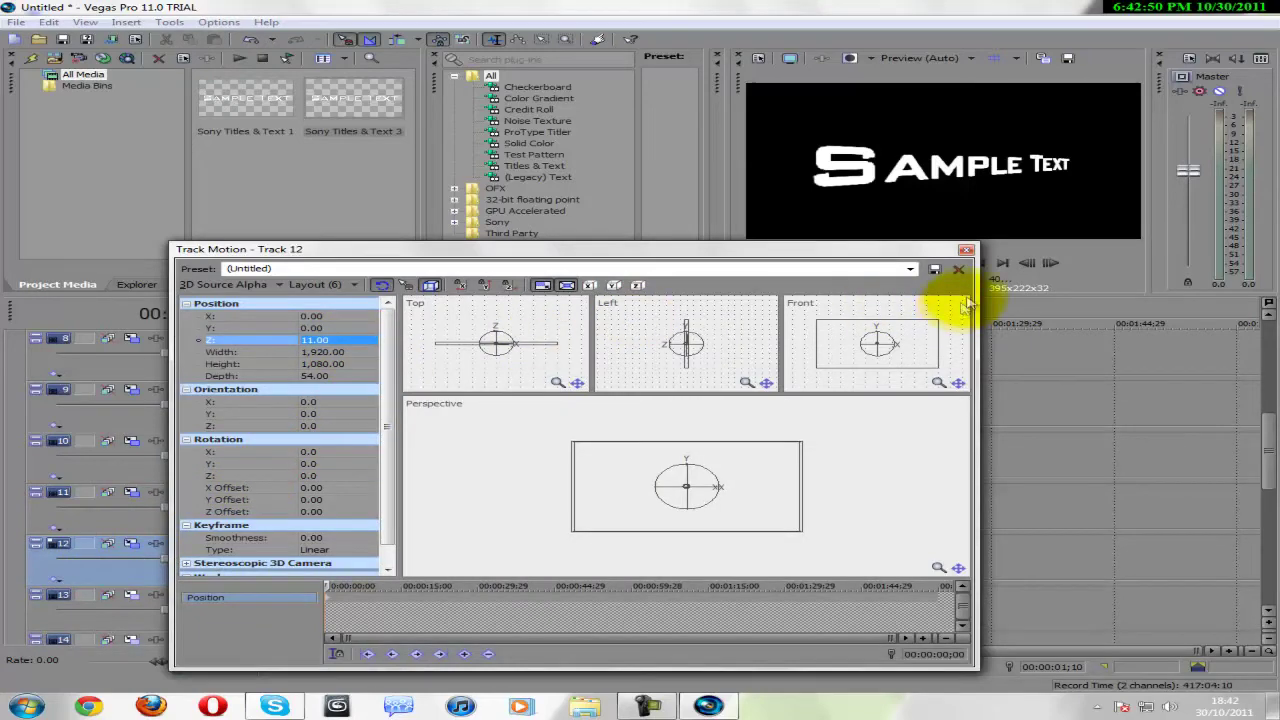
pyautogui.click(966, 251)
# Set the Z position in the track motion of track 13, continuing the one-unit increments.
pyautogui.click(105, 617)
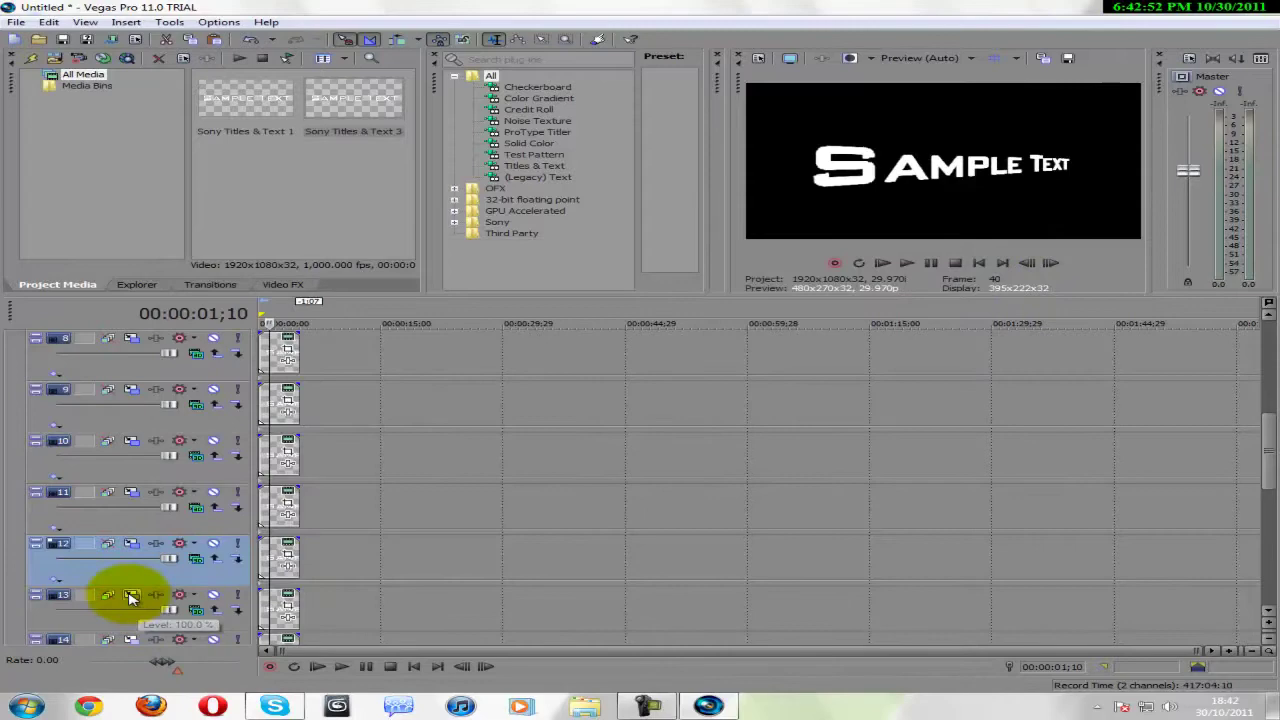
pyautogui.click(131, 595)
pyautogui.click(313, 340)
pyautogui.press('Return')
pyautogui.click(966, 250)
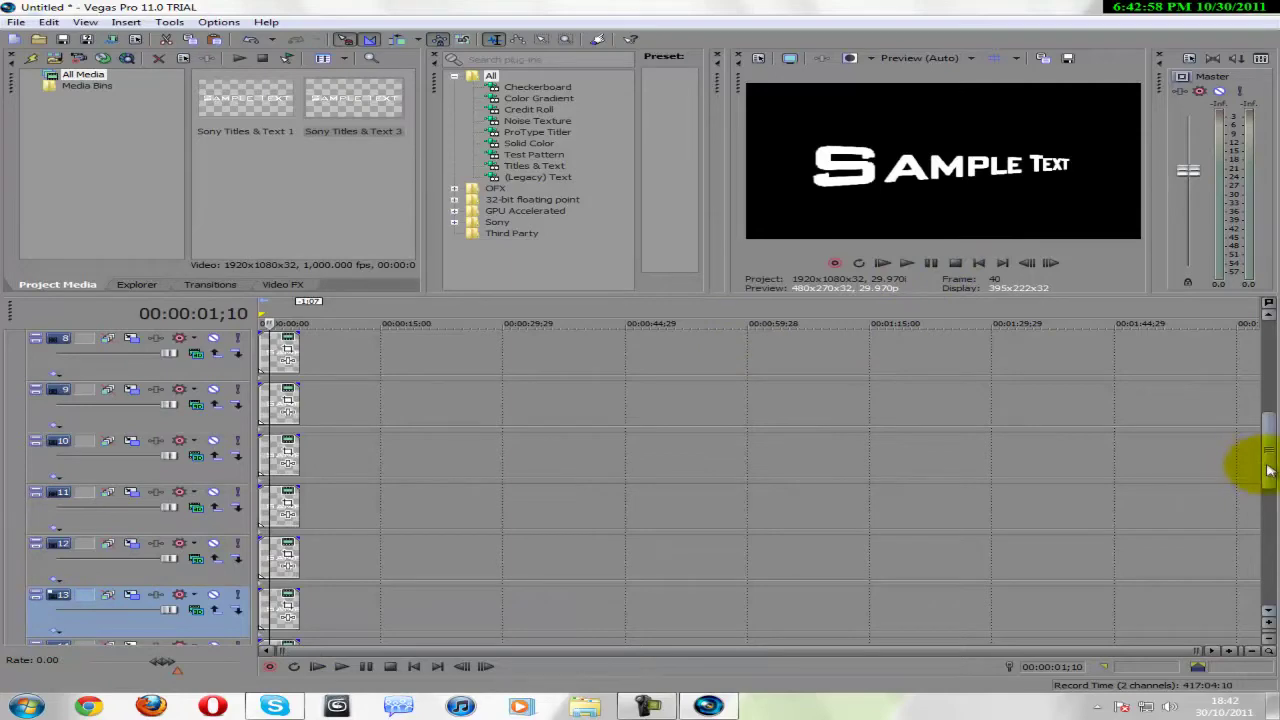
# Set the Z position in the track motion of track 14 to 13.
pyautogui.moveTo(1268, 470); pyautogui.dragTo(1263, 506)
pyautogui.click(133, 492)
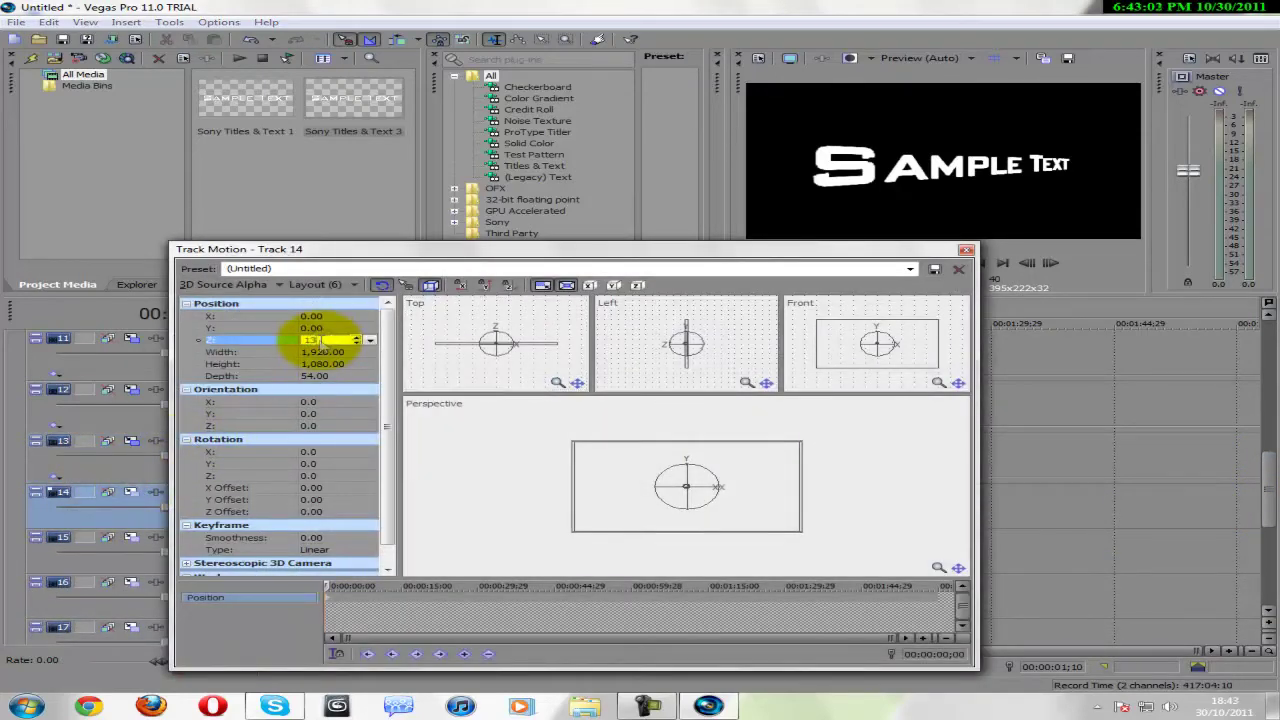
pyautogui.press('Return')
pyautogui.click(968, 250)
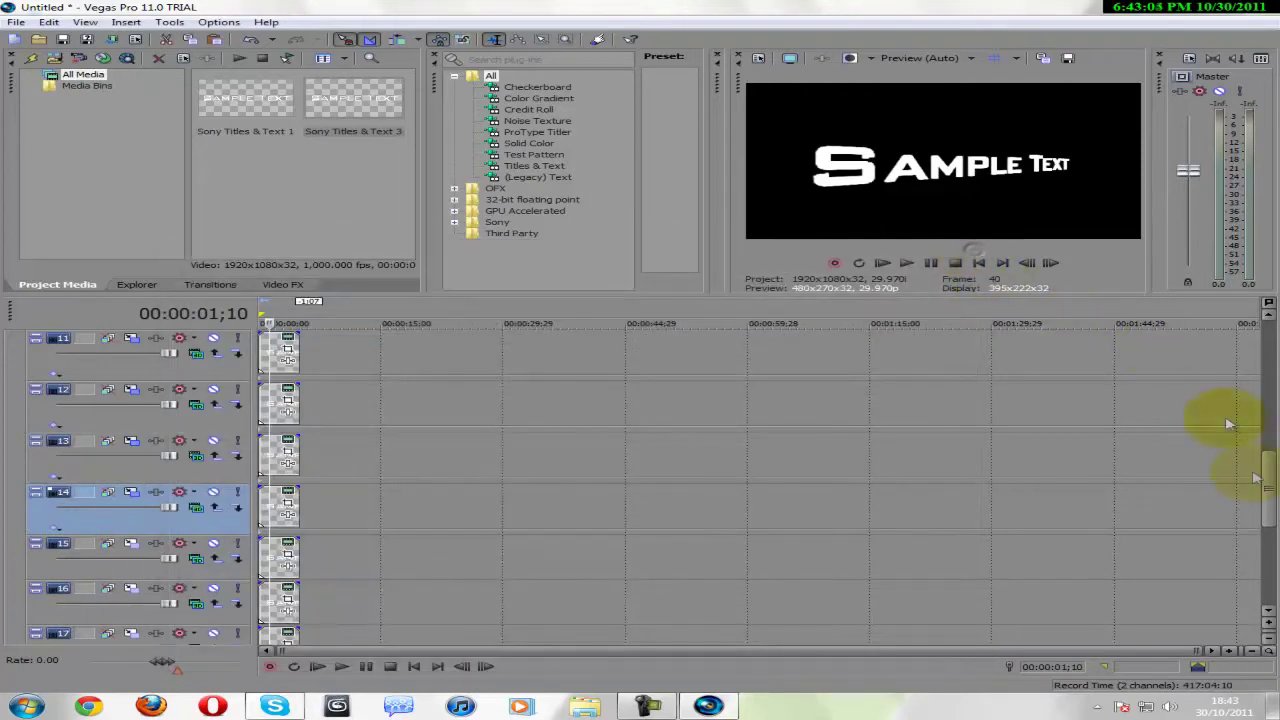
# Set the Z position in the track motion of track 15 to 14.
pyautogui.moveTo(1266, 486); pyautogui.dragTo(1272, 548)
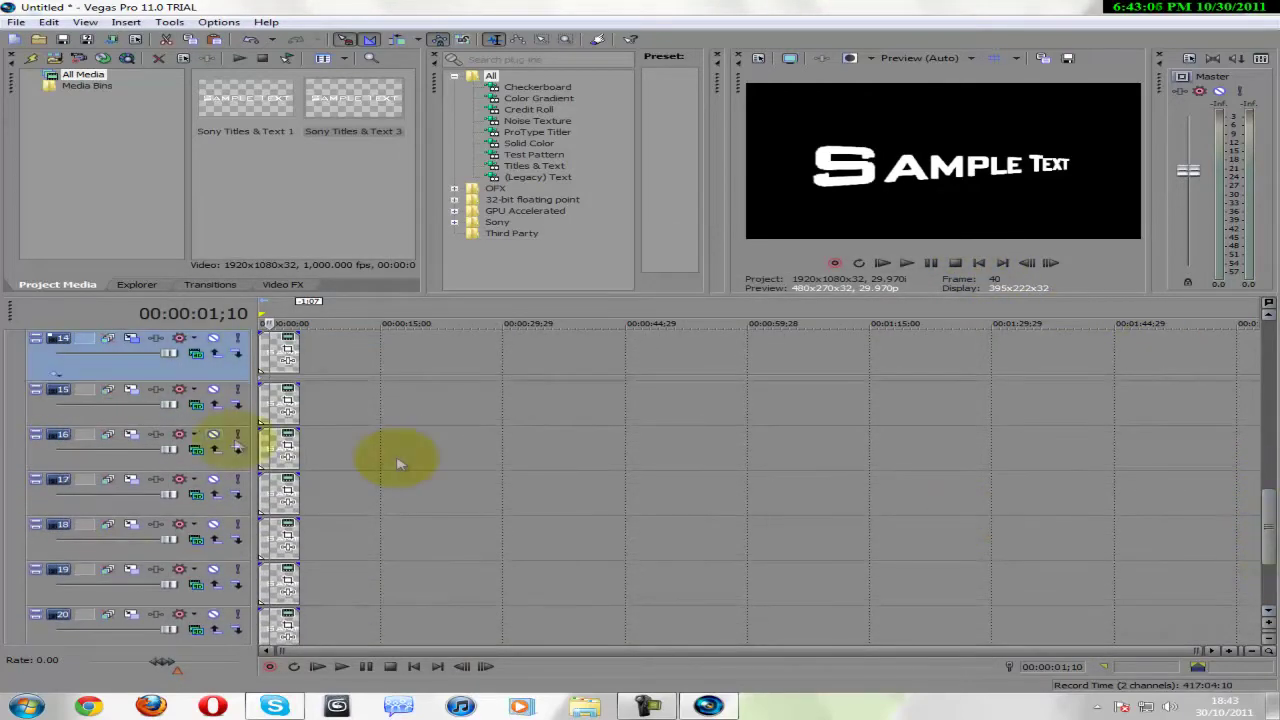
pyautogui.click(131, 388)
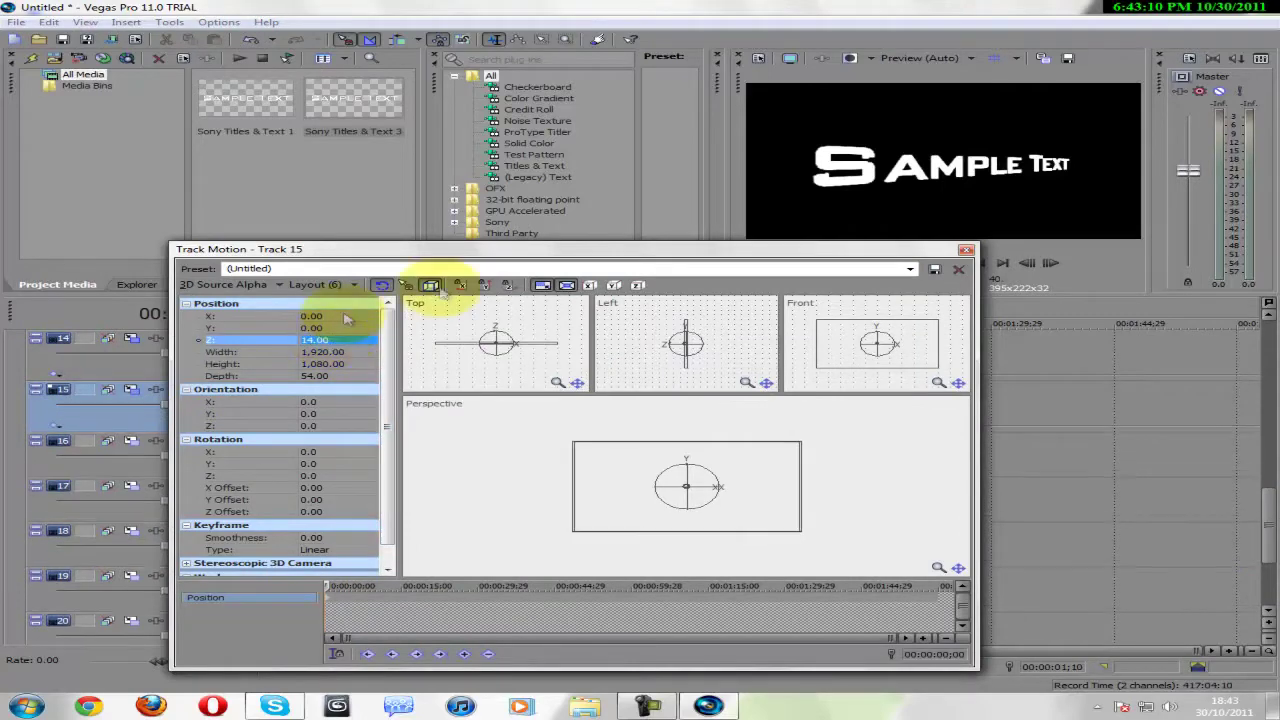
pyautogui.click(966, 250)
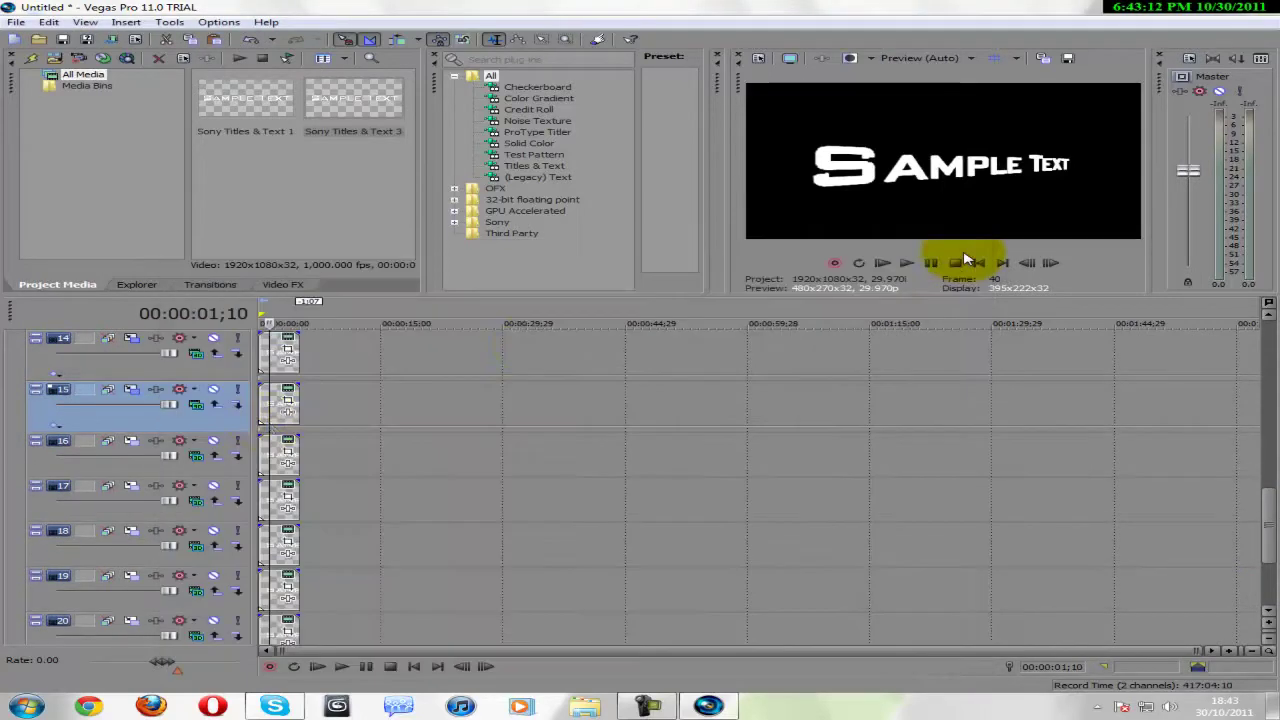
# Set the Z position in the track motion of track 16 to 15.
pyautogui.click(108, 456)
pyautogui.click(131, 441)
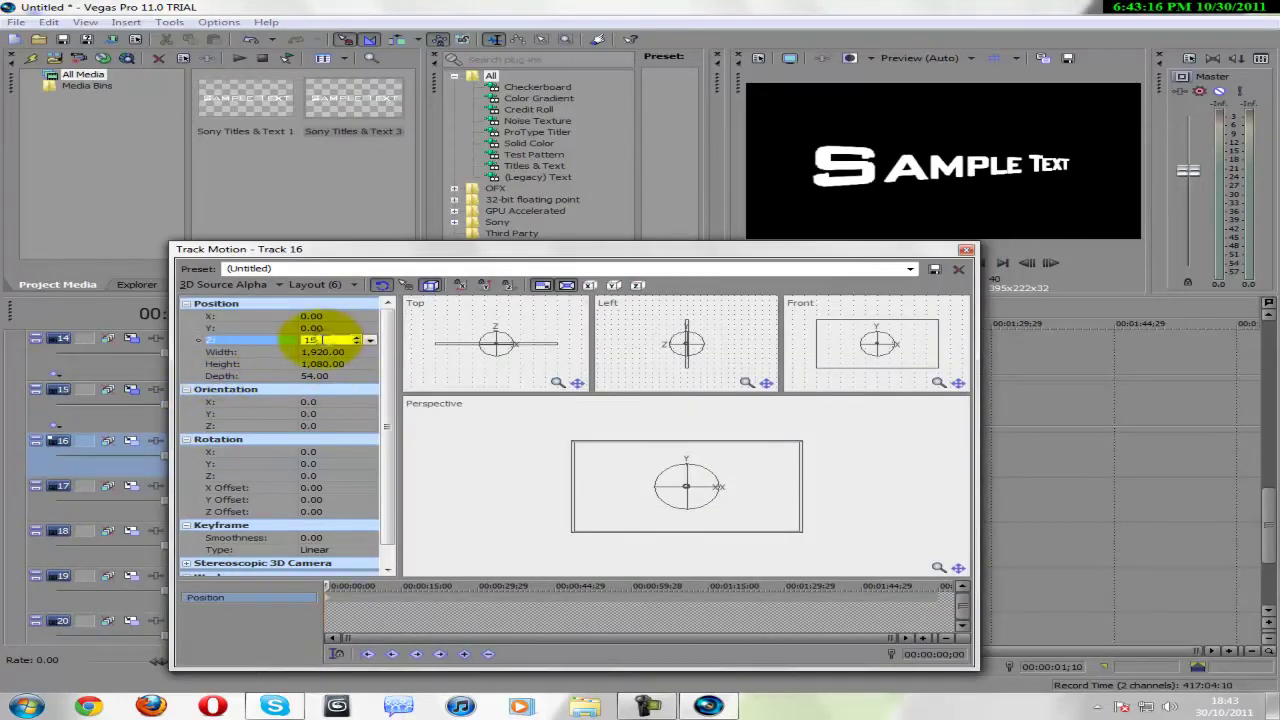
pyautogui.click(966, 250)
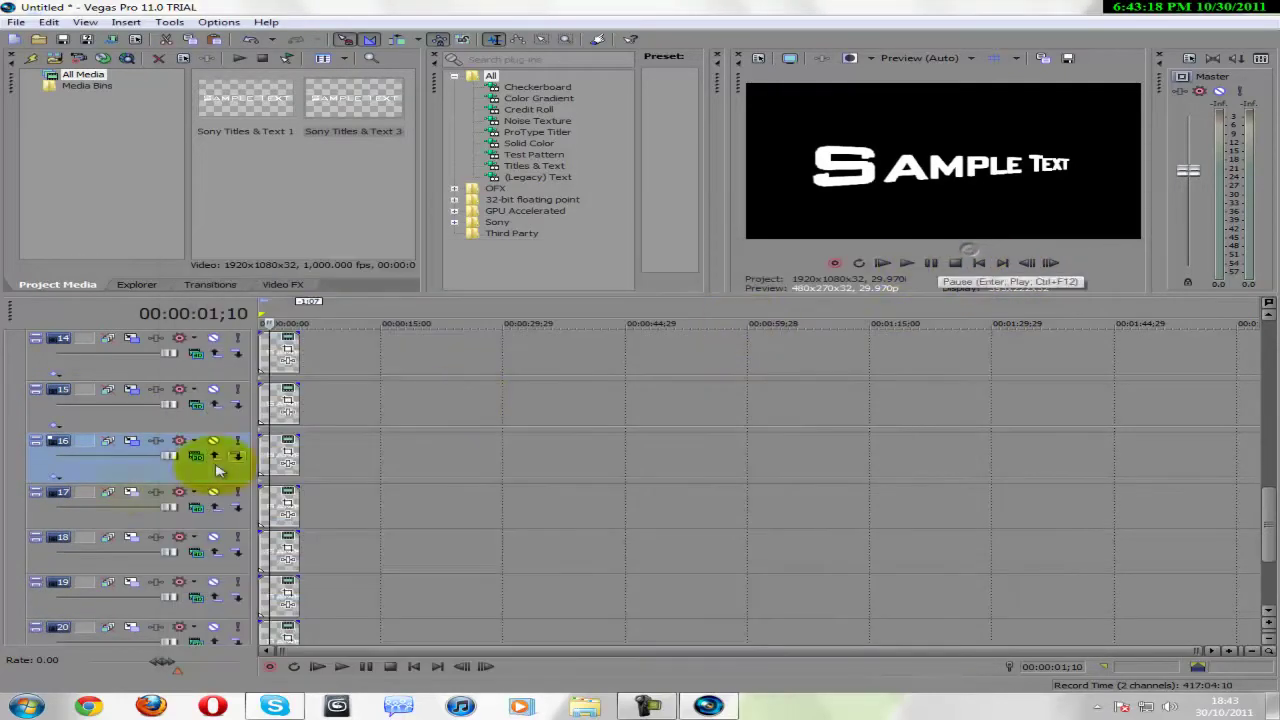
# Set the Z position in the track motion of track 17 to 16.
pyautogui.click(131, 492)
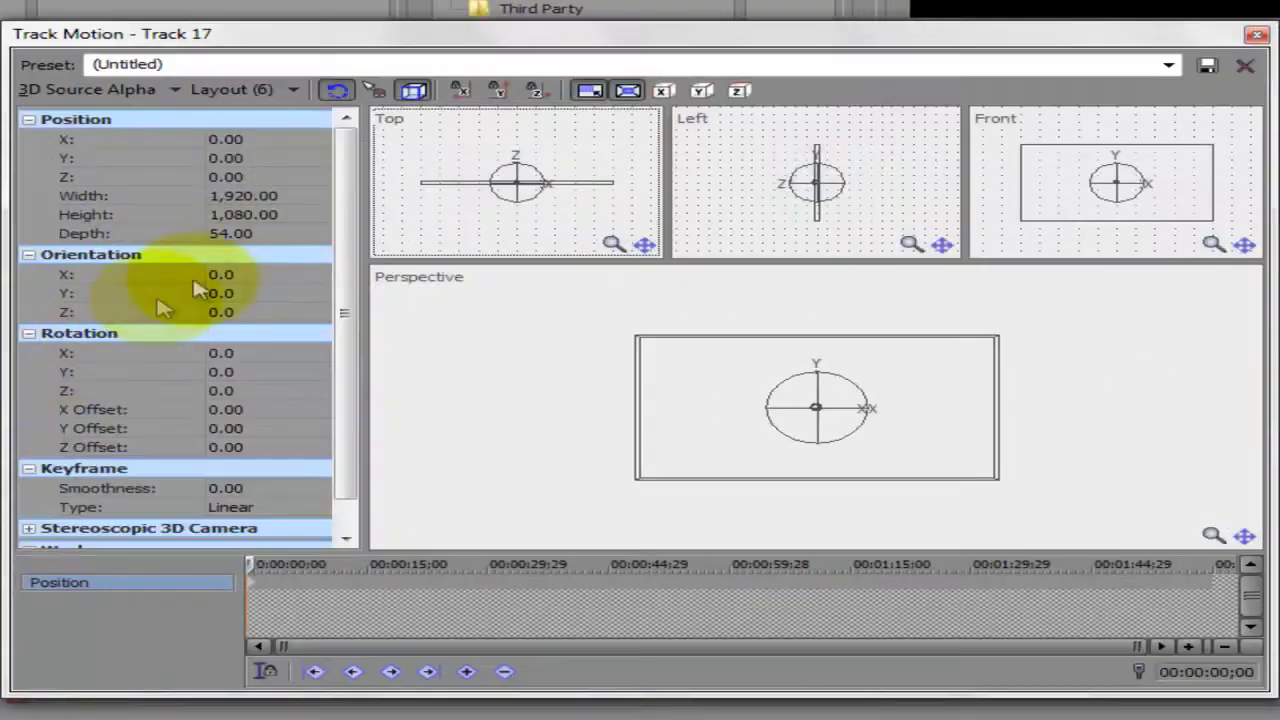
pyautogui.click(265, 176)
pyautogui.write('16')
pyautogui.press('Return')
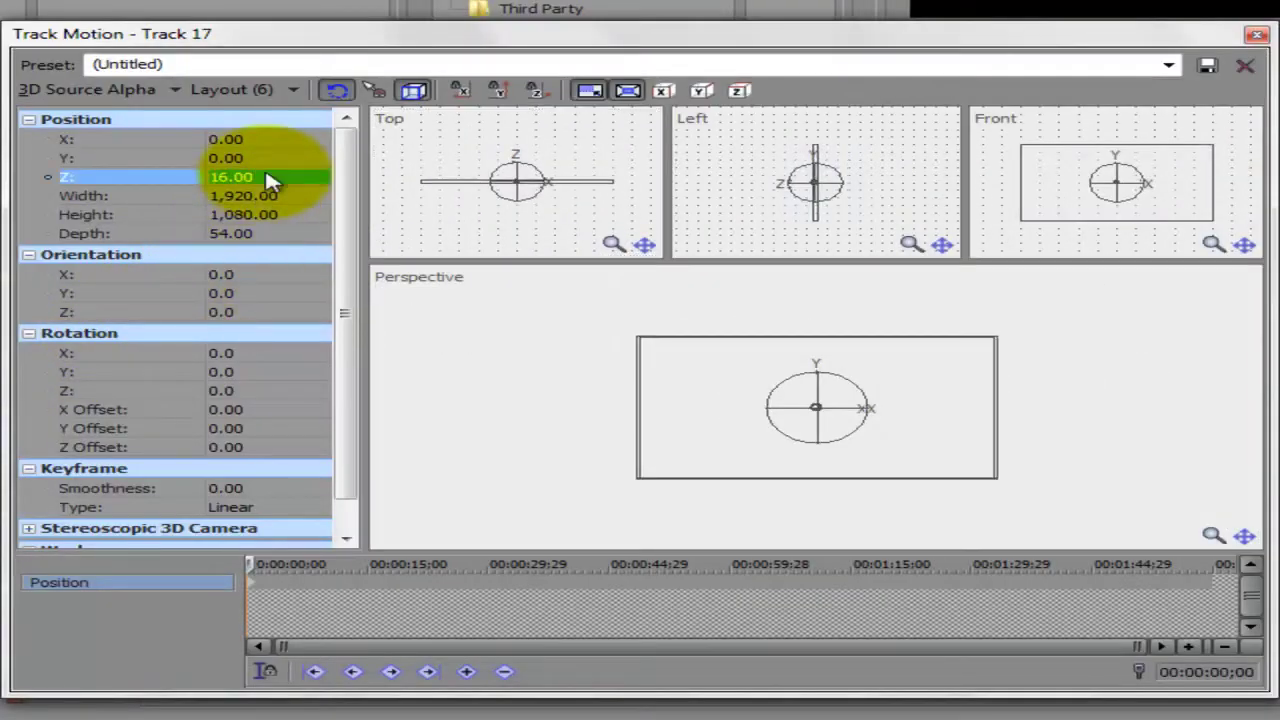
pyautogui.click(1257, 35)
# Set the Z position in the track motion of track 18 to 17.
pyautogui.click(14, 520)
pyautogui.click(16, 497)
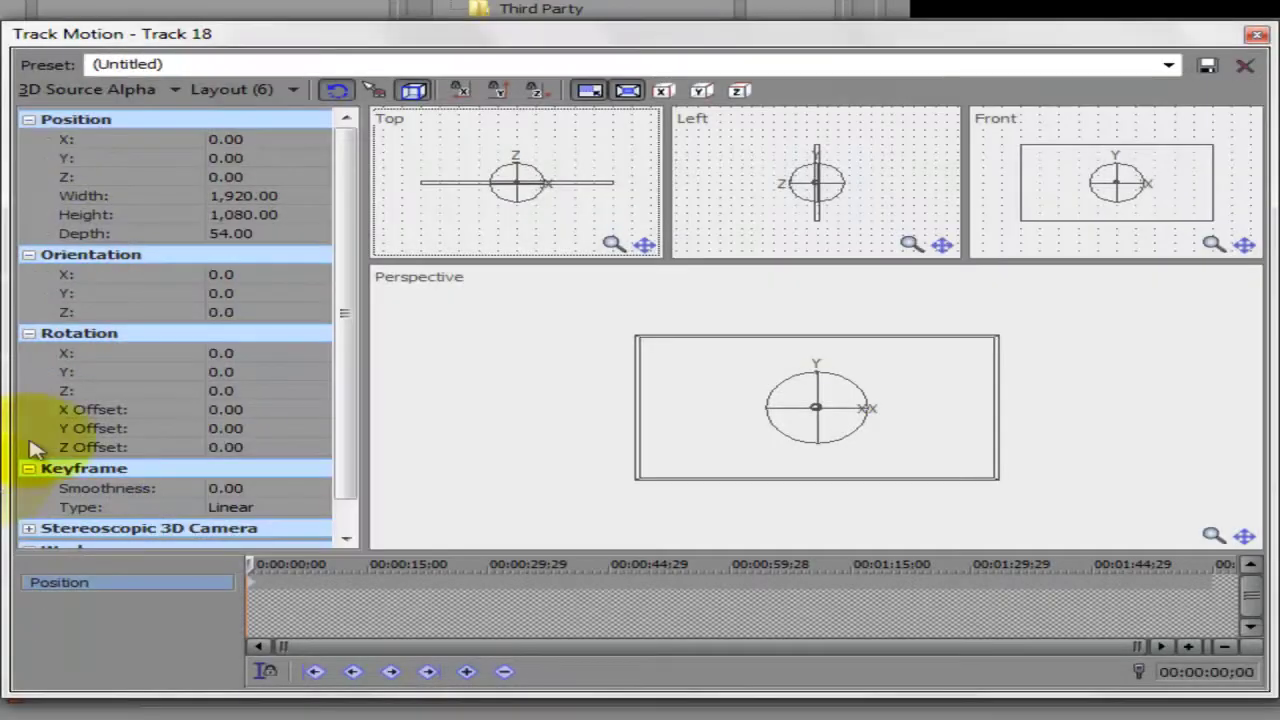
pyautogui.click(228, 176)
pyautogui.write('17')
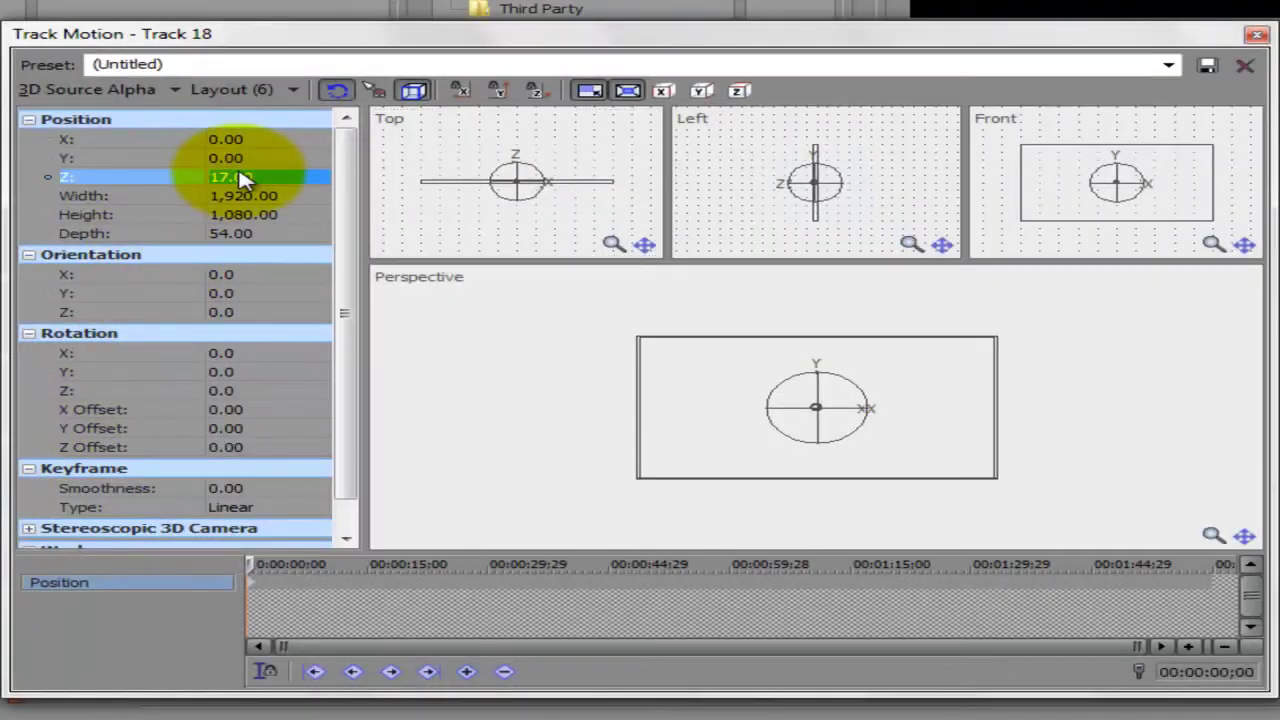
pyautogui.press('Return')
pyautogui.click(1257, 35)
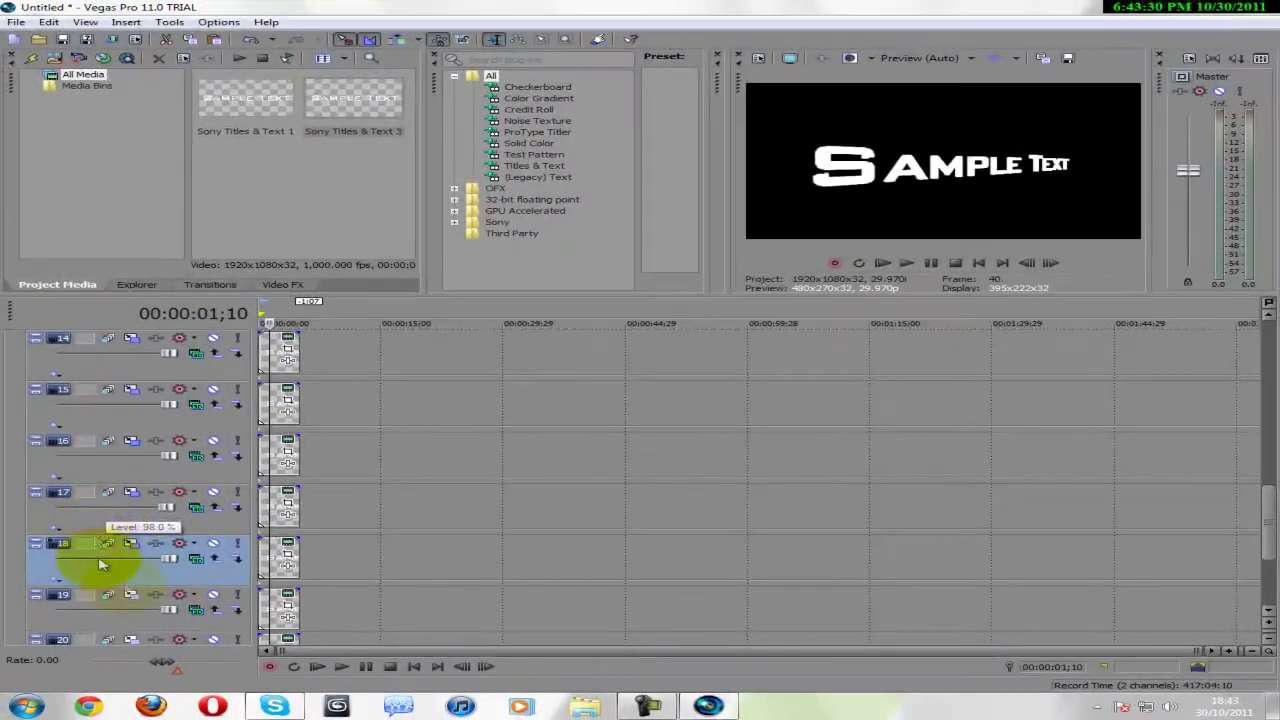
# Set the Z position in the track motion of track 19 to 18.
pyautogui.click(136, 597)
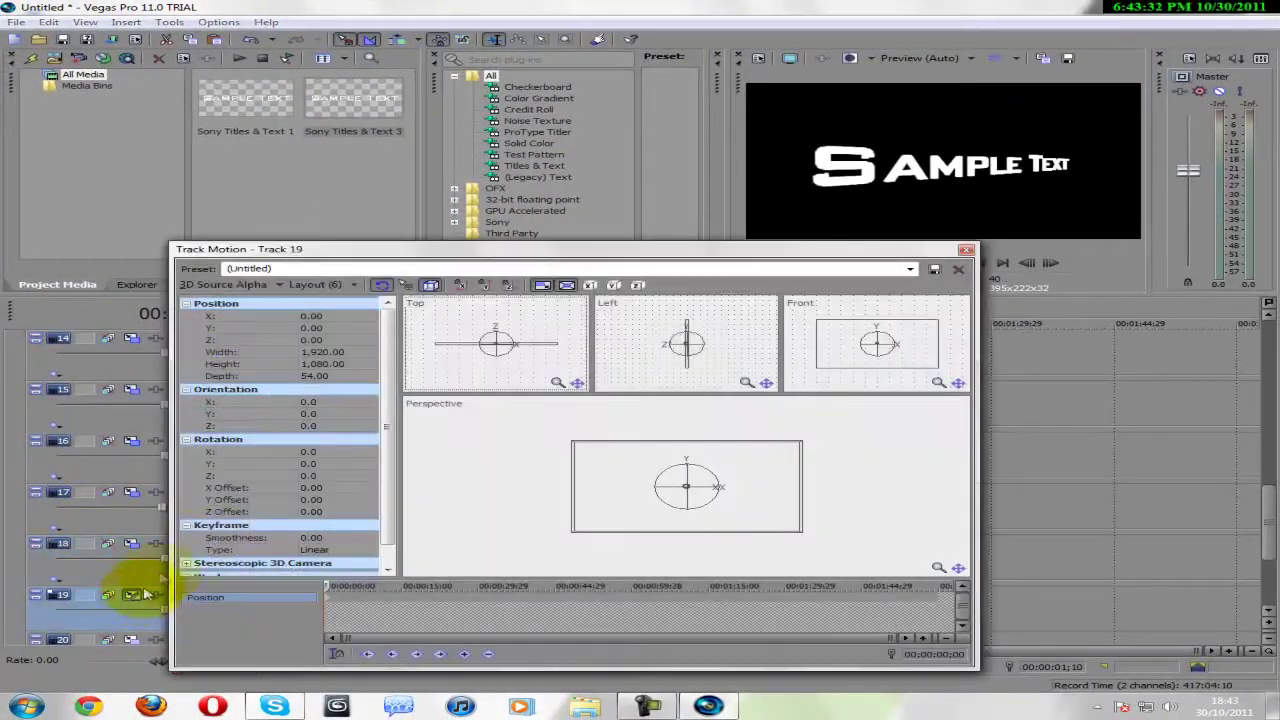
pyautogui.click(313, 340)
pyautogui.write('10')
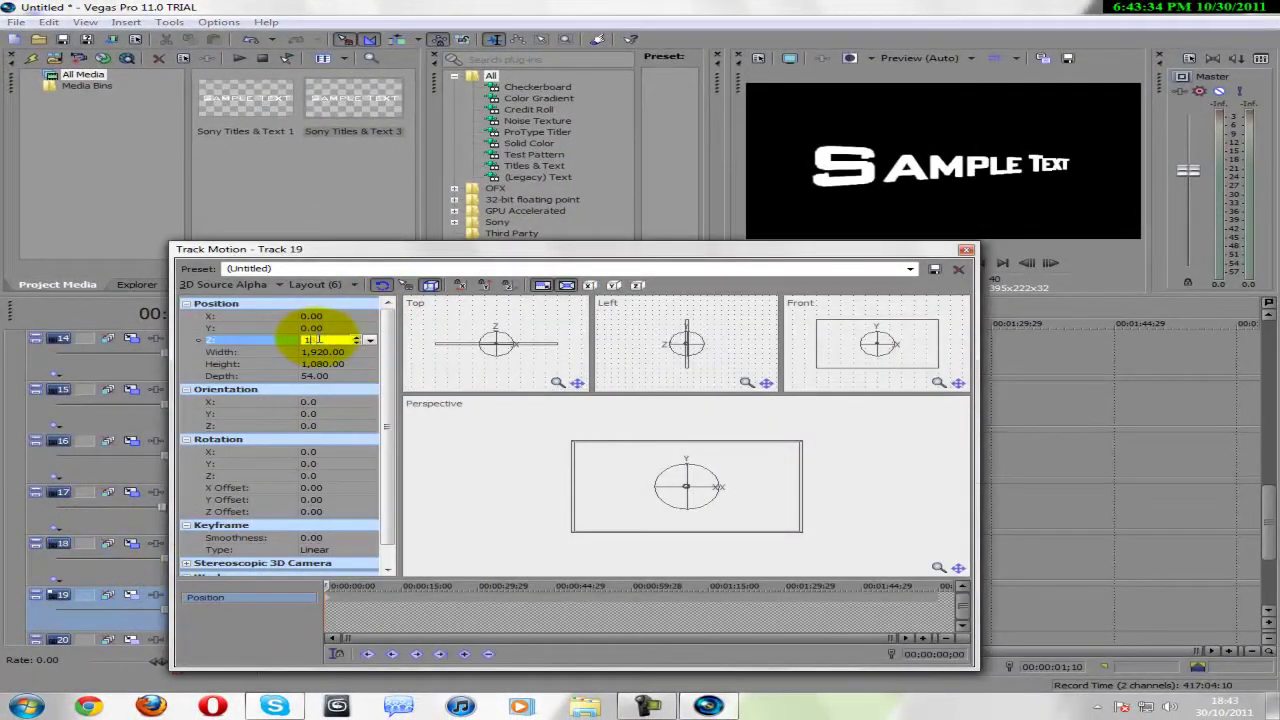
pyautogui.write('8')
pyautogui.press('Return')
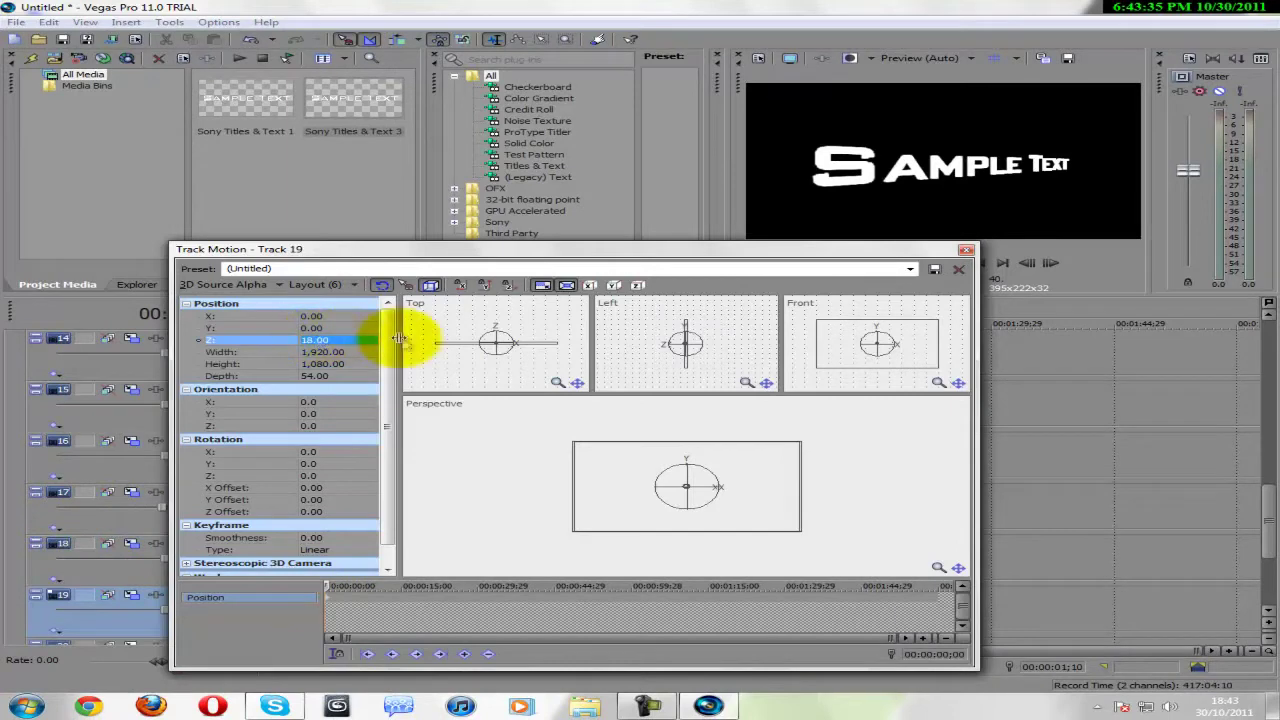
pyautogui.click(966, 251)
# Set the Z position in the track motion of track 20 to 19.
pyautogui.moveTo(1268, 533); pyautogui.dragTo(571, 609)
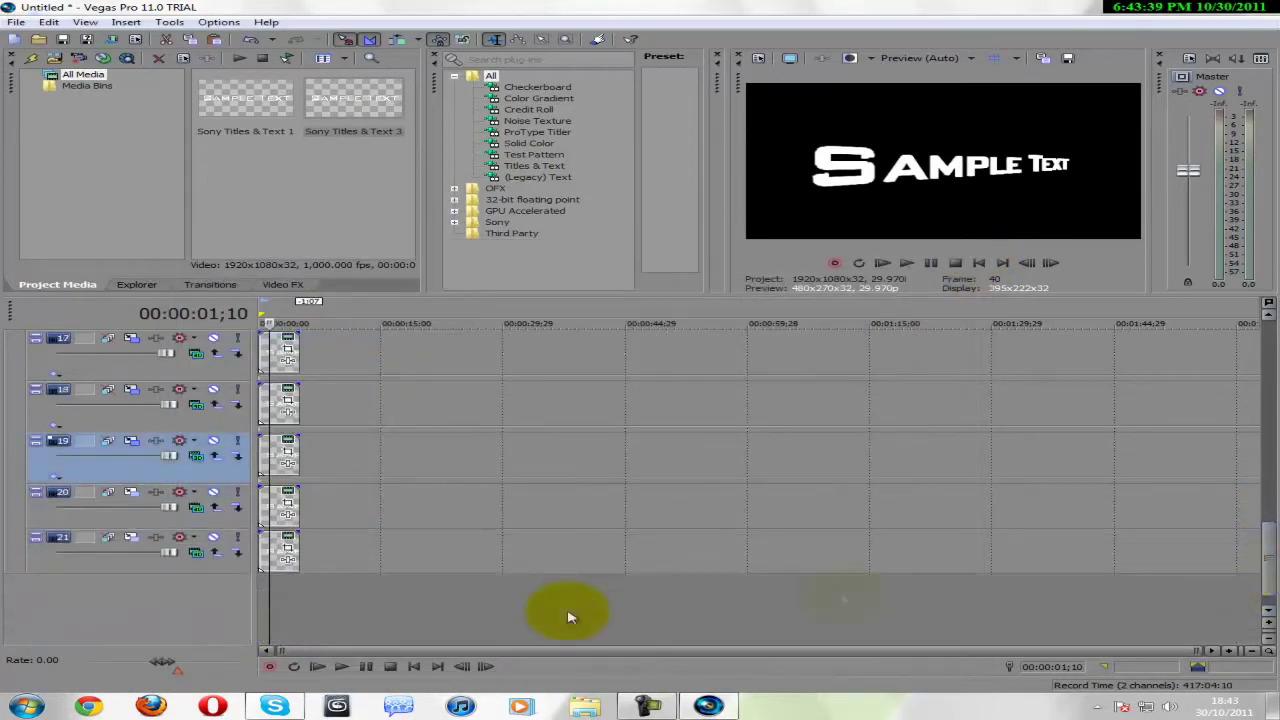
pyautogui.click(130, 491)
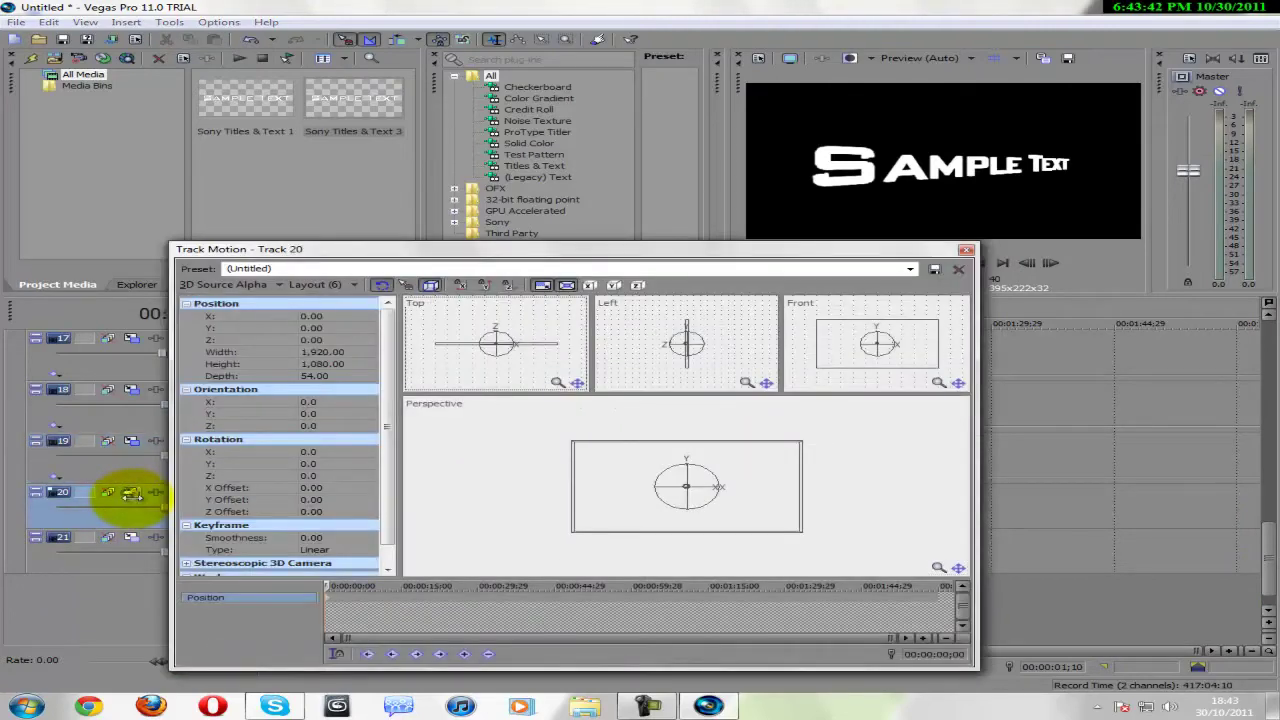
pyautogui.click(318, 341)
pyautogui.write('19')
pyautogui.press('Return')
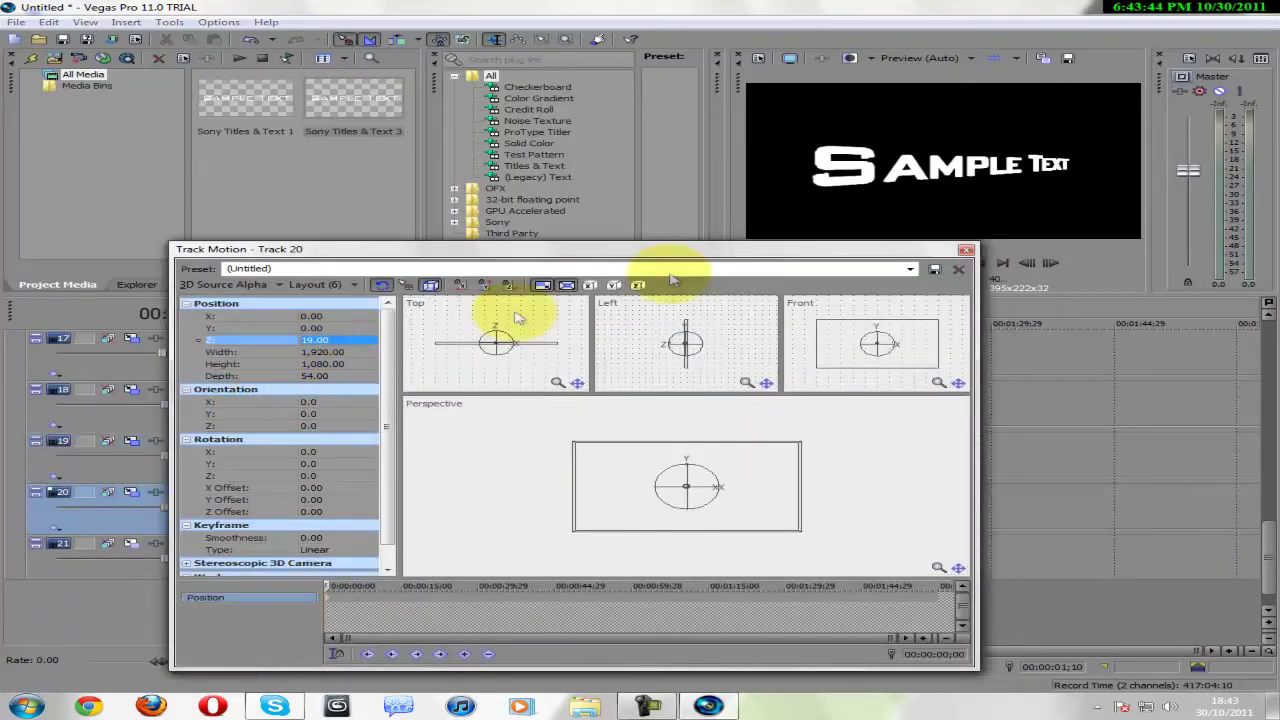
pyautogui.click(966, 250)
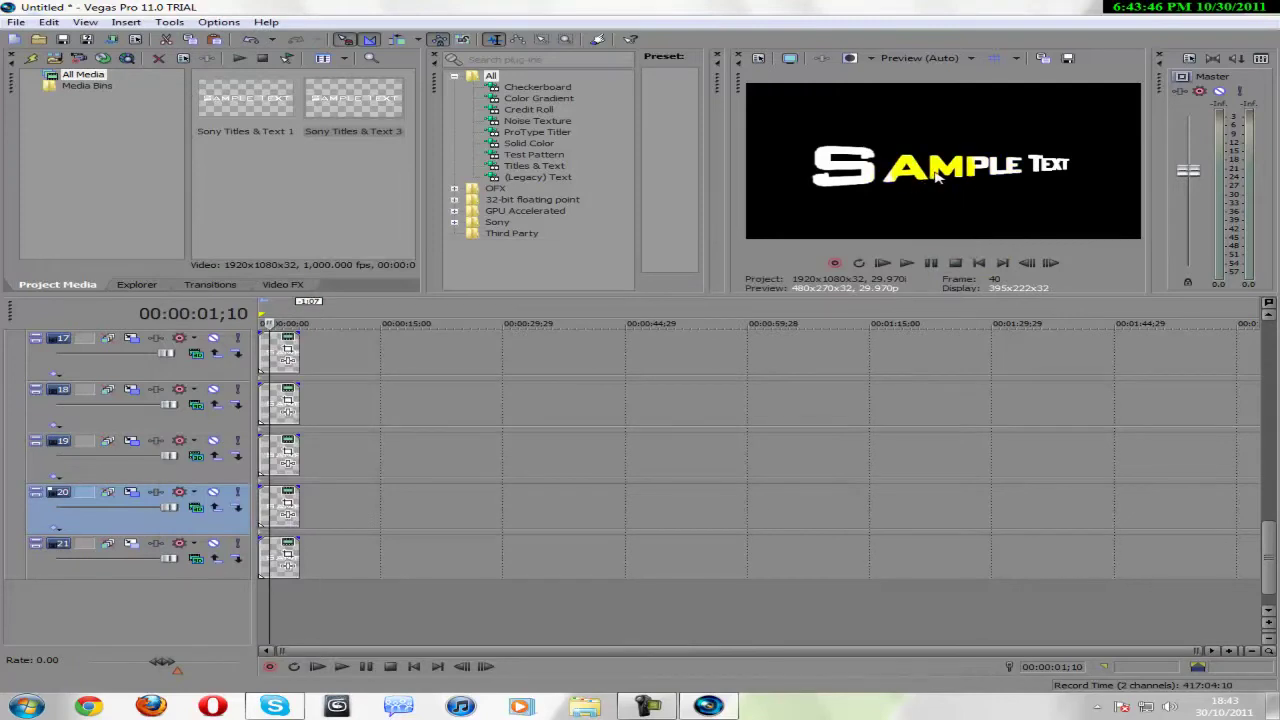
# Set the Z position in the track motion of track 21 to 20.
pyautogui.click(130, 543)
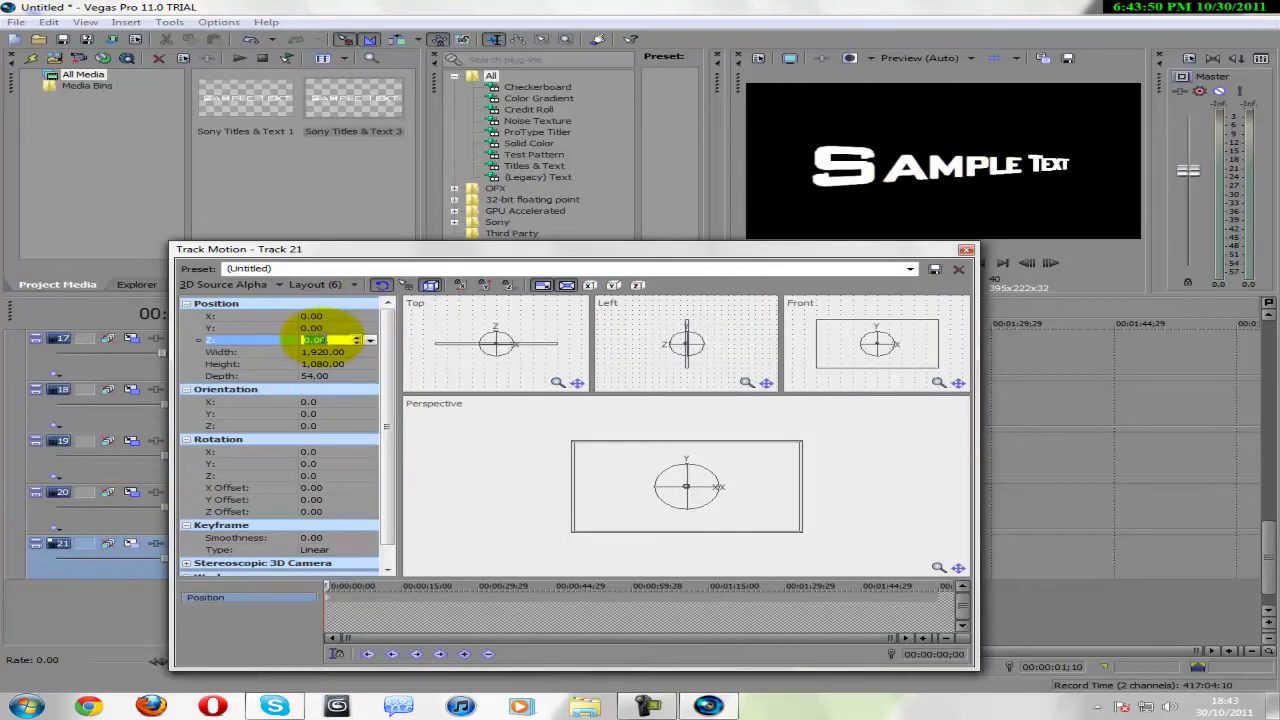
pyautogui.press('Return')
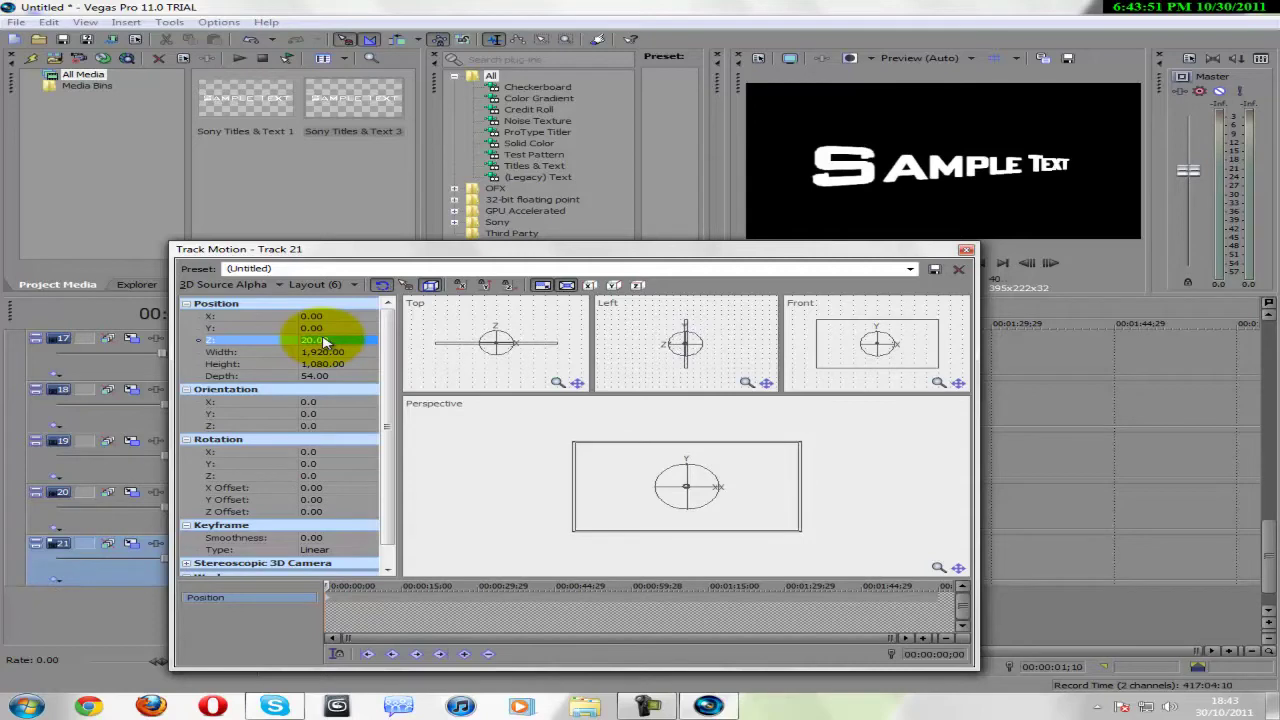
pyautogui.click(967, 251)
# Change the text color of the title on parent track 1 to red, with HSV values 0, 1.0, 0.99.
pyautogui.moveTo(1265, 557); pyautogui.dragTo(1265, 375)
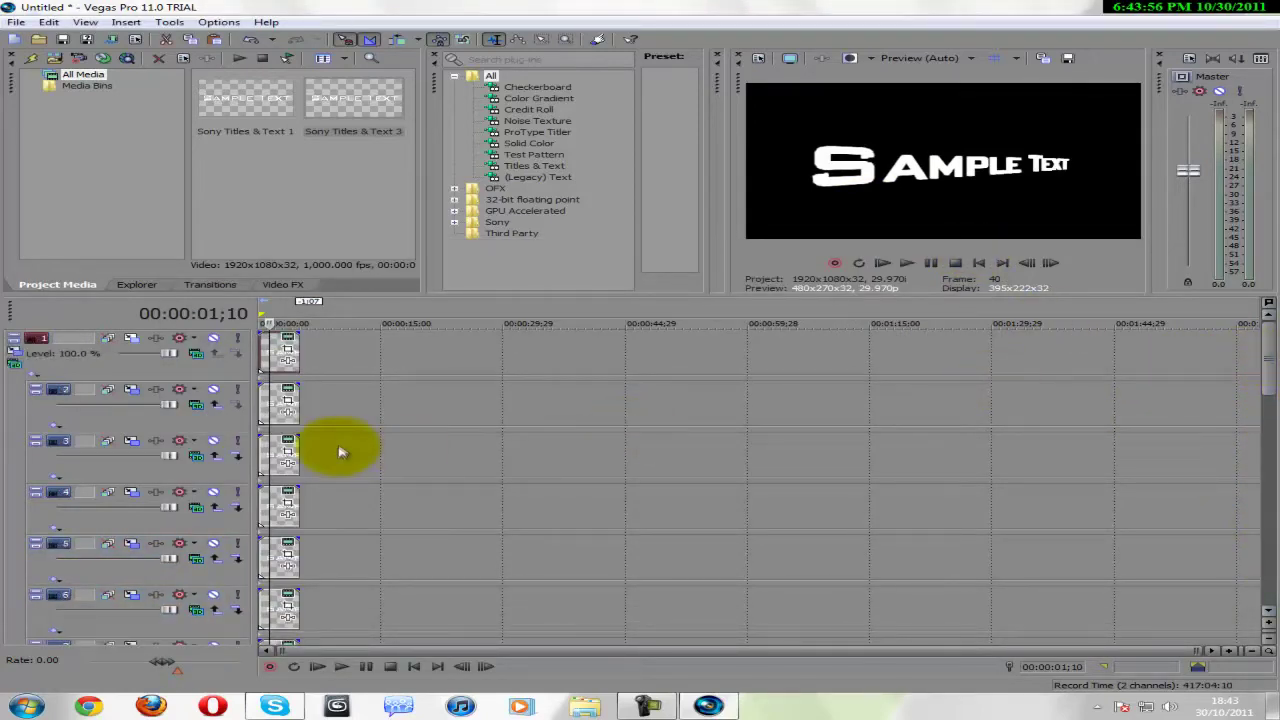
pyautogui.click(128, 361)
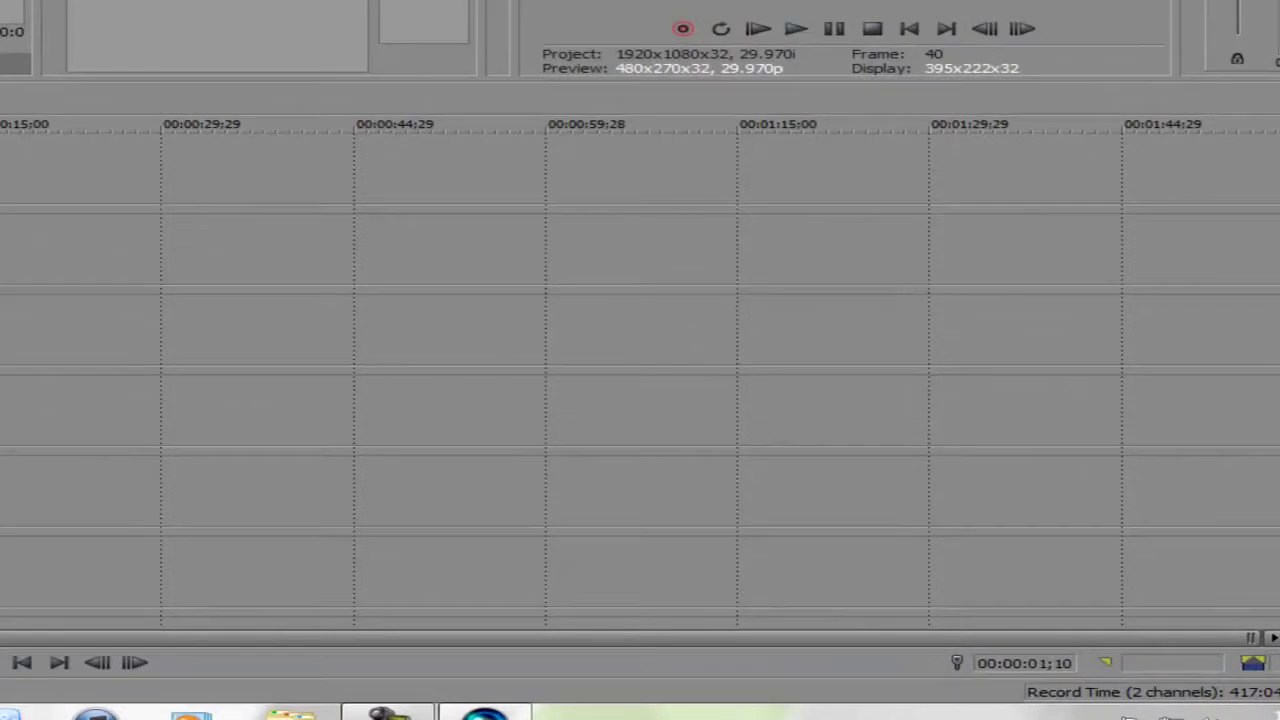
pyautogui.doubleClick(3, 171)
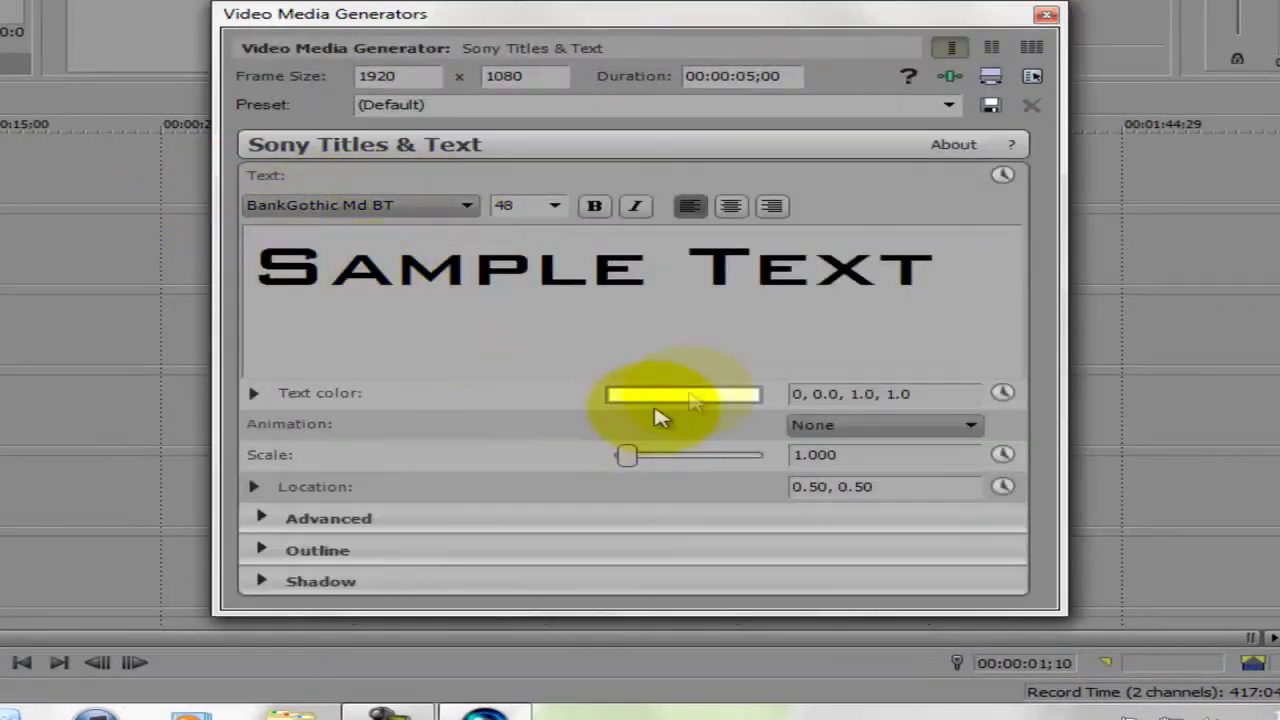
pyautogui.click(683, 393)
pyautogui.moveTo(468, 453); pyautogui.dragTo(766, 443)
pyautogui.click(794, 337)
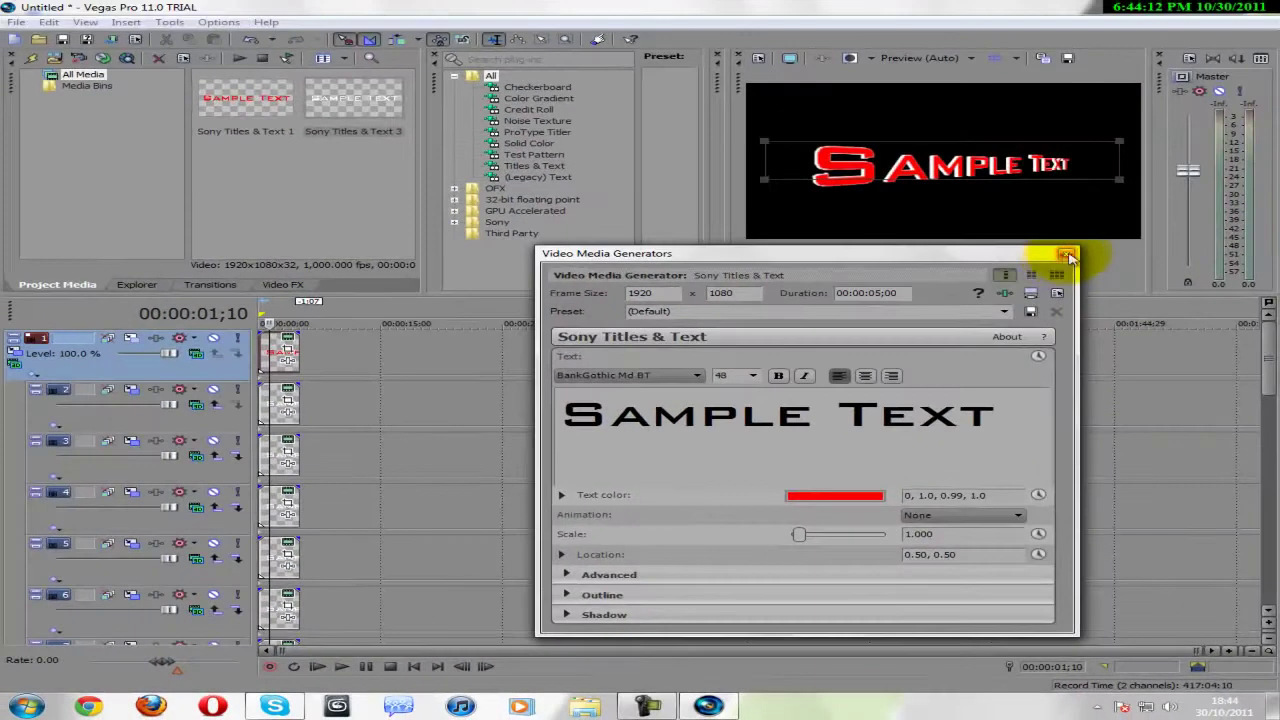
pyautogui.click(1046, 14)
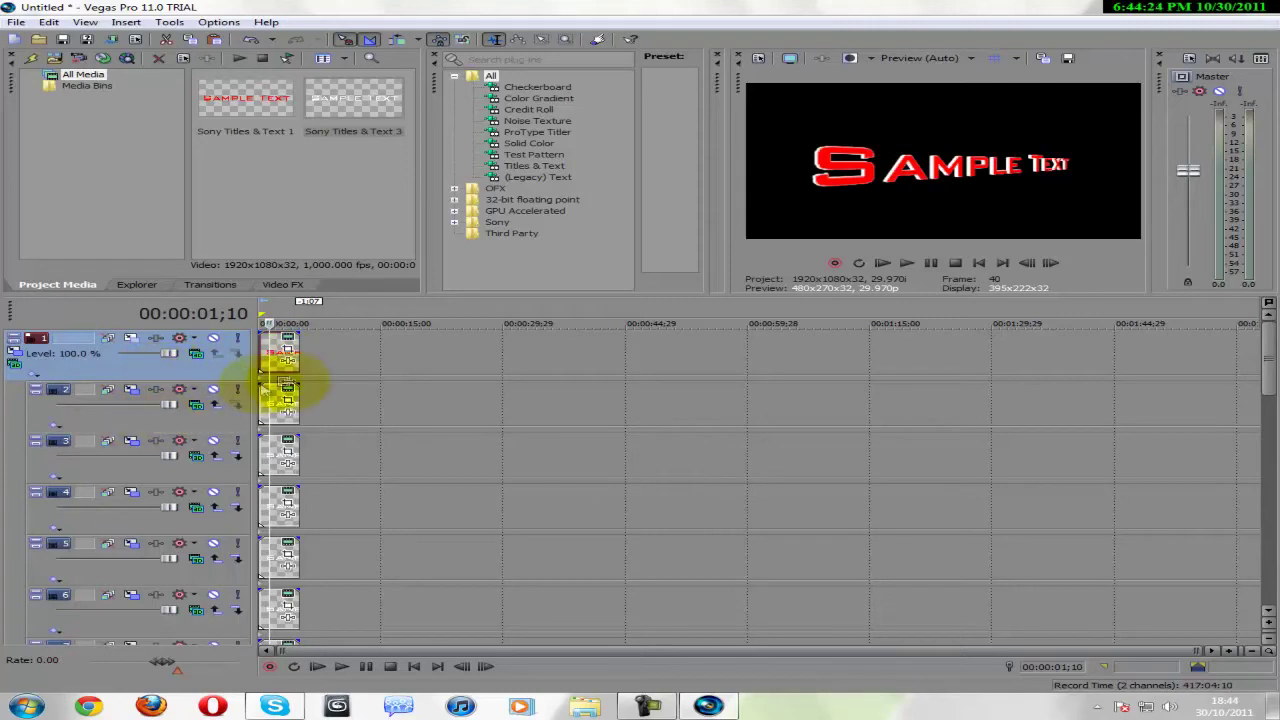
# Change the text color of the depth-layer title on track 2 to cyan, with HSV values 173, 1.0, 1.0.
pyautogui.click(278, 356)
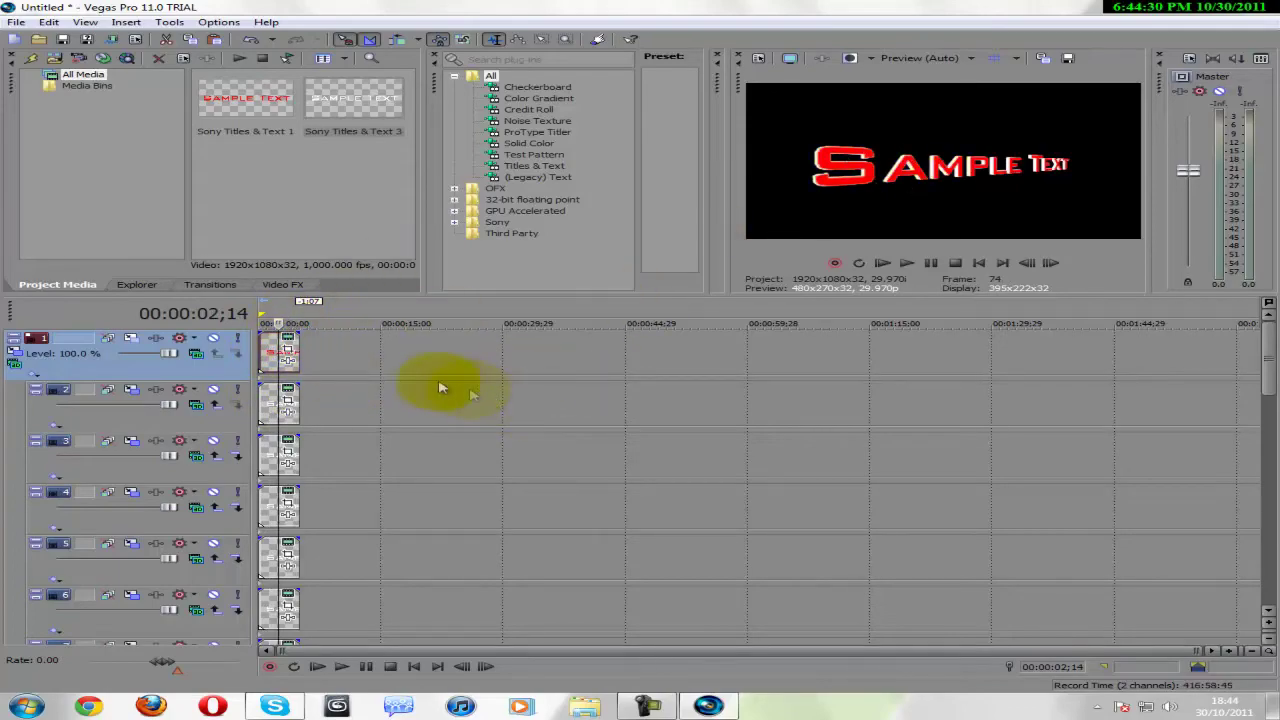
pyautogui.click(265, 404)
pyautogui.click(58, 333)
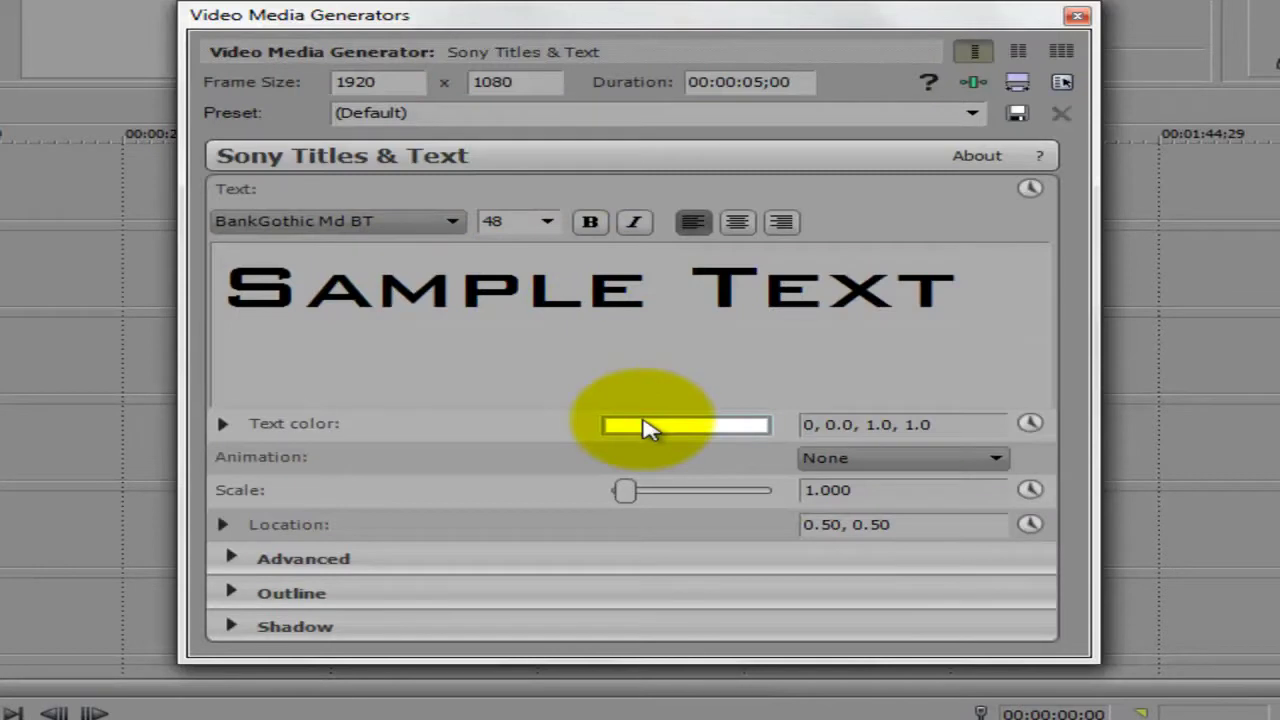
pyautogui.click(643, 426)
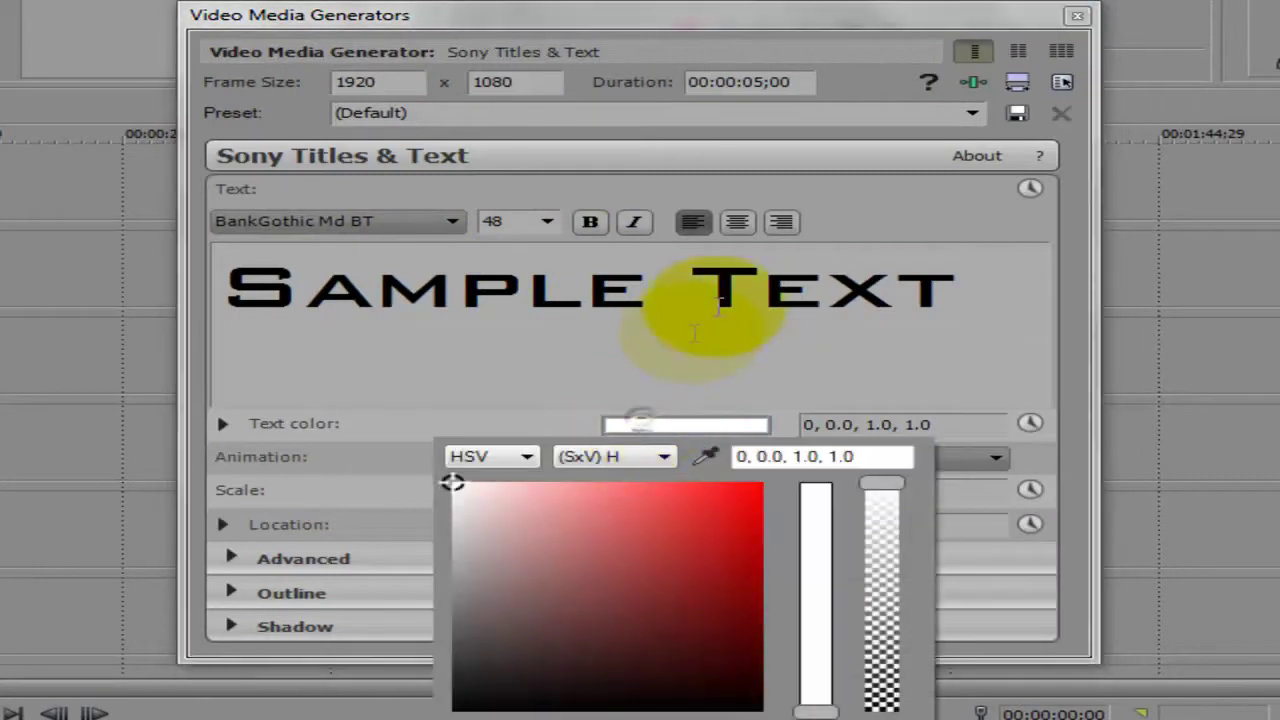
pyautogui.moveTo(832, 706); pyautogui.dragTo(849, 603)
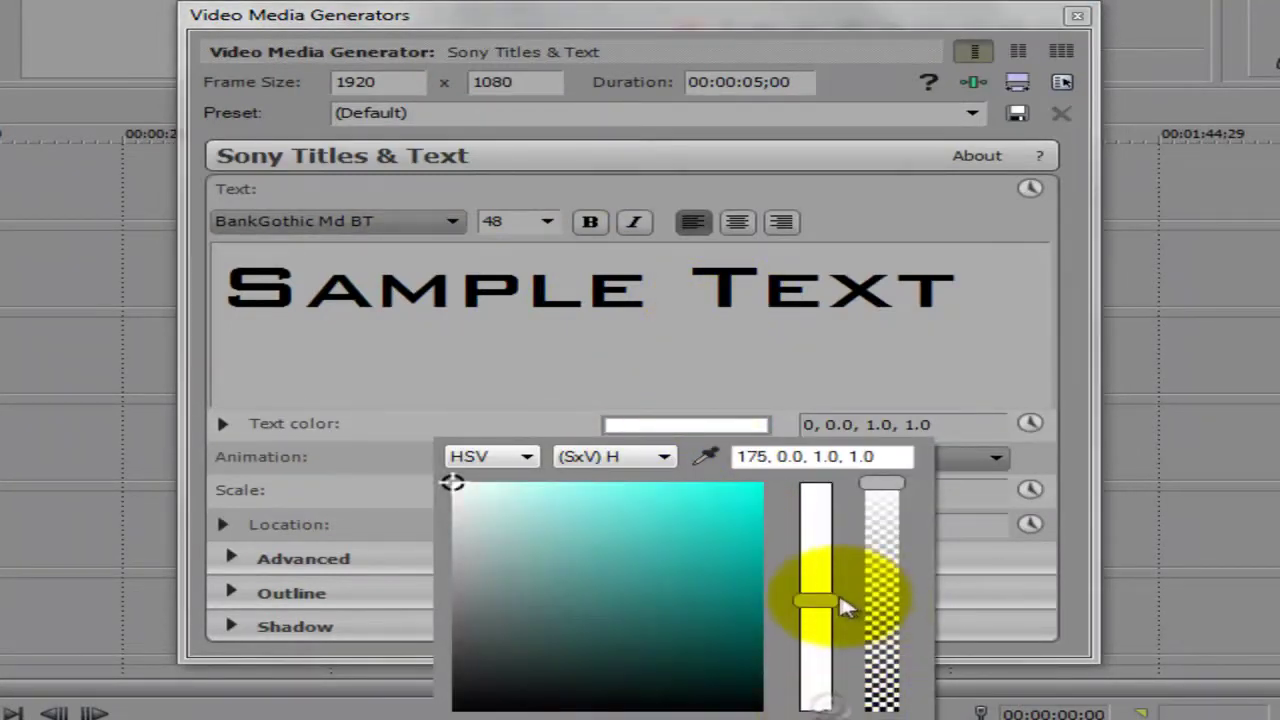
pyautogui.click(690, 514)
pyautogui.moveTo(714, 509); pyautogui.dragTo(770, 390)
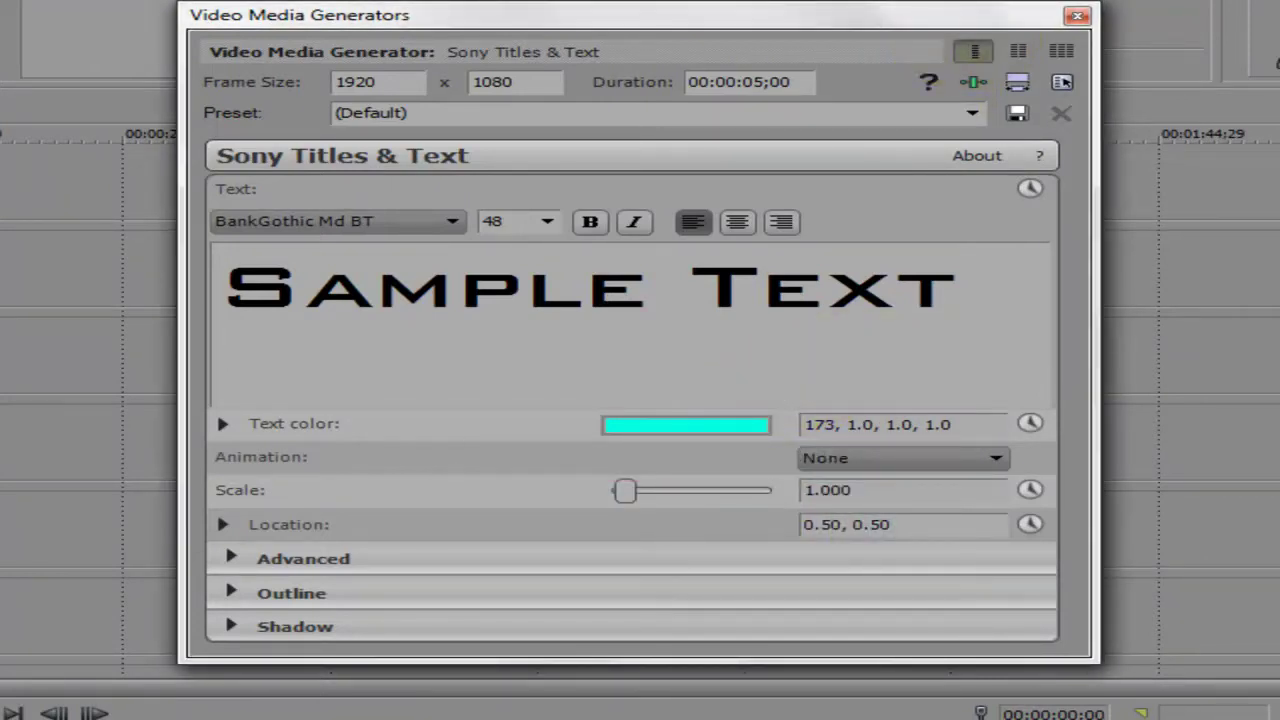
pyautogui.click(1078, 22)
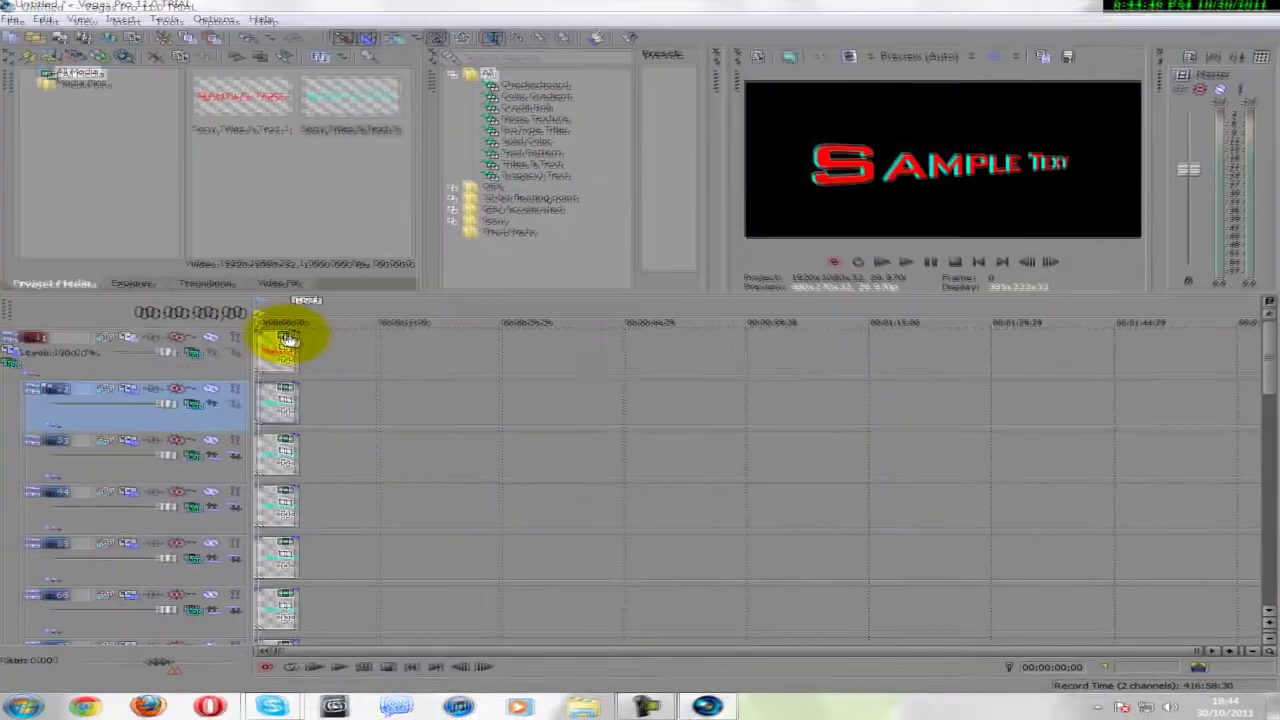
# Change the text color of the title on parent track 1 to green, with HSV values 112, 1.0, 0.99.
pyautogui.click(290, 340)
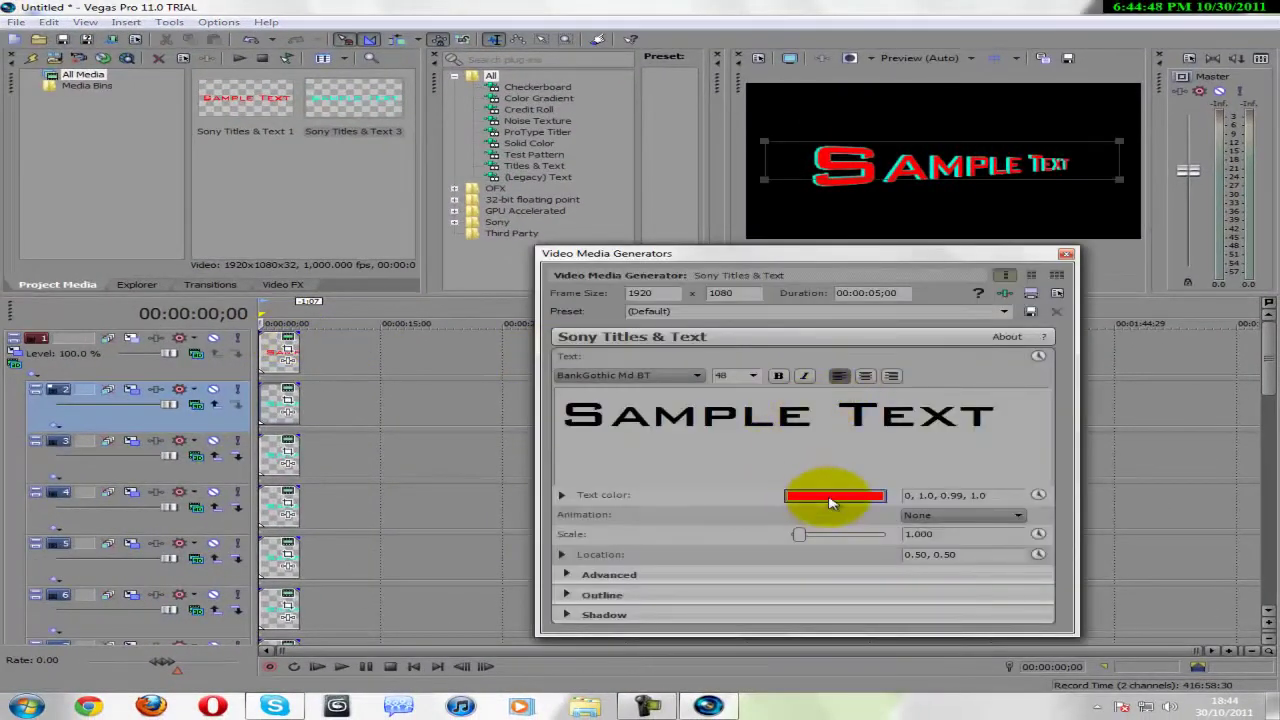
pyautogui.click(829, 502)
pyautogui.click(920, 645)
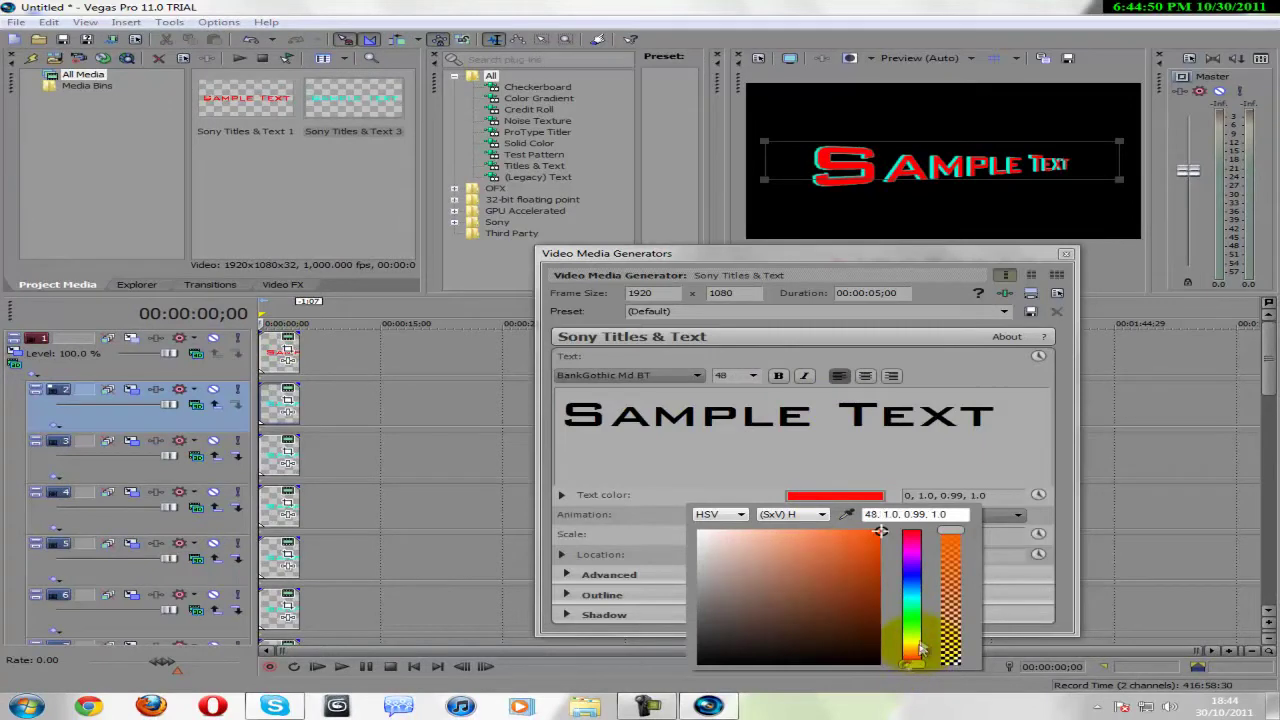
pyautogui.moveTo(920, 648); pyautogui.dragTo(912, 618)
pyautogui.click(908, 473)
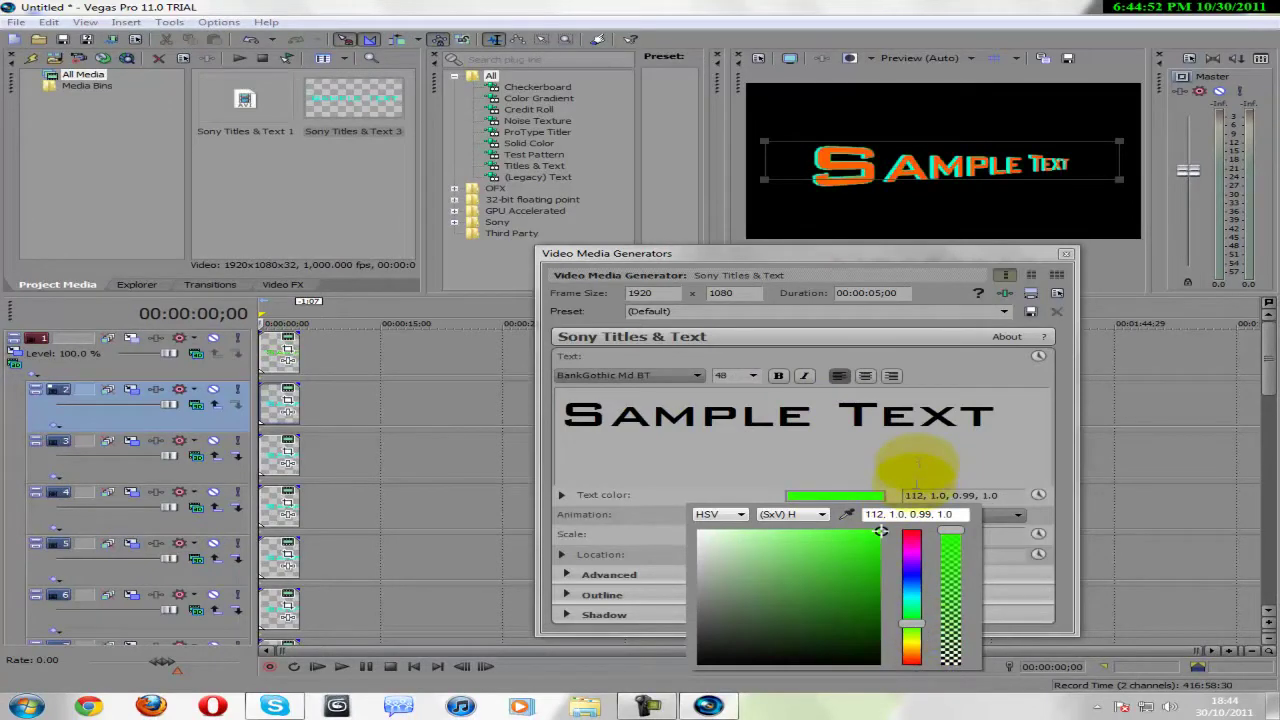
pyautogui.click(1066, 254)
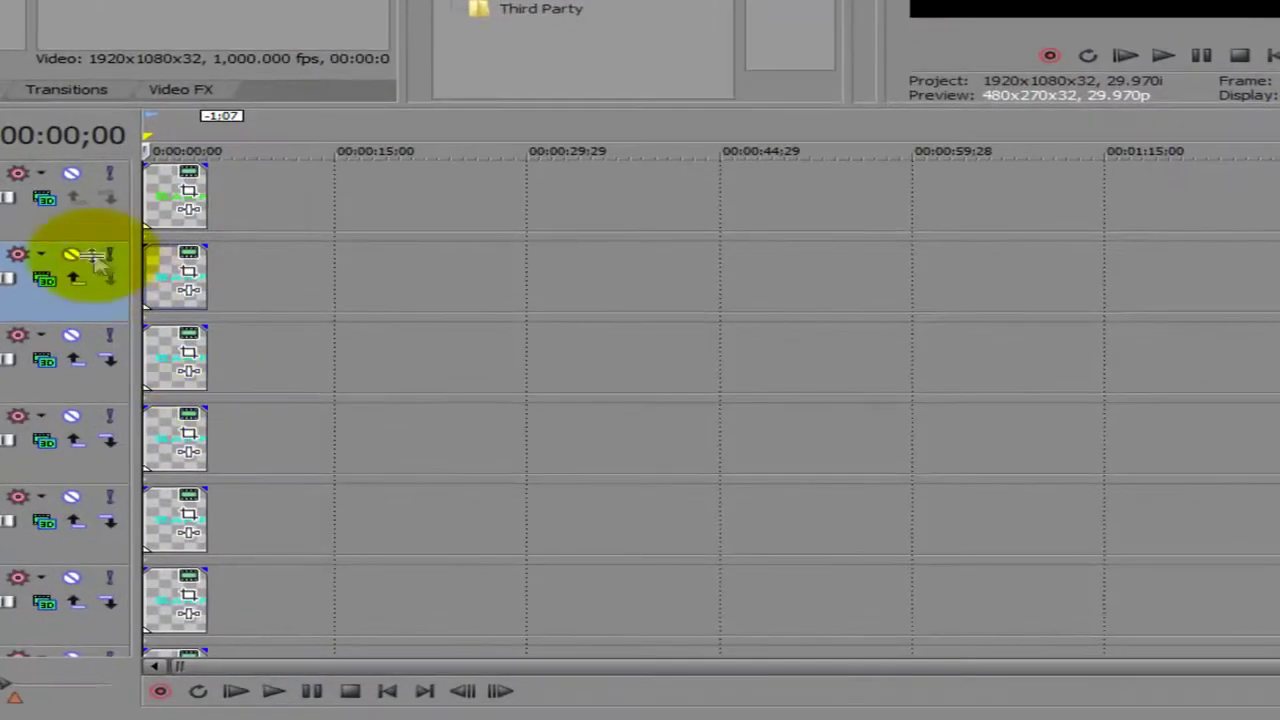
pyautogui.click(17, 173)
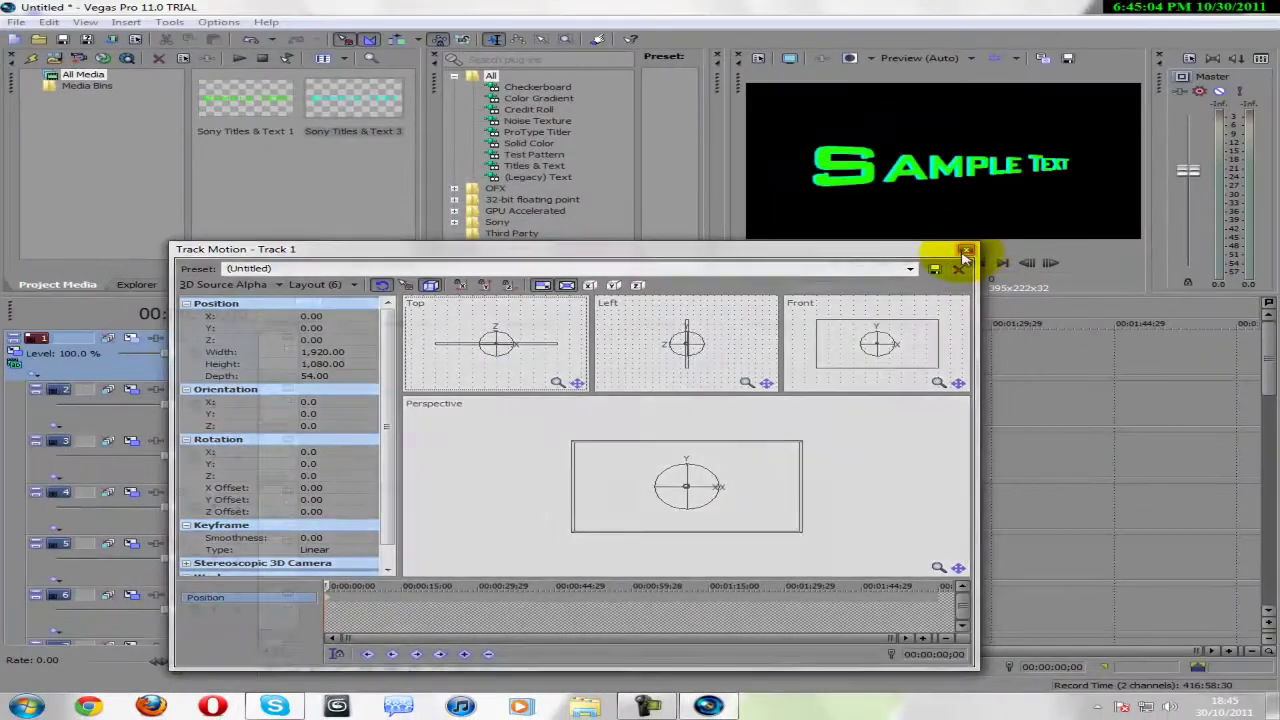
pyautogui.click(1031, 201)
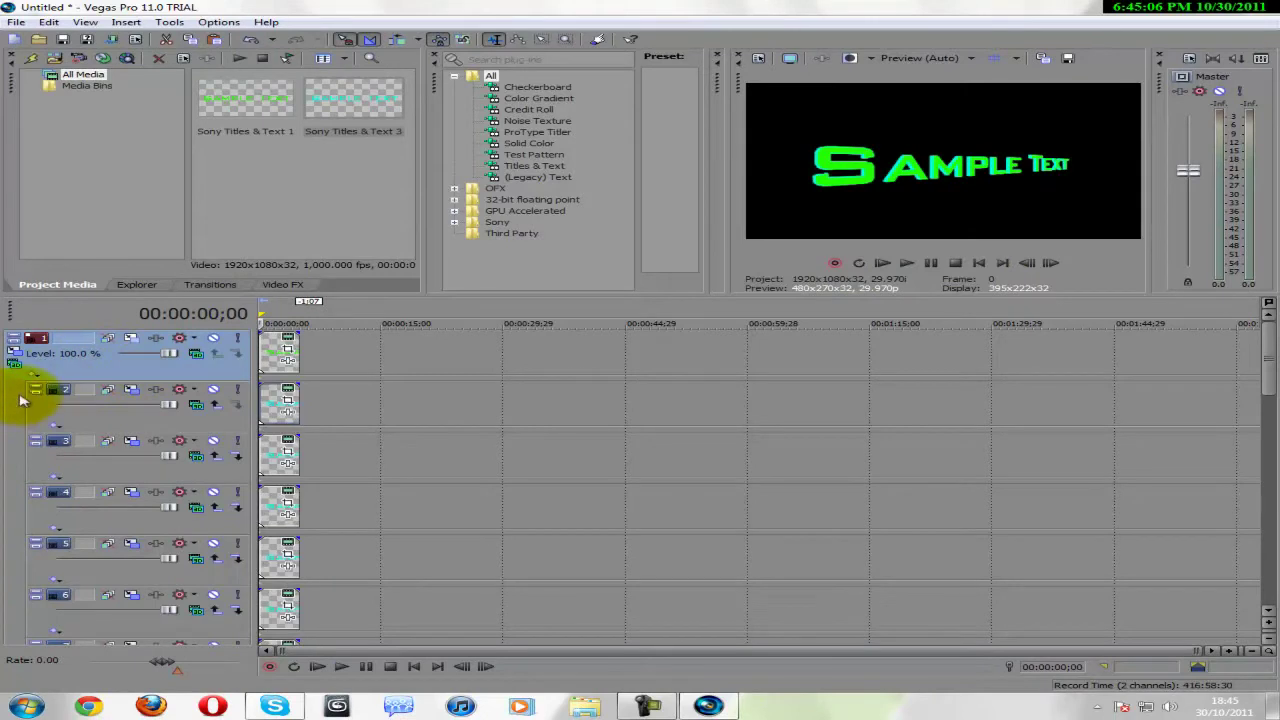
pyautogui.click(272, 346)
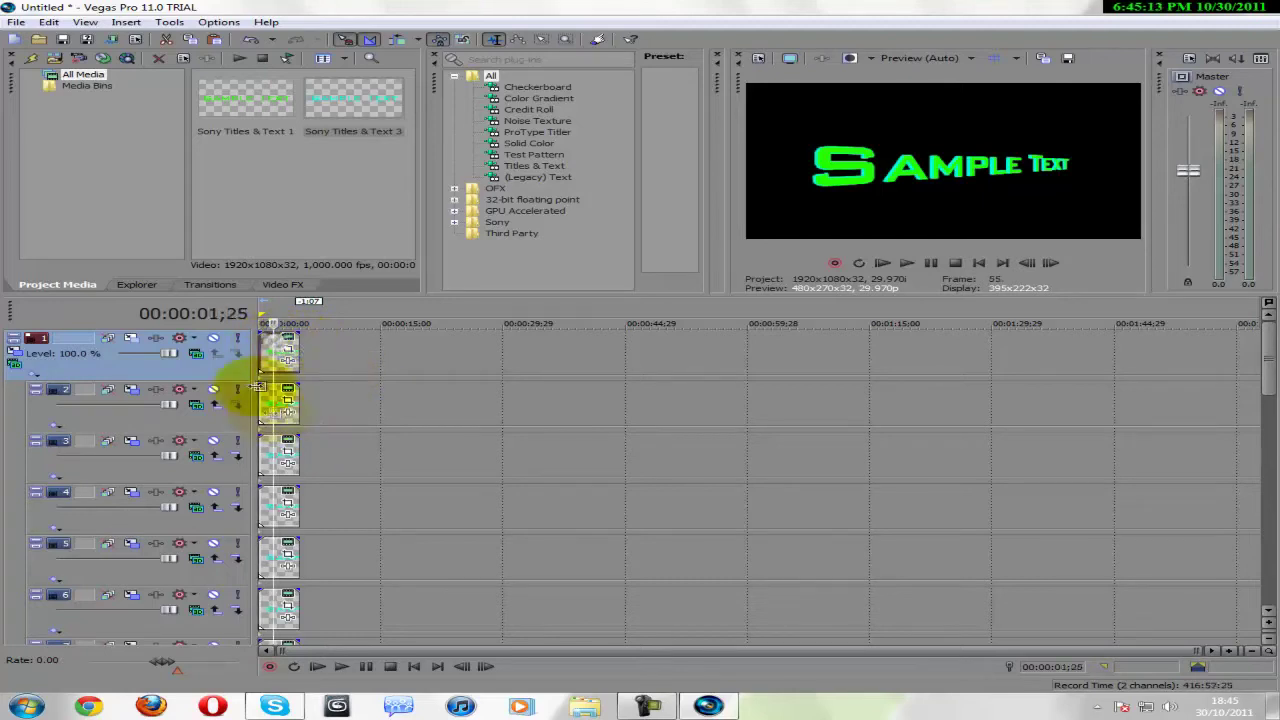
pyautogui.click(288, 343)
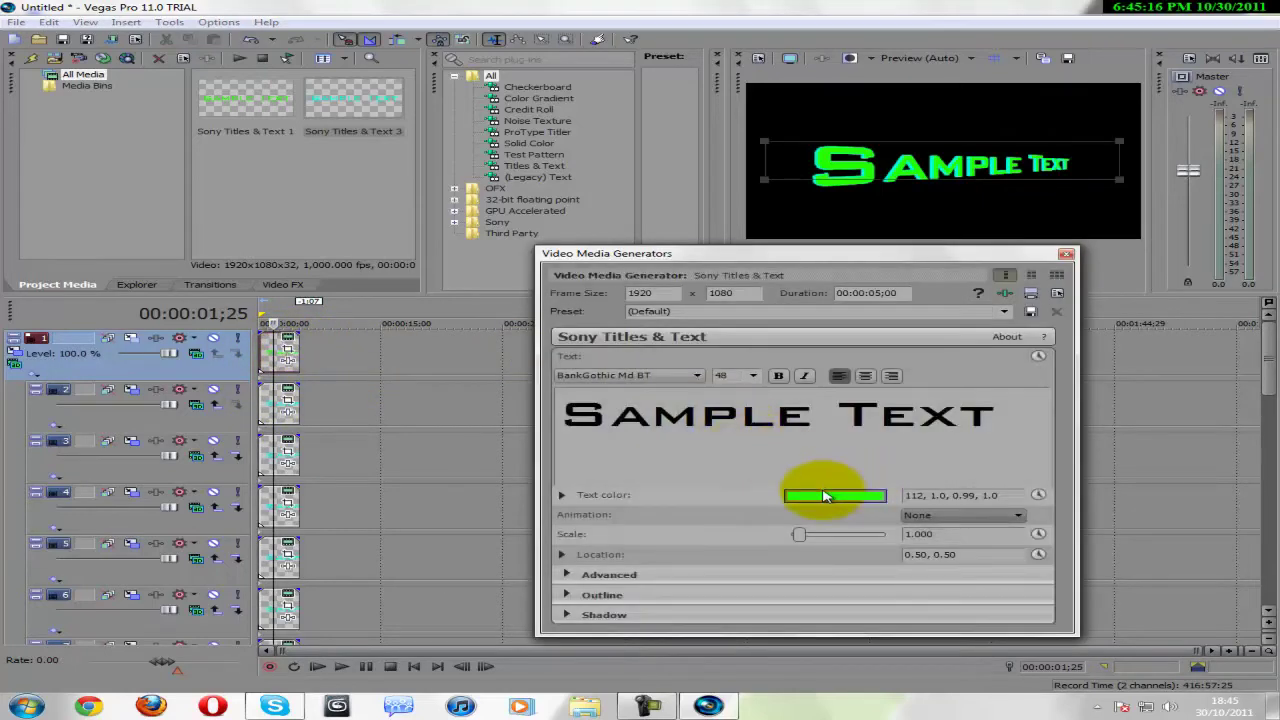
pyautogui.click(826, 496)
pyautogui.click(1065, 257)
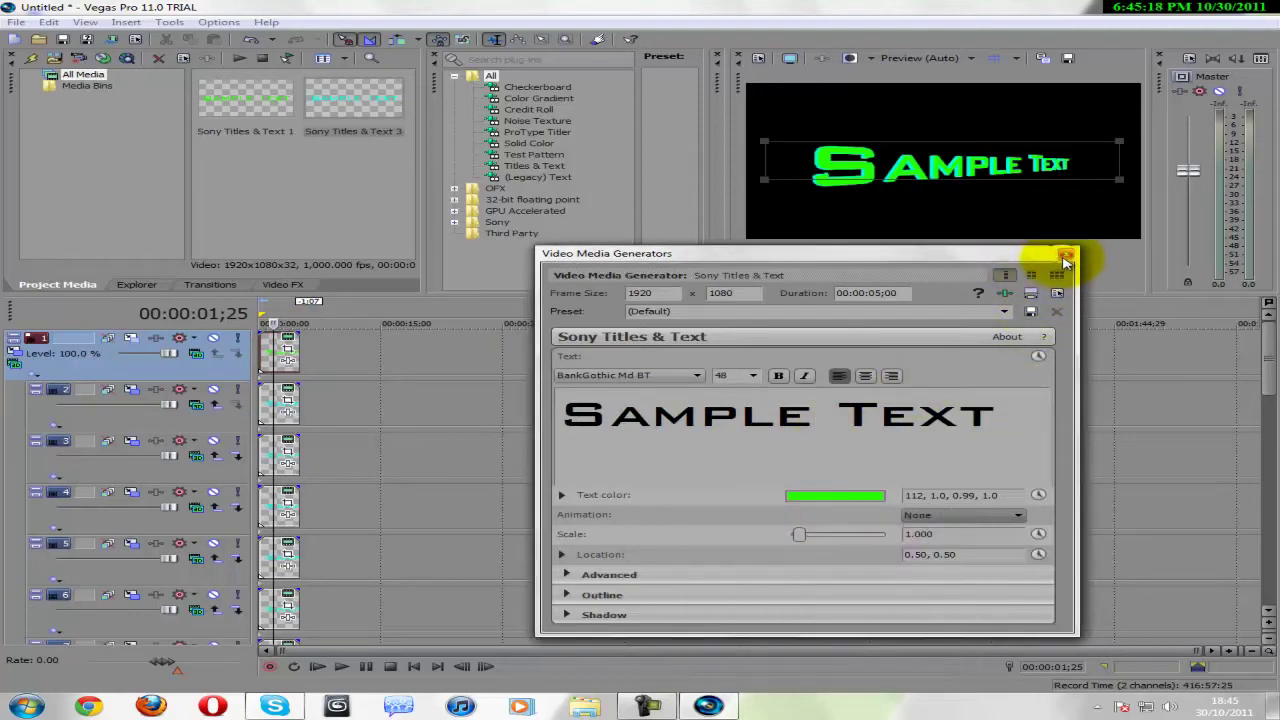
pyautogui.click(1065, 257)
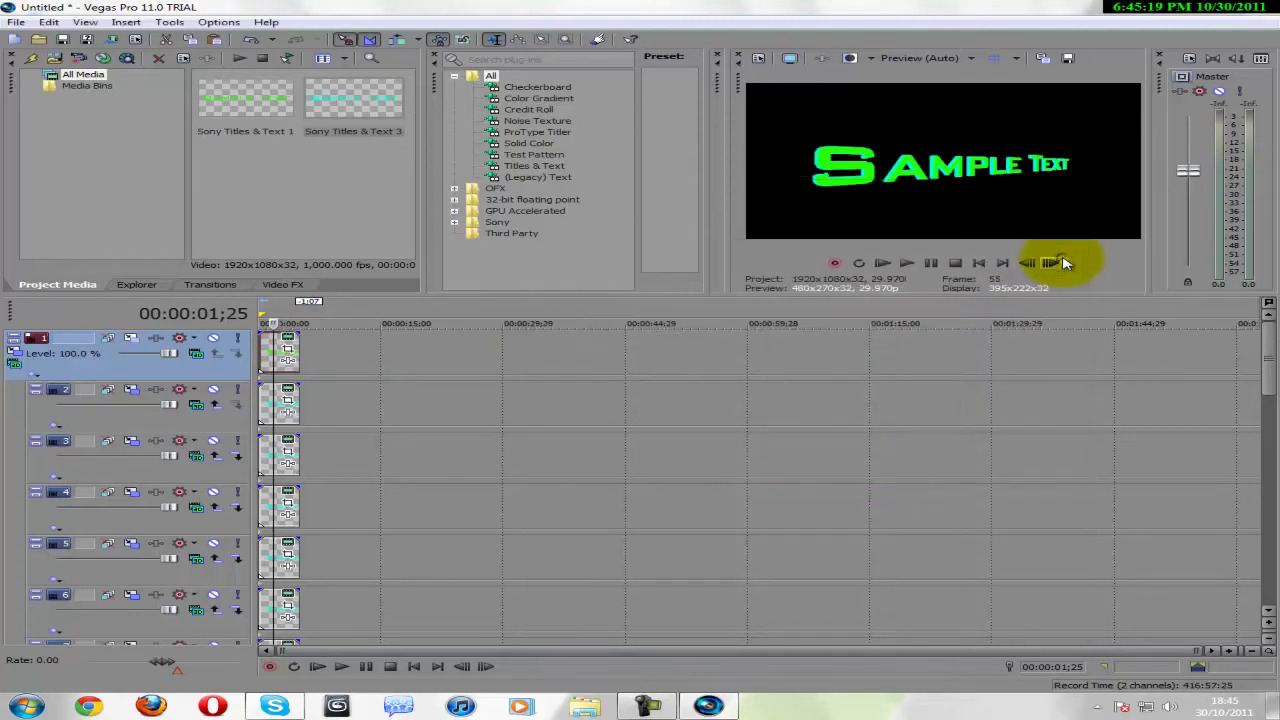
# Restore the box in the parent track motion of track 1 to its default position and orientation.
pyautogui.click(16, 352)
pyautogui.rightClick(835, 478)
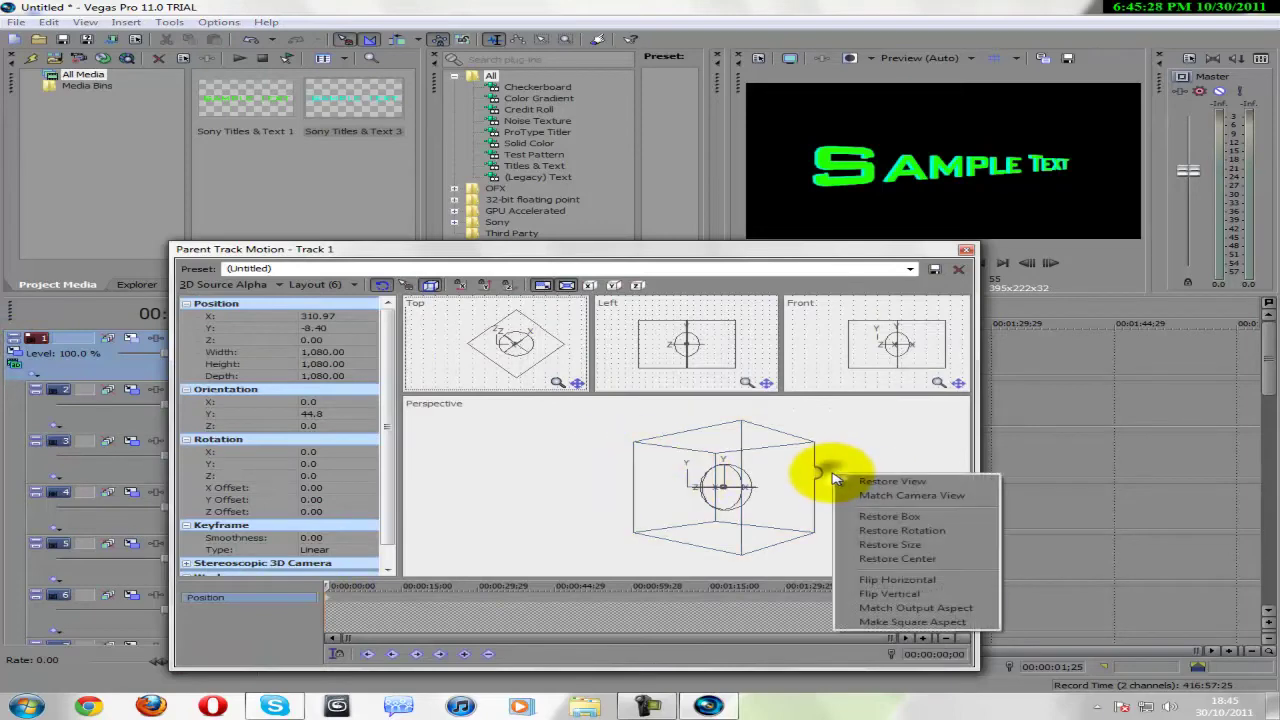
pyautogui.click(866, 517)
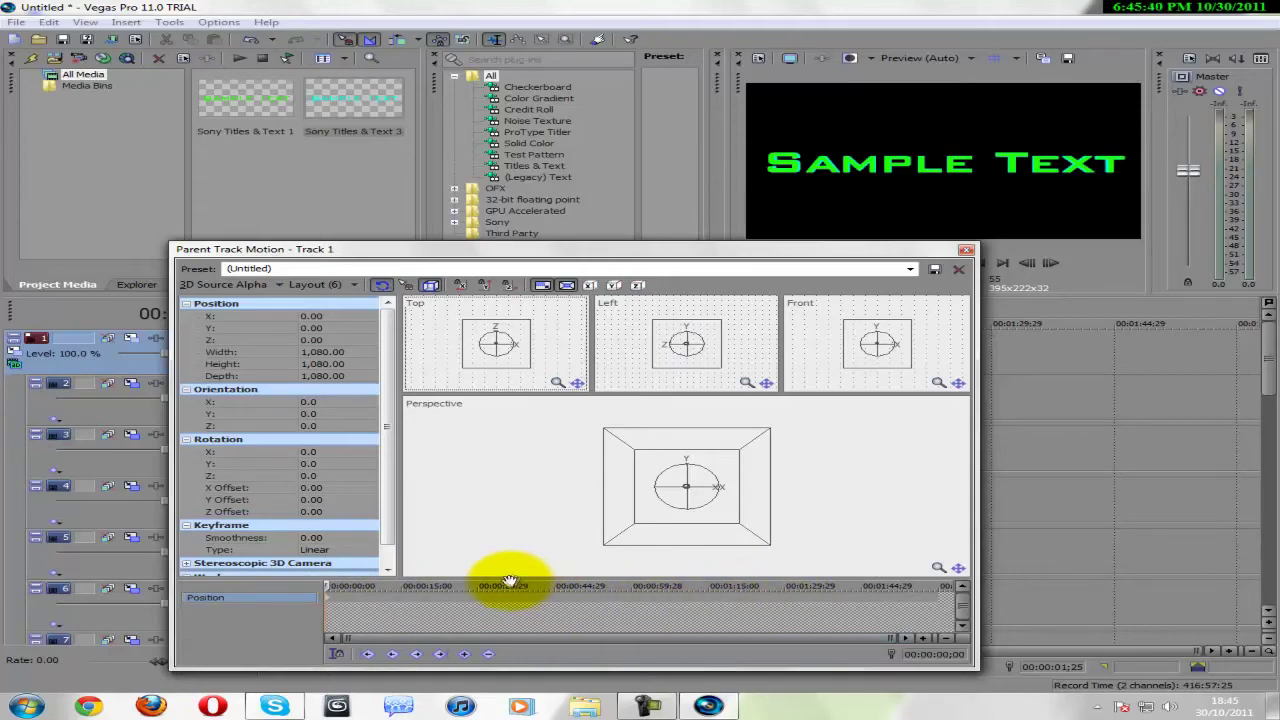
# Zoom in on the parent track motion's keyframe timeline and add a position keyframe at 00:00:05;02.
pyautogui.moveTo(302, 580); pyautogui.dragTo(287, 618)
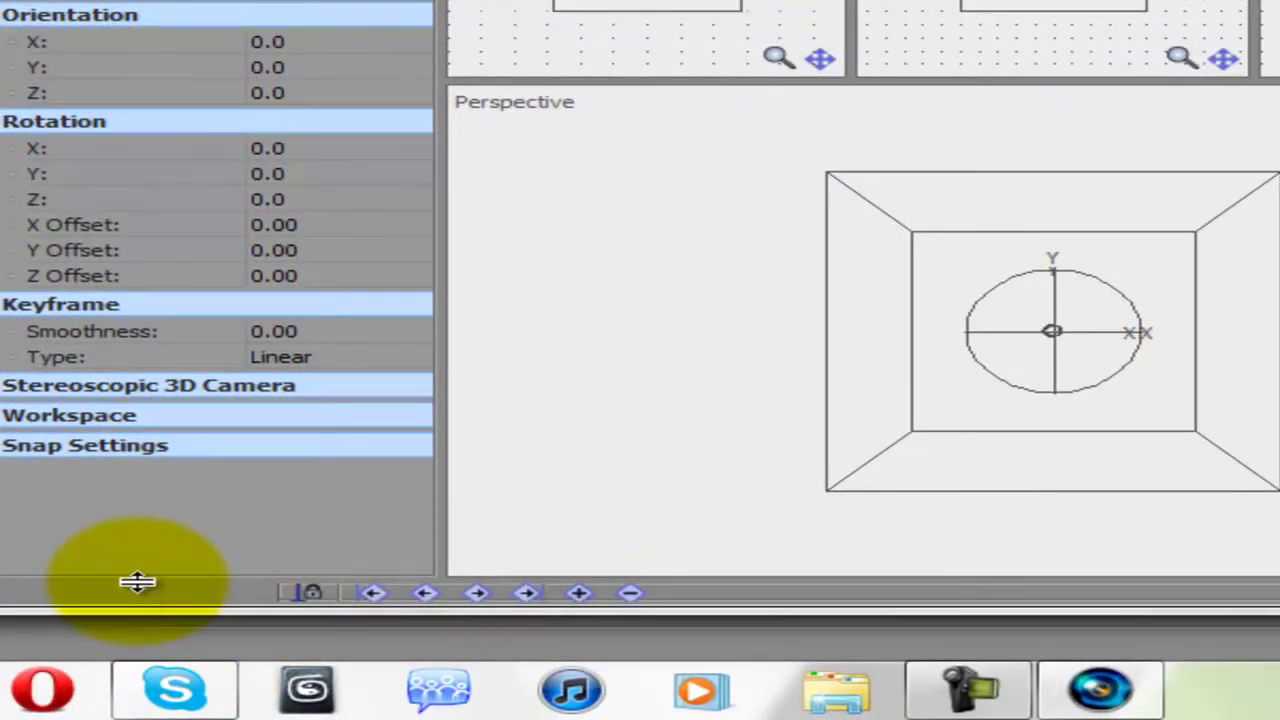
pyautogui.moveTo(137, 582); pyautogui.dragTo(205, 466)
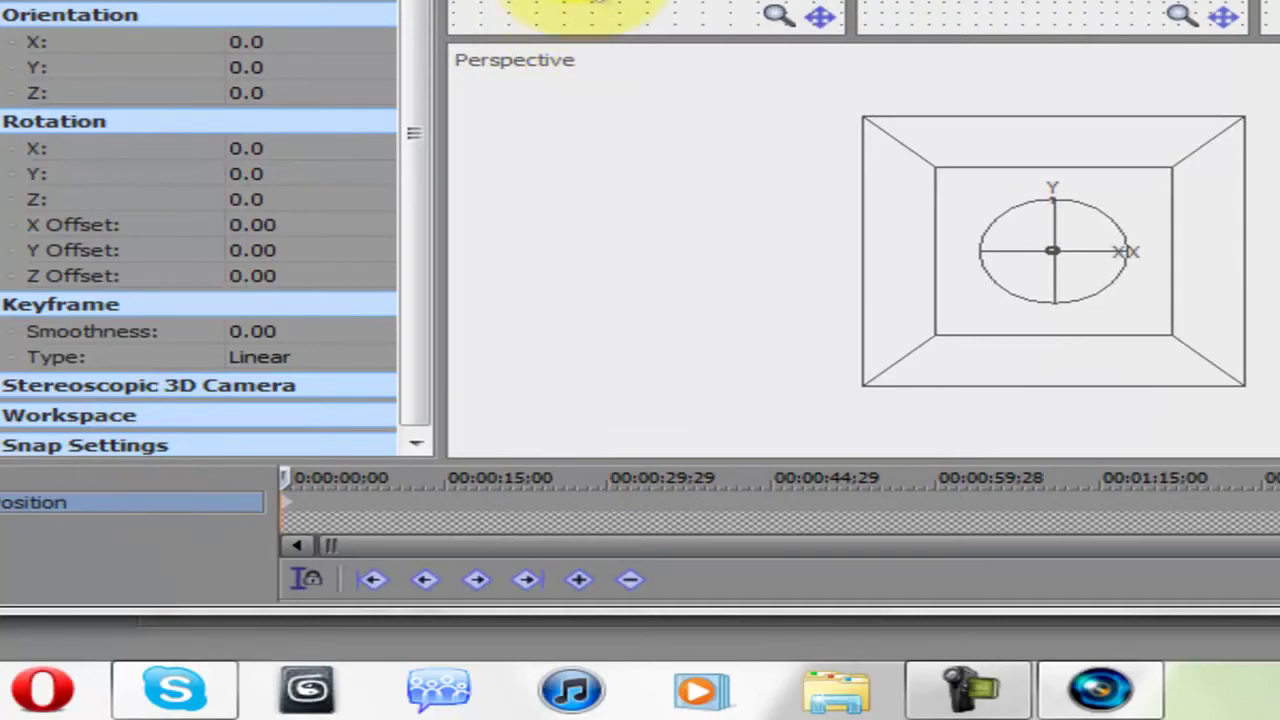
pyautogui.click(336, 505)
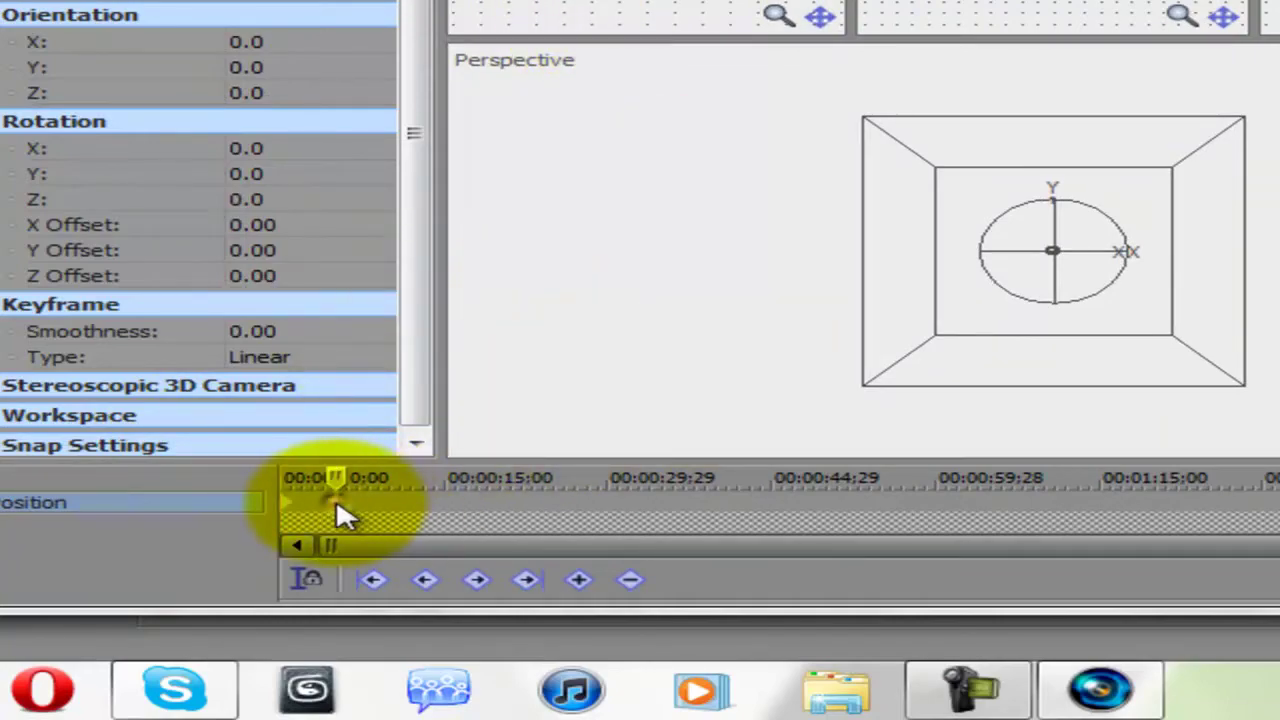
pyautogui.click(421, 511)
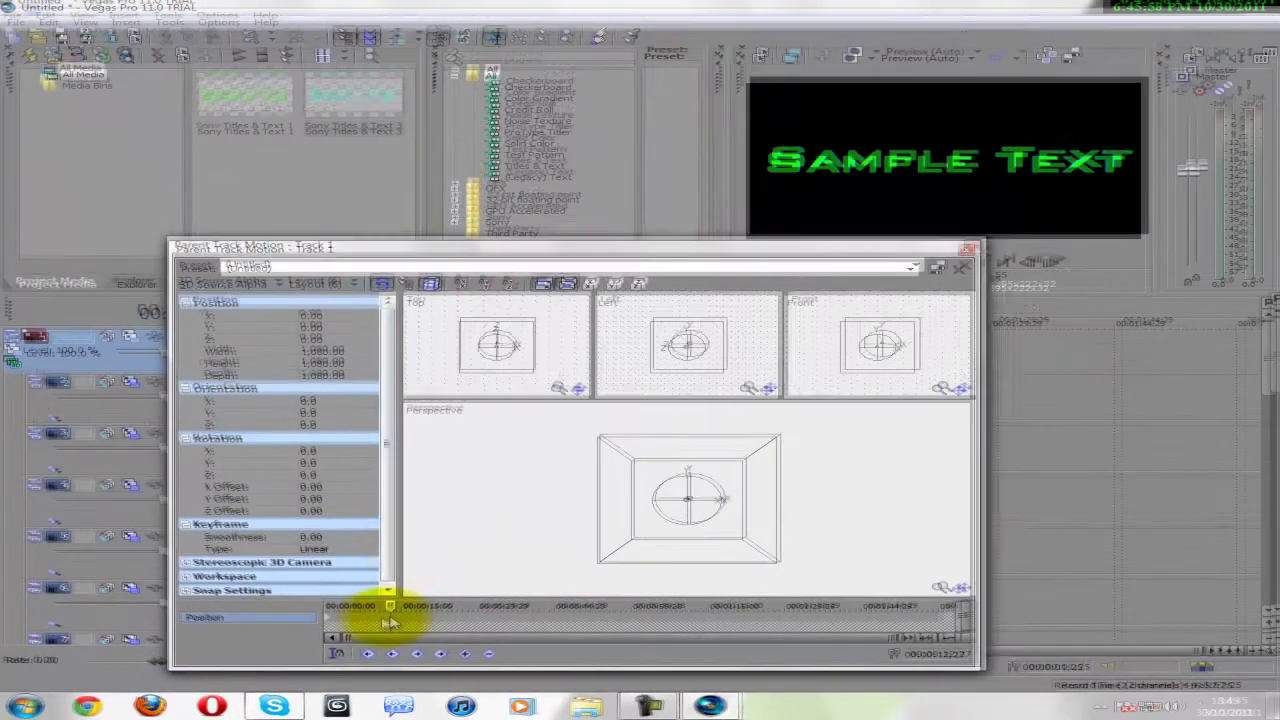
pyautogui.scroll(3, 413, 630)
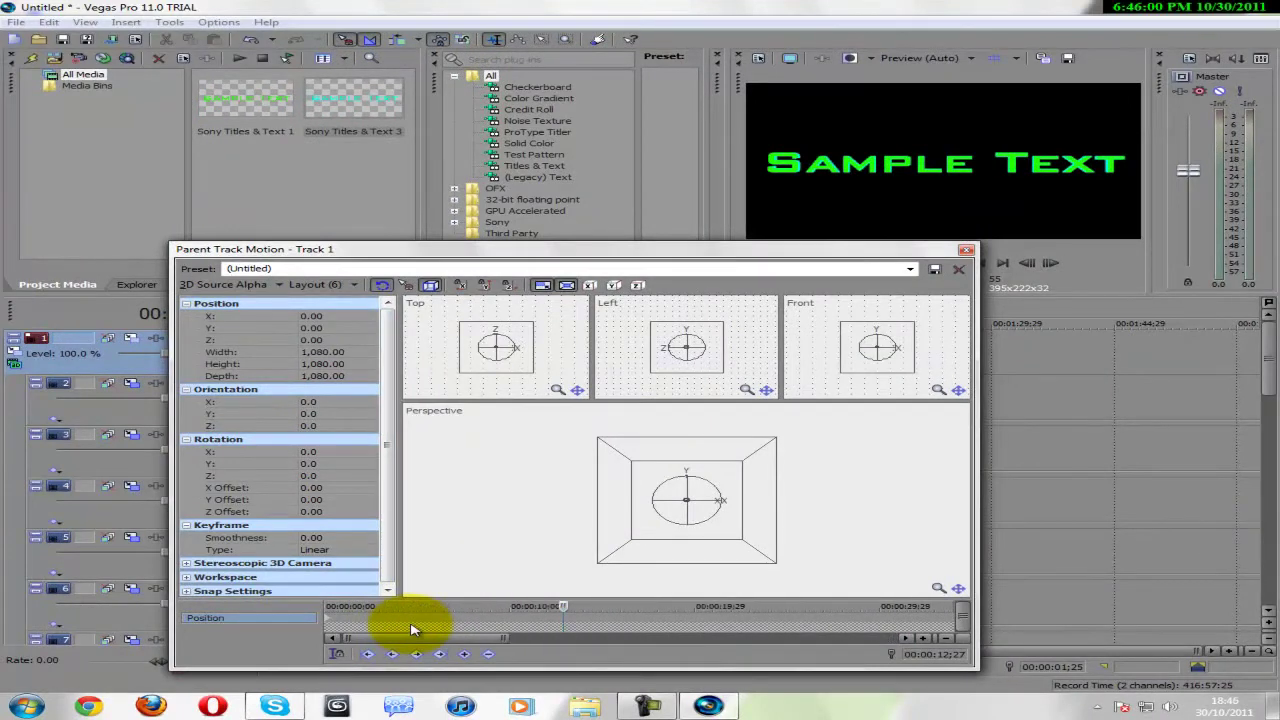
pyautogui.moveTo(505, 638); pyautogui.dragTo(391, 645)
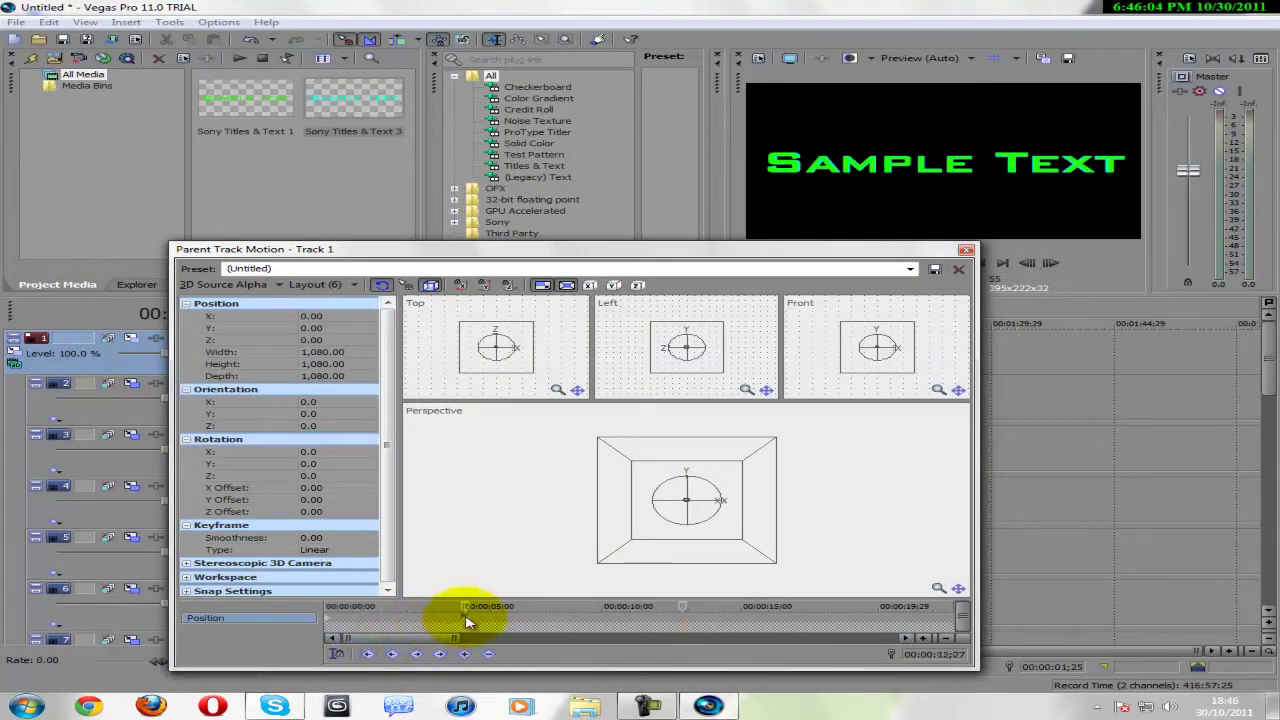
pyautogui.moveTo(457, 251); pyautogui.dragTo(716, 228)
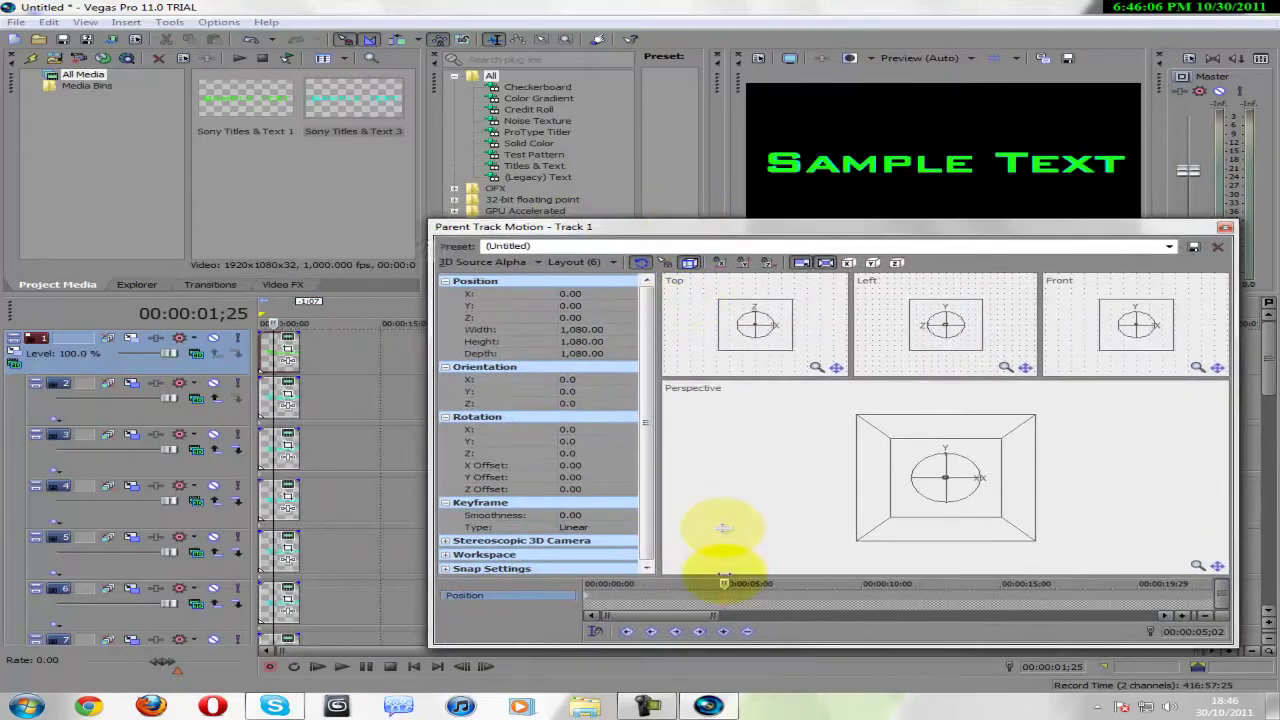
pyautogui.click(724, 632)
# Add a parent motion keyframe at about 2 seconds, rotating the box around its Y axis and shifting it sideways.
pyautogui.click(300, 346)
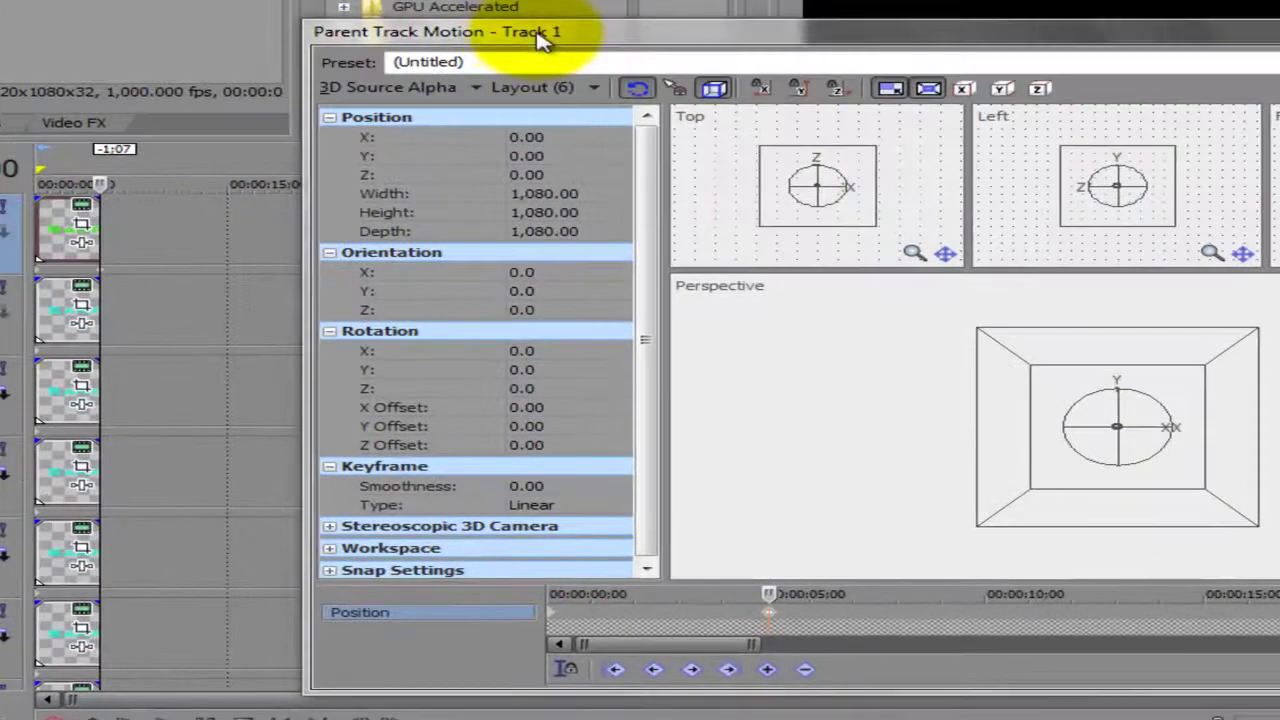
pyautogui.moveTo(540, 35); pyautogui.dragTo(575, 85)
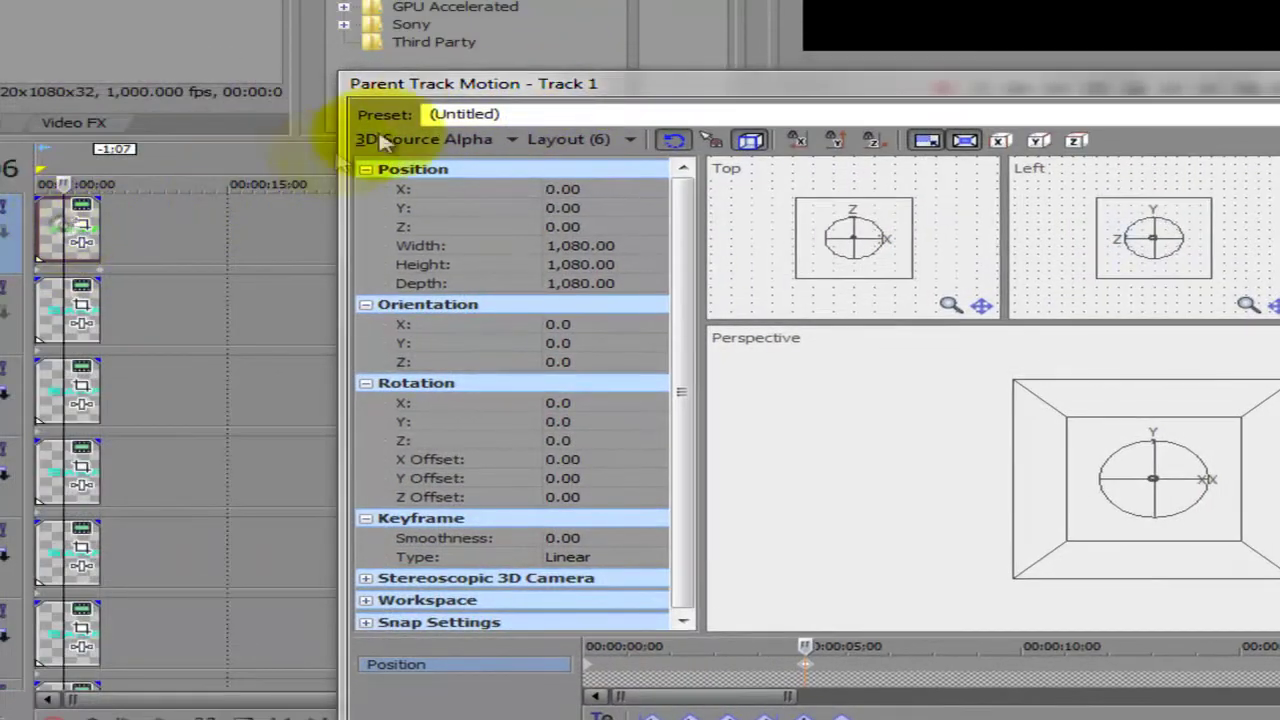
pyautogui.moveTo(471, 84); pyautogui.dragTo(136, 34)
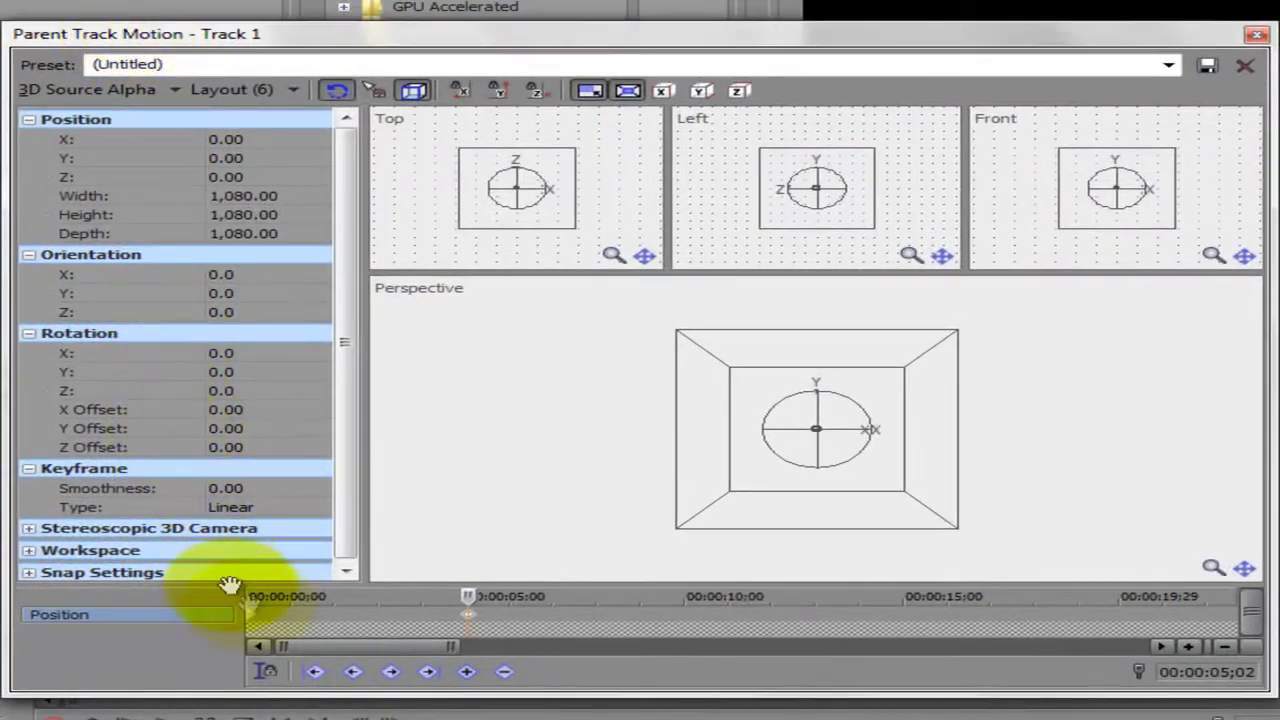
pyautogui.click(300, 614)
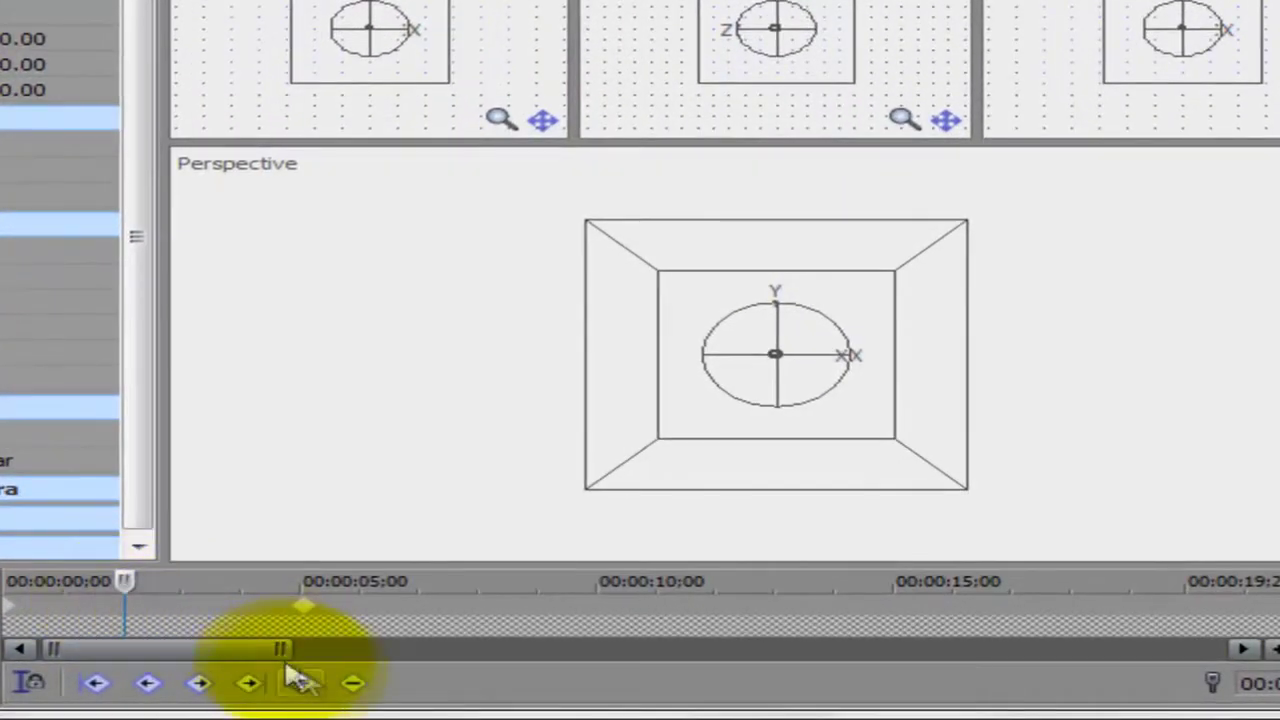
pyautogui.click(310, 681)
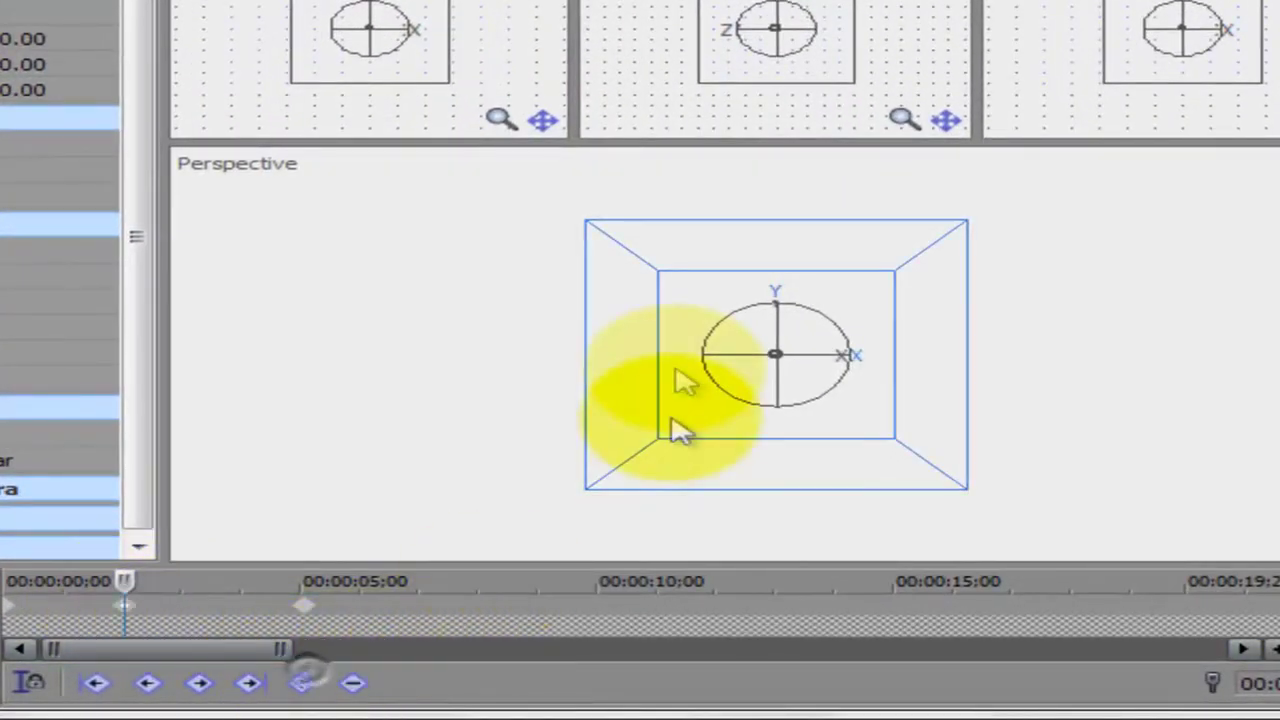
pyautogui.moveTo(737, 349); pyautogui.dragTo(966, 349)
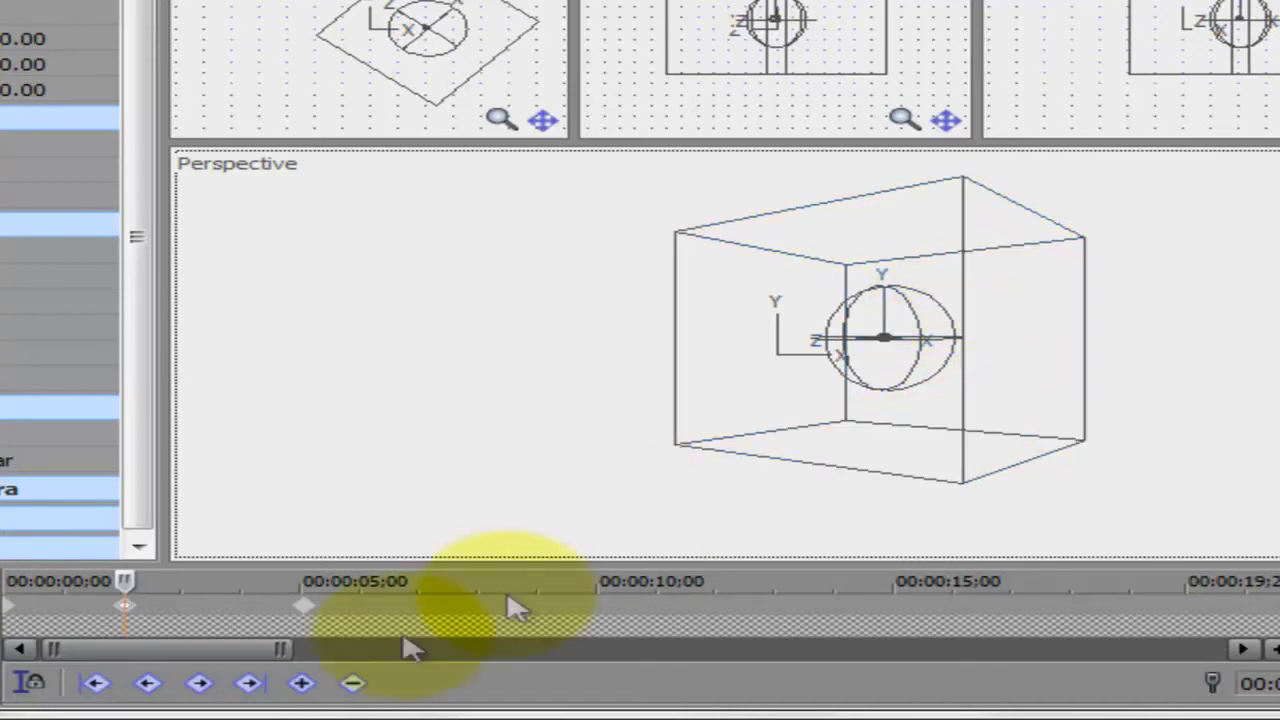
# Rotate the parent box at 00:00:03;20 to a Y orientation of about -55 degrees and preview the animation from the start.
pyautogui.click(220, 600)
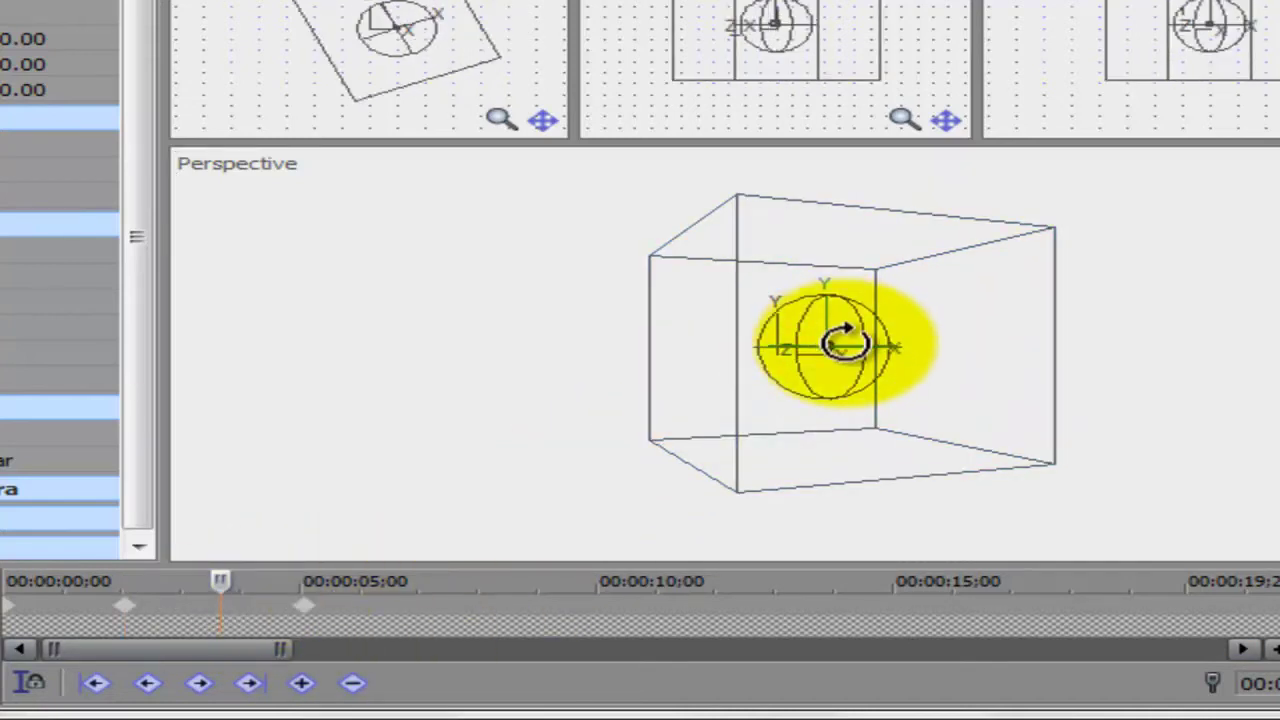
pyautogui.moveTo(850, 345); pyautogui.dragTo(786, 345)
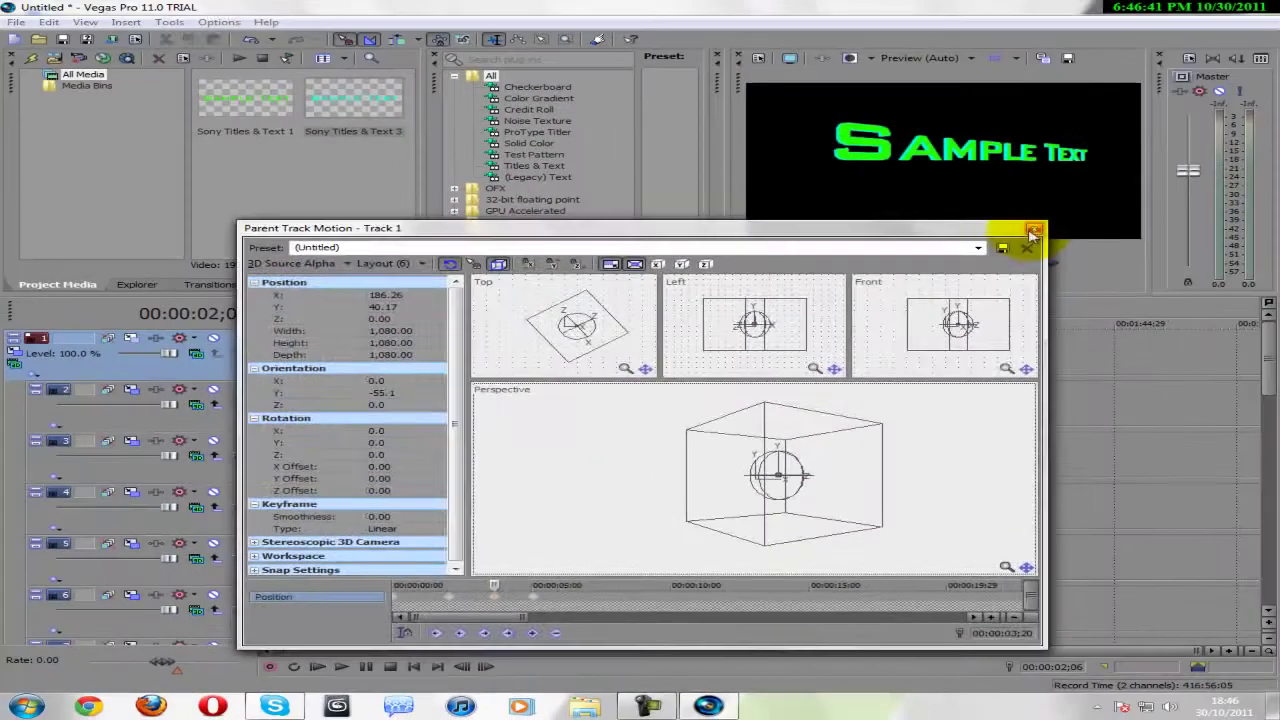
pyautogui.click(1170, 80)
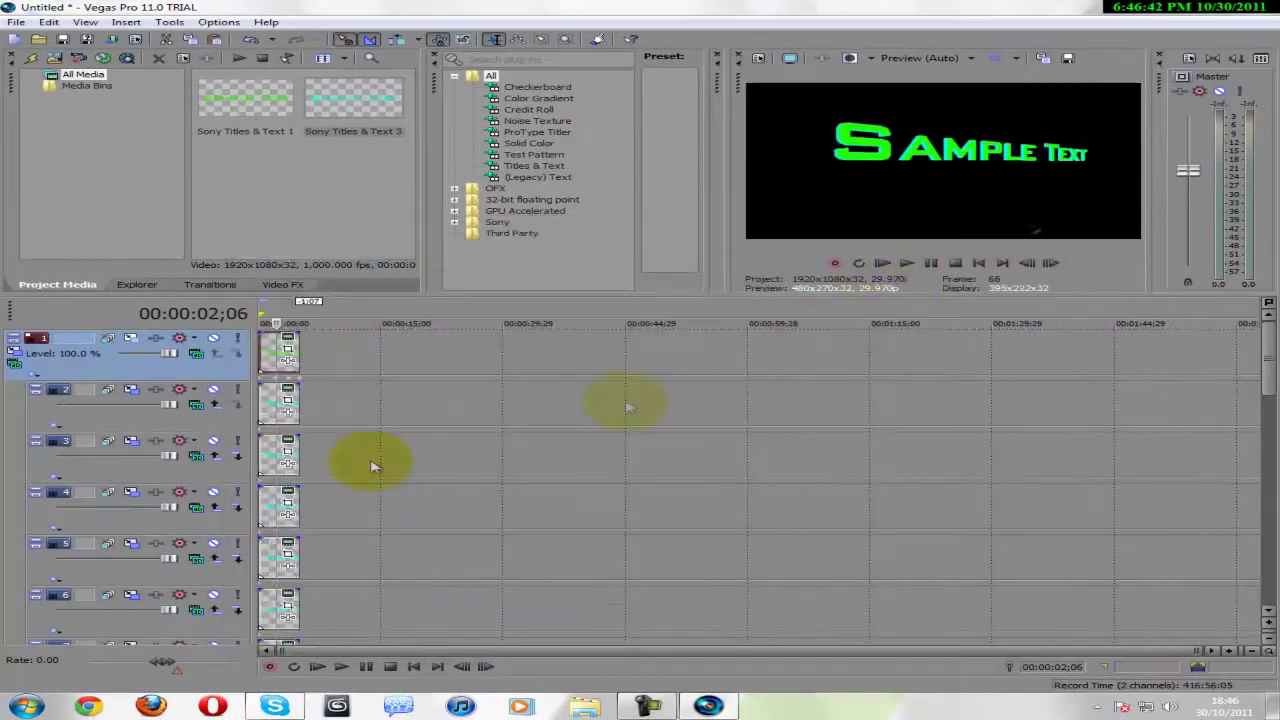
pyautogui.click(260, 401)
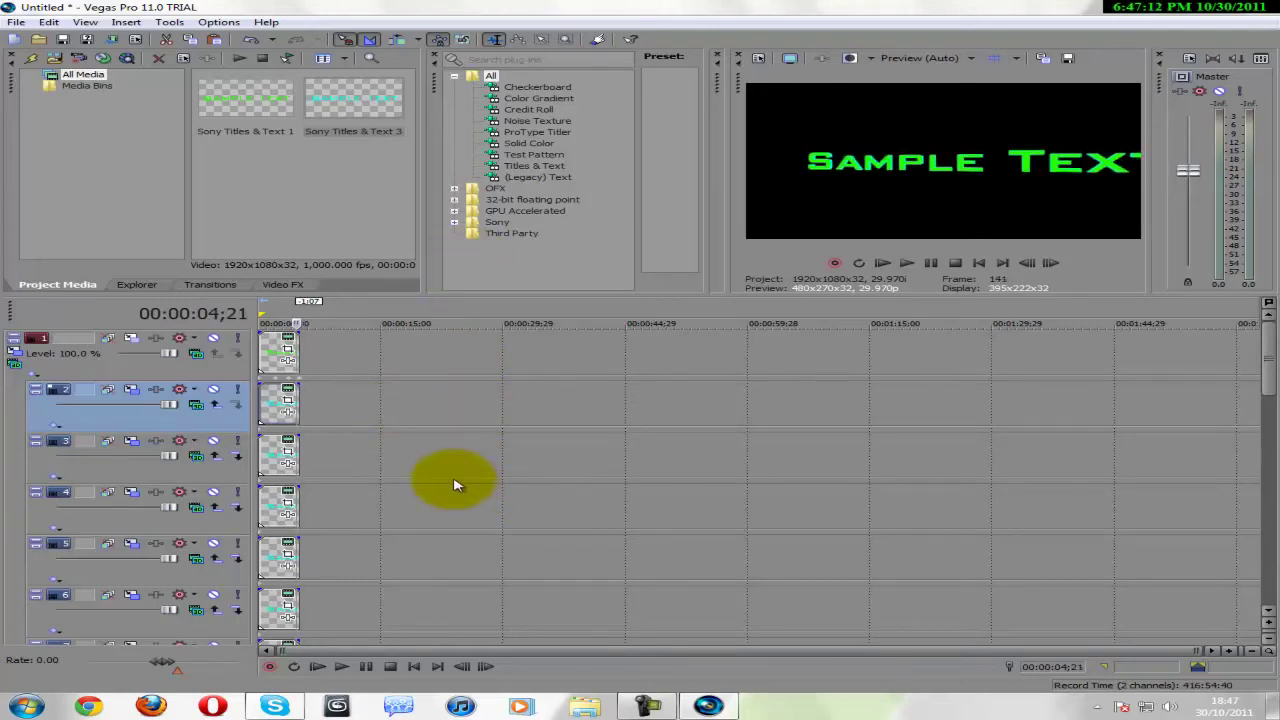
# With the playhead at 00:00:01;21, change the text color of the track 2 depth text to white (0, 0.0, 1.0, 1.0).
pyautogui.click(275, 352)
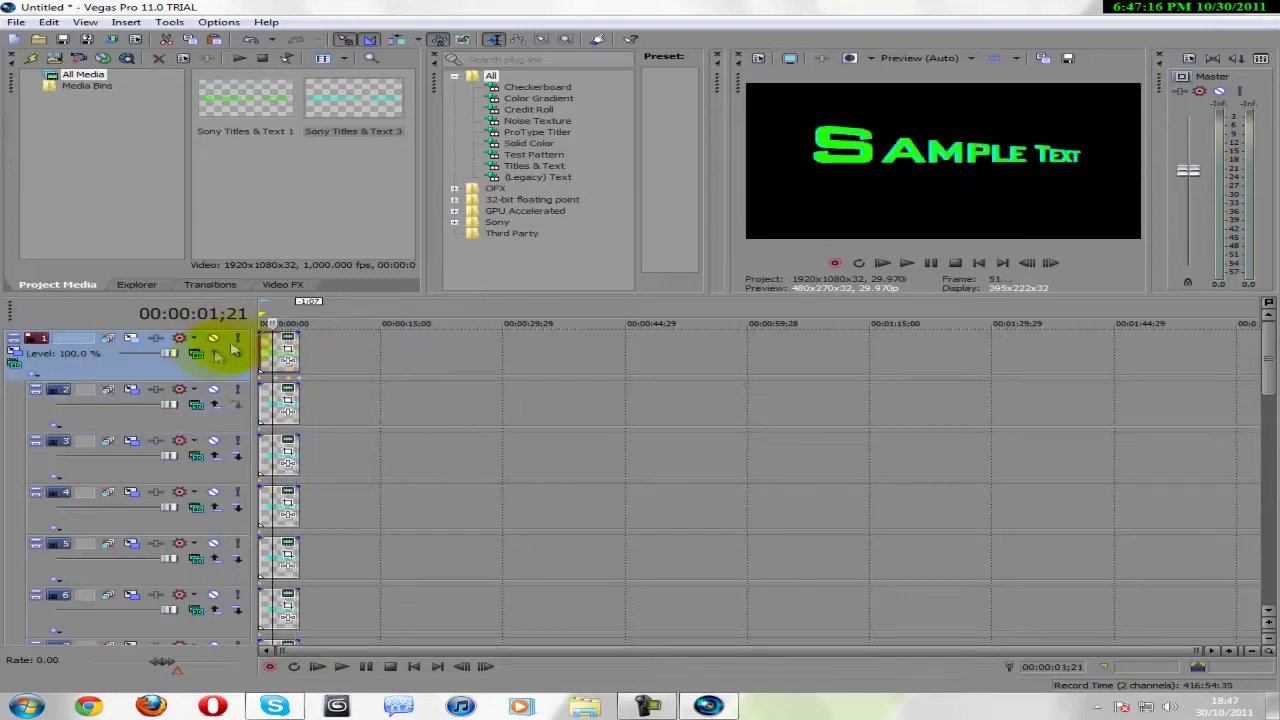
pyautogui.click(288, 392)
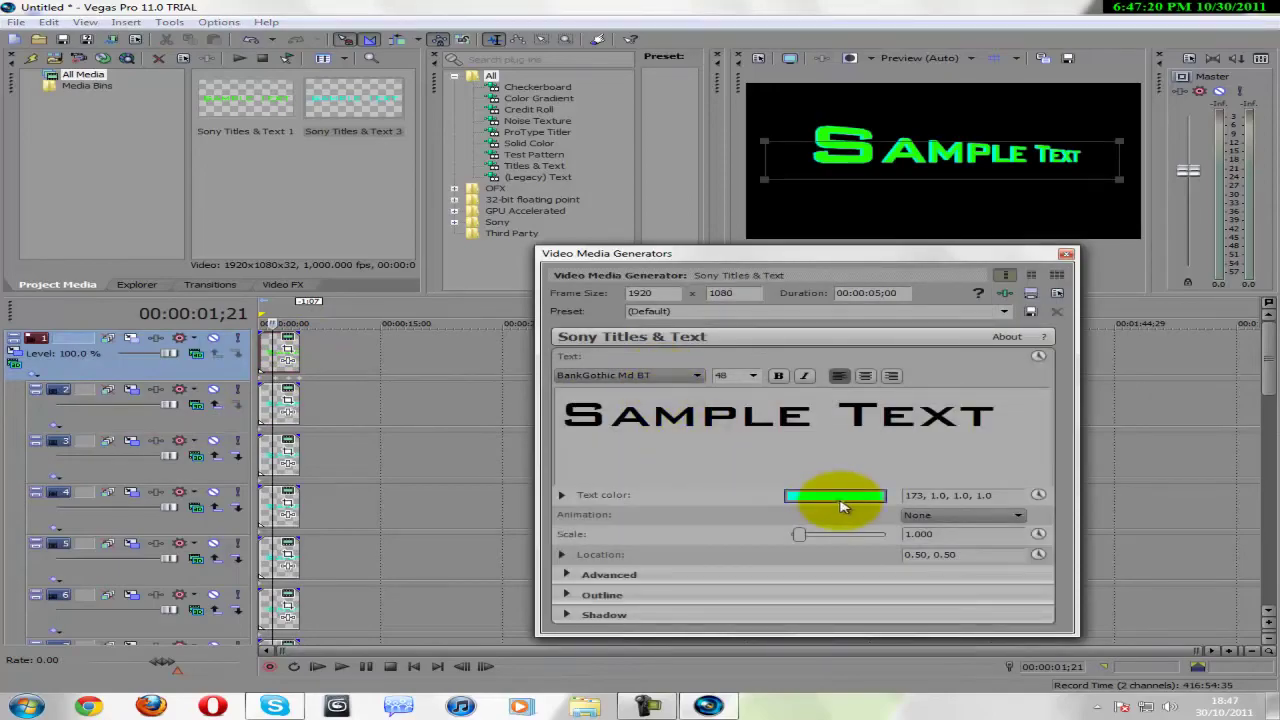
pyautogui.click(843, 507)
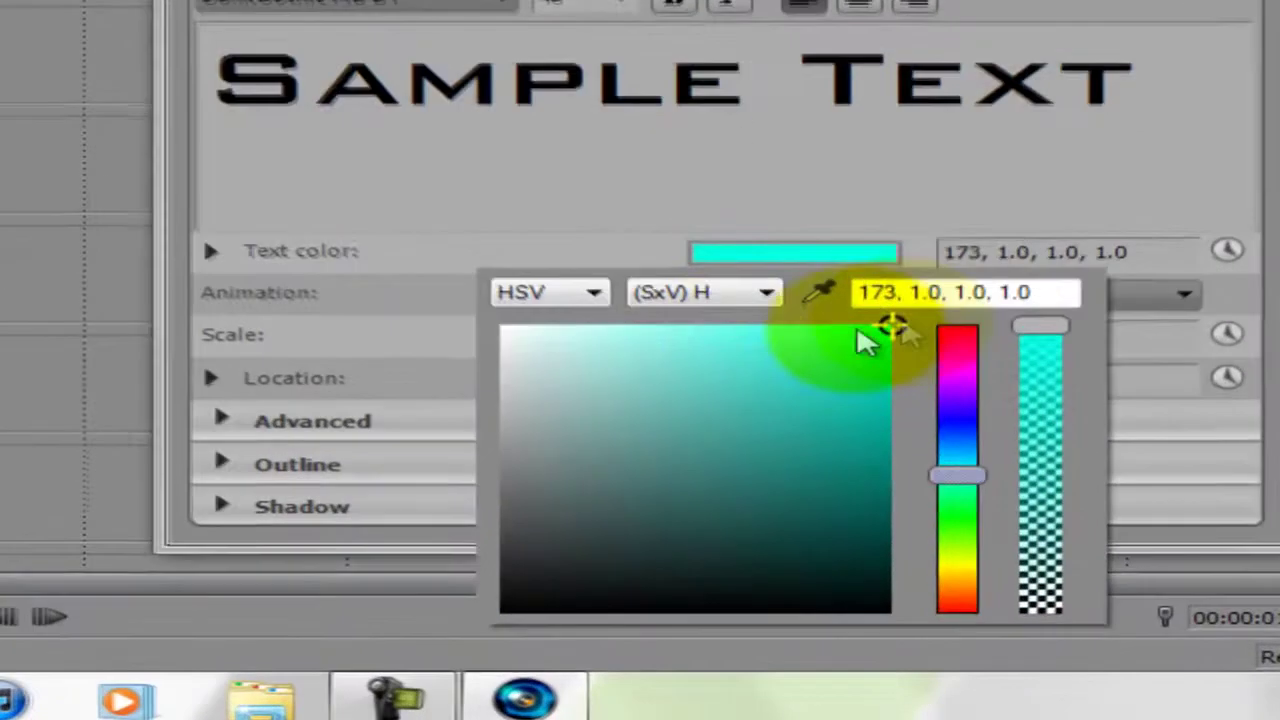
pyautogui.click(837, 533)
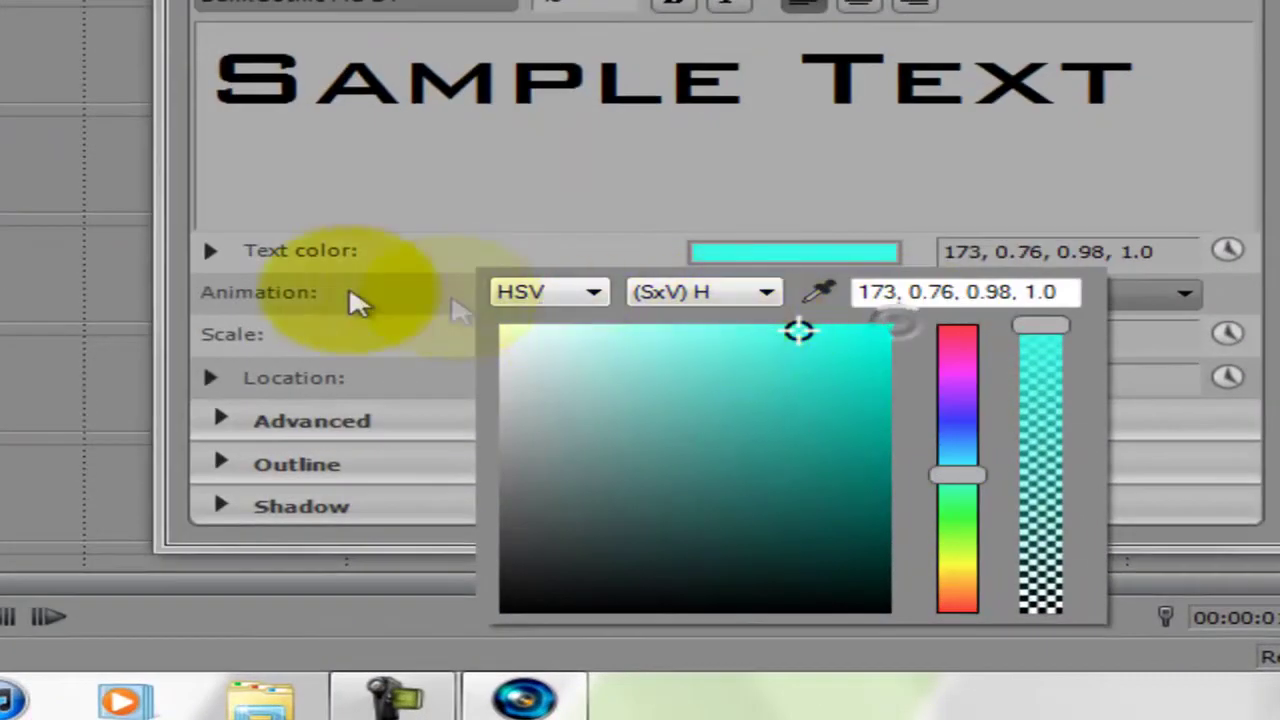
pyautogui.moveTo(452, 300); pyautogui.dragTo(300, 283)
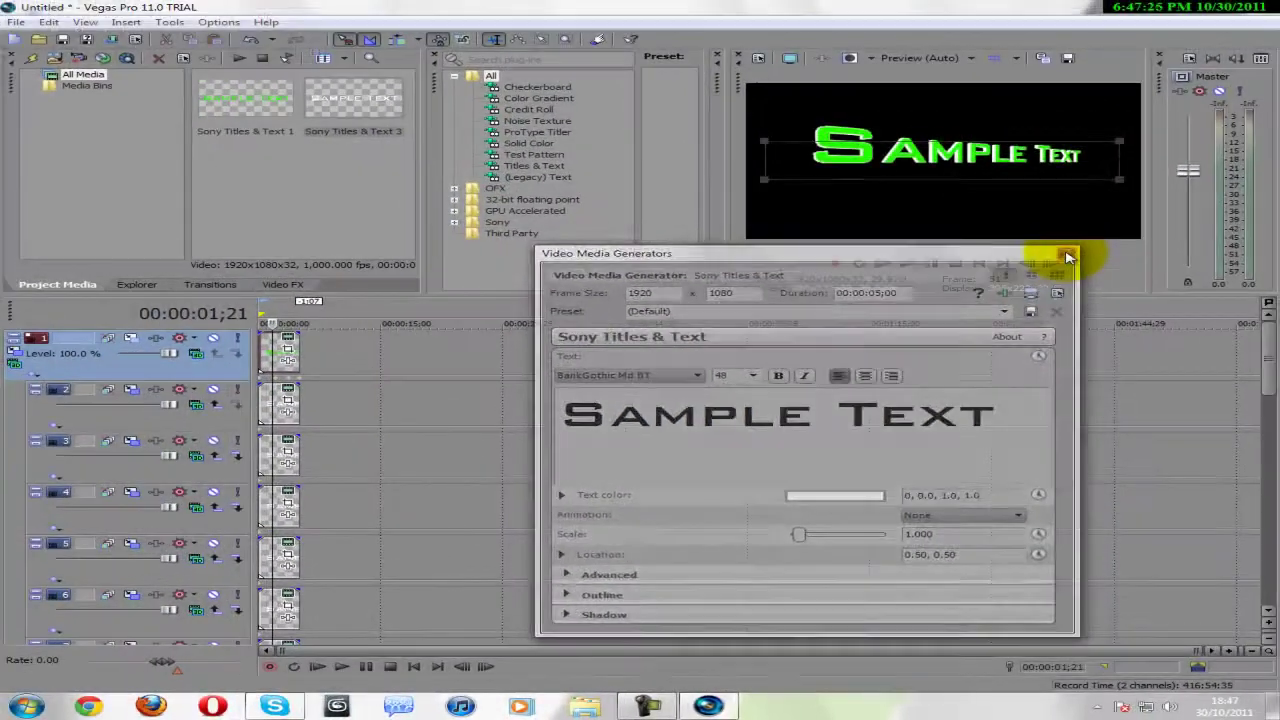
pyautogui.click(1063, 254)
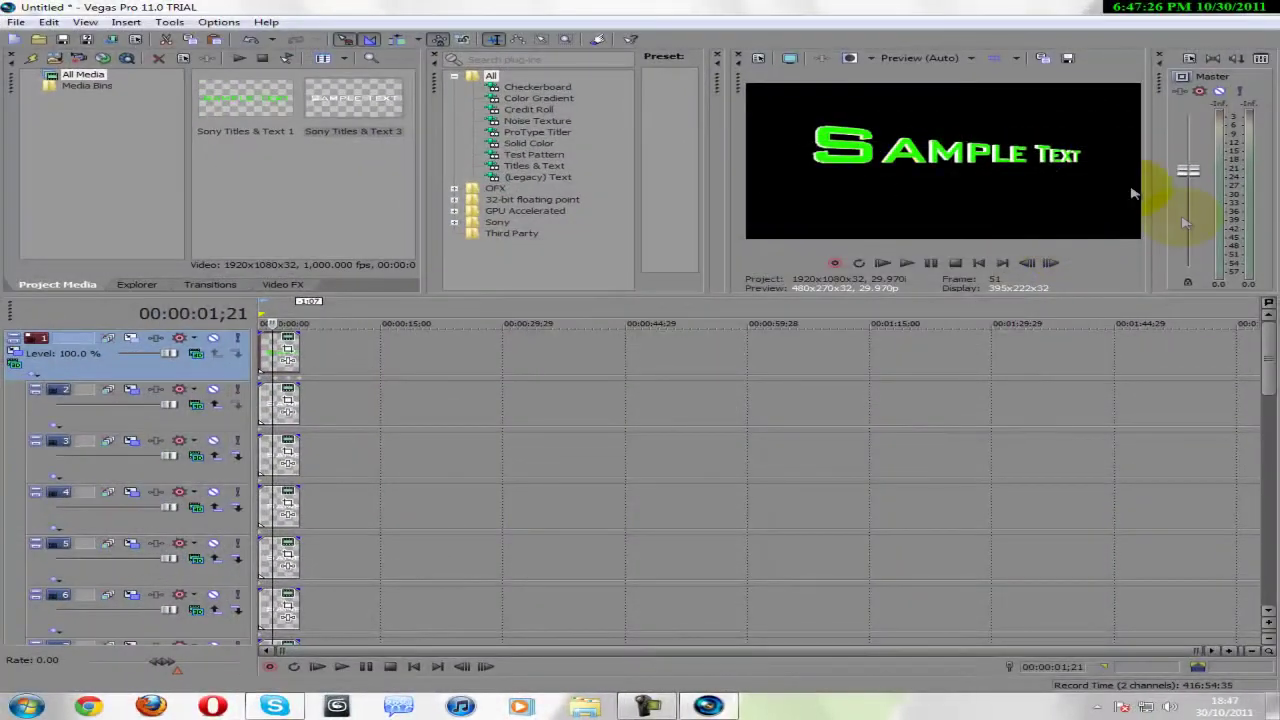
# Shrink the child text tracks 21 up to 12 one after another to minimum height in the track list.
pyautogui.moveTo(1257, 400); pyautogui.dragTo(1171, 634)
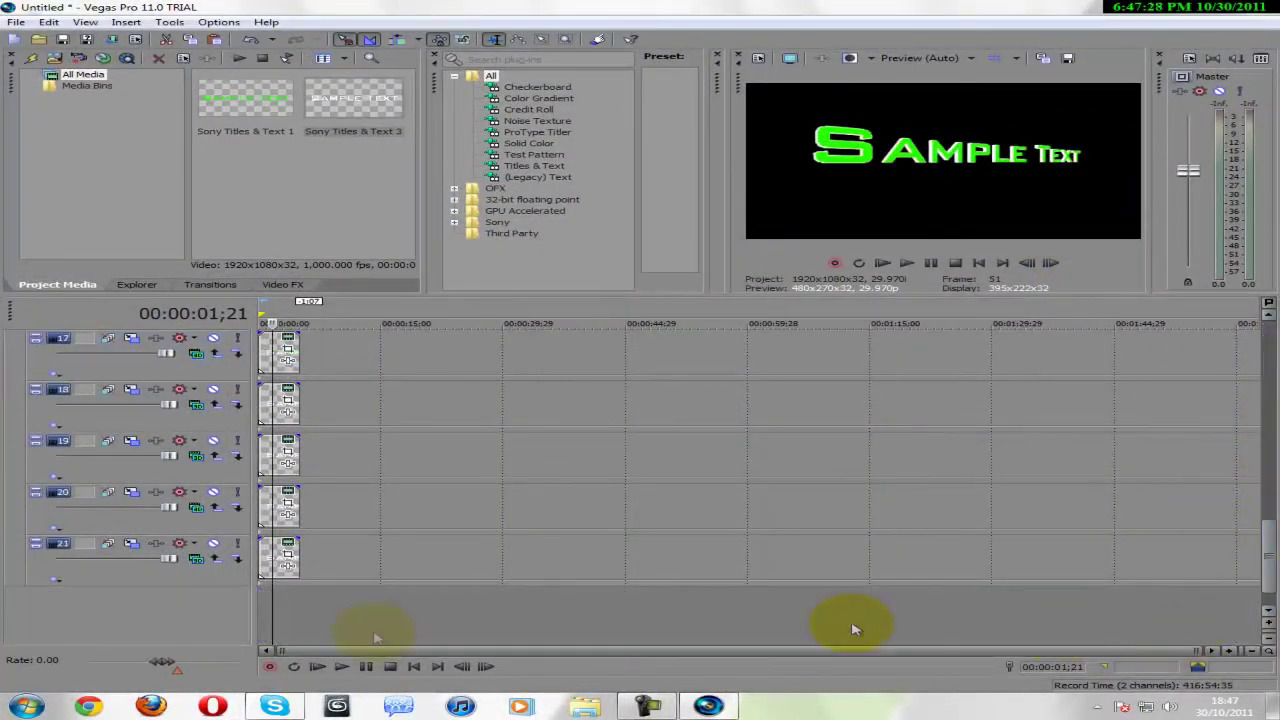
pyautogui.click(143, 578)
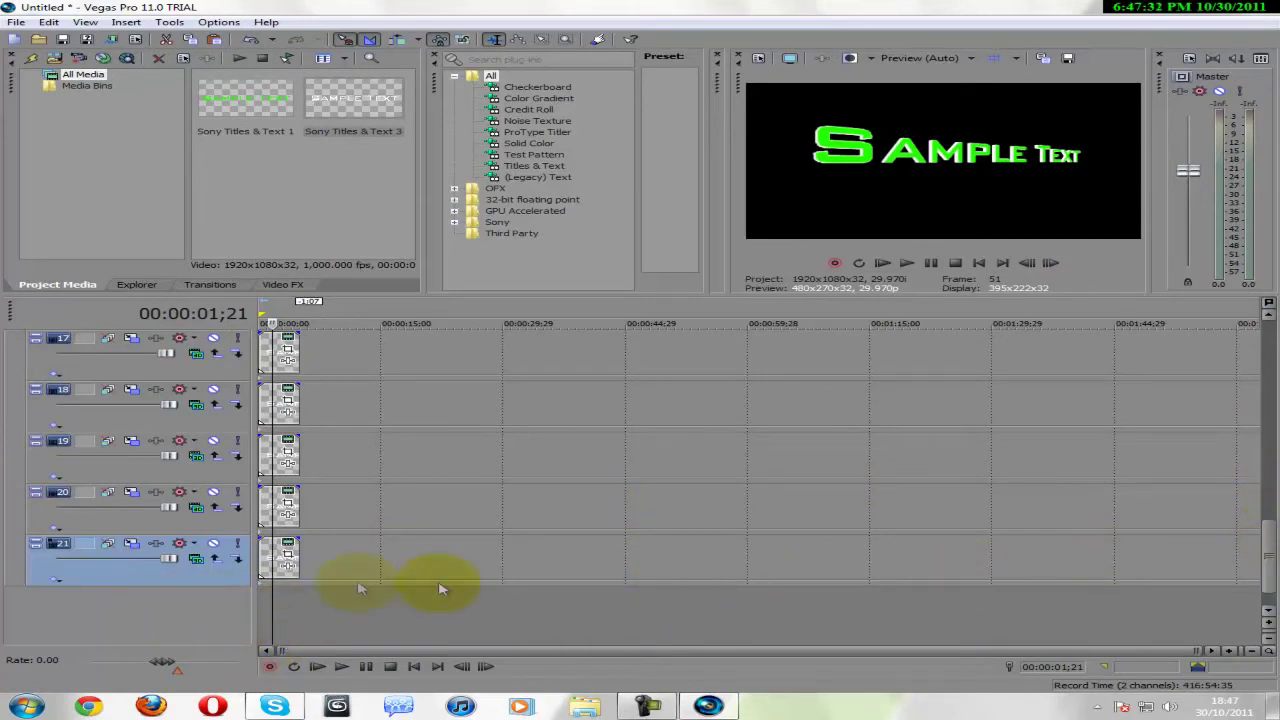
pyautogui.moveTo(190, 586); pyautogui.dragTo(194, 489)
pyautogui.moveTo(171, 537); pyautogui.dragTo(184, 491)
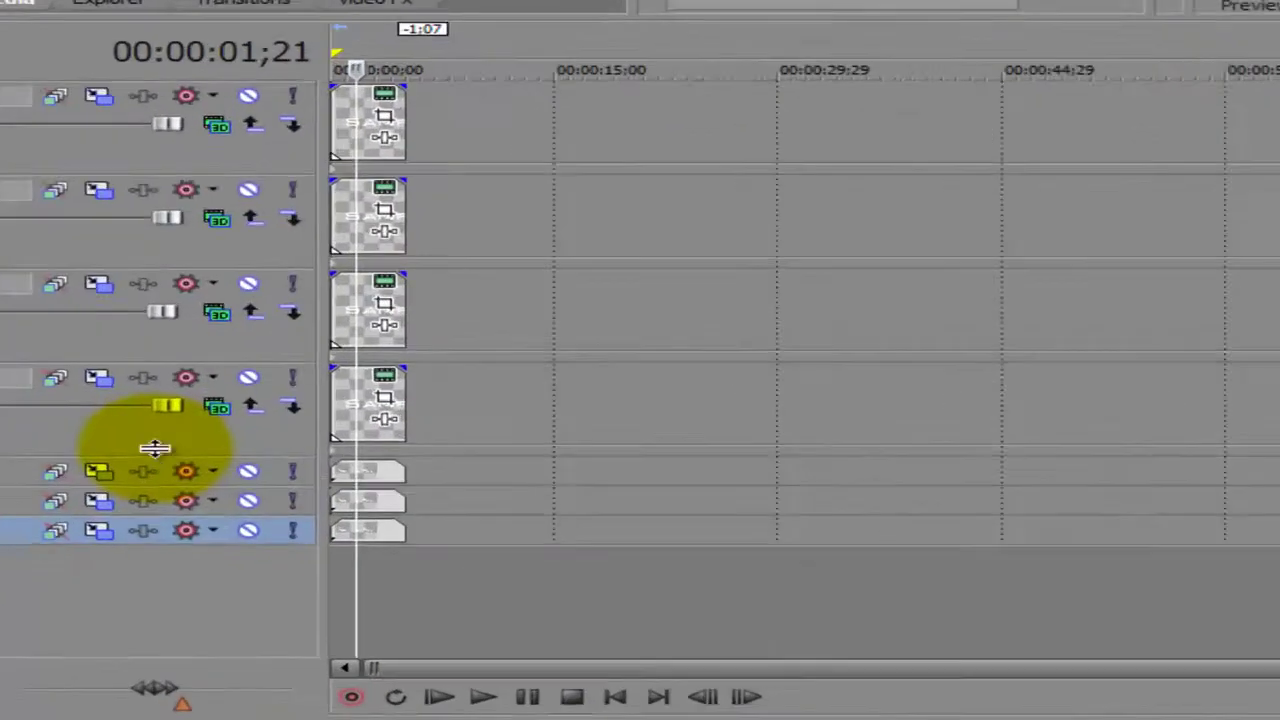
pyautogui.moveTo(161, 527); pyautogui.dragTo(181, 486)
pyautogui.hotkey('ctrl', 'shift', 'q')
pyautogui.hotkey('ctrl', 'shift', 'q')
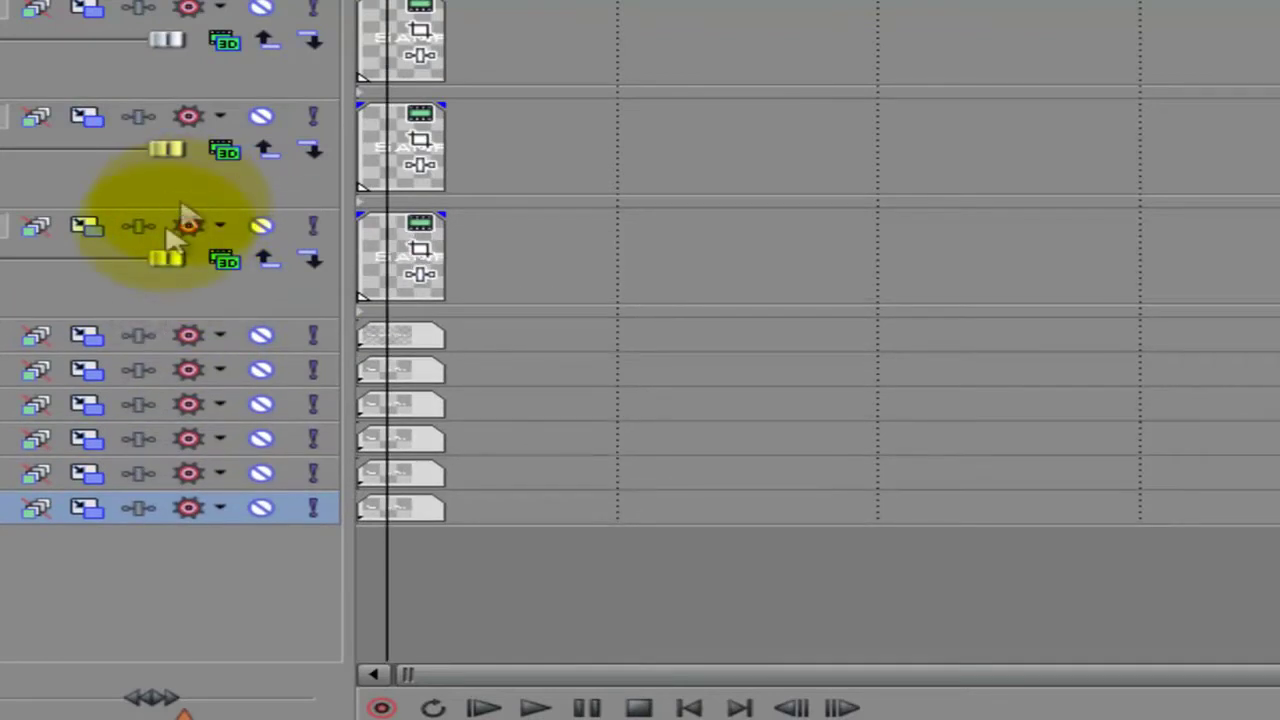
pyautogui.moveTo(157, 315); pyautogui.dragTo(175, 212)
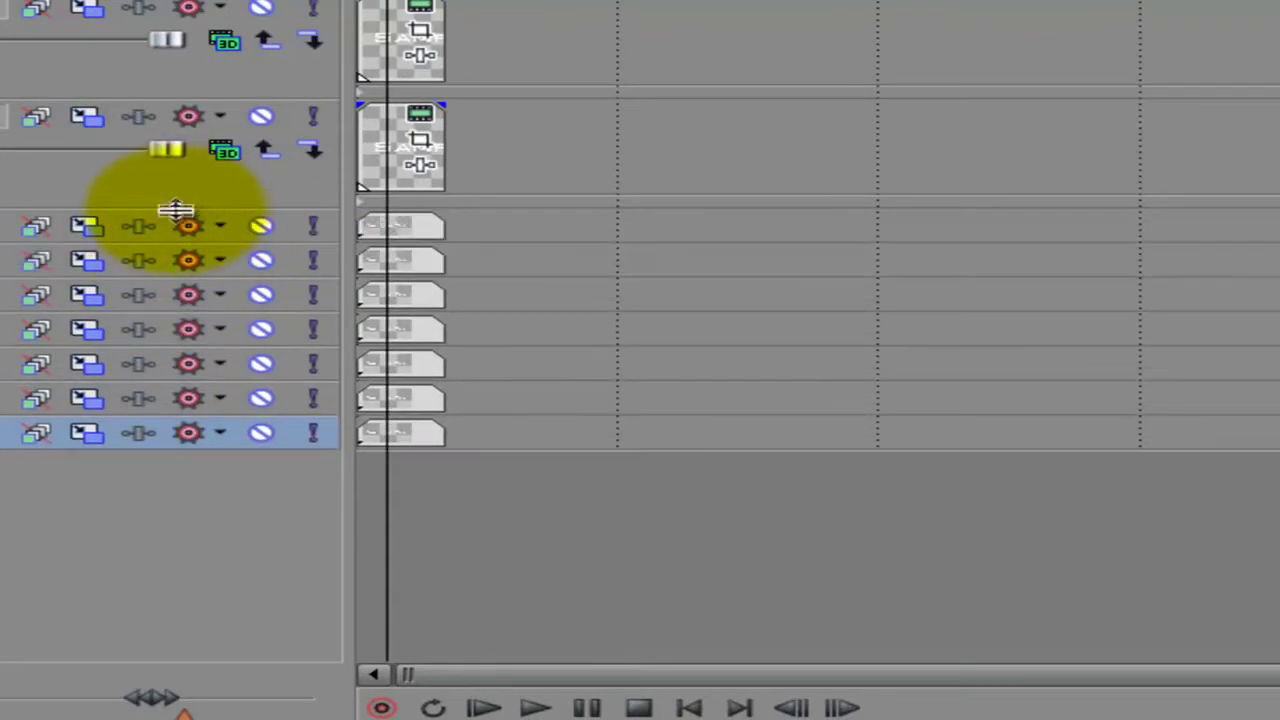
pyautogui.hotkey('ctrl', 'shift', 'q')
pyautogui.hotkey('ctrl', 'shift', 'q')
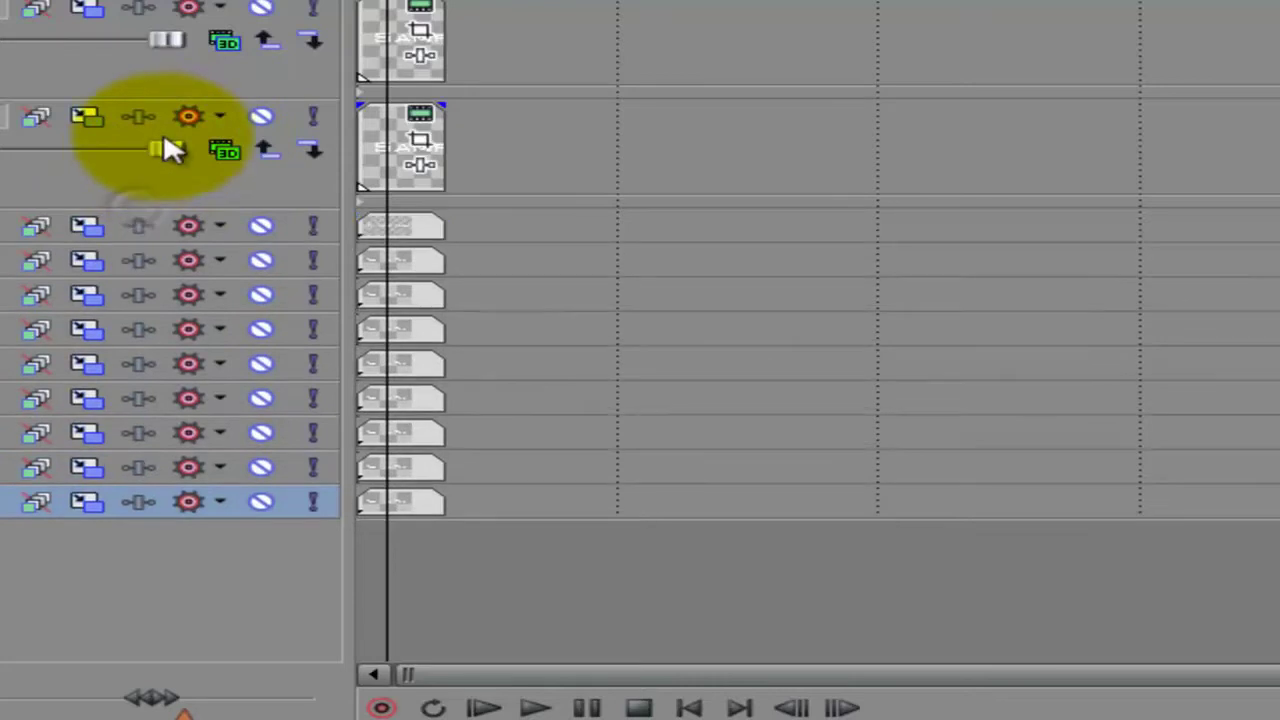
pyautogui.moveTo(157, 209); pyautogui.dragTo(194, 109)
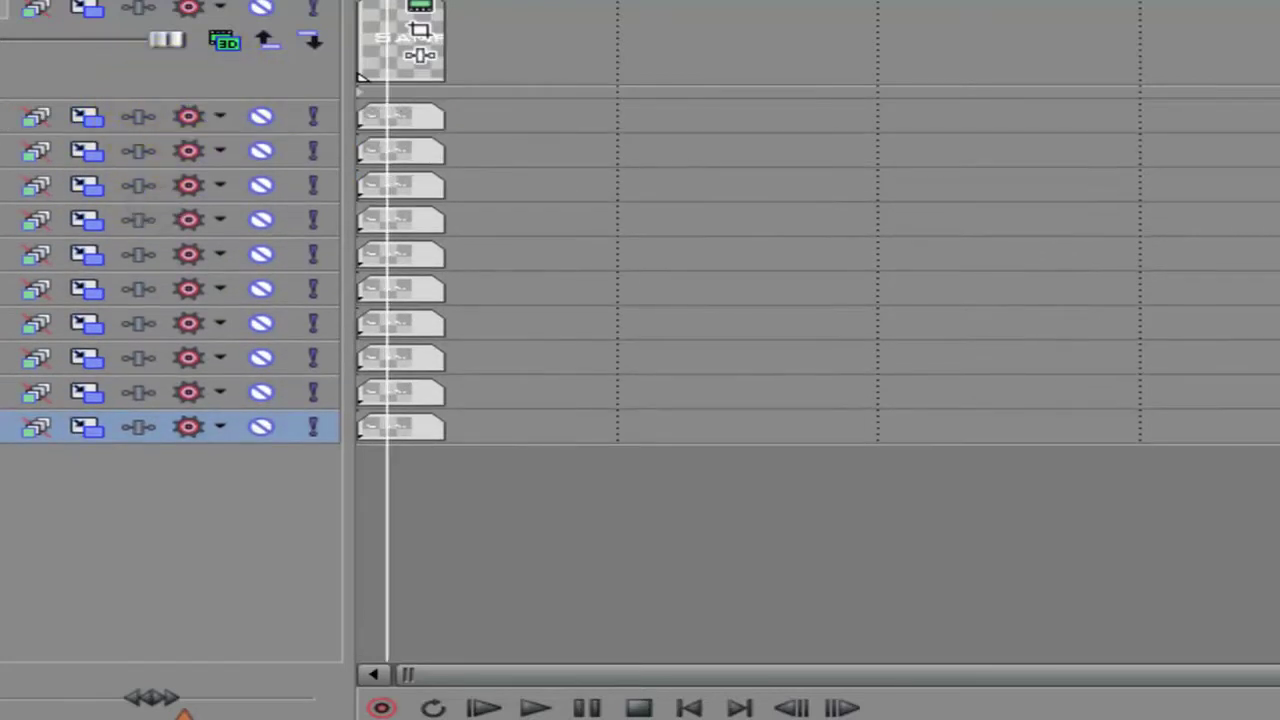
# Shrink the remaining child text tracks 2 through 11 to minimum height, leaving parent track 1 at full size.
pyautogui.scroll(6, 170, 330)
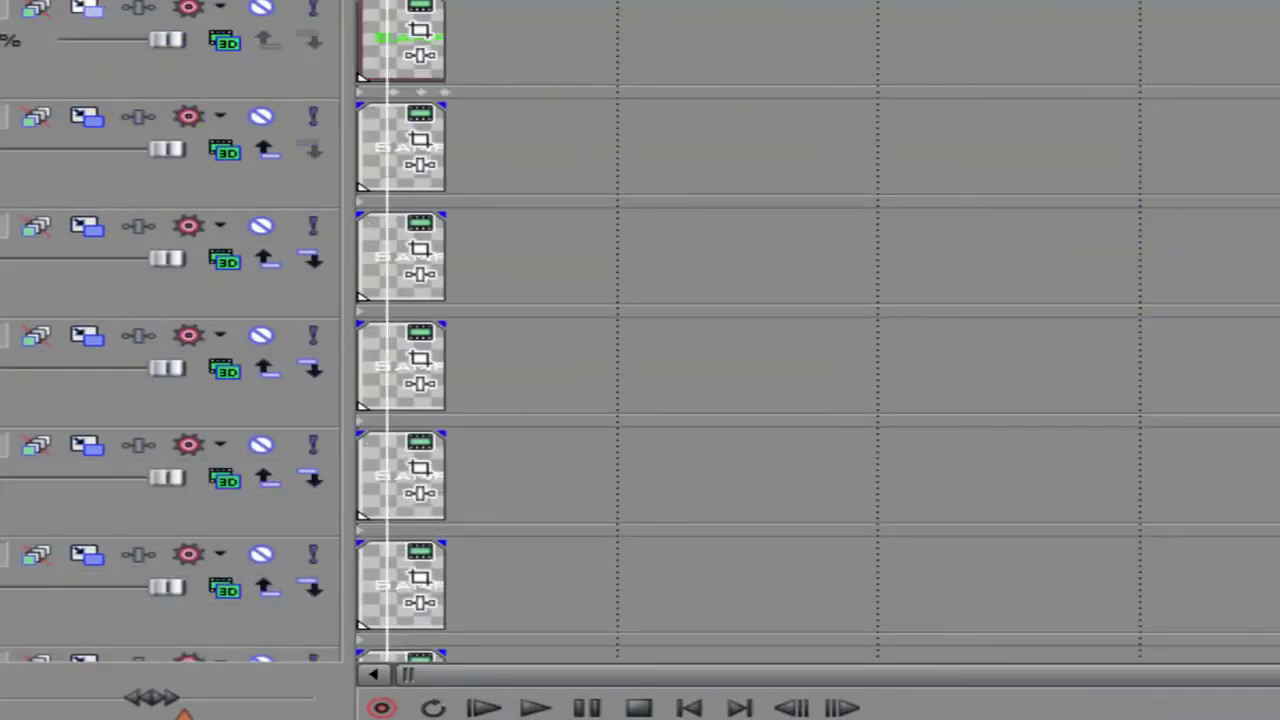
pyautogui.click(160, 215)
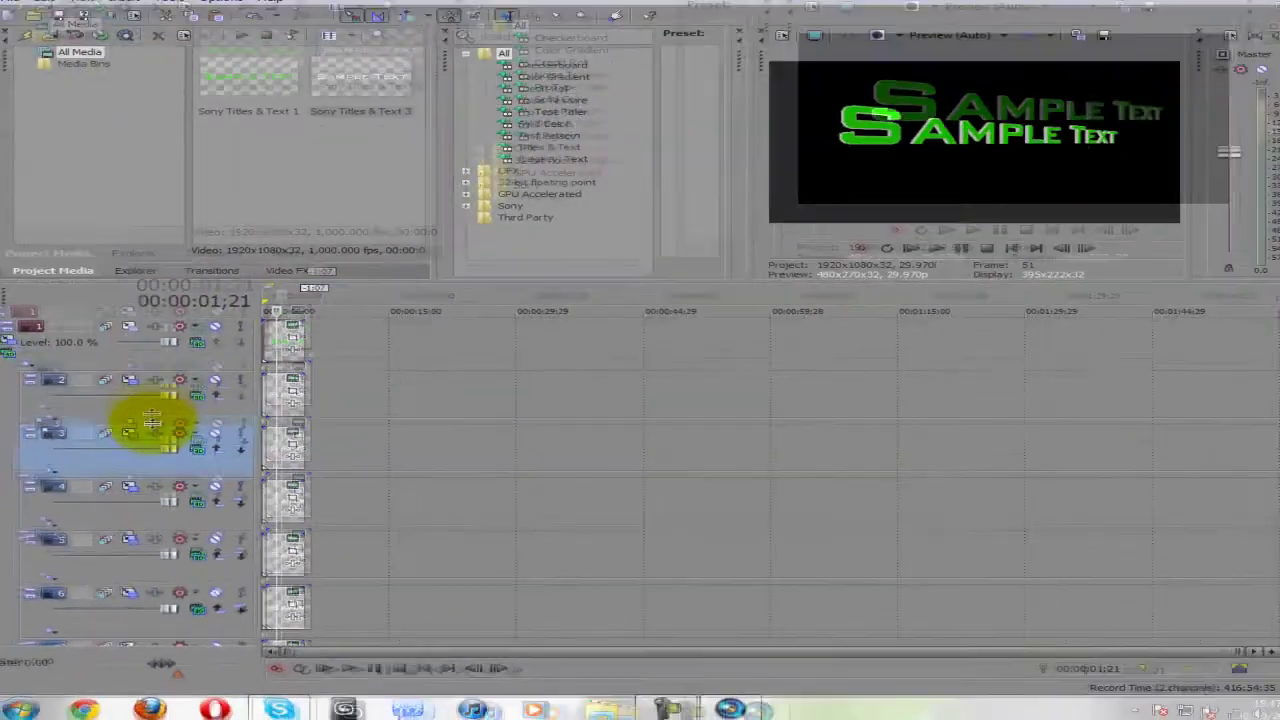
pyautogui.moveTo(151, 414); pyautogui.dragTo(162, 378)
pyautogui.click(127, 489)
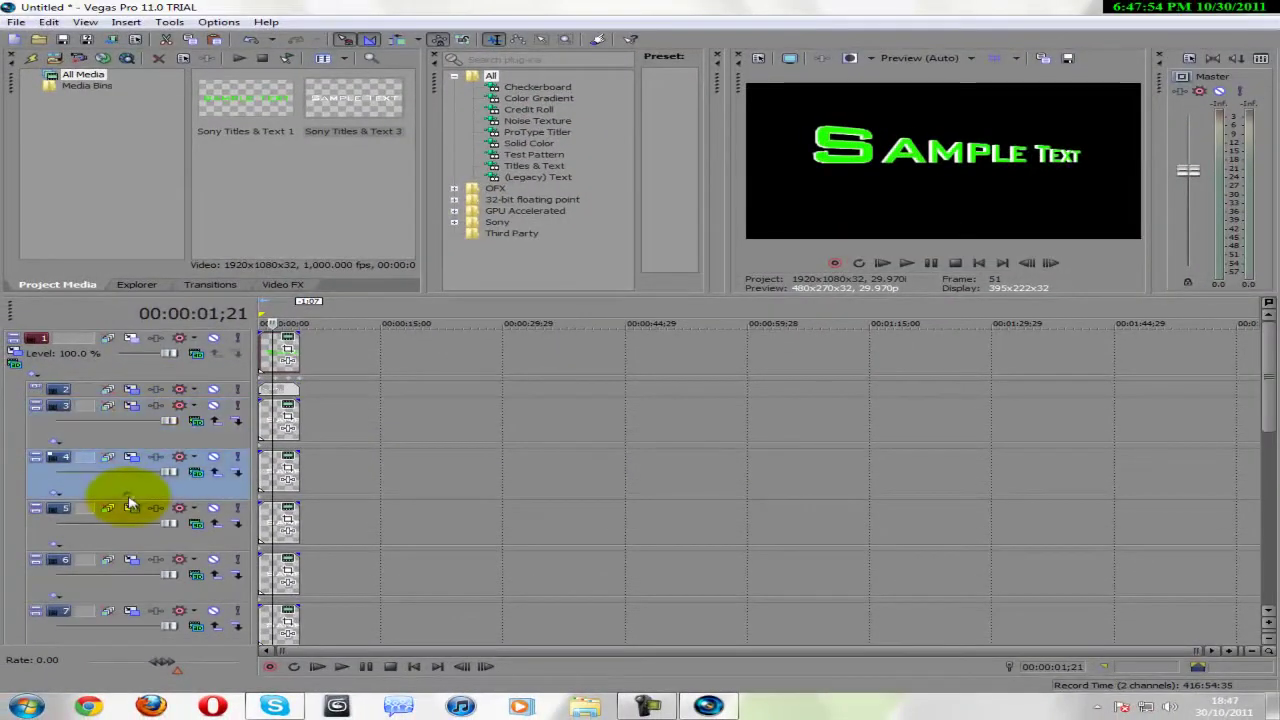
pyautogui.moveTo(127, 494); pyautogui.dragTo(124, 412)
pyautogui.moveTo(124, 487); pyautogui.dragTo(129, 449)
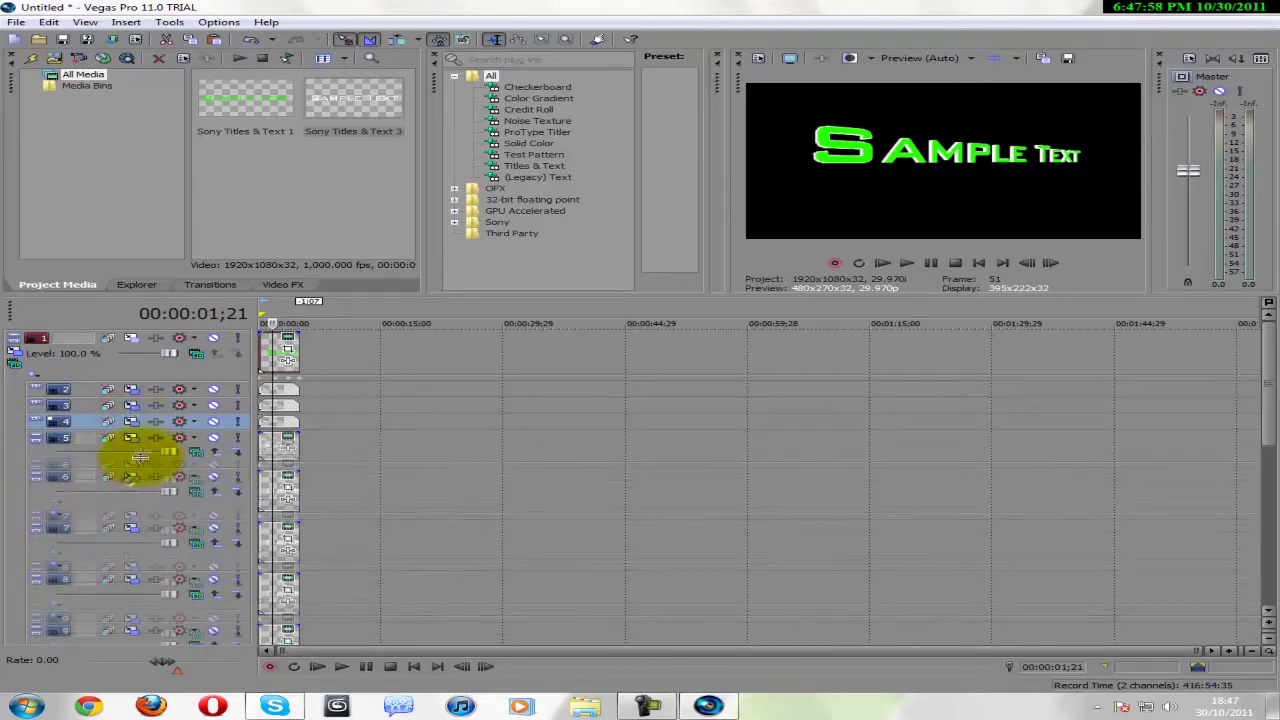
pyautogui.moveTo(150, 496); pyautogui.dragTo(145, 453)
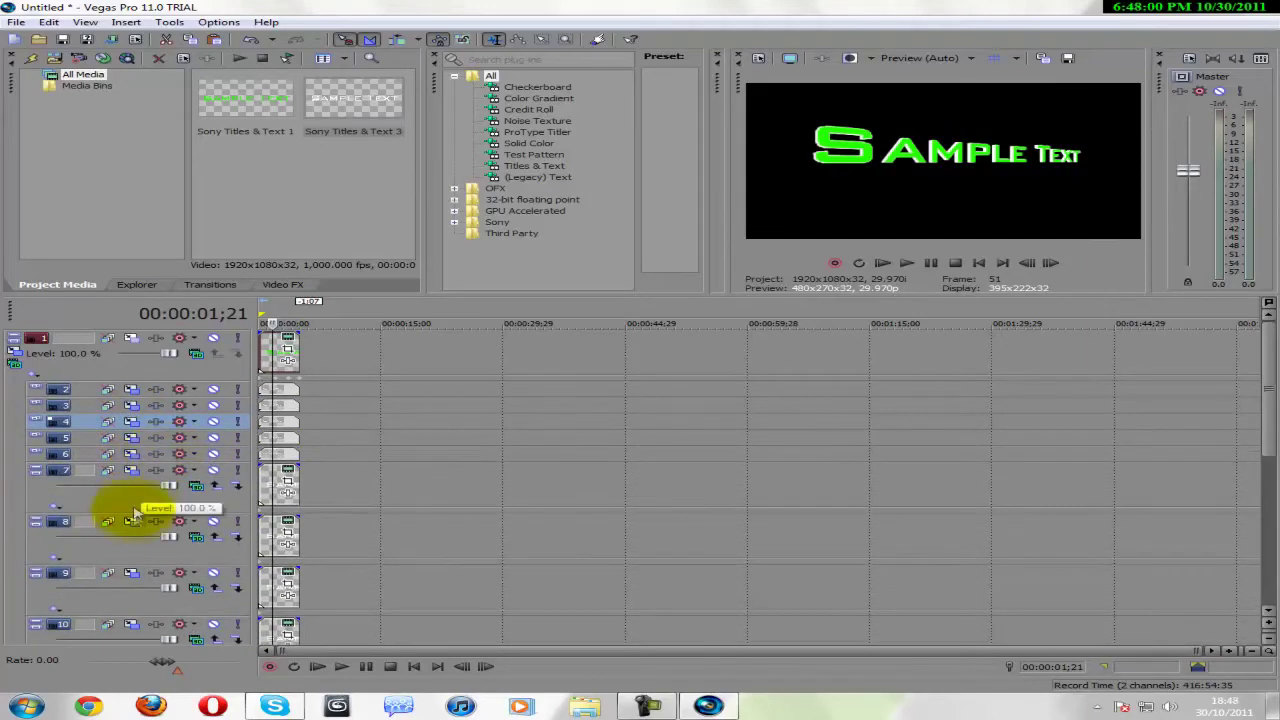
pyautogui.moveTo(152, 513); pyautogui.dragTo(162, 470)
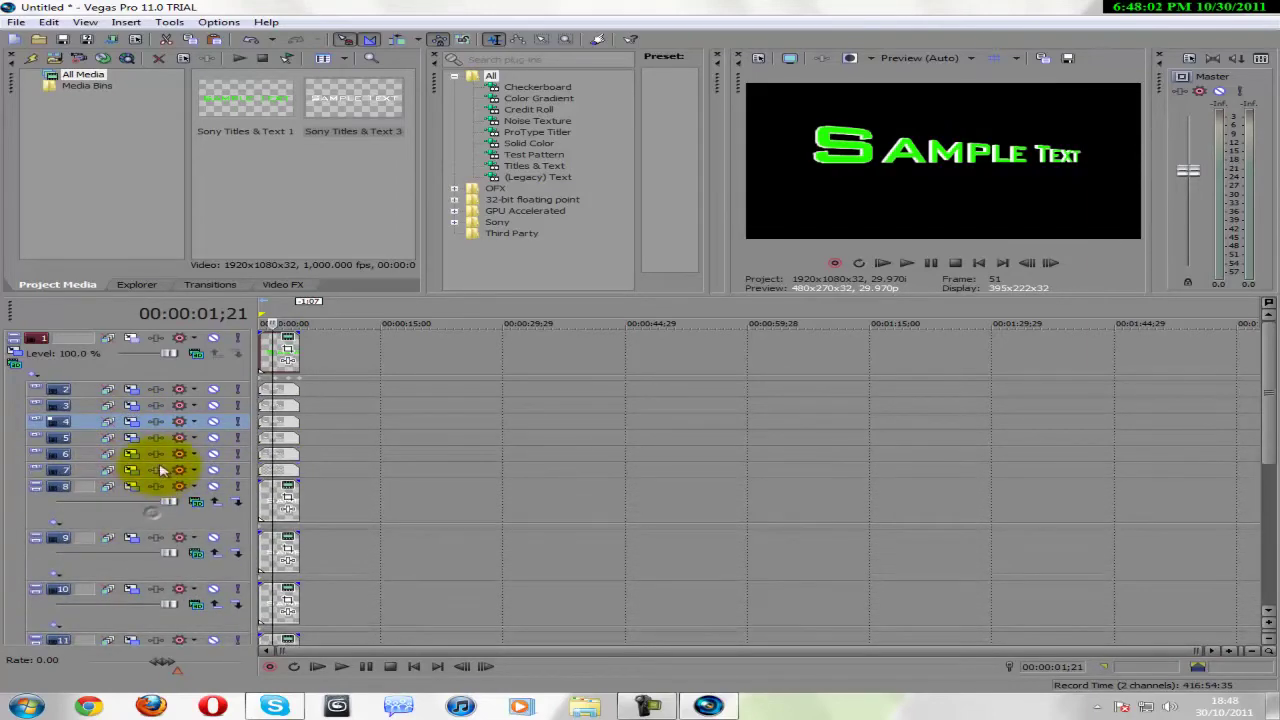
pyautogui.click(130, 530)
pyautogui.moveTo(145, 529); pyautogui.dragTo(160, 478)
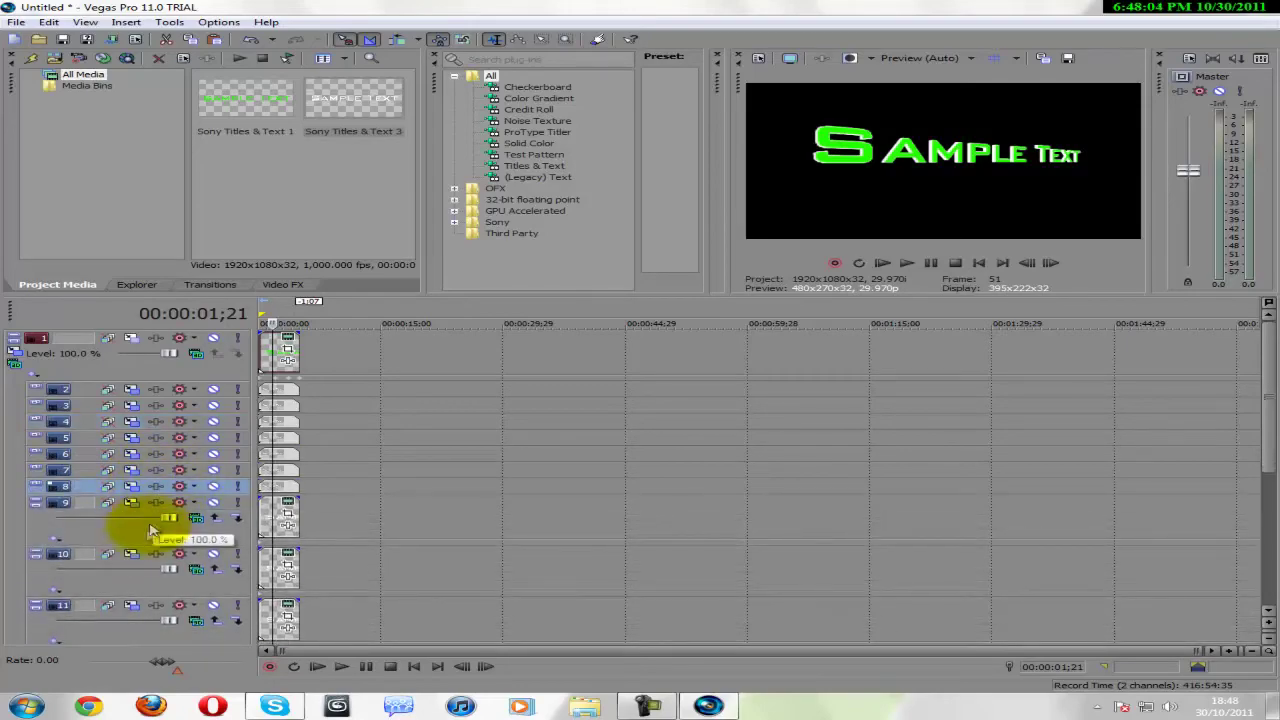
pyautogui.moveTo(148, 544); pyautogui.dragTo(157, 486)
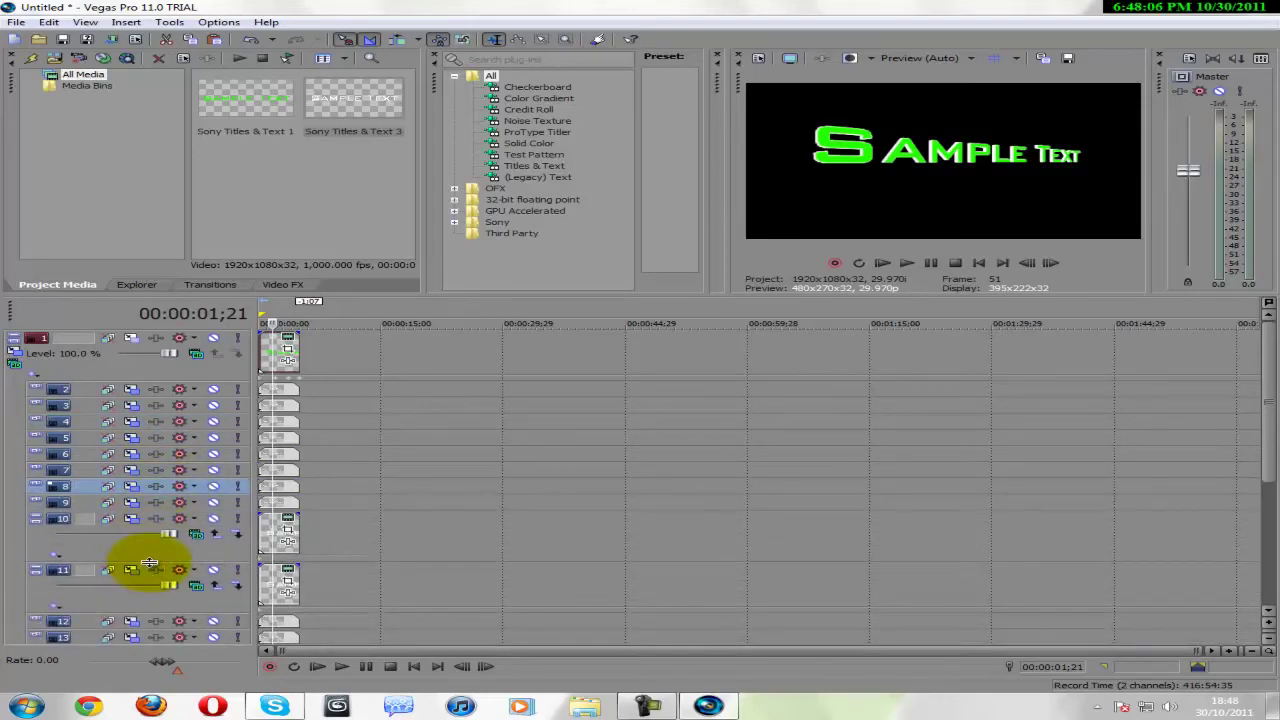
pyautogui.moveTo(148, 563); pyautogui.dragTo(155, 525)
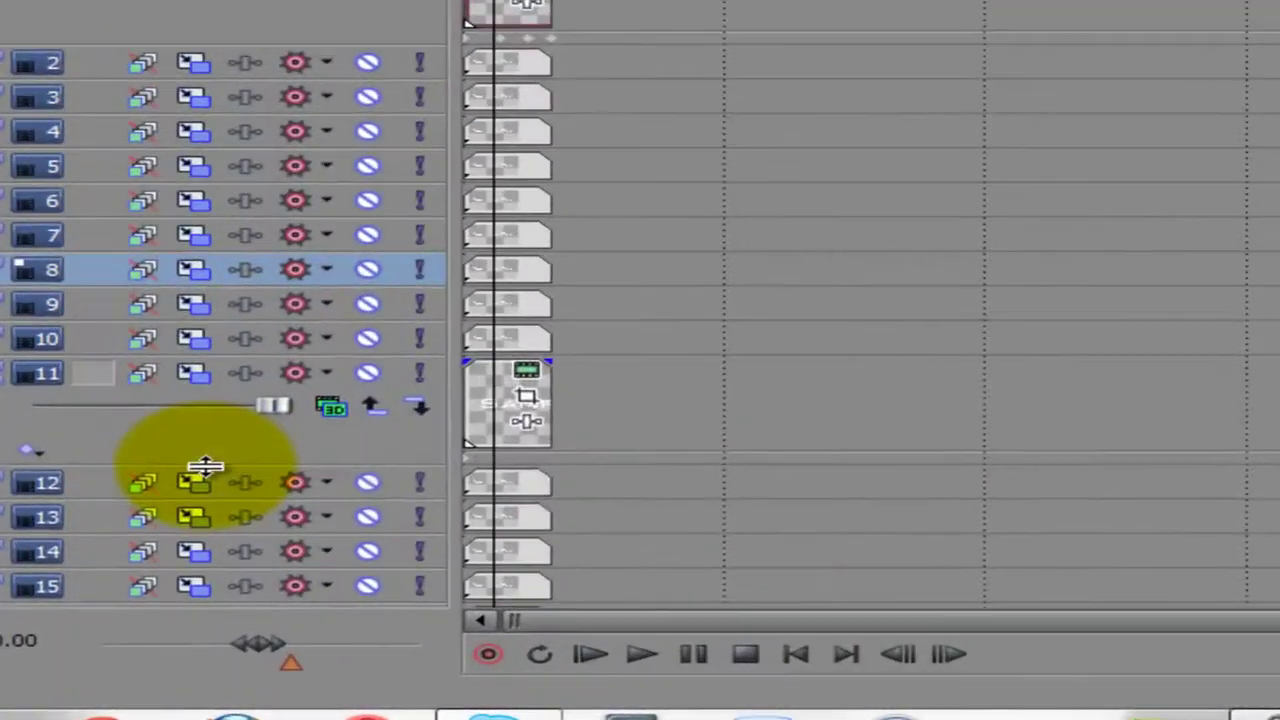
pyautogui.moveTo(135, 577); pyautogui.dragTo(164, 512)
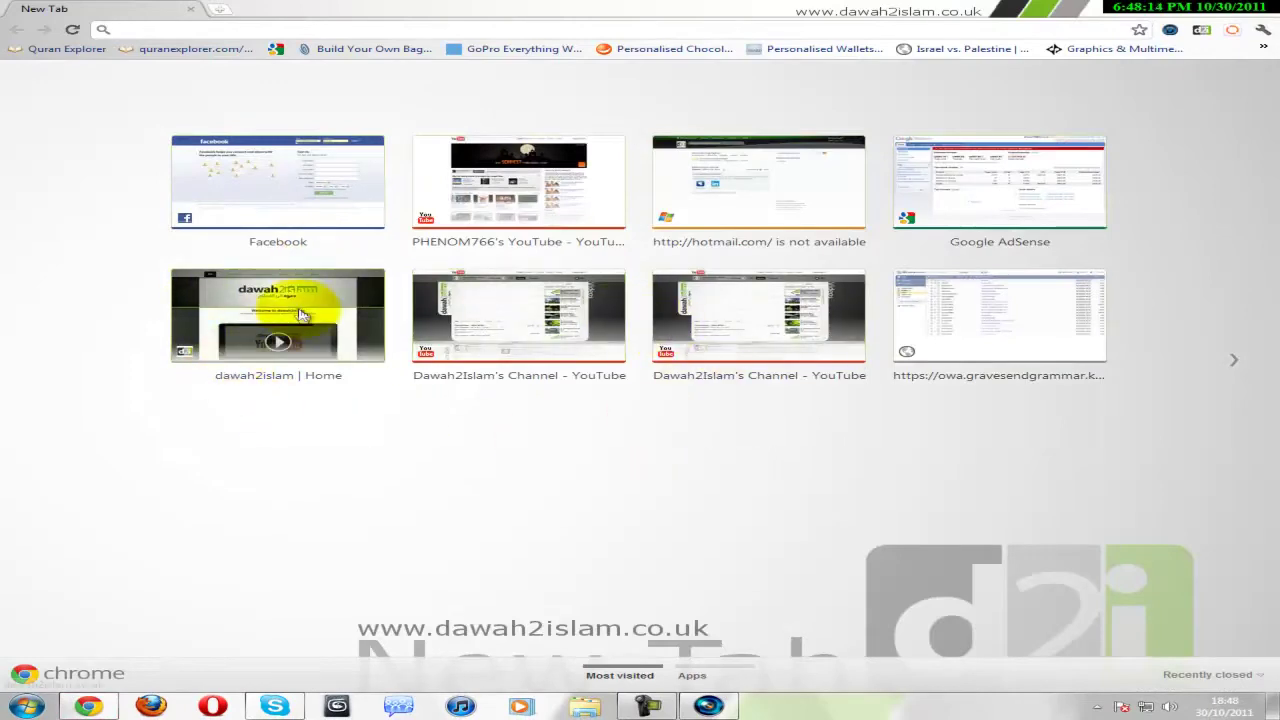
# Switch to Chrome, open the dawah2islam home page and its mobile app info page, and dismiss the plug-in notice.
pyautogui.click(300, 300)
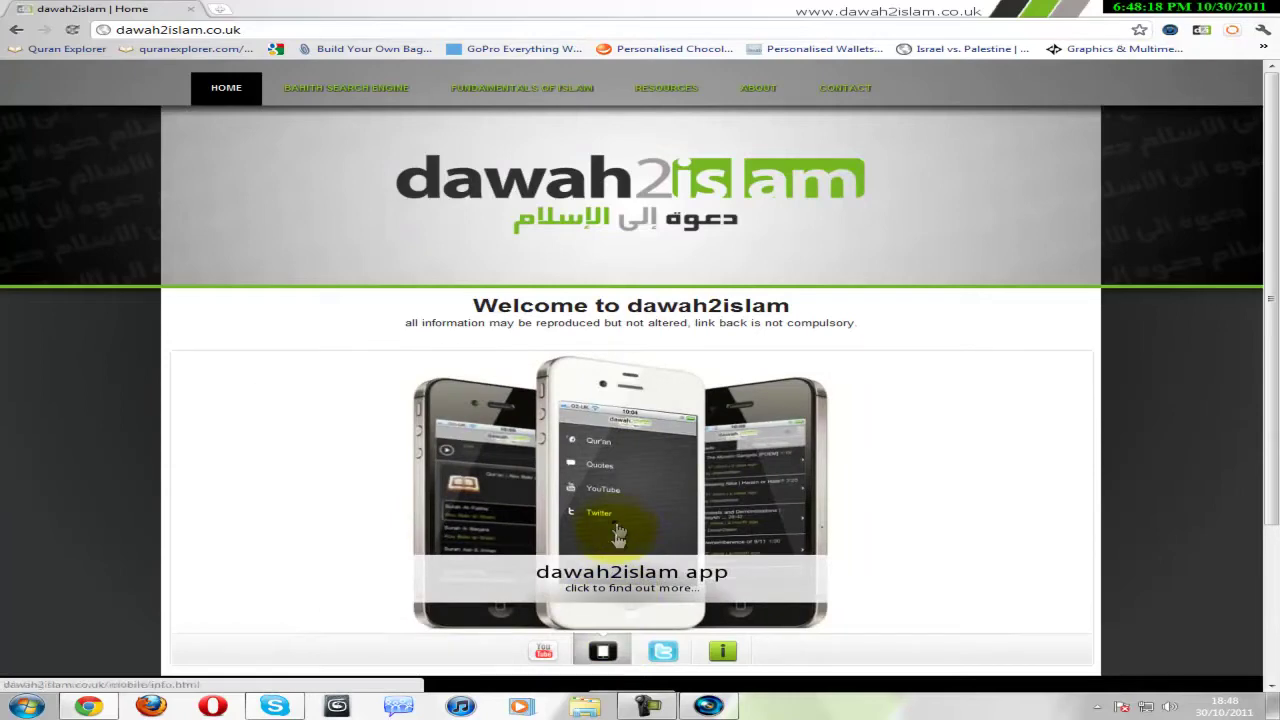
pyautogui.click(620, 600)
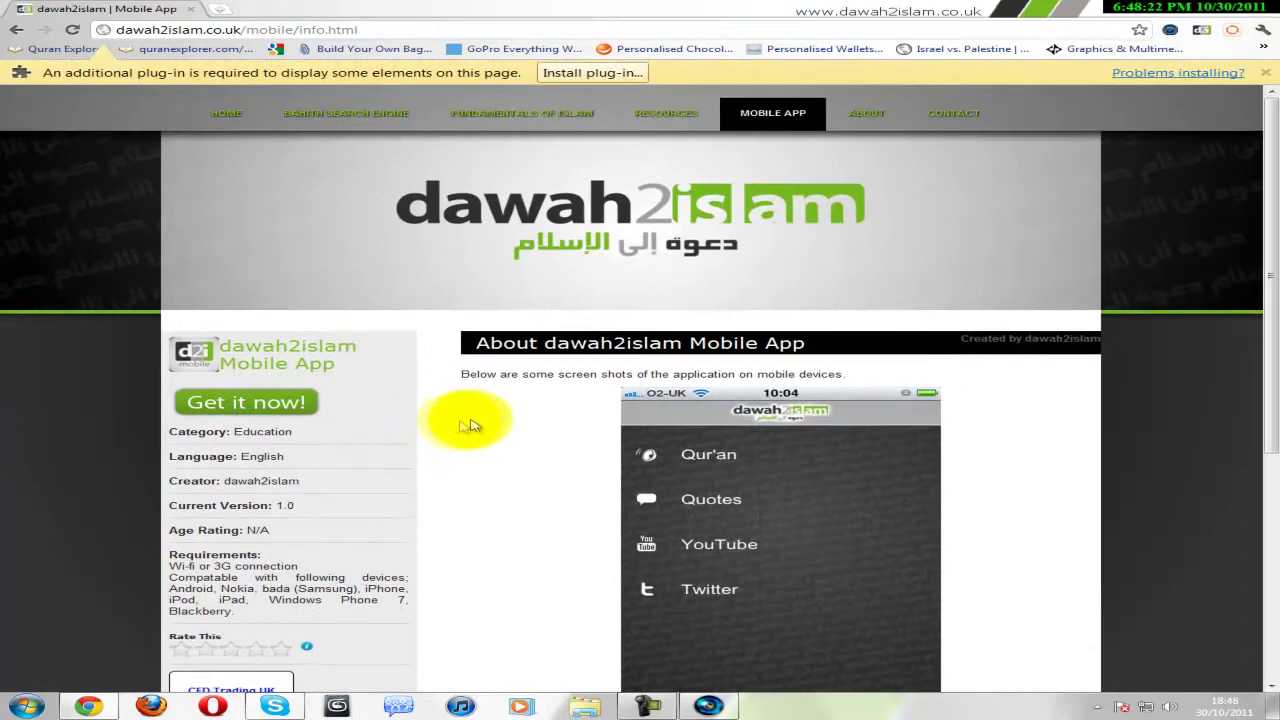
pyautogui.click(1264, 76)
pyautogui.scroll(-3, 1051, 340)
pyautogui.scroll(2, 786, 337)
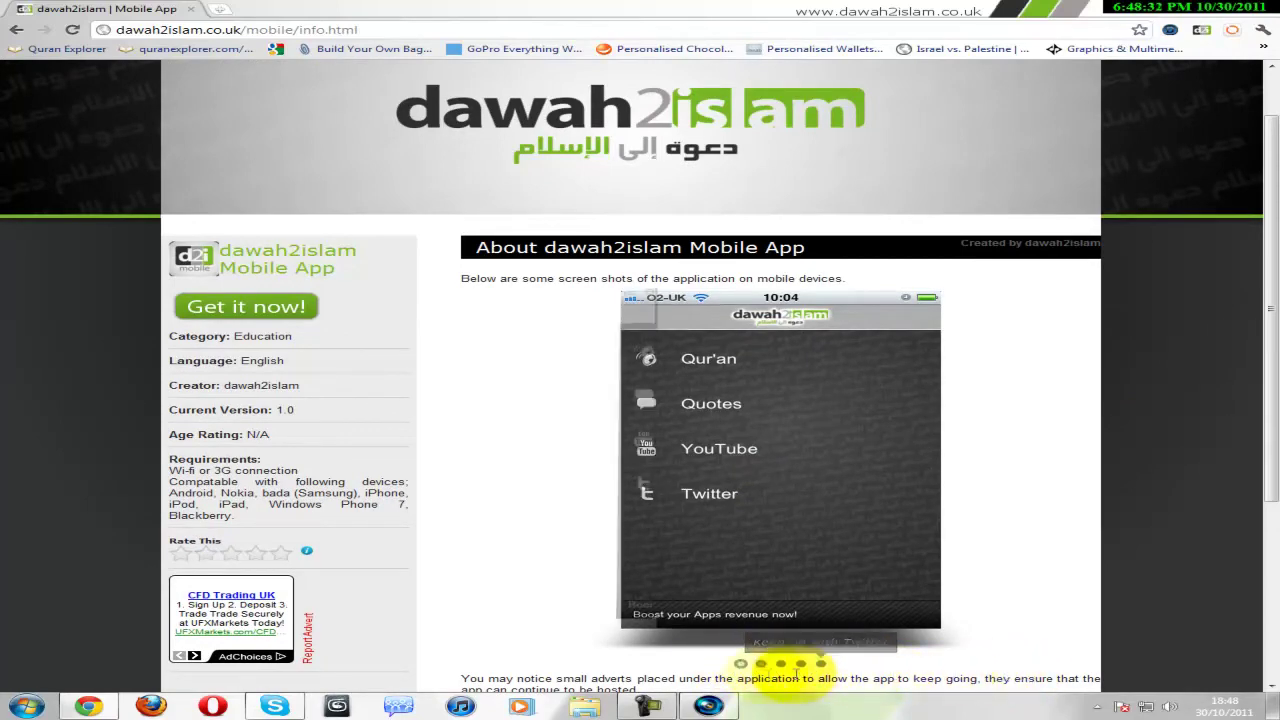
# Browse the mobile app screenshots in the slideshow, including the Qur'an, YouTube, Twitter and Navigation views.
pyautogui.click(762, 663)
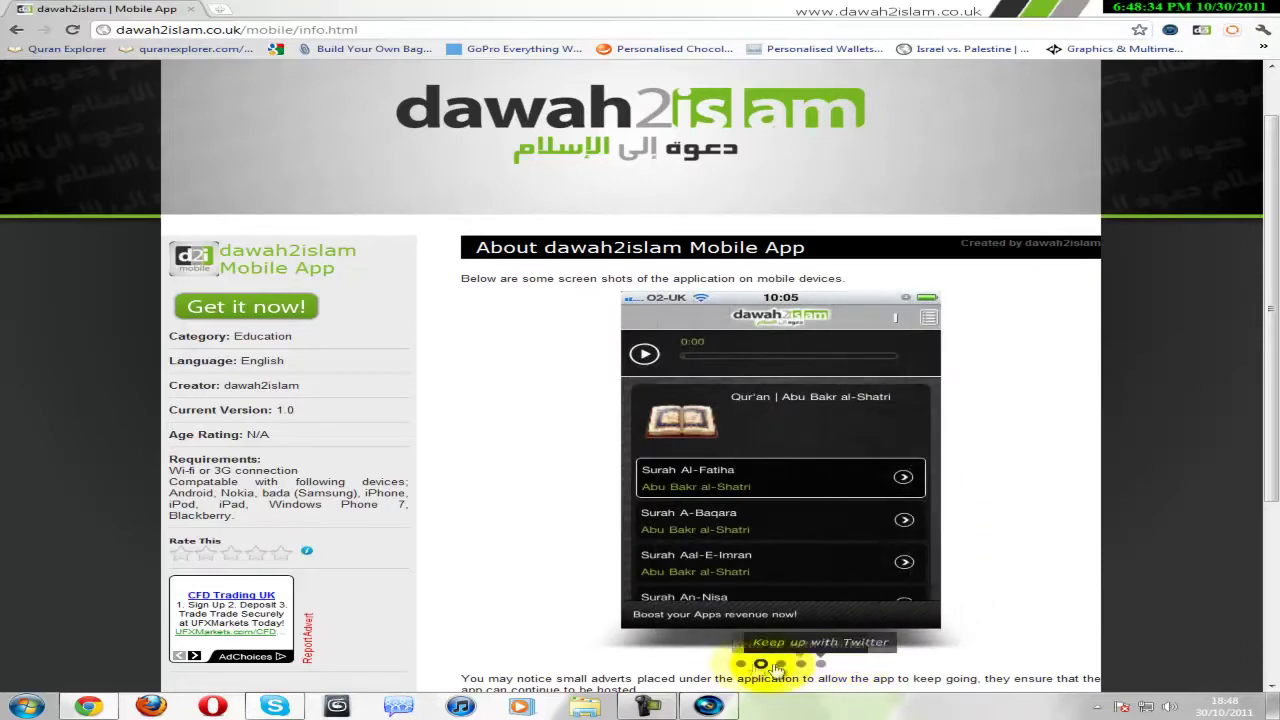
pyautogui.click(798, 664)
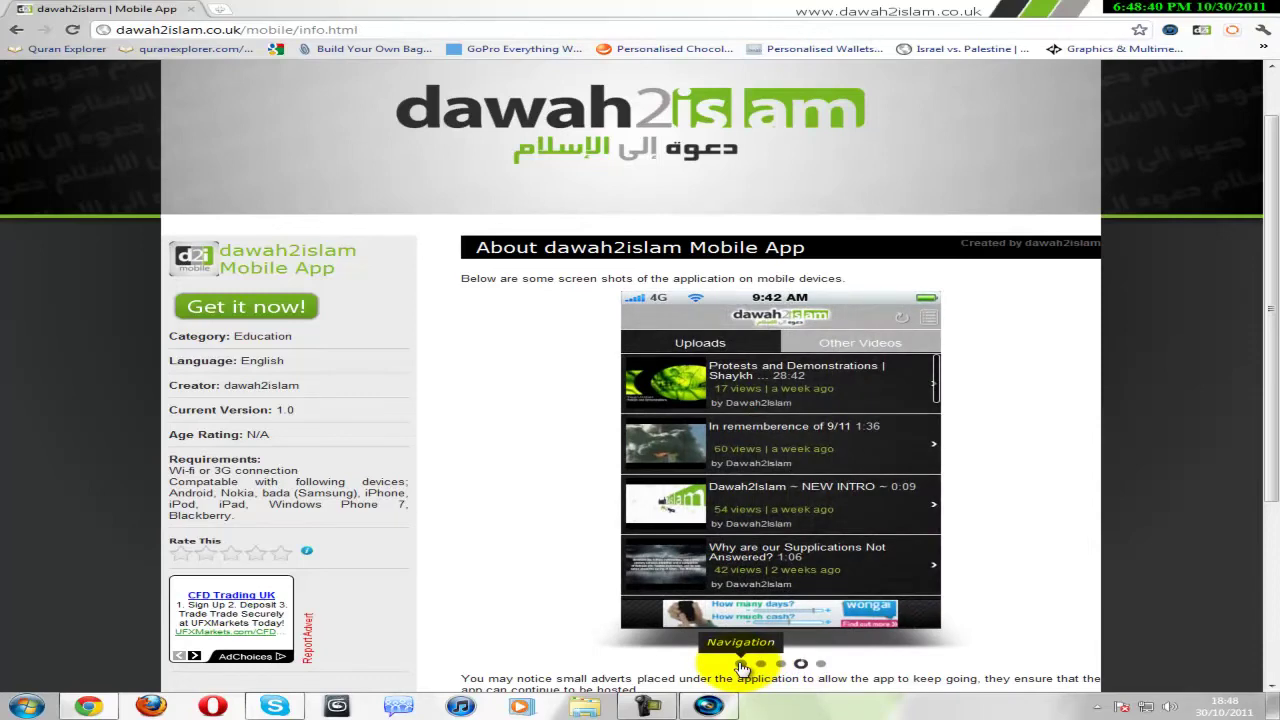
pyautogui.click(742, 664)
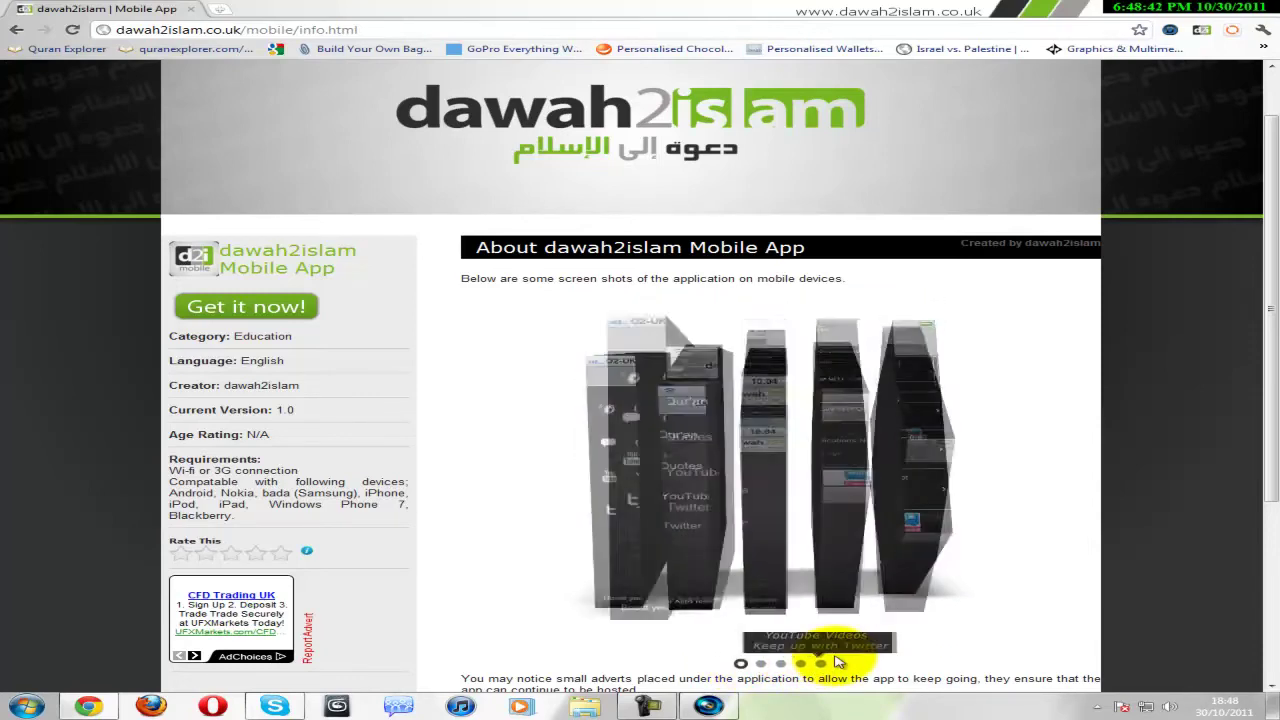
pyautogui.click(822, 666)
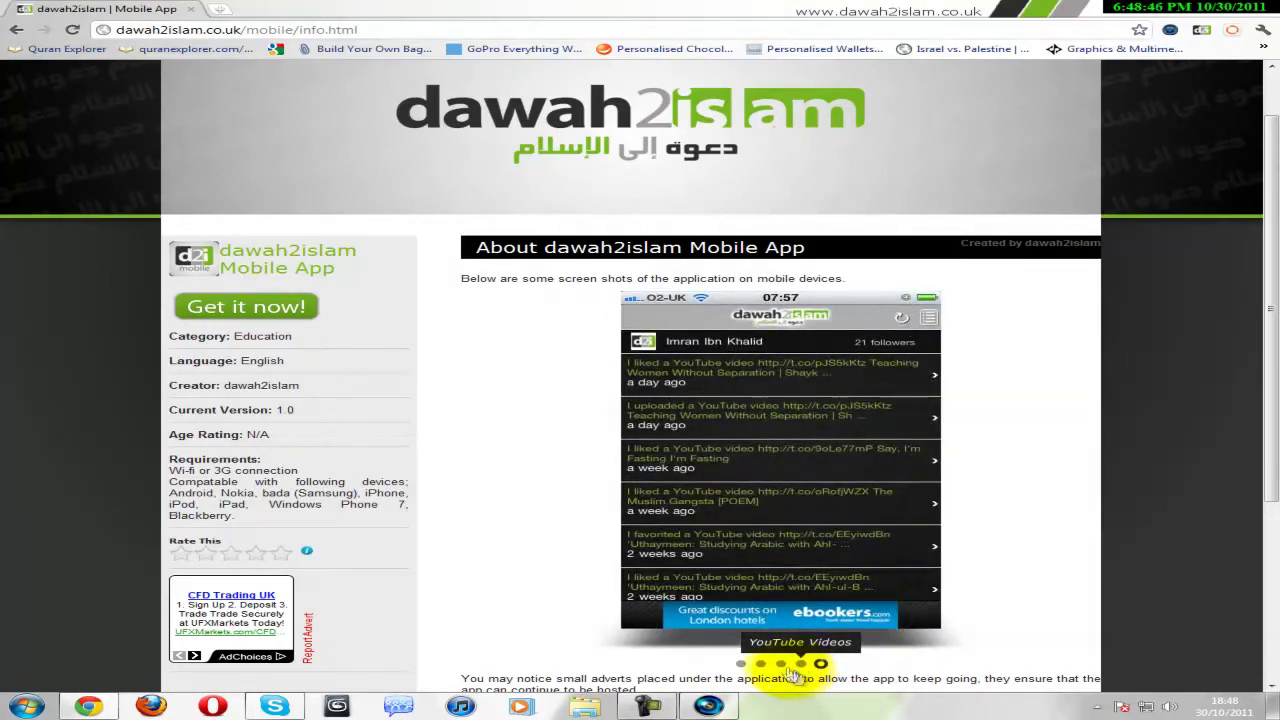
pyautogui.click(782, 664)
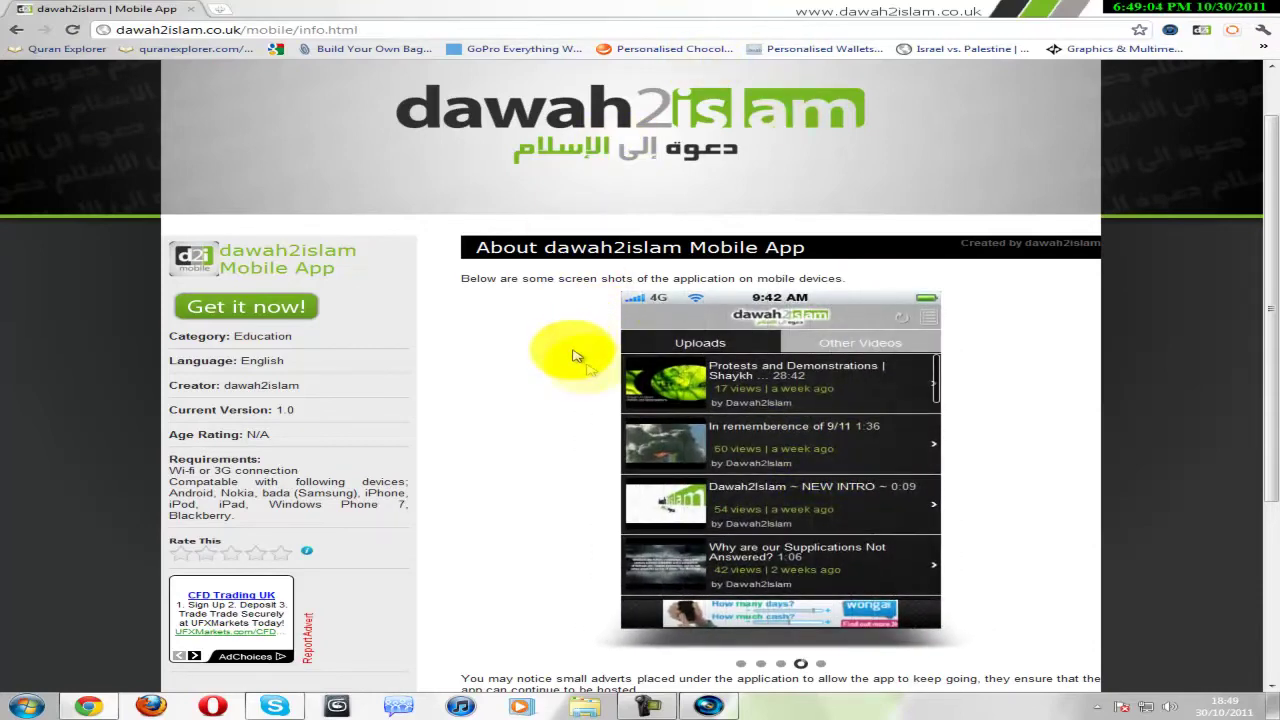
pyautogui.click(743, 665)
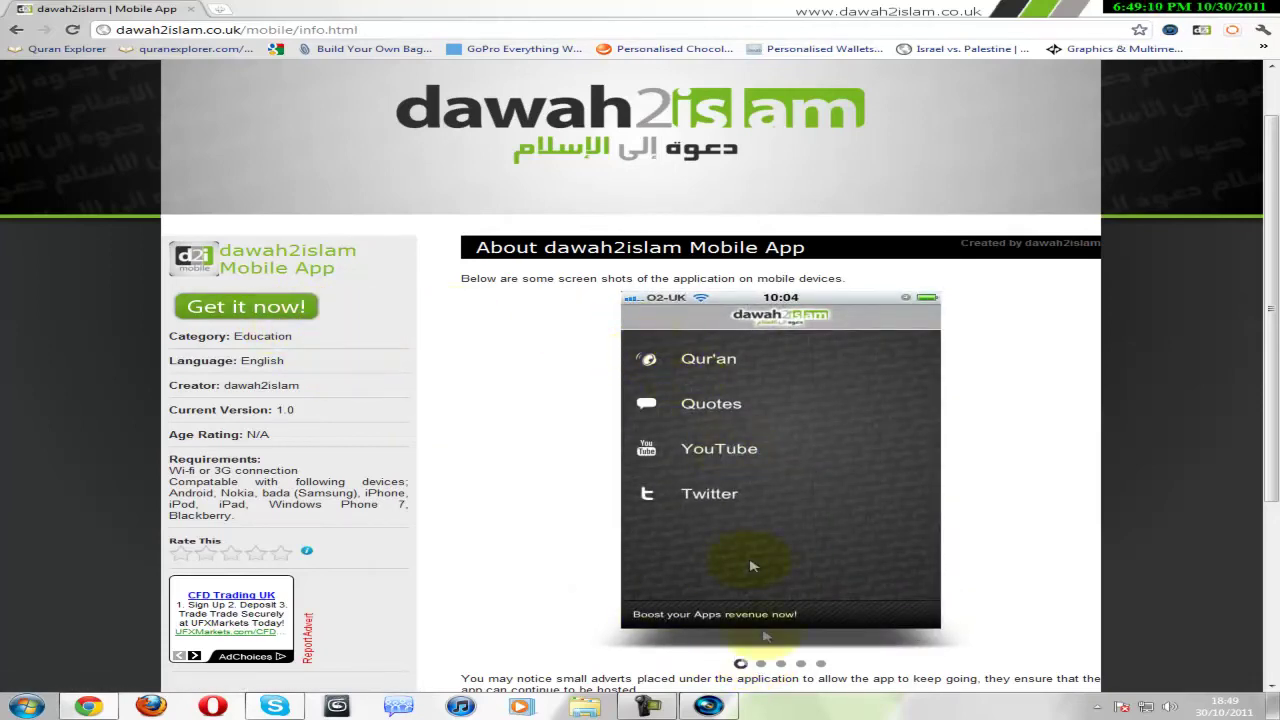
# View the app's "Get it now!" download details, close them, and show the Qur'an screenshot in the slideshow.
pyautogui.click(250, 310)
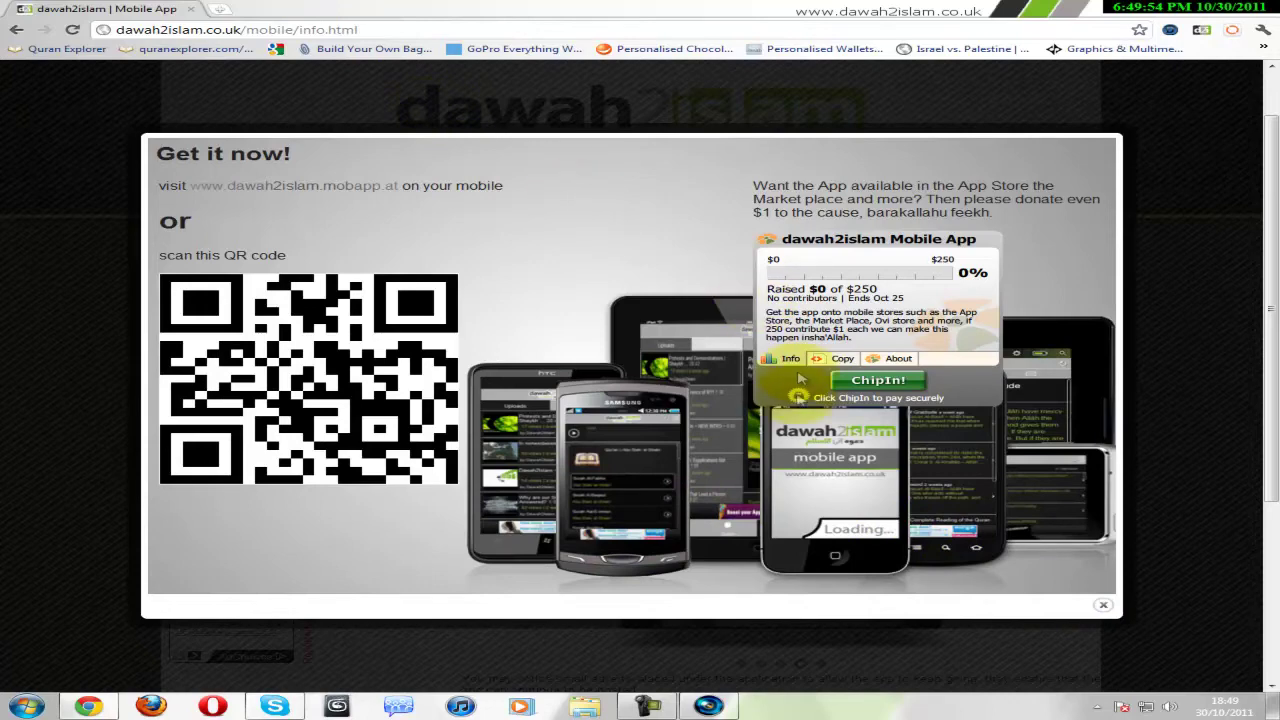
pyautogui.click(1104, 610)
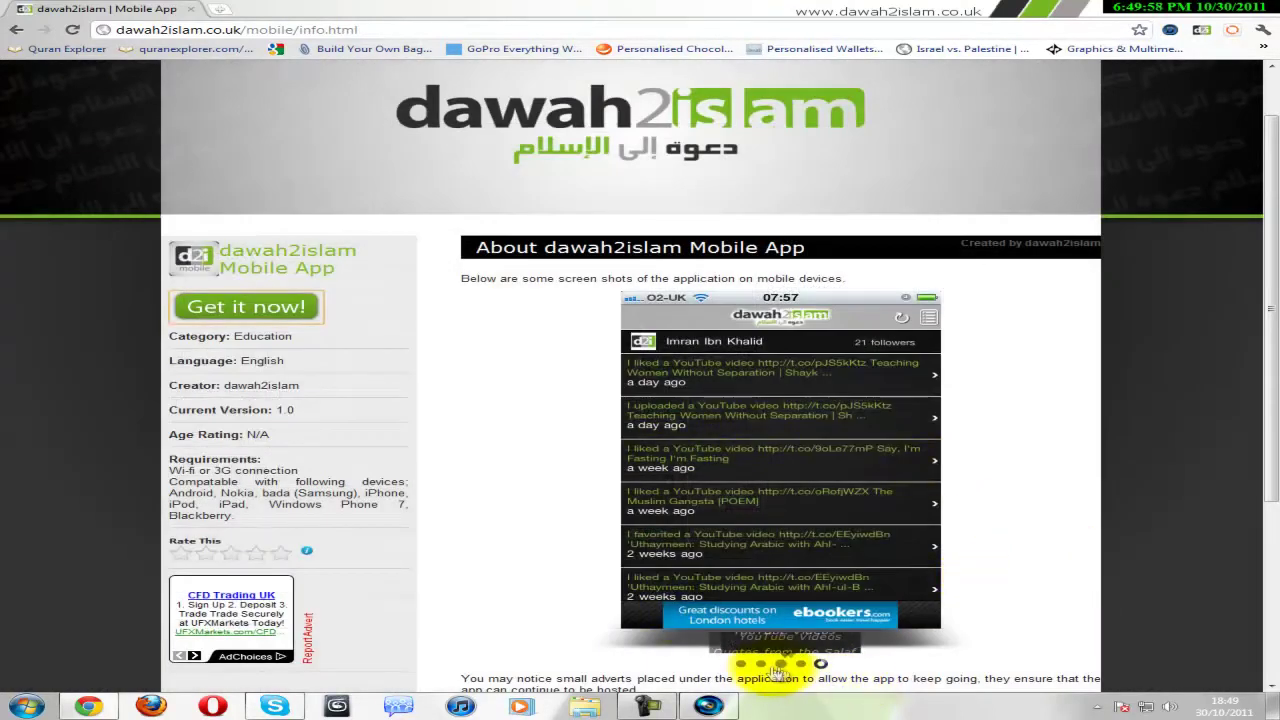
pyautogui.click(760, 665)
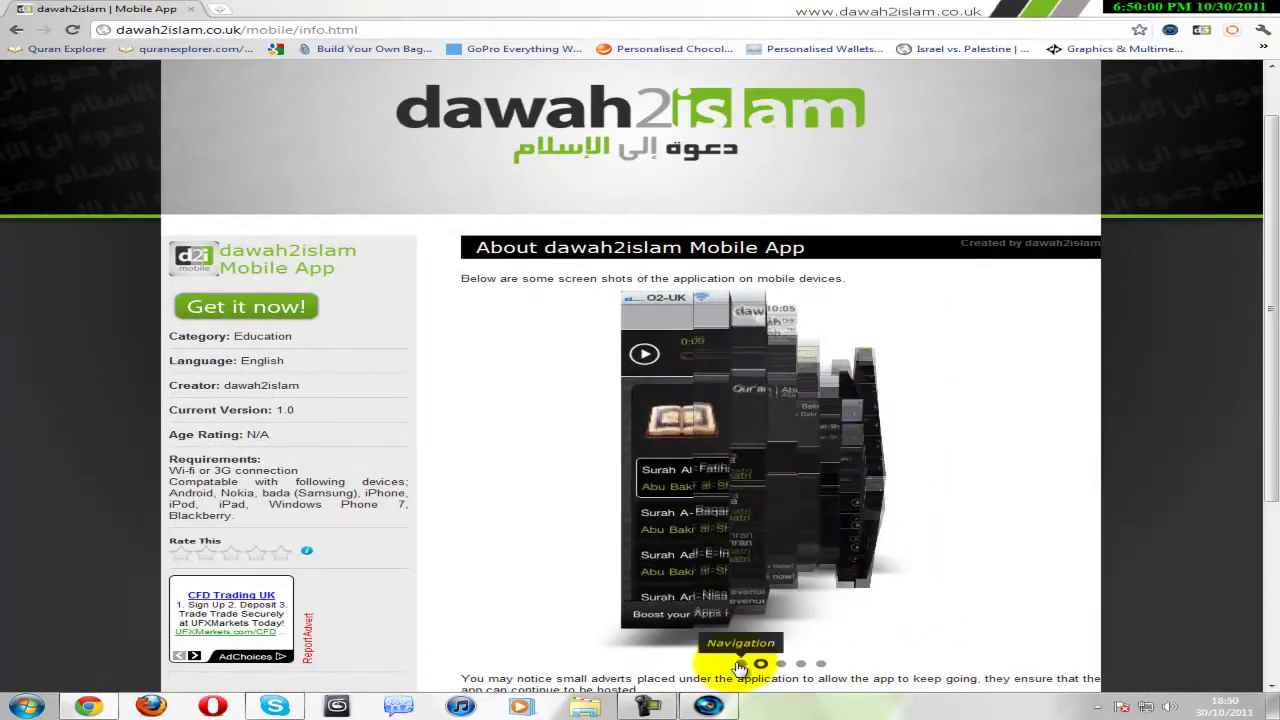
# Show the Navigation screenshot and the third screenshot in the mobile app slideshow, ending at the page header.
pyautogui.click(740, 665)
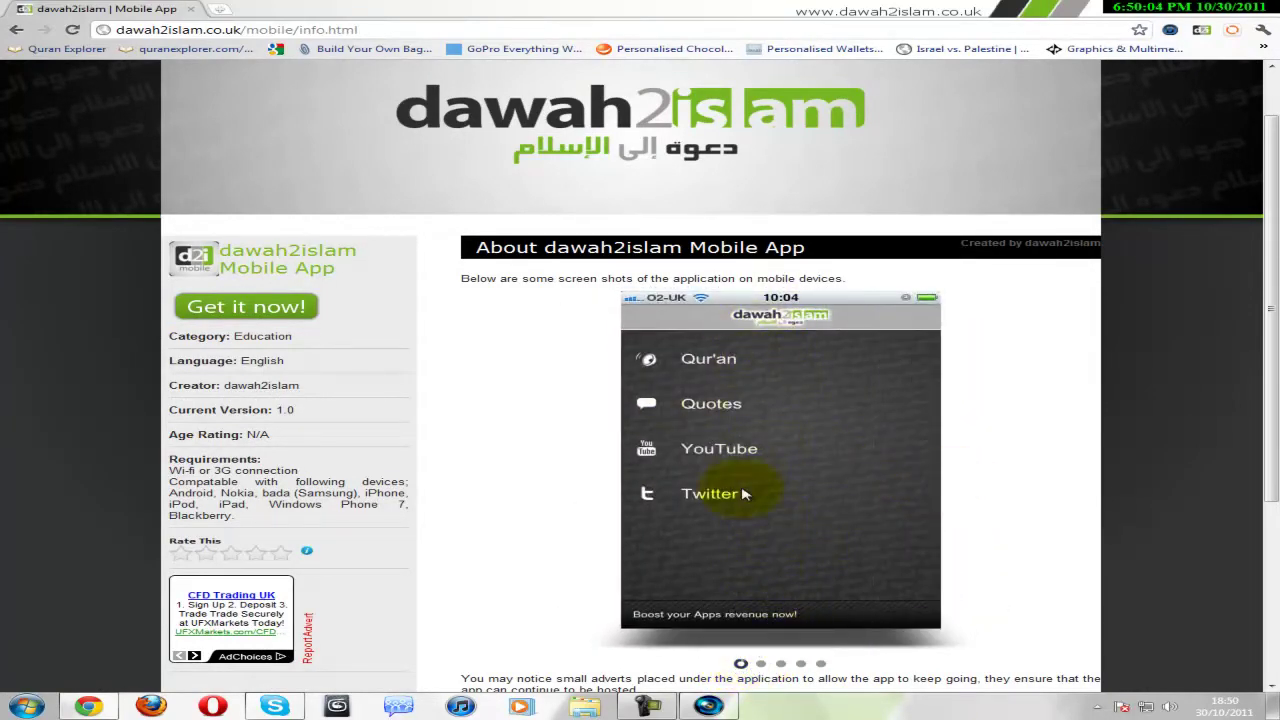
pyautogui.click(781, 663)
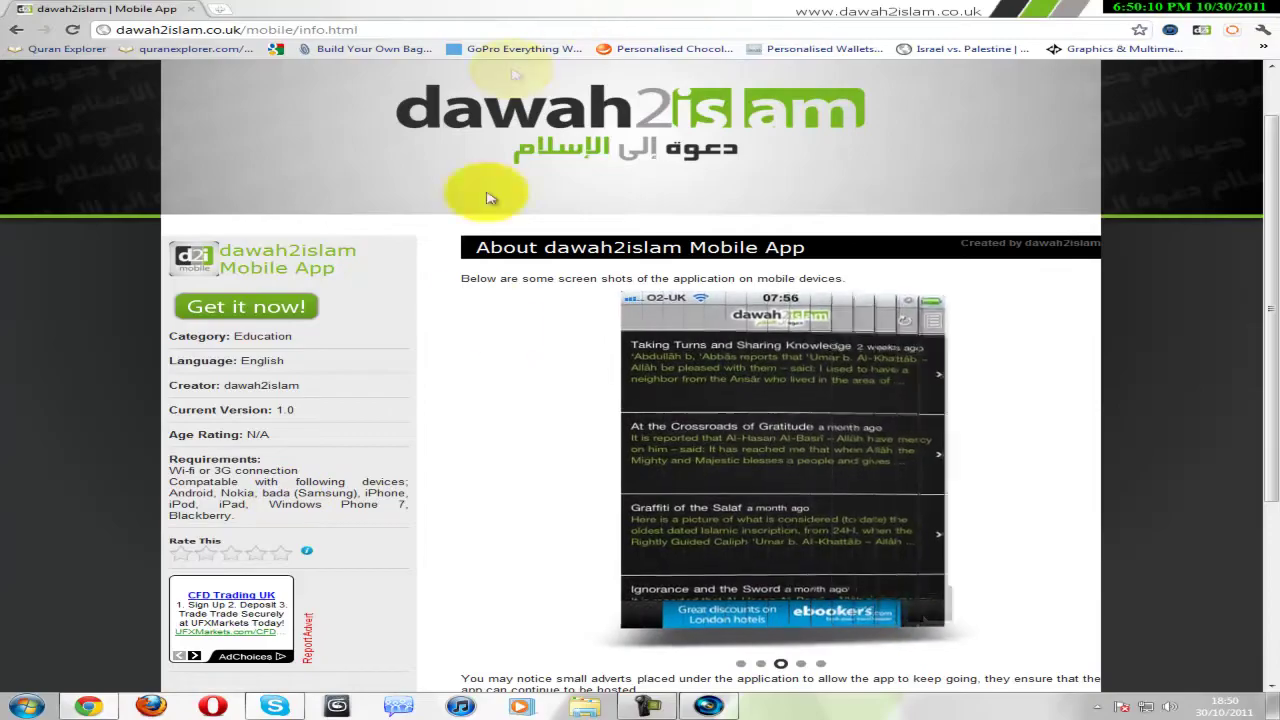
pyautogui.scroll(1, 545, 350)
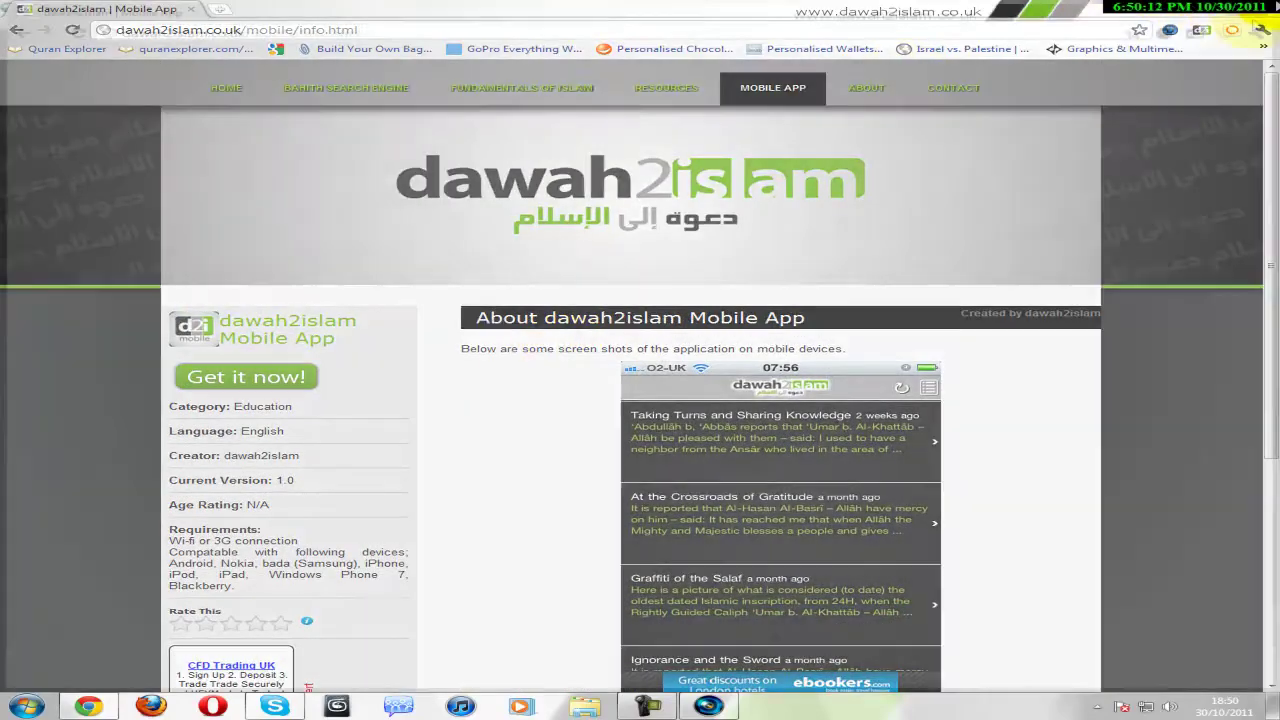
# Switch back to Vegas Pro, insert a new video track, and move it below all the text tracks as track 22.
pyautogui.hotkey('alt', 'Tab')
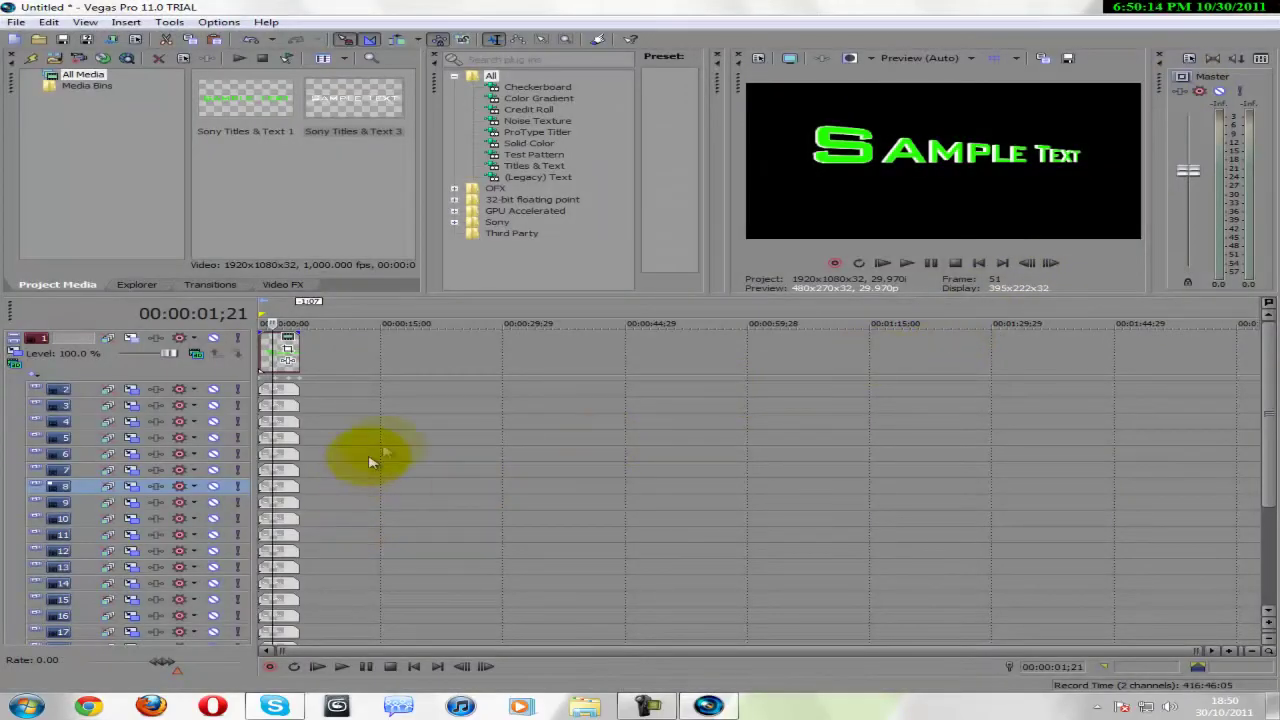
pyautogui.moveTo(1266, 403); pyautogui.dragTo(1257, 543)
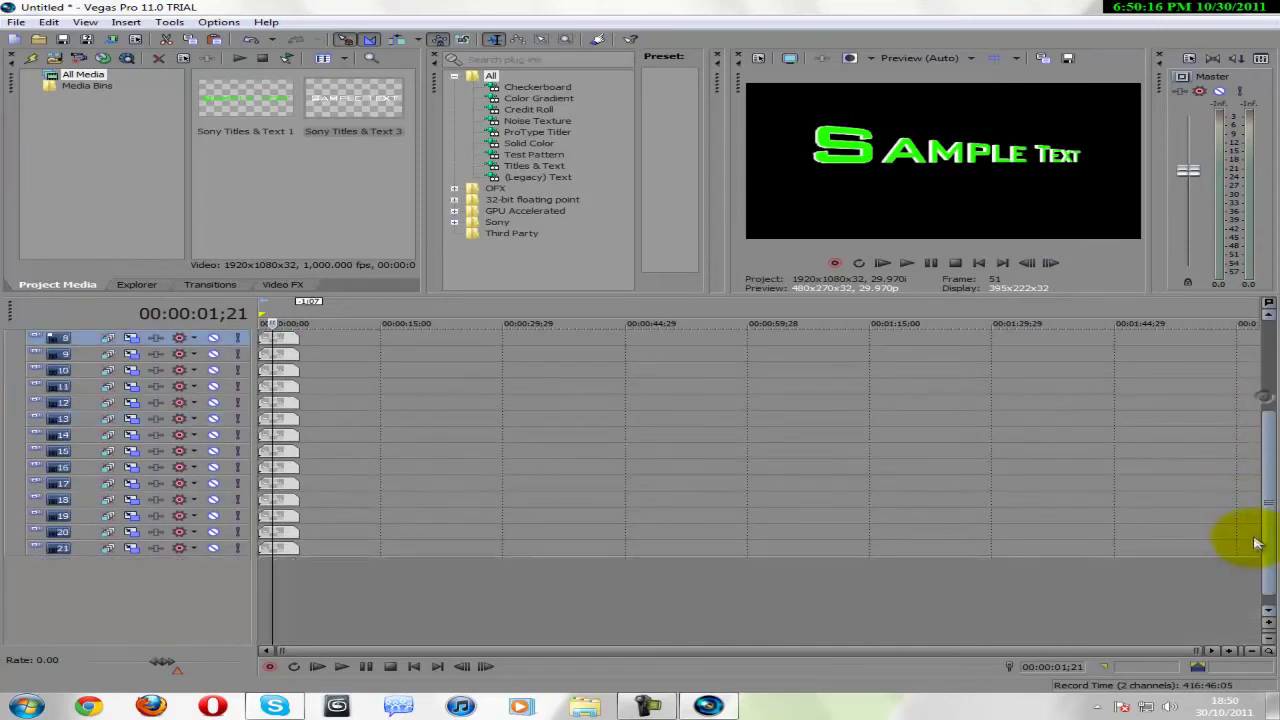
pyautogui.rightClick(190, 595)
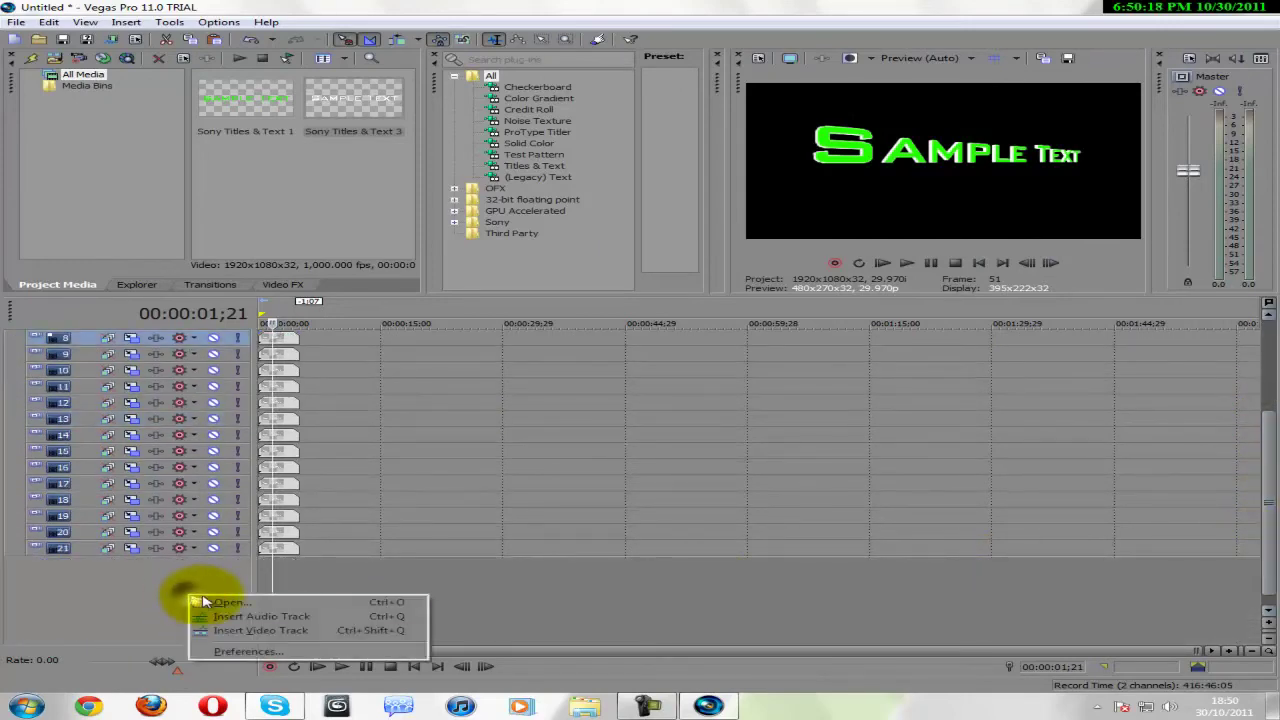
pyautogui.click(103, 583)
pyautogui.rightClick(104, 580)
pyautogui.press('Escape')
pyautogui.scroll(5, 177, 600)
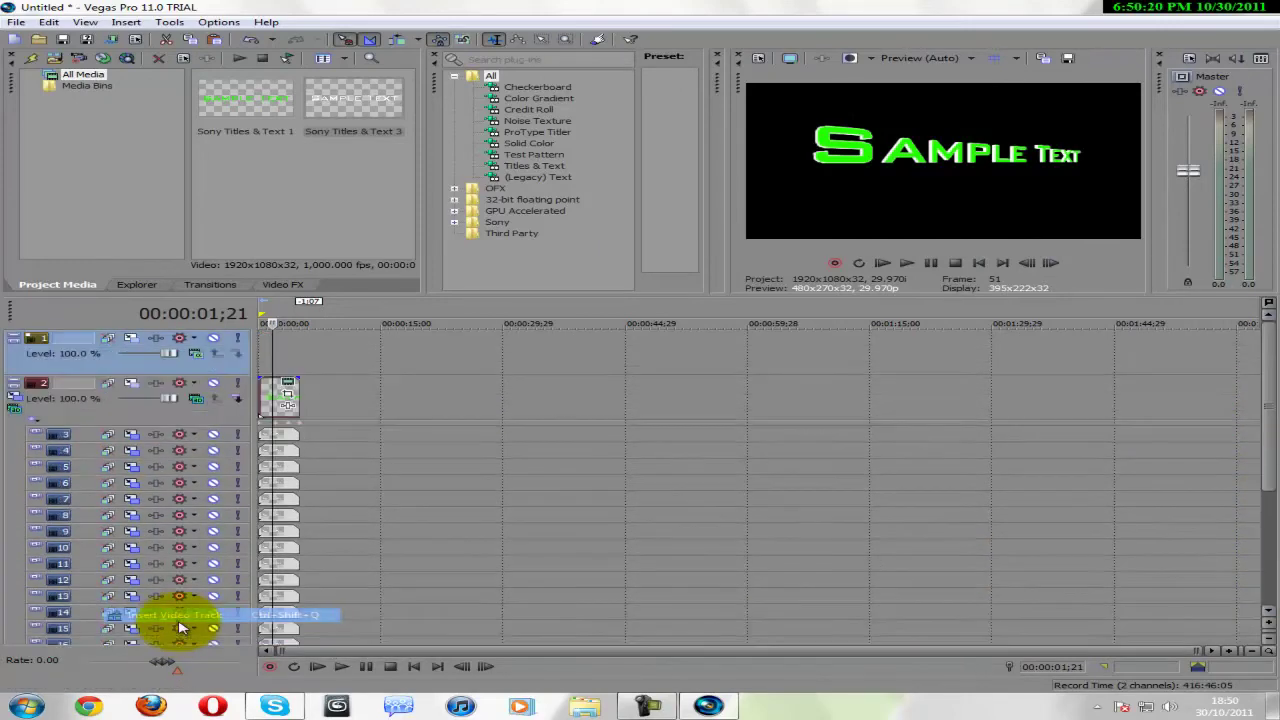
pyautogui.click(86, 345)
pyautogui.moveTo(118, 618)
pyautogui.mouseDown()
pyautogui.moveTo(115, 600)
pyautogui.moveTo(112, 690)
pyautogui.moveTo(110, 633)
pyautogui.moveTo(137, 632)
pyautogui.mouseUp()
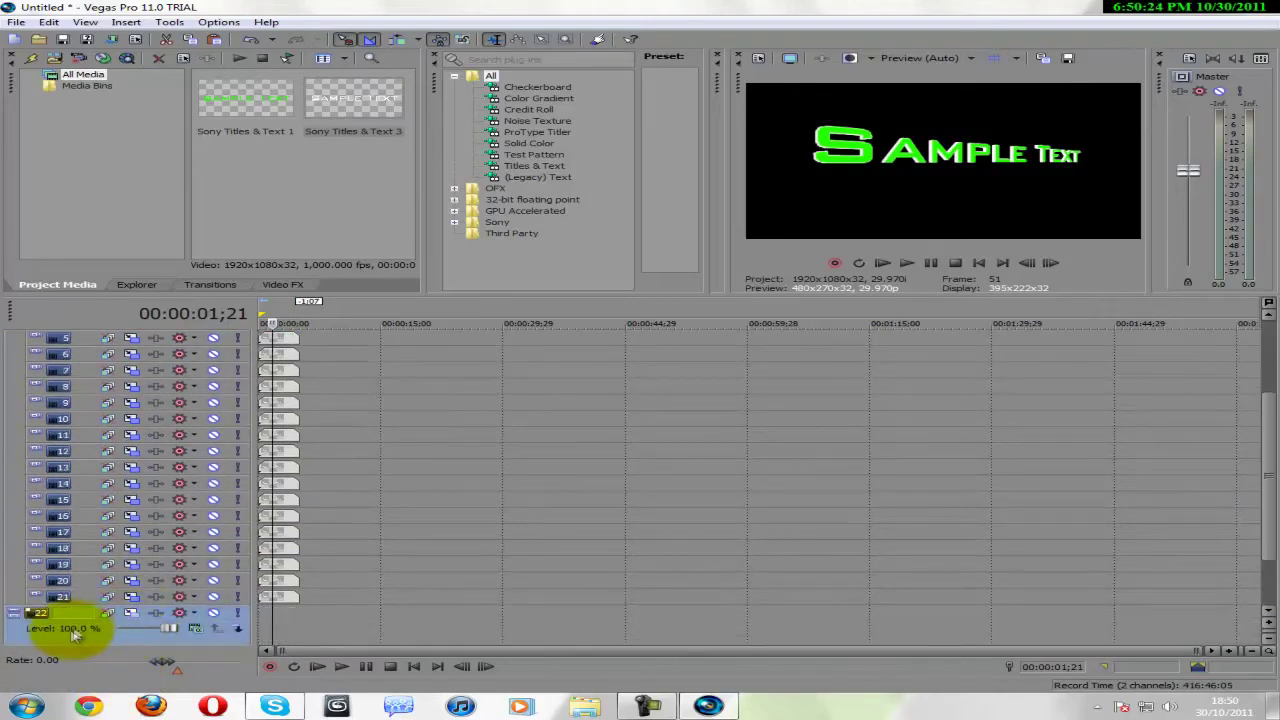
pyautogui.moveTo(1272, 450); pyautogui.dragTo(1266, 510)
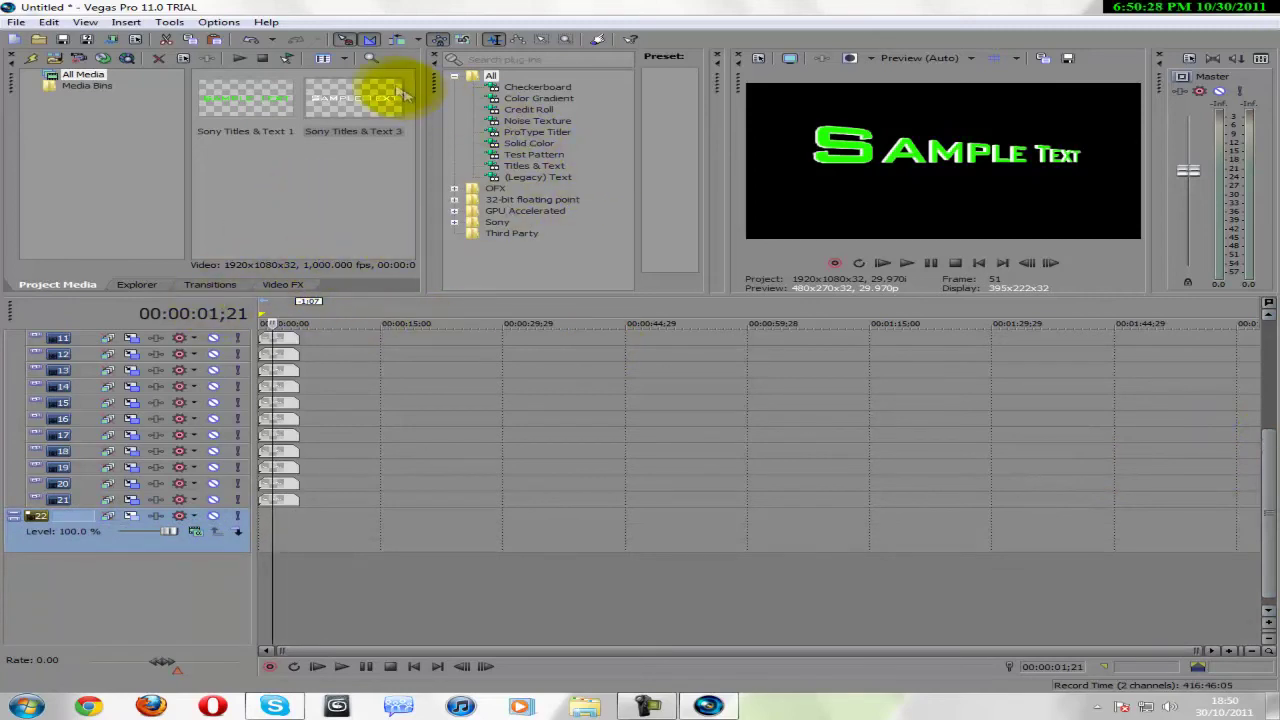
# Undock Media Generators into a floating window over the workspace.
pyautogui.moveTo(436, 94); pyautogui.dragTo(290, 106)
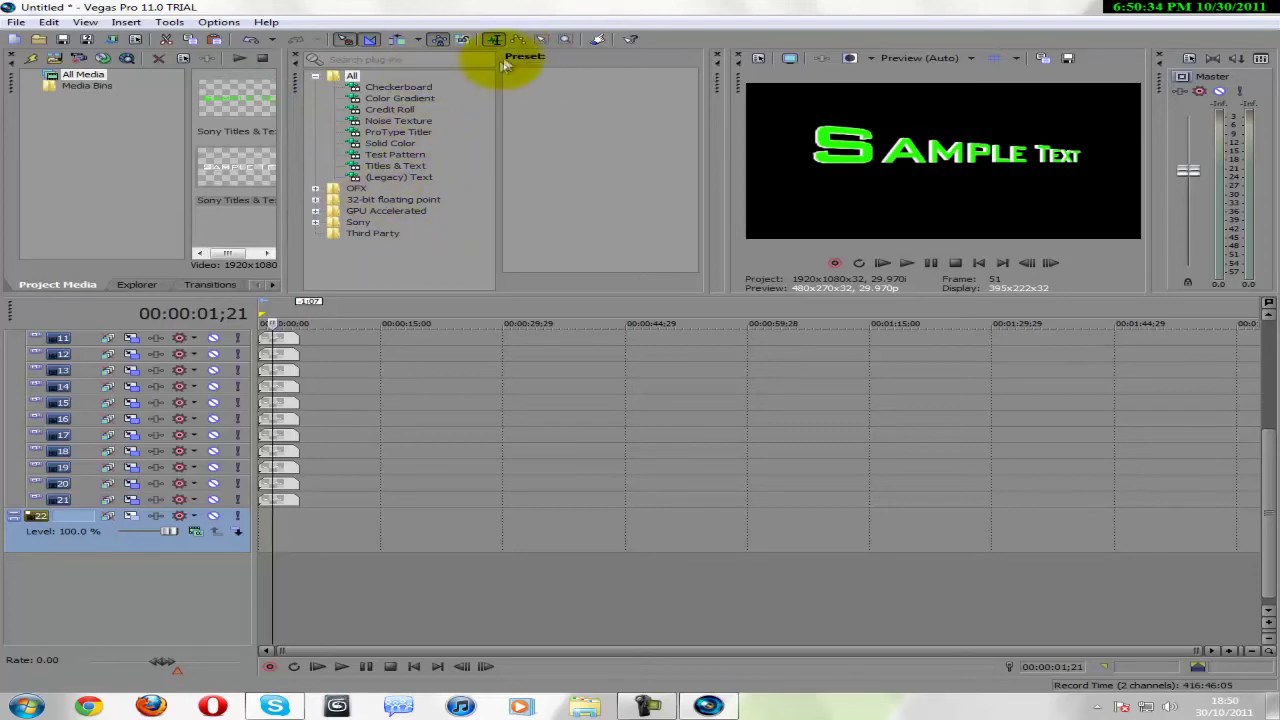
pyautogui.moveTo(294, 84); pyautogui.dragTo(471, 177)
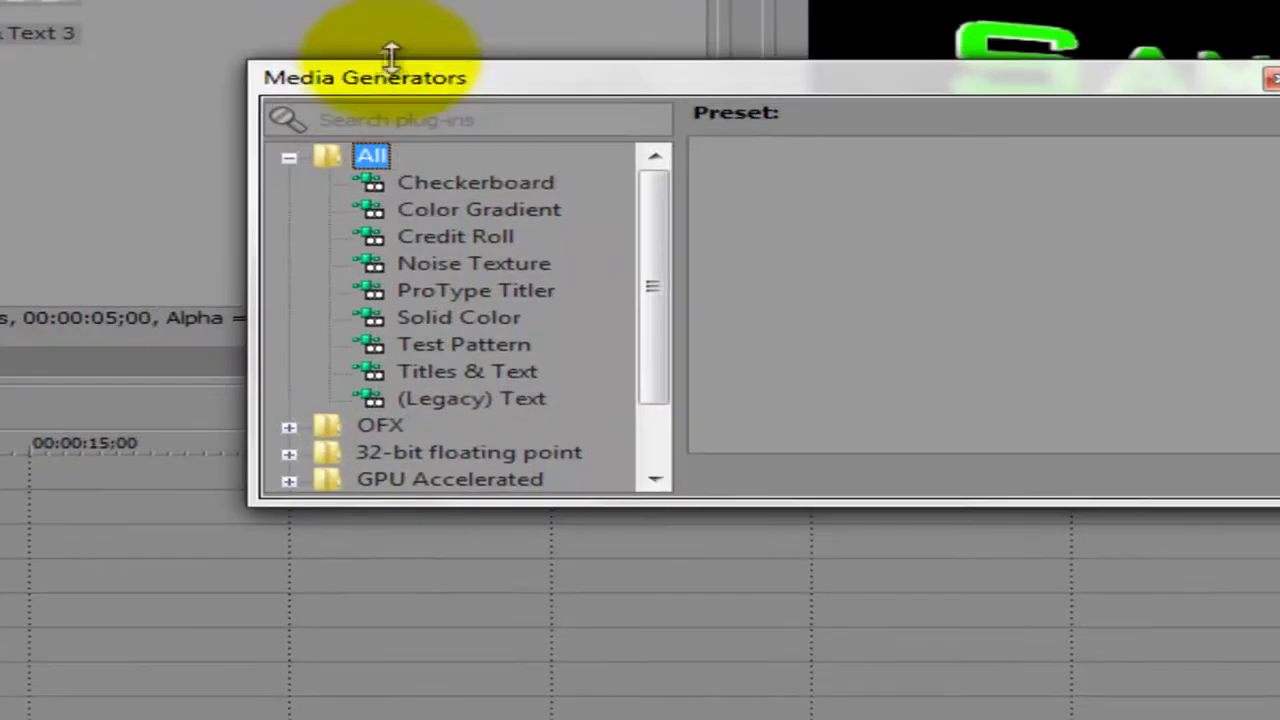
pyautogui.moveTo(544, 148); pyautogui.dragTo(565, 124)
pyautogui.moveTo(430, 8); pyautogui.dragTo(215, 170)
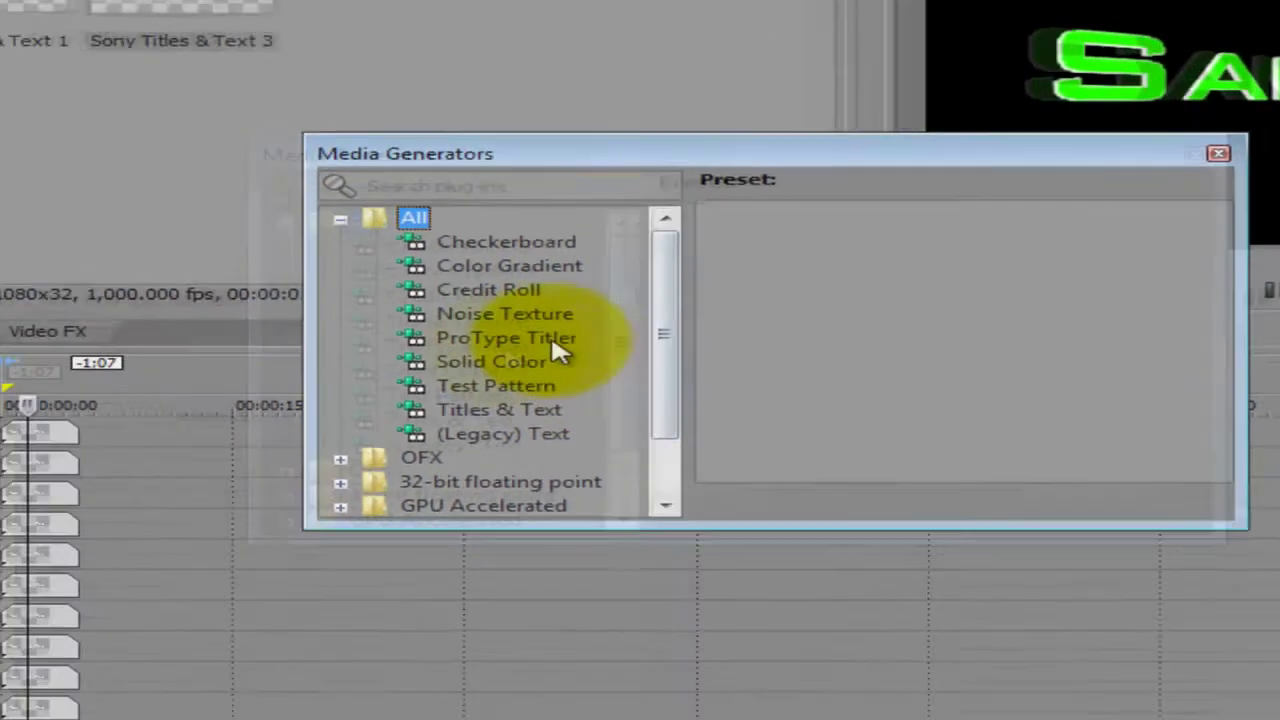
# Add the White preset of the Solid Color generator at the start of track 22 and close both generator windows.
pyautogui.click(300, 394)
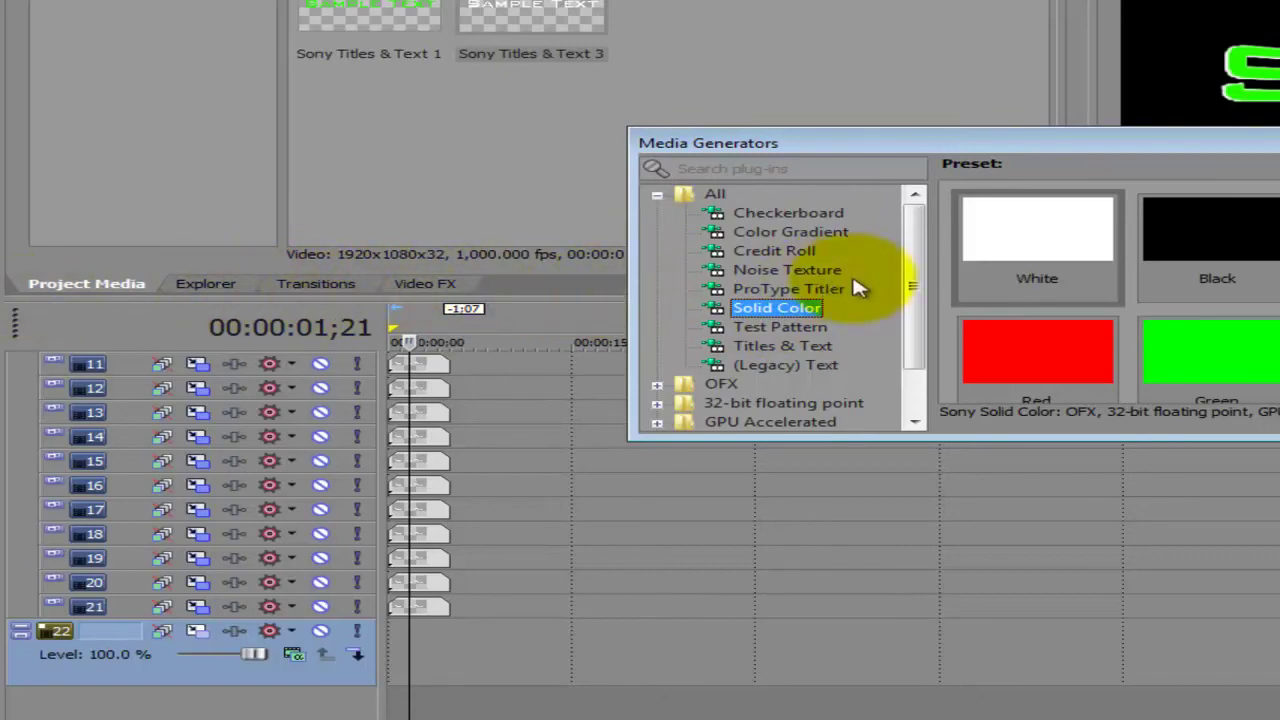
pyautogui.scroll(-4, 1105, 250)
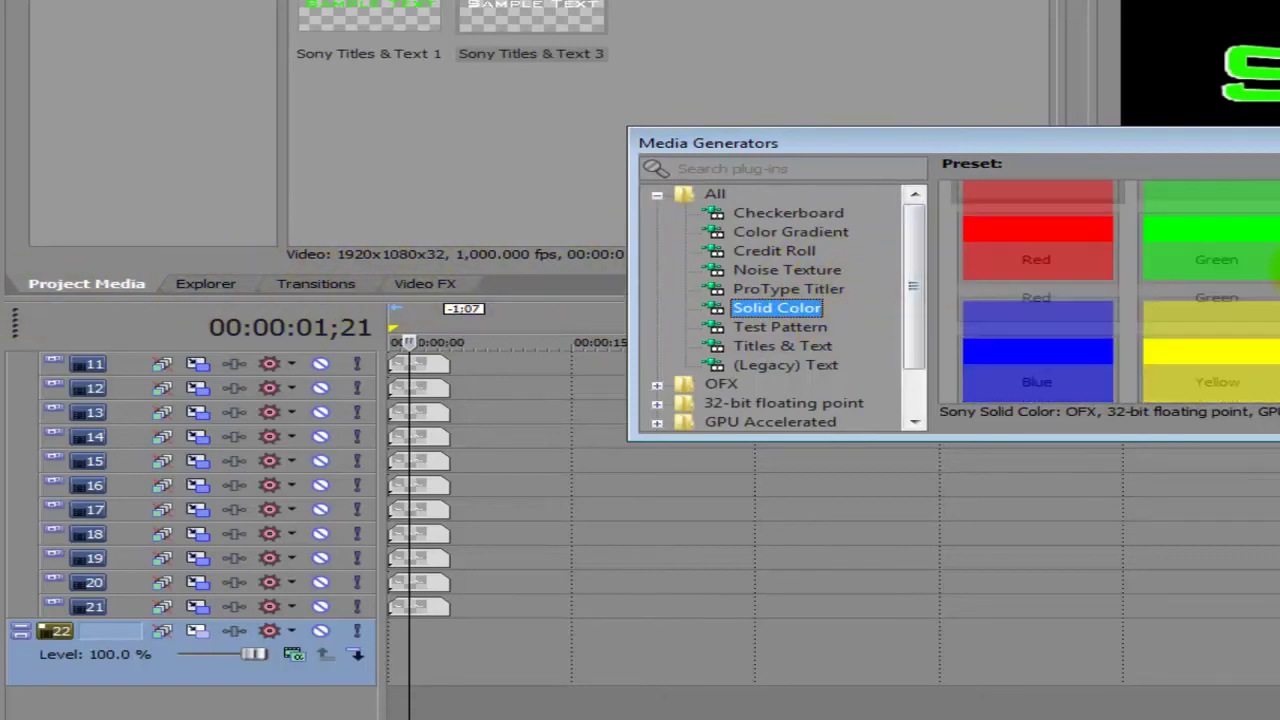
pyautogui.scroll(4, 1105, 250)
pyautogui.moveTo(1105, 250); pyautogui.dragTo(496, 654)
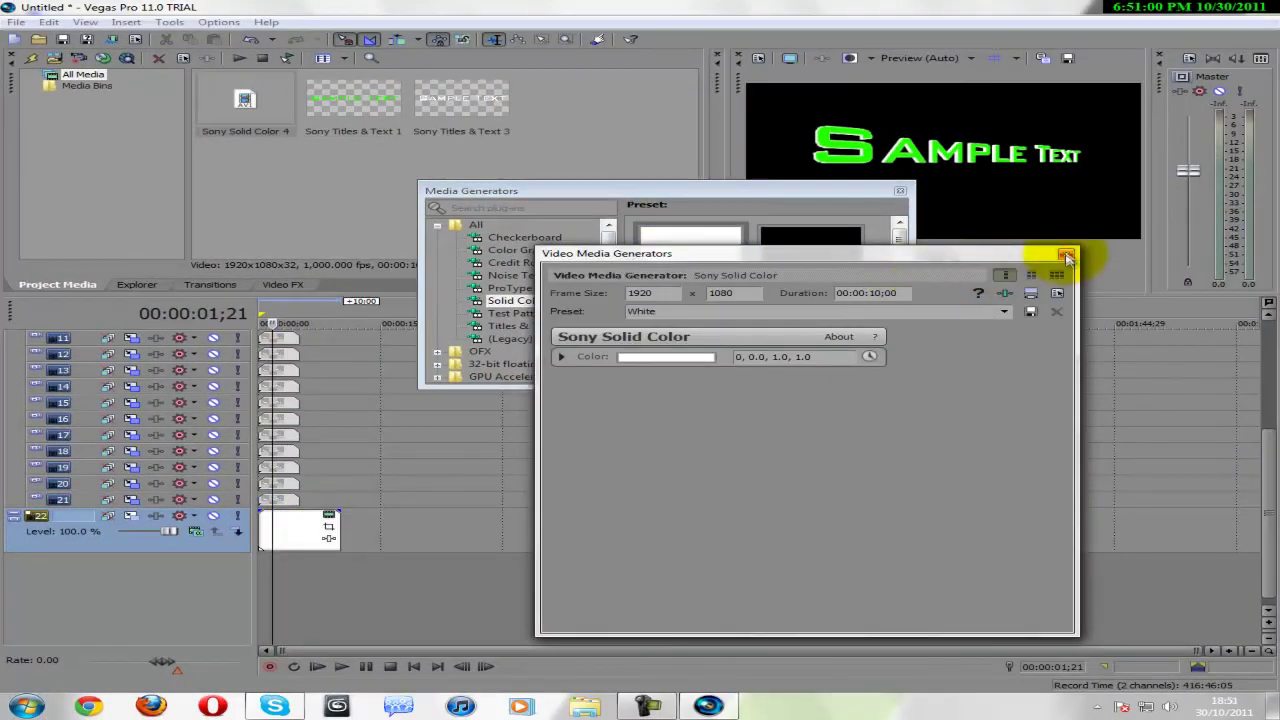
pyautogui.click(901, 191)
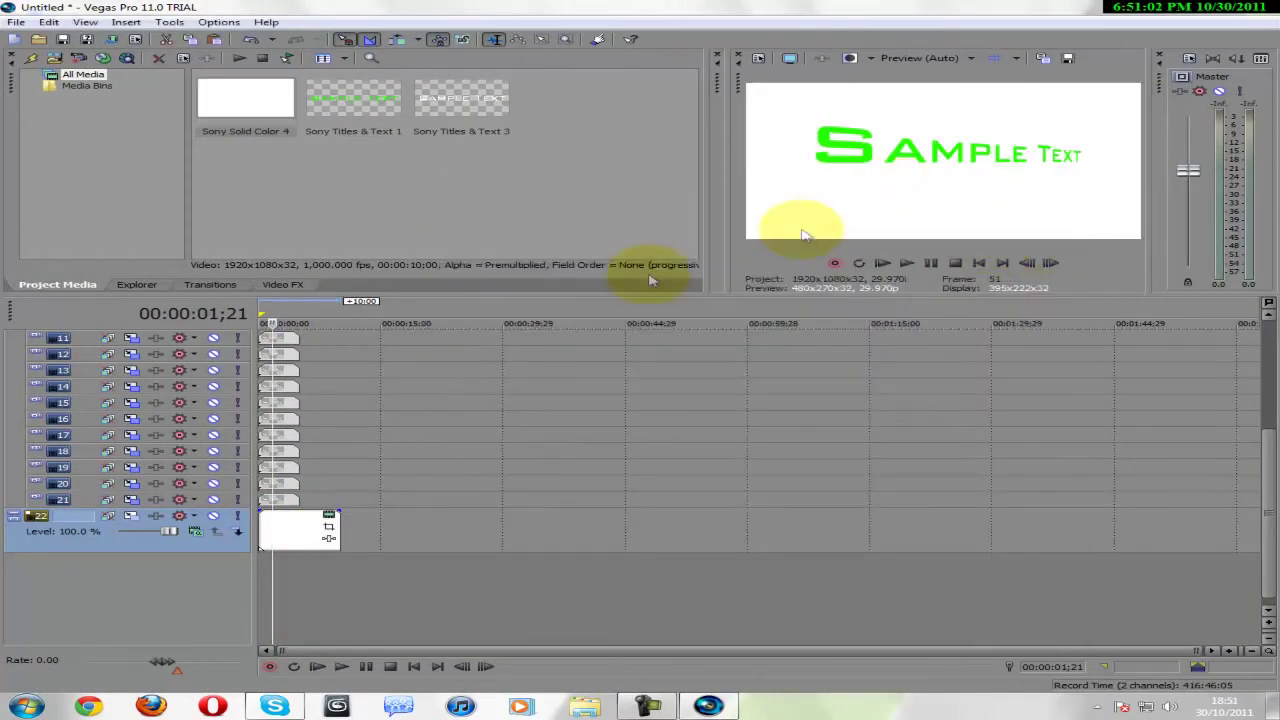
# Enlarge track 2 and set its generated text's color to near-black (0, 0.88, 0.01, 1.0), closing the generator settings.
pyautogui.moveTo(1274, 493); pyautogui.dragTo(1249, 371)
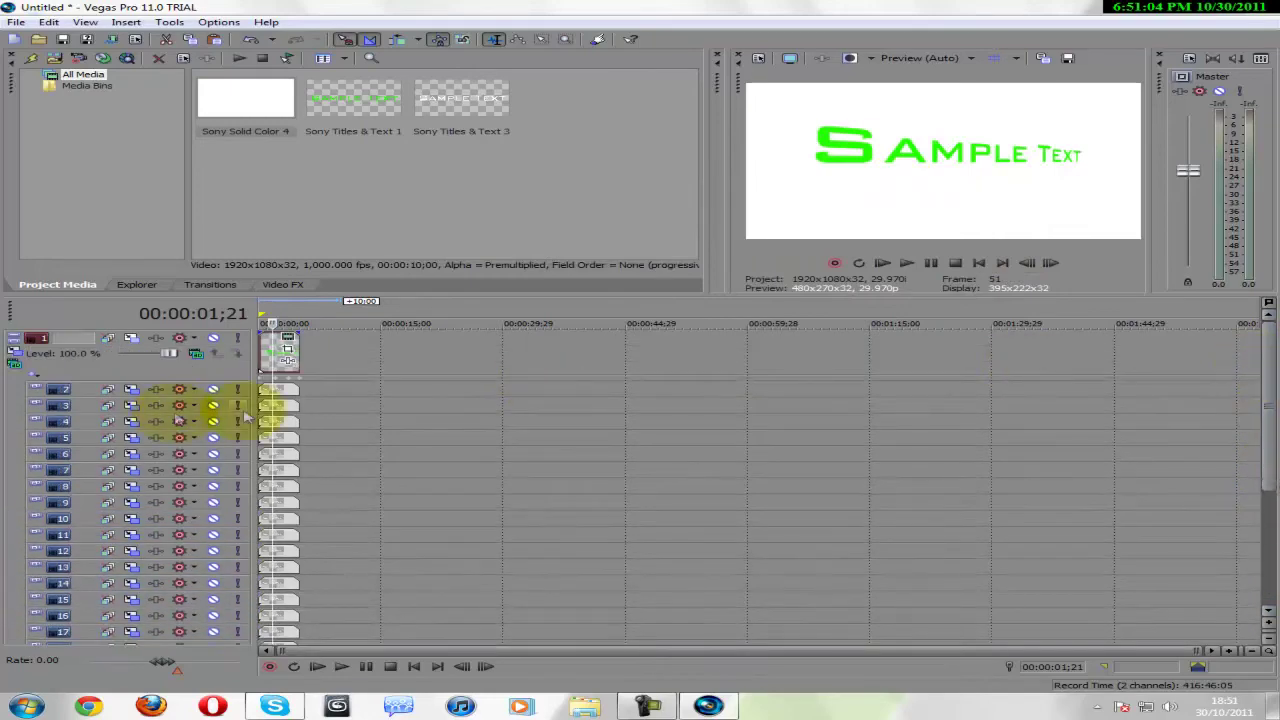
pyautogui.click(288, 390)
pyautogui.scroll(6, 394, 392)
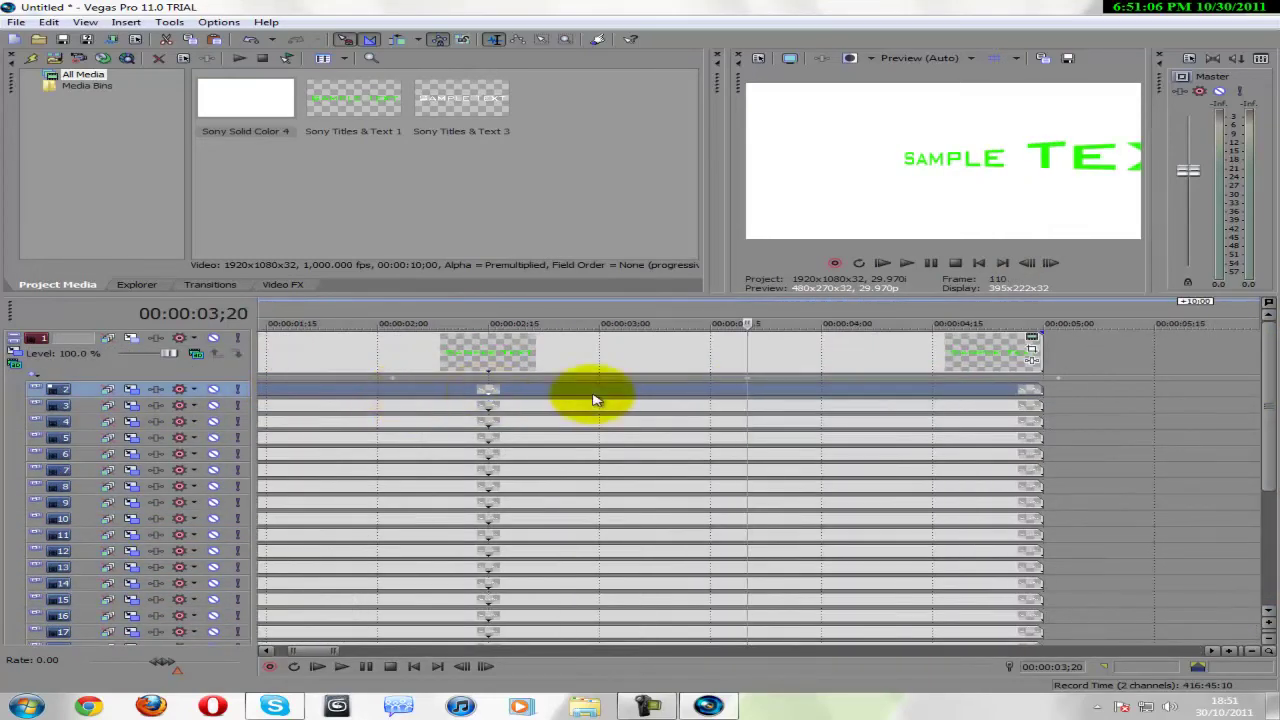
pyautogui.moveTo(190, 396); pyautogui.dragTo(177, 455)
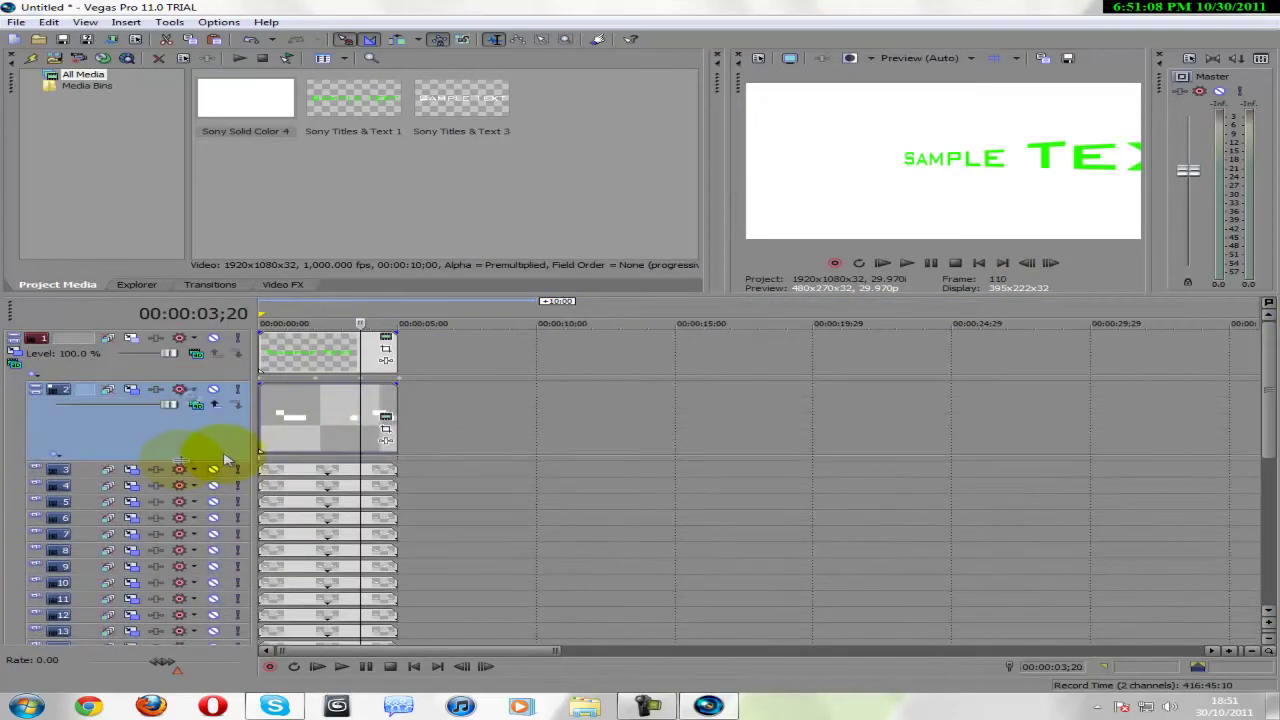
pyautogui.click(386, 417)
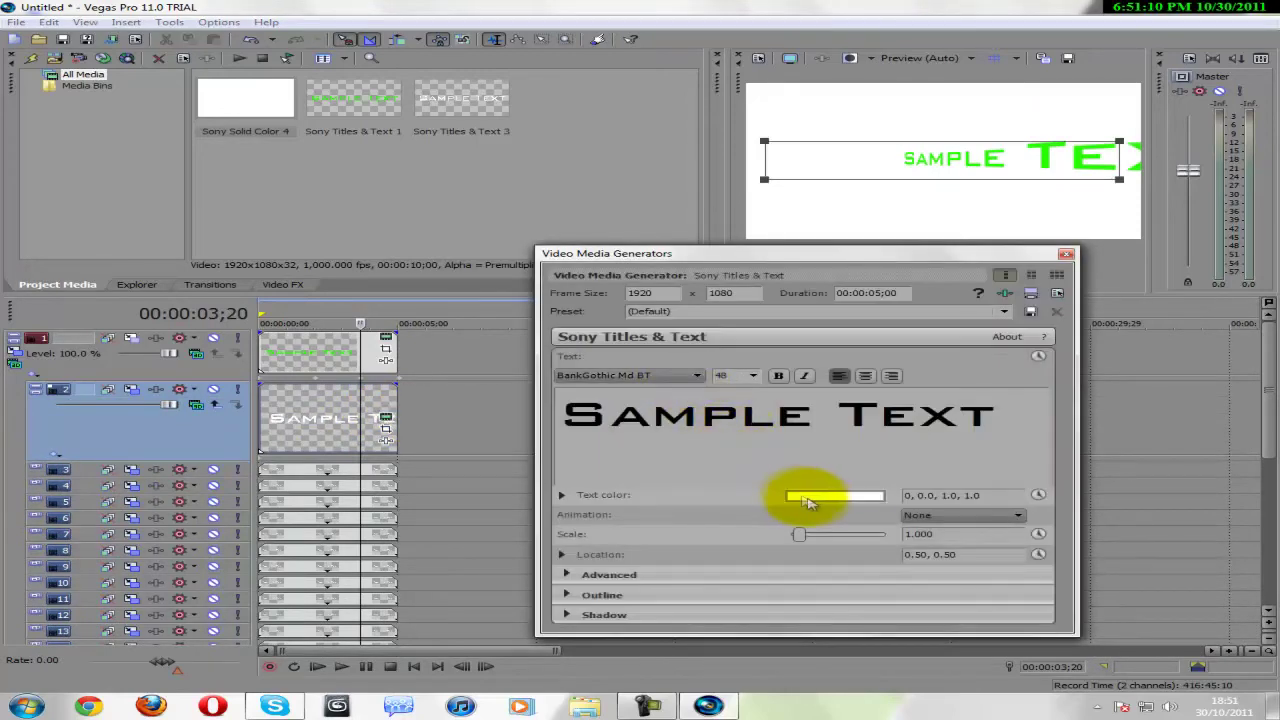
pyautogui.click(805, 495)
pyautogui.moveTo(700, 537); pyautogui.dragTo(857, 663)
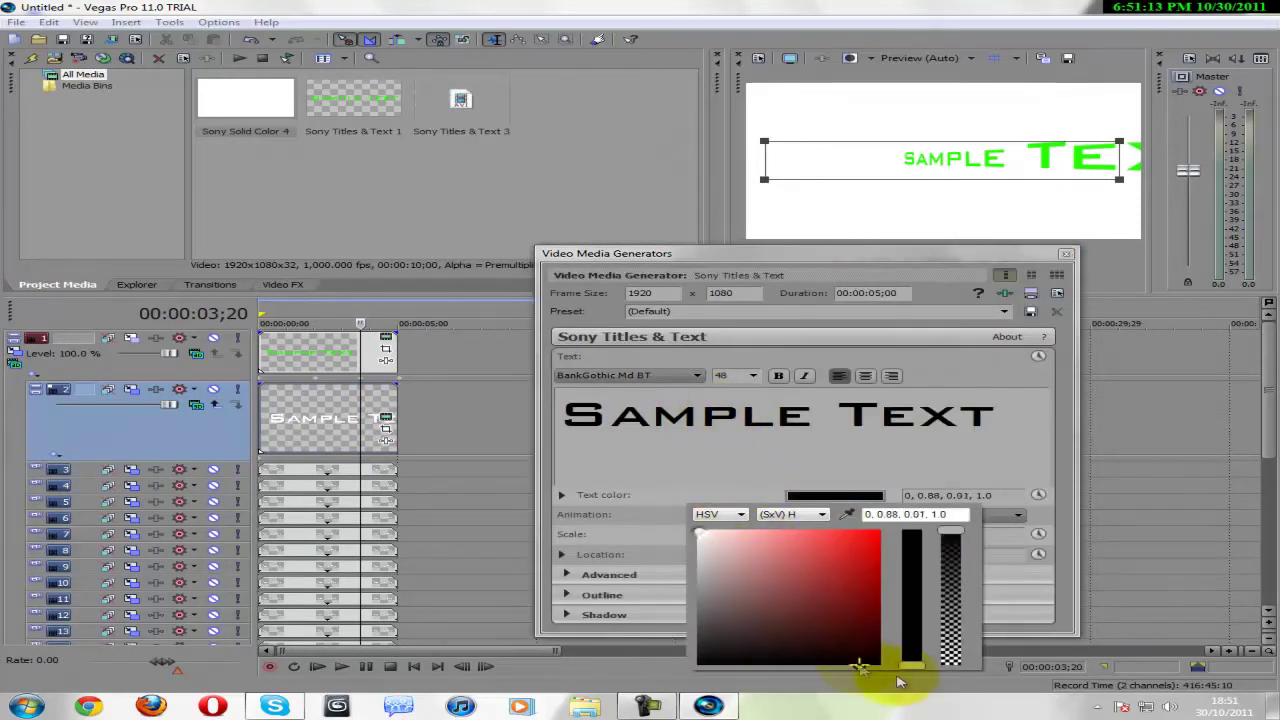
pyautogui.click(1067, 258)
# Preview the title with its dark depth over the white background at 00:00:02;00.
pyautogui.moveTo(1275, 410); pyautogui.dragTo(1270, 500)
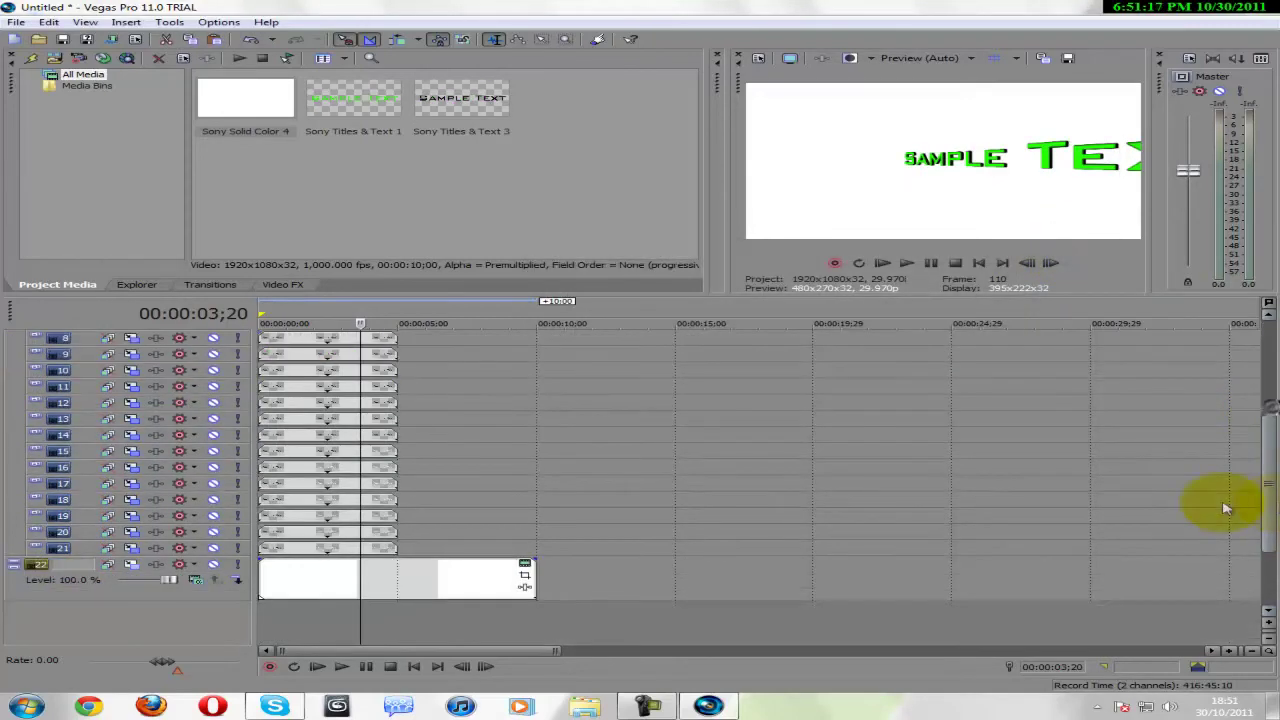
pyautogui.click(275, 518)
pyautogui.click(329, 584)
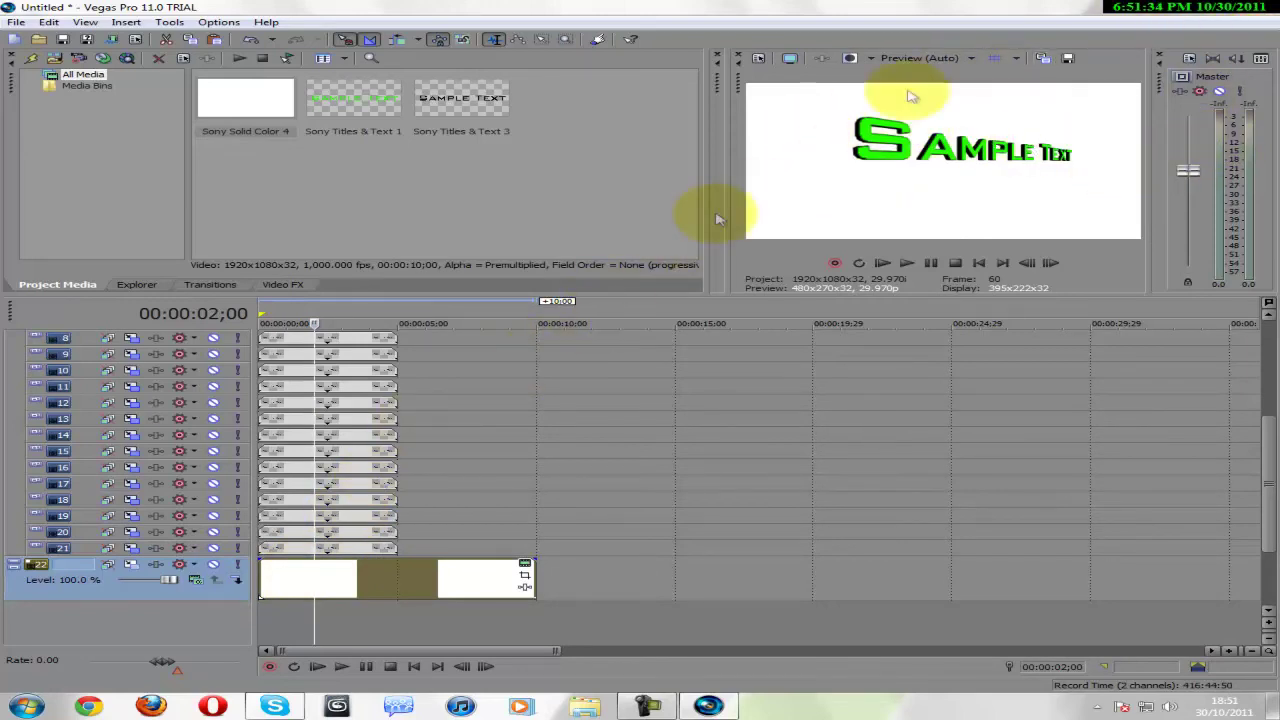
# Close Vegas Pro without saving the Untitled project and dismiss the trial purchase dialog.
pyautogui.click(1270, 8)
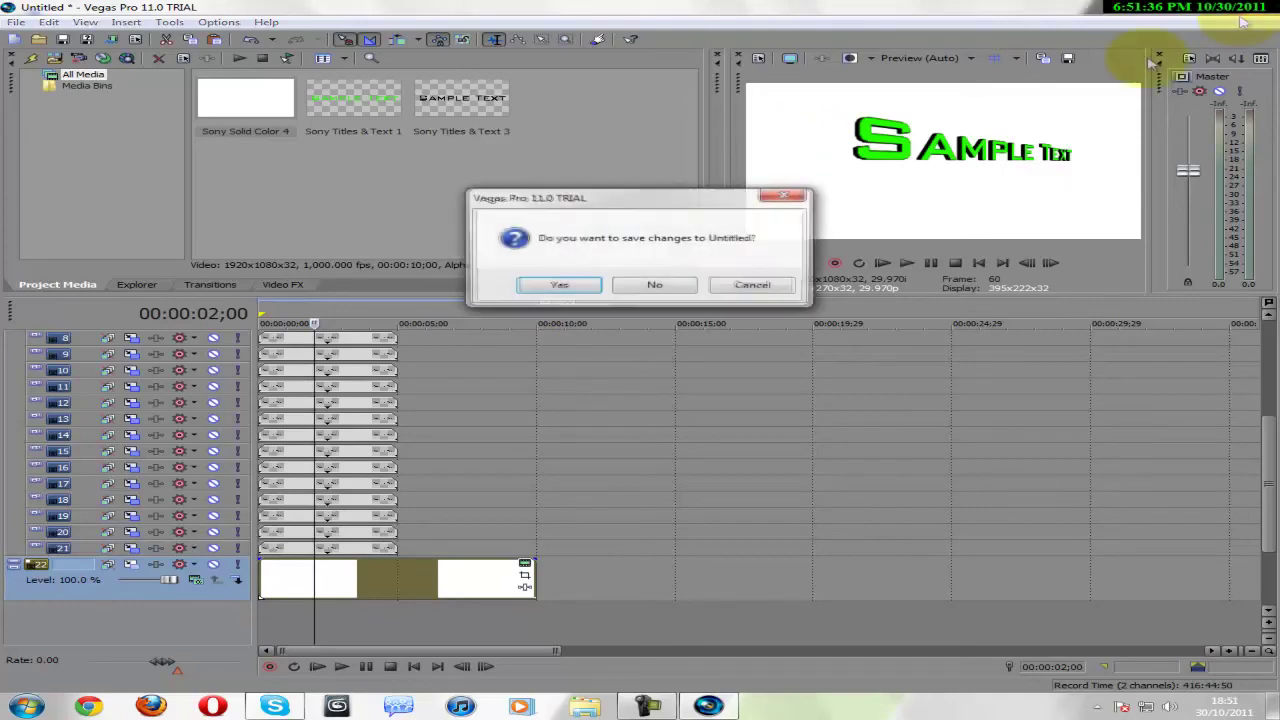
pyautogui.click(654, 286)
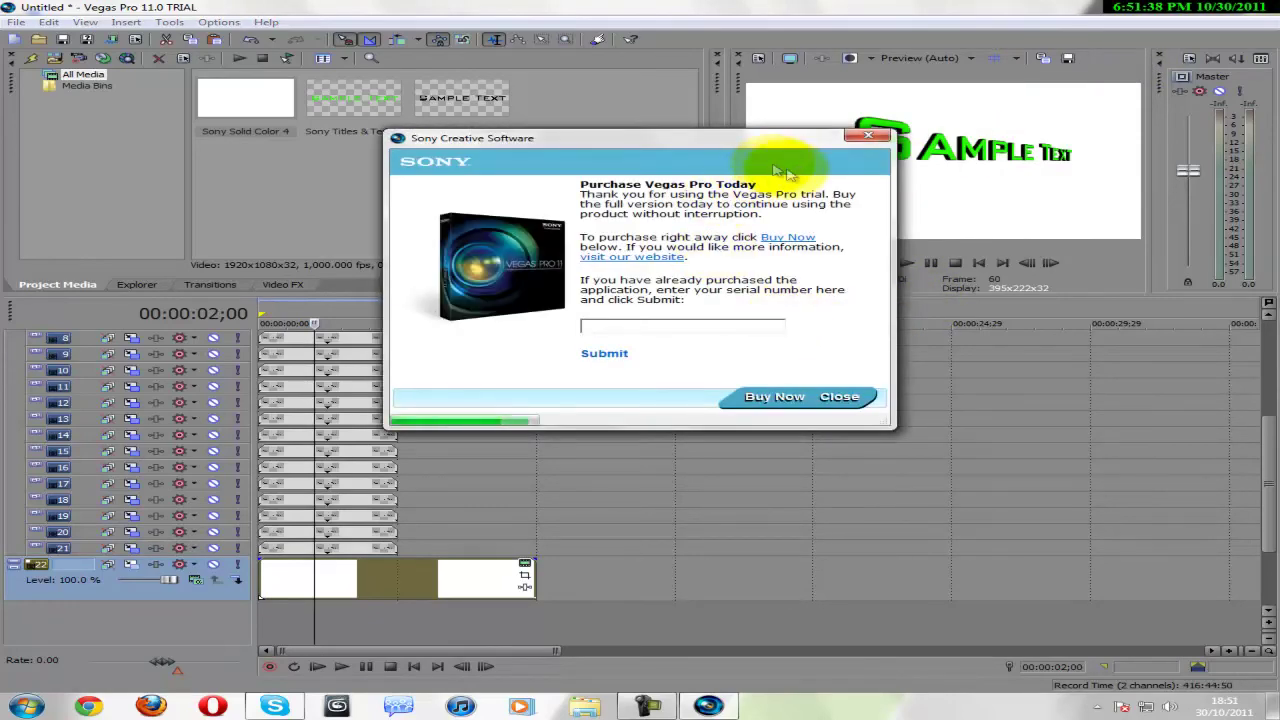
pyautogui.click(830, 398)
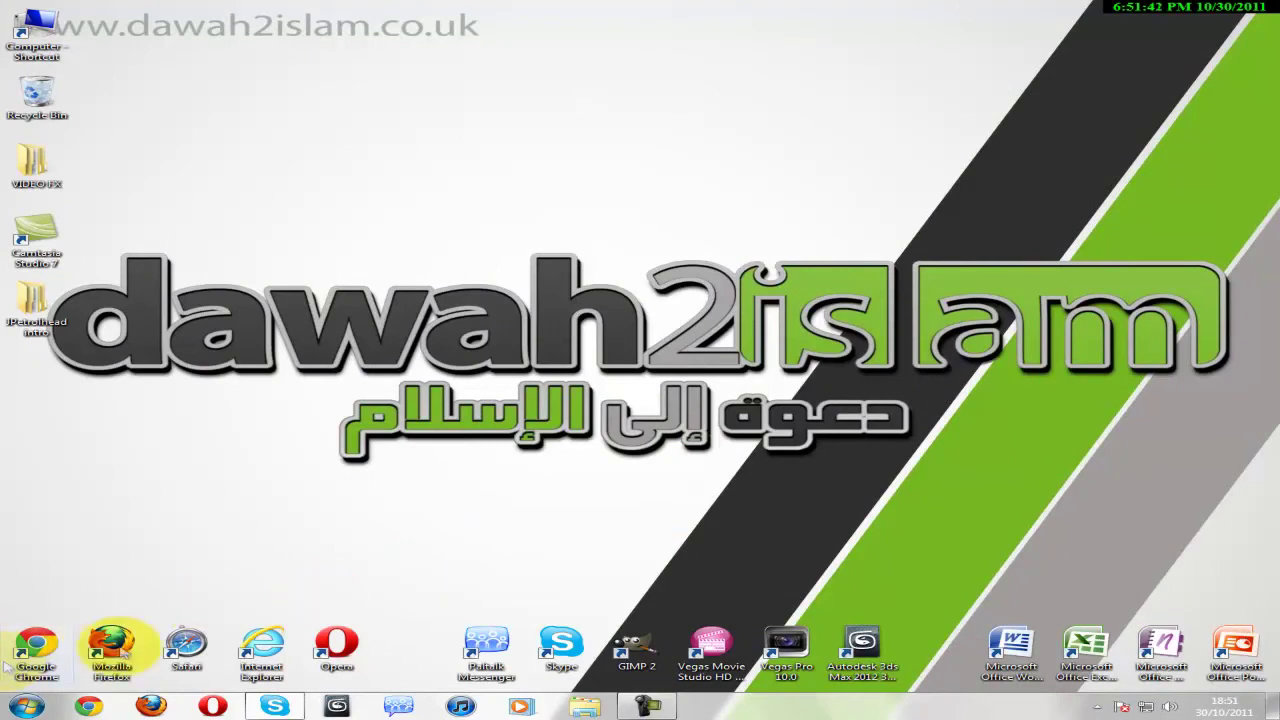
# Launch Vegas Pro 11.0 again with a new empty project.
pyautogui.doubleClick(622, 648)
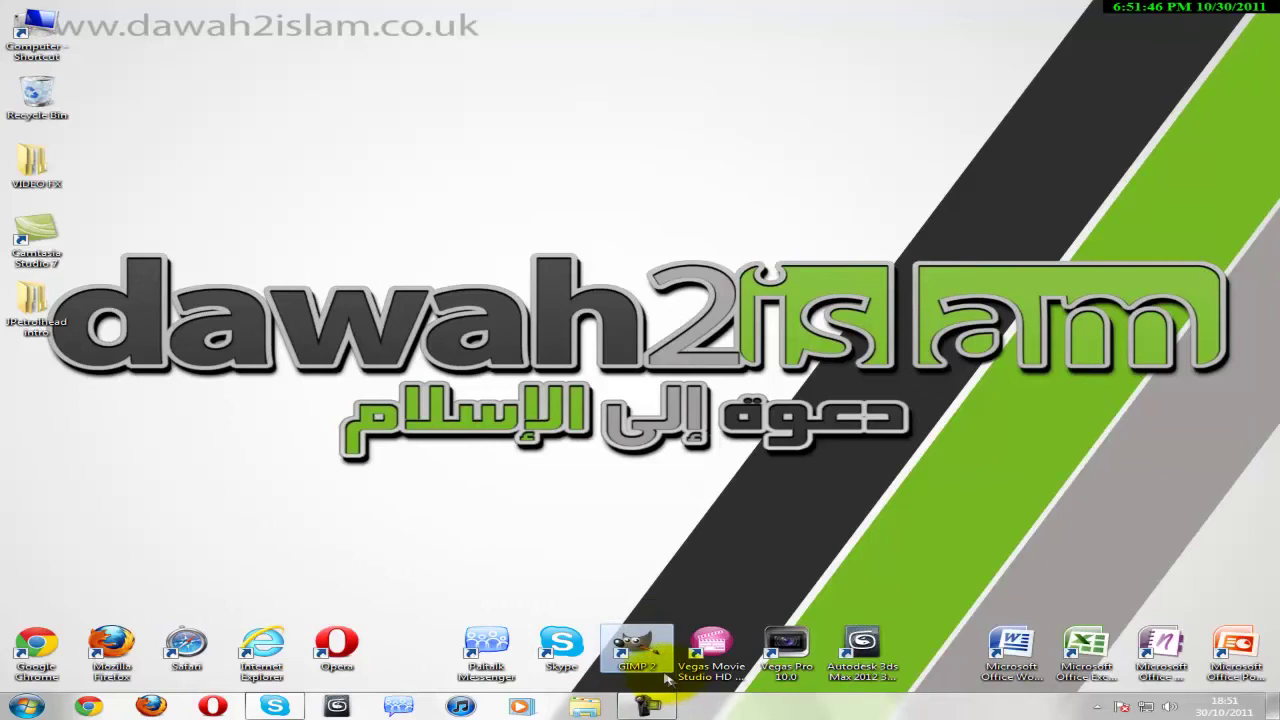
pyautogui.click(862, 652)
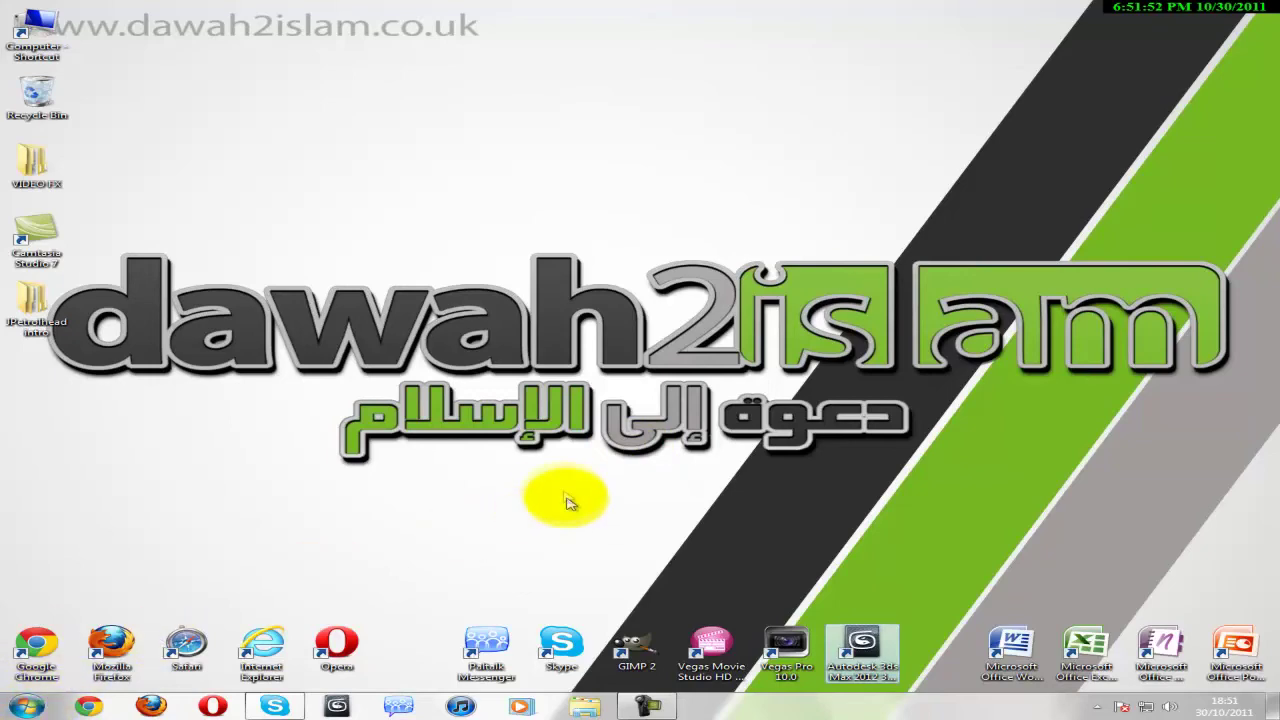
pyautogui.click(27, 706)
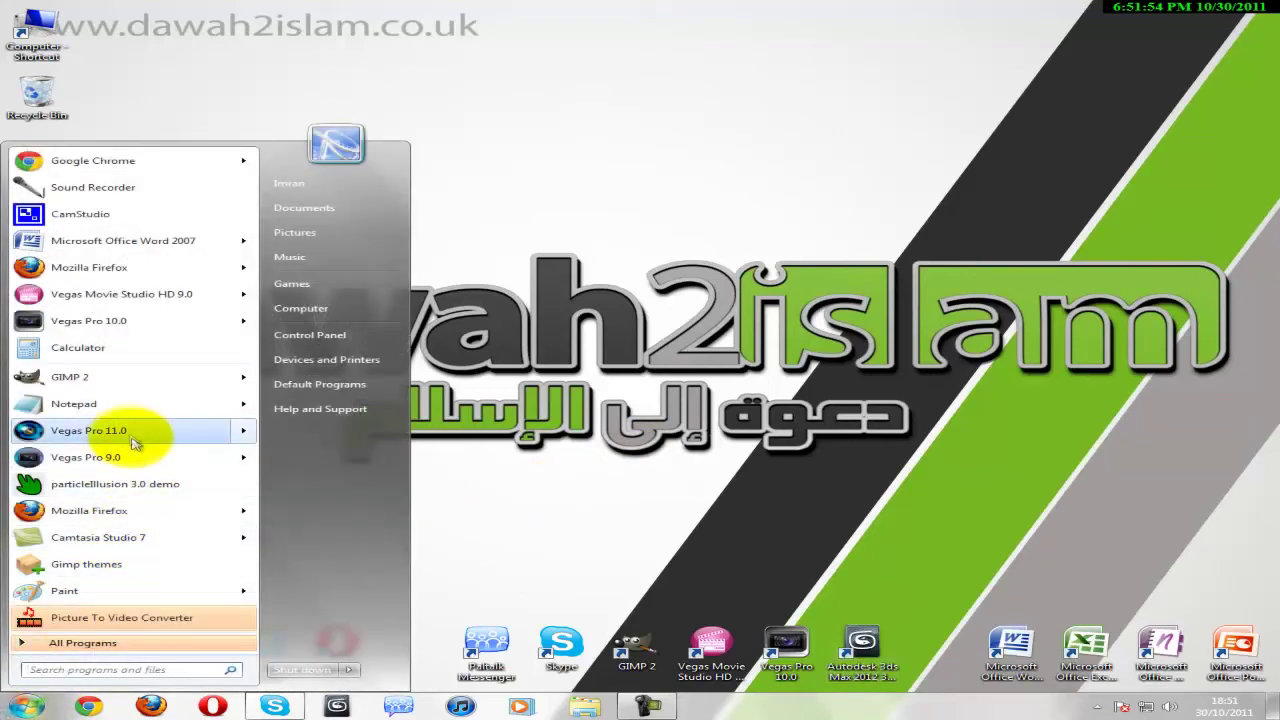
pyautogui.click(90, 430)
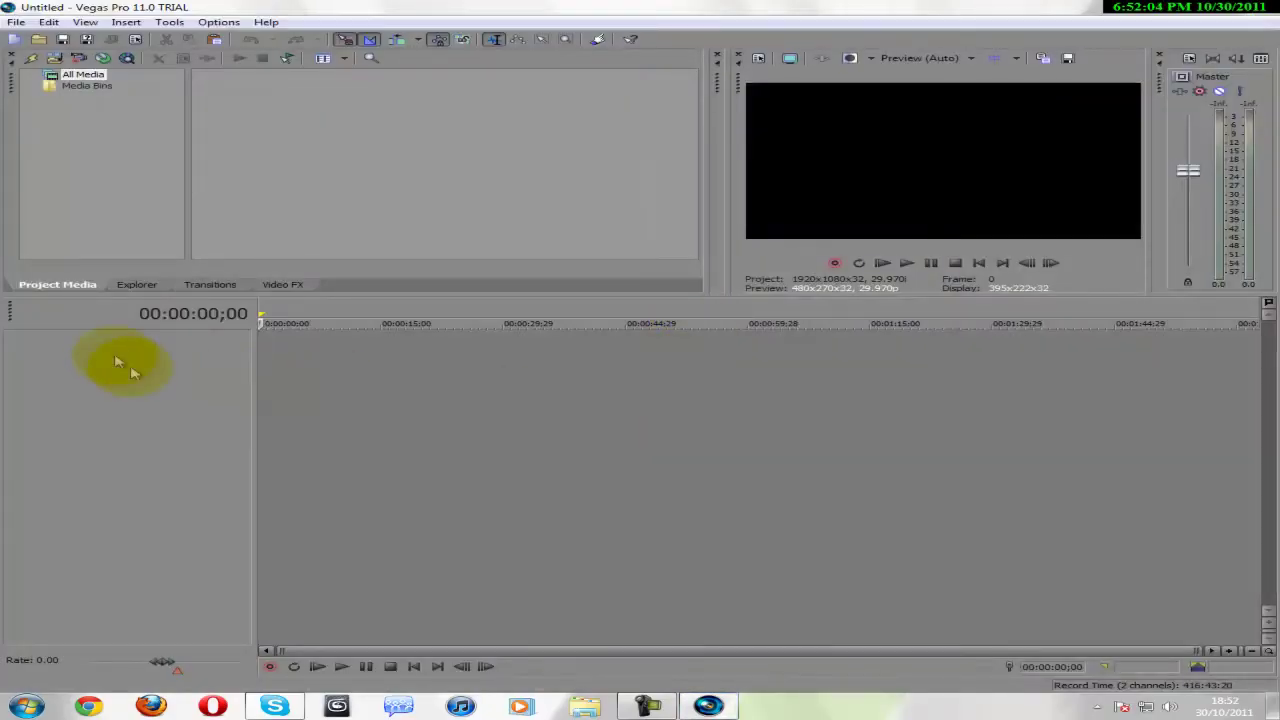
# Insert a video track in the empty project and select the time range from the start to 00:00:30;08.
pyautogui.rightClick(118, 367)
pyautogui.click(190, 392)
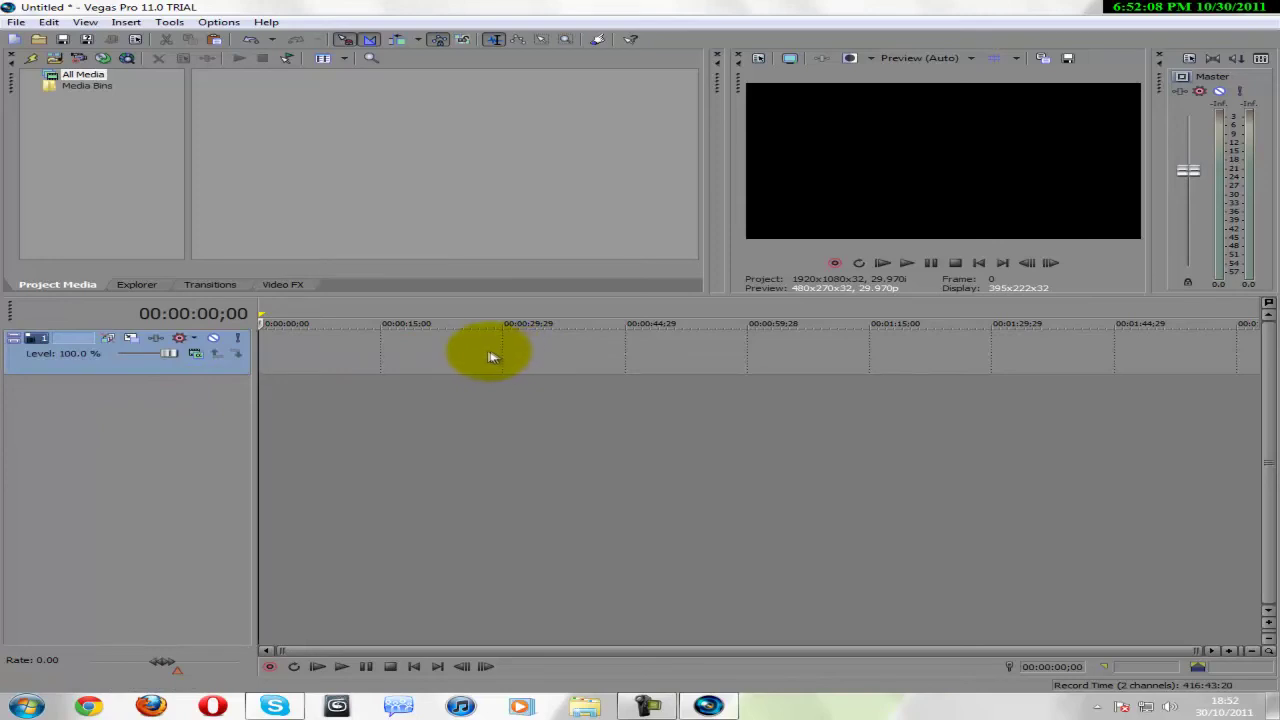
pyautogui.moveTo(508, 357); pyautogui.dragTo(14, 386)
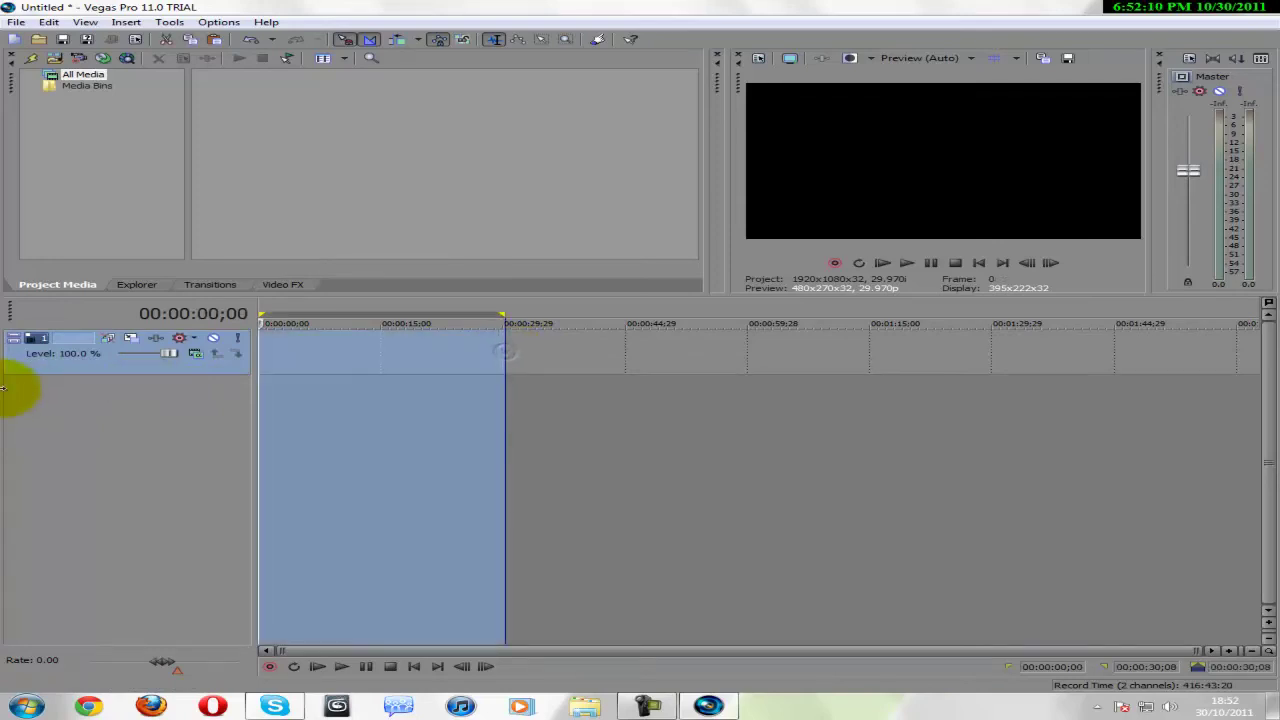
# Bring the nikeharam video from Pictures > Dawah2Islam > Videos onto the Vegas timeline and acknowledge the audio proxy message.
pyautogui.click(588, 708)
pyautogui.doubleClick(420, 354)
pyautogui.doubleClick(418, 352)
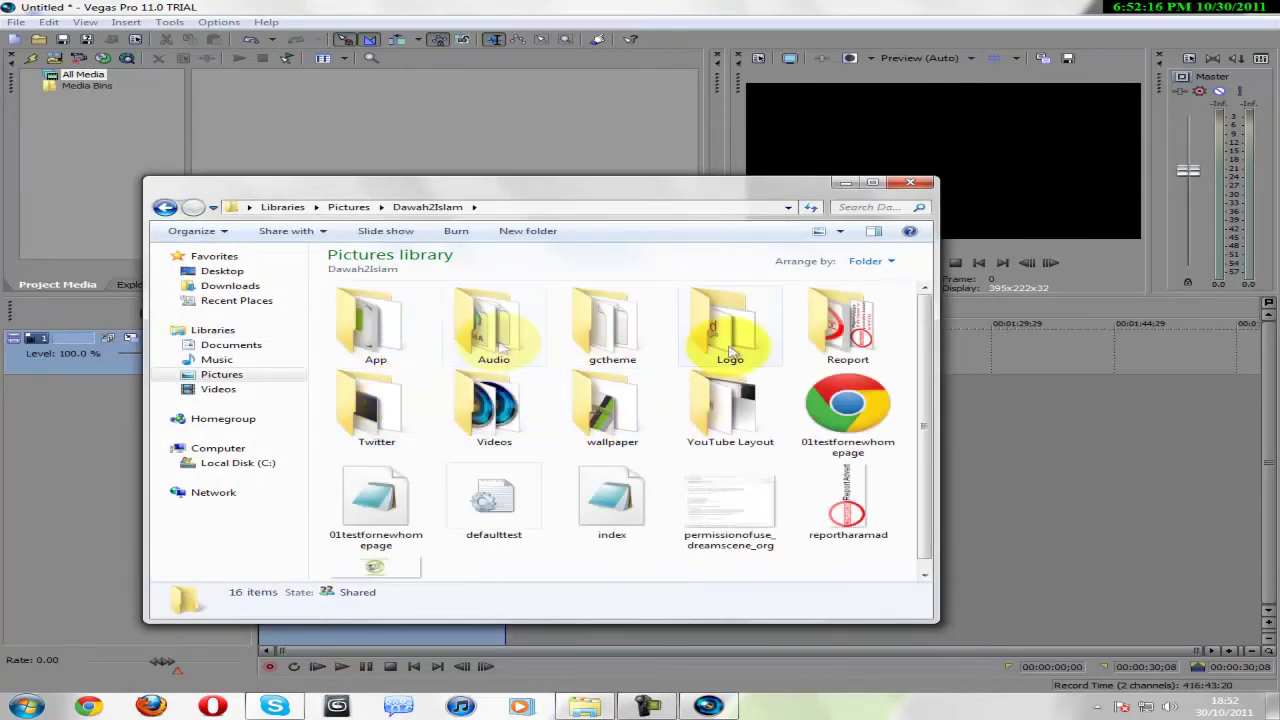
pyautogui.doubleClick(515, 400)
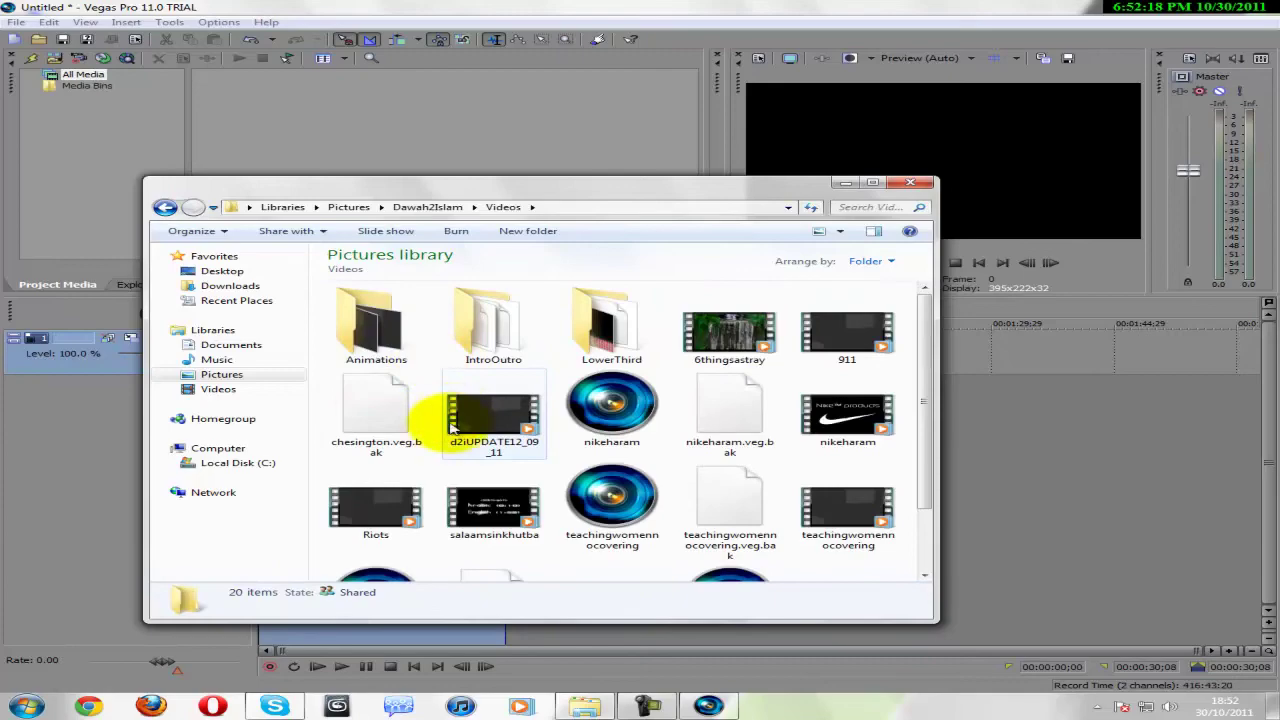
pyautogui.click(862, 418)
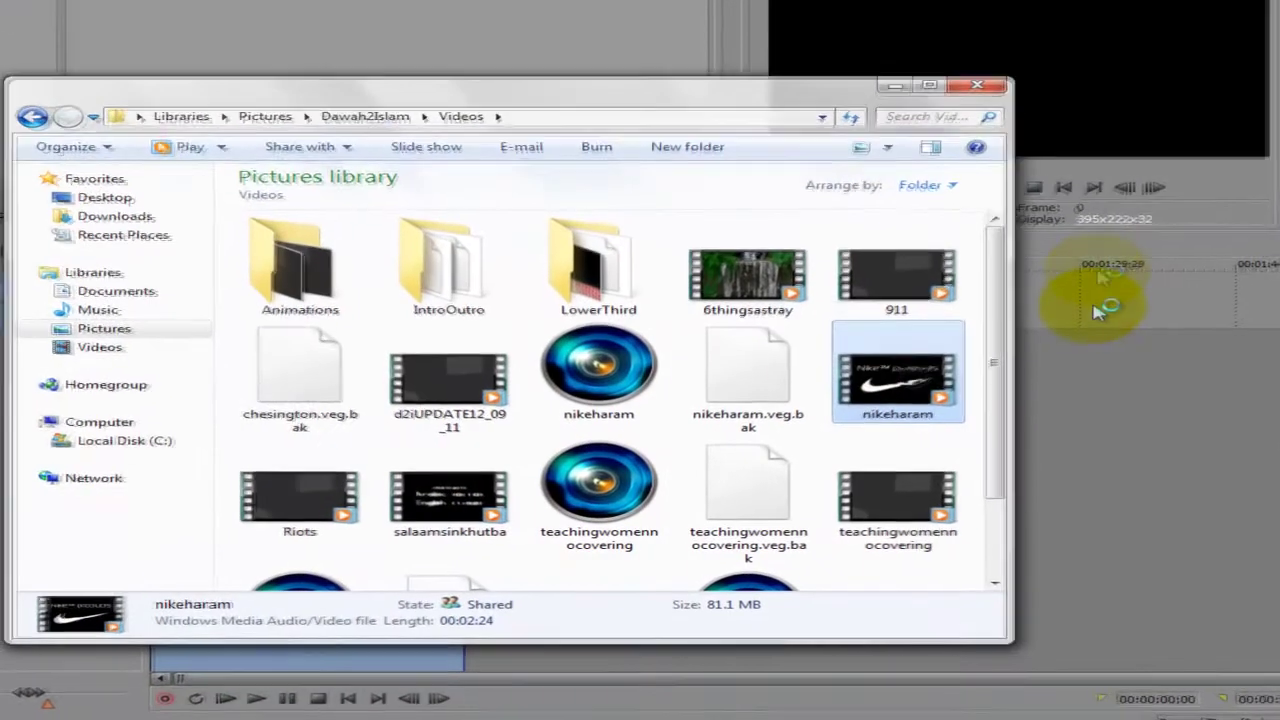
pyautogui.moveTo(1105, 310); pyautogui.dragTo(1120, 300)
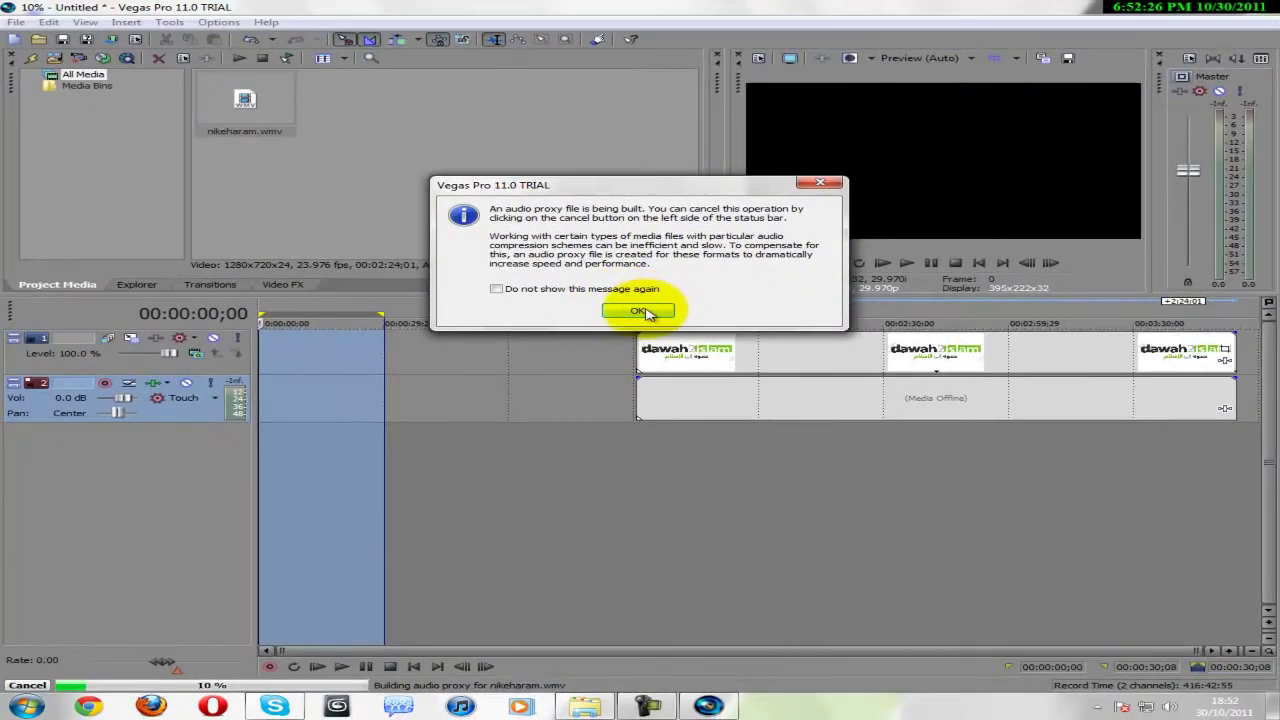
pyautogui.click(640, 311)
# Move the nikeharam clip to the start of the timeline and set the loop region to span the whole clip.
pyautogui.moveTo(757, 350); pyautogui.dragTo(229, 349)
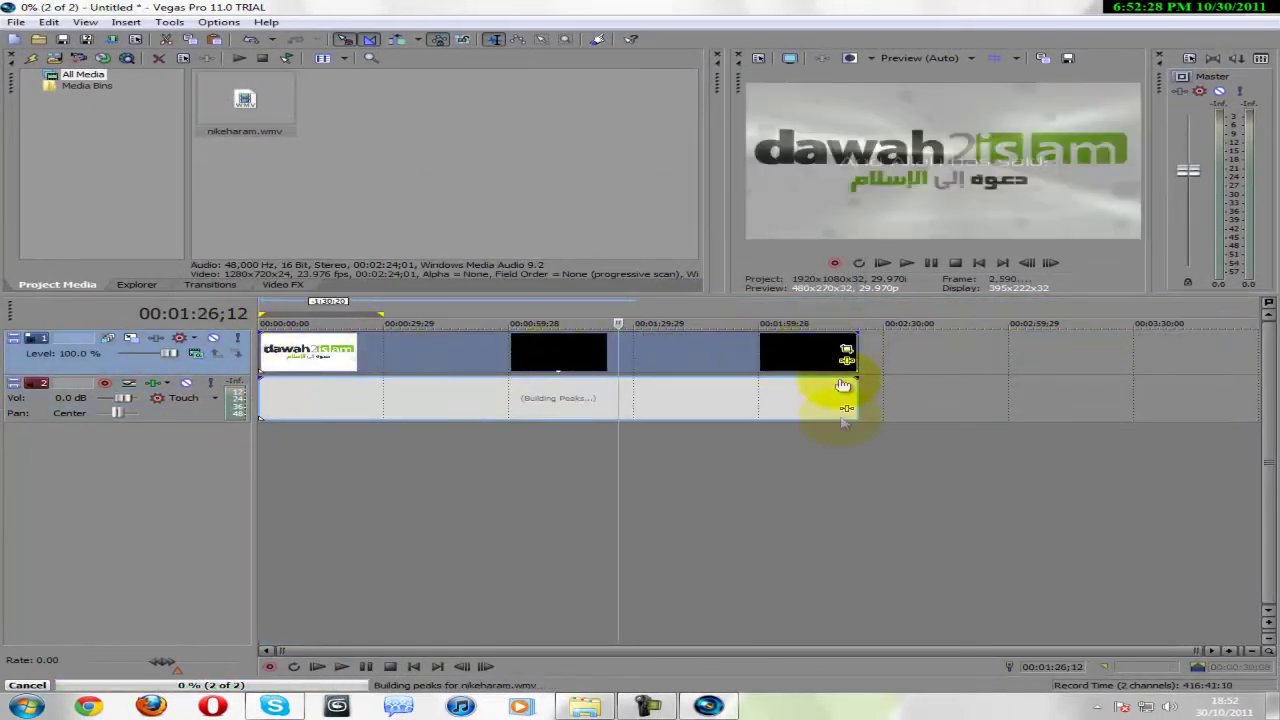
pyautogui.moveTo(851, 434); pyautogui.dragTo(250, 432)
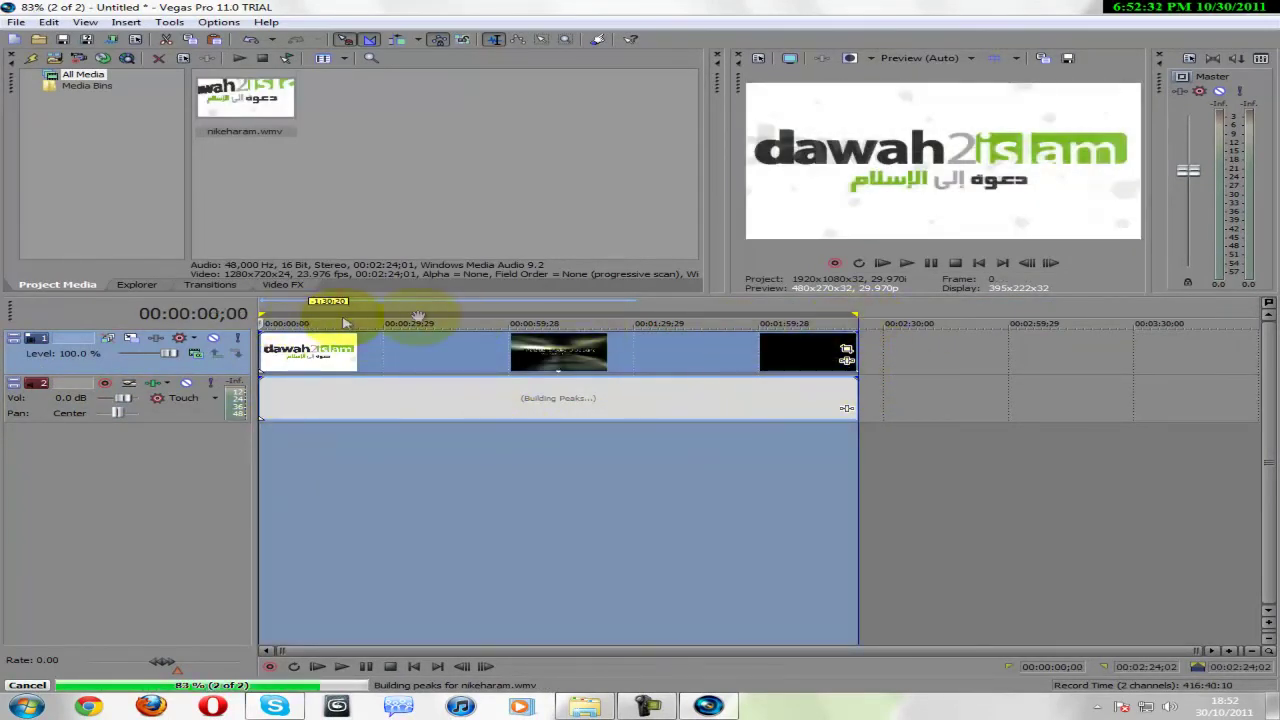
pyautogui.click(953, 369)
pyautogui.moveTo(853, 314)
pyautogui.mouseDown()
pyautogui.moveTo(342, 314)
pyautogui.moveTo(806, 315)
pyautogui.mouseUp()
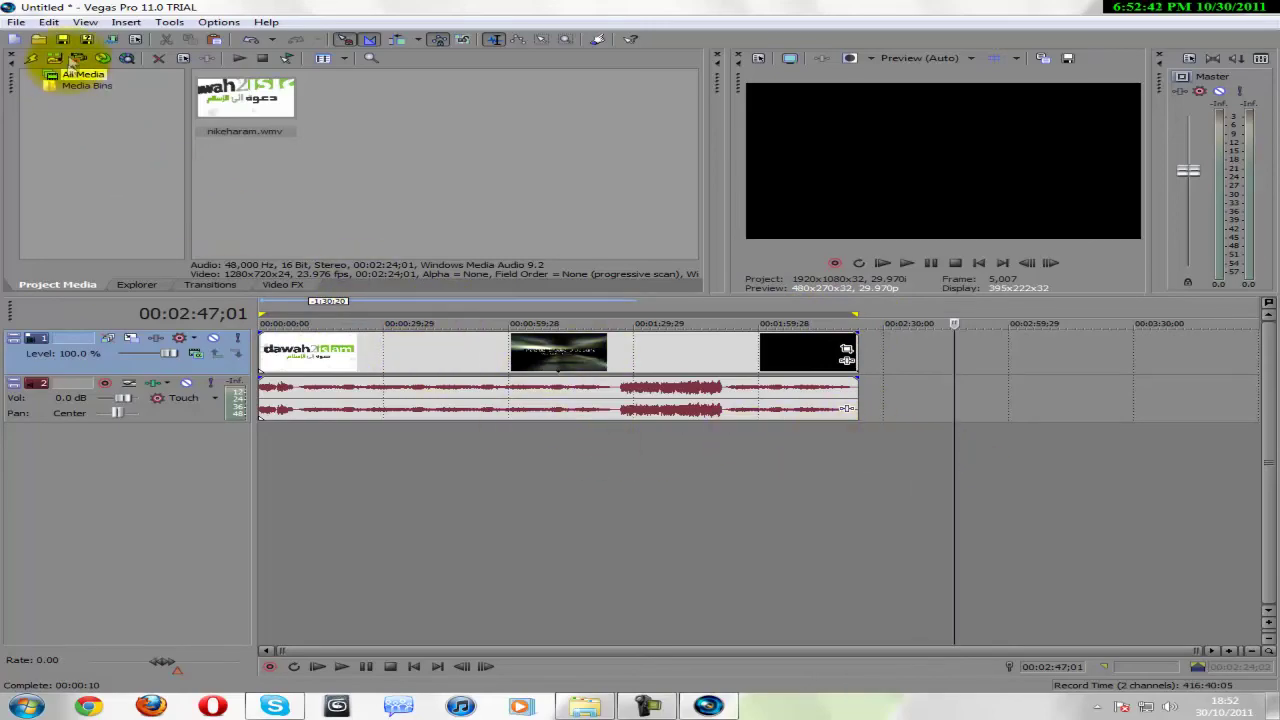
# Review the output formats in Render As, choose a Windows Media Video V11 template and start rendering the loop region.
pyautogui.click(16, 22)
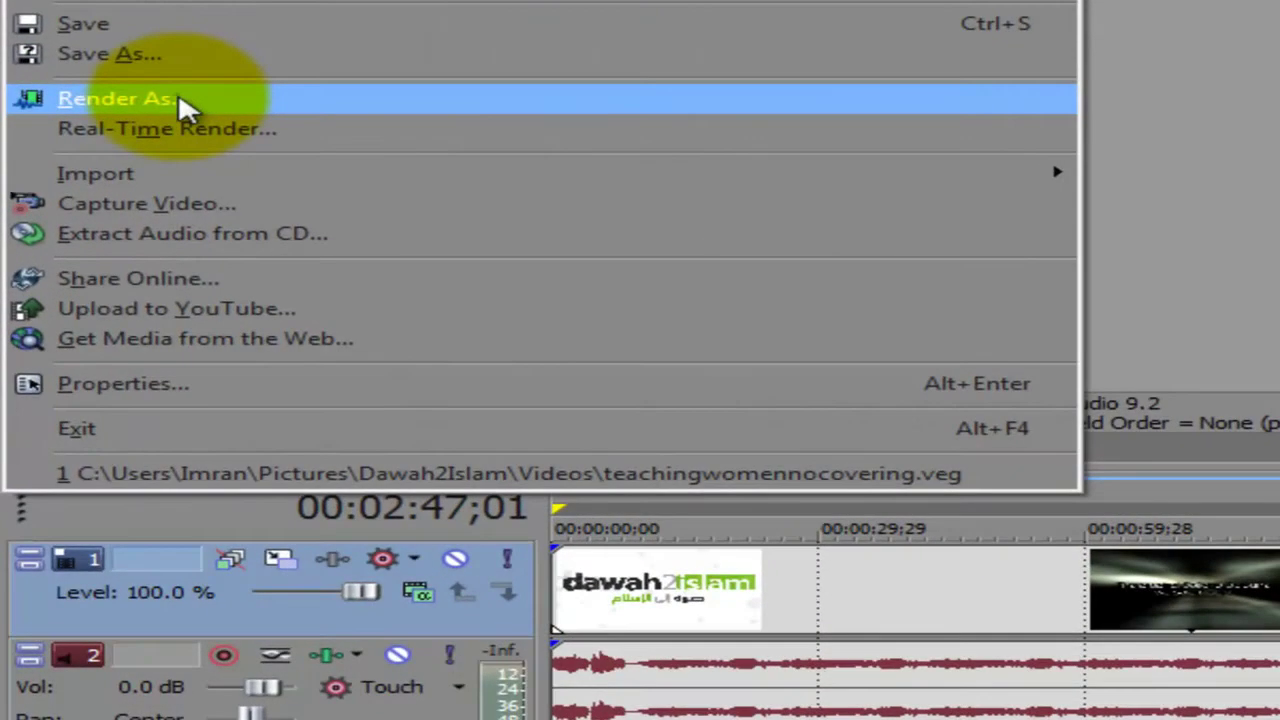
pyautogui.click(180, 100)
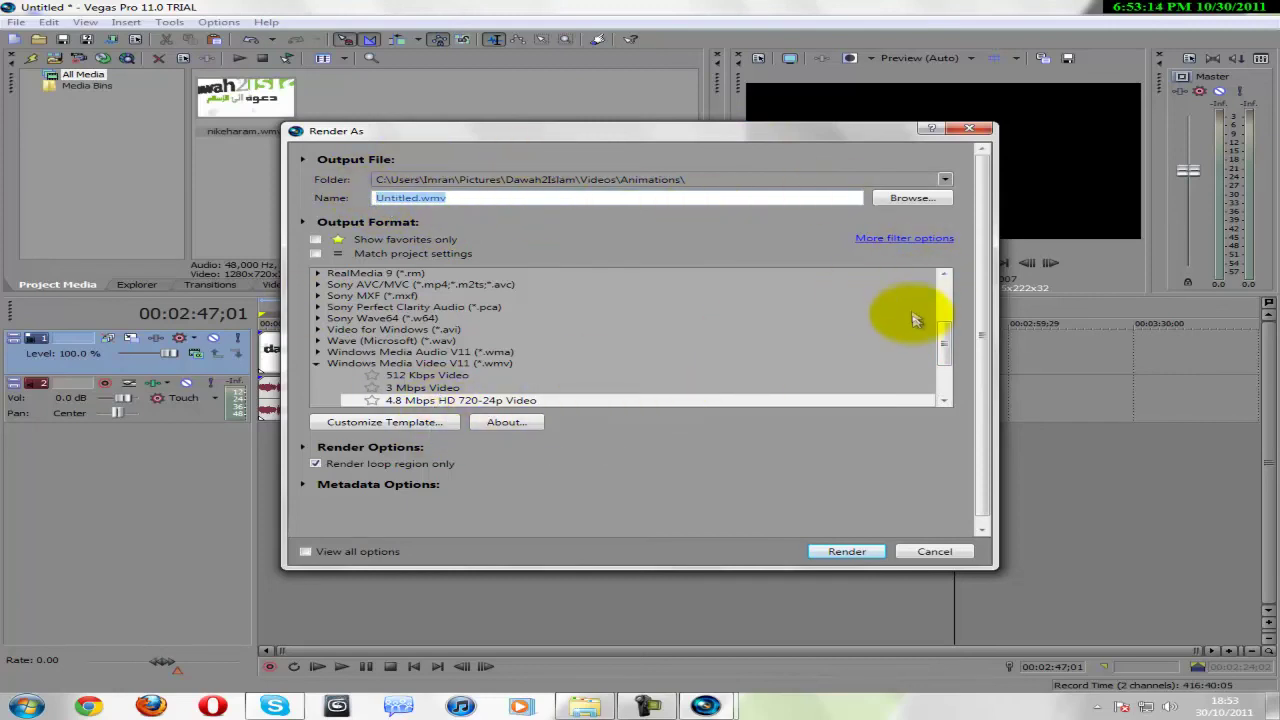
pyautogui.moveTo(945, 337); pyautogui.dragTo(823, 357)
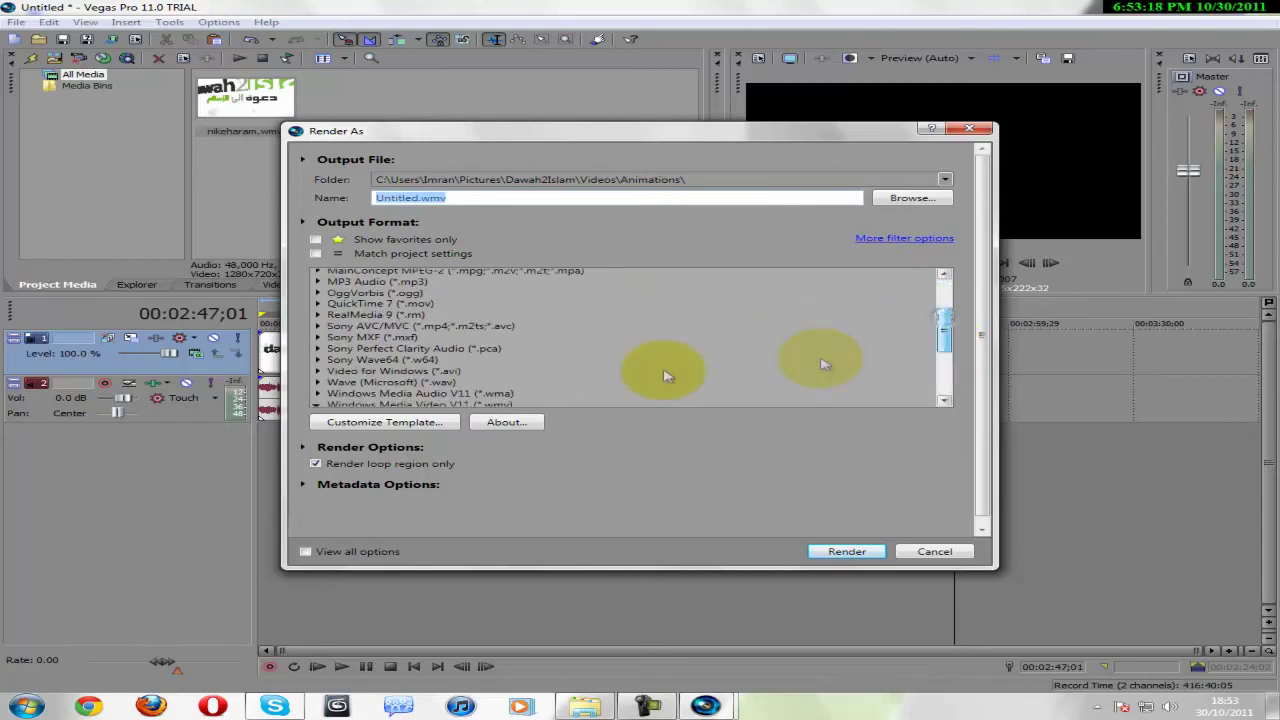
pyautogui.click(500, 402)
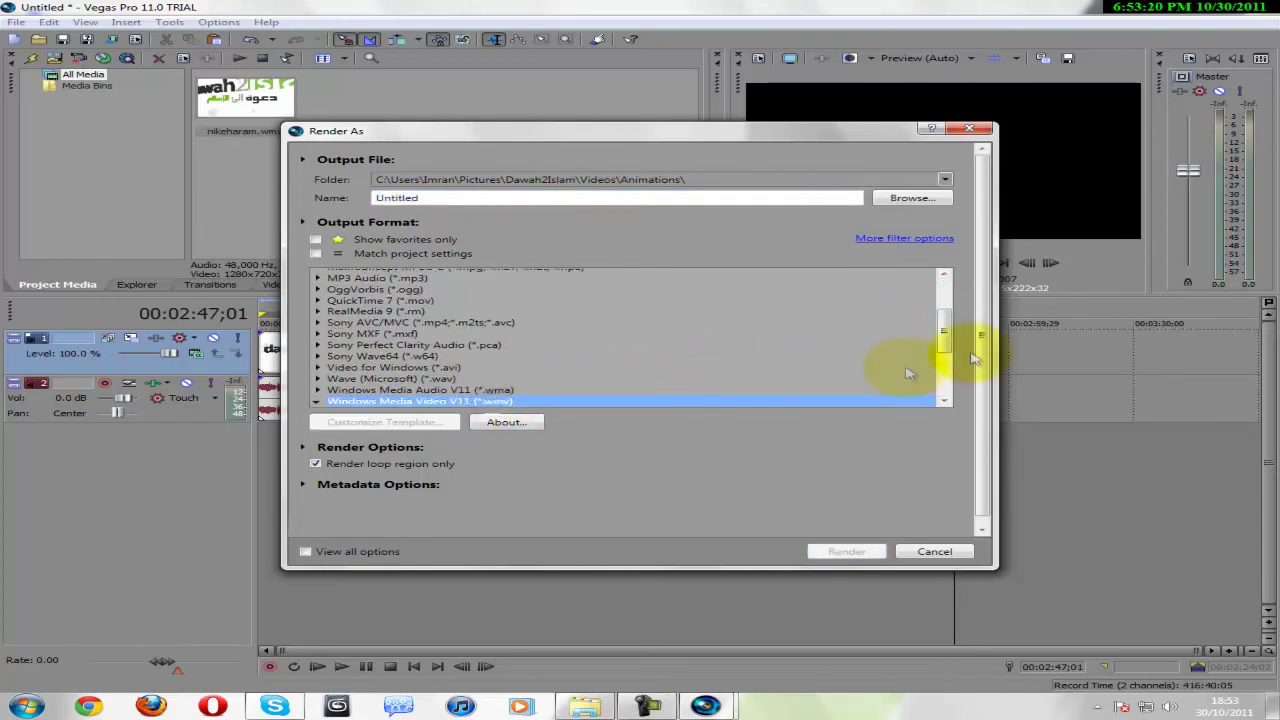
pyautogui.moveTo(943, 366); pyautogui.dragTo(946, 282)
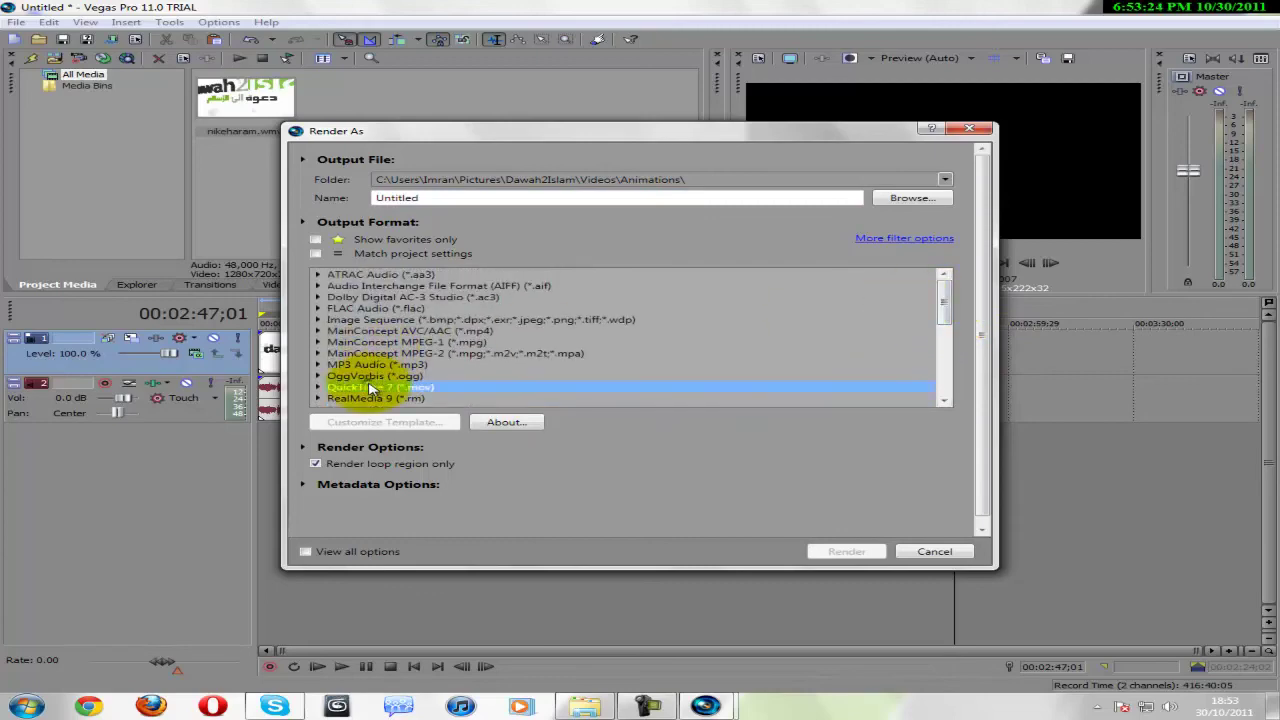
pyautogui.moveTo(943, 308); pyautogui.dragTo(749, 364)
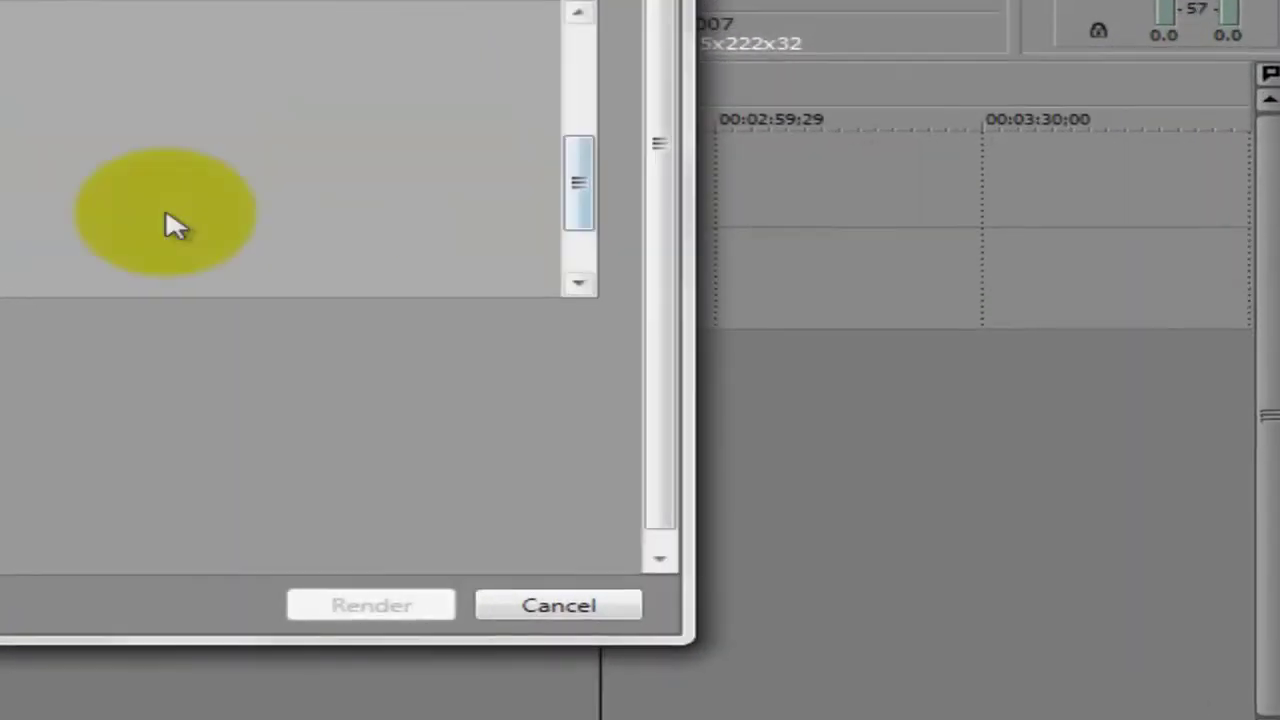
pyautogui.click(150, 138)
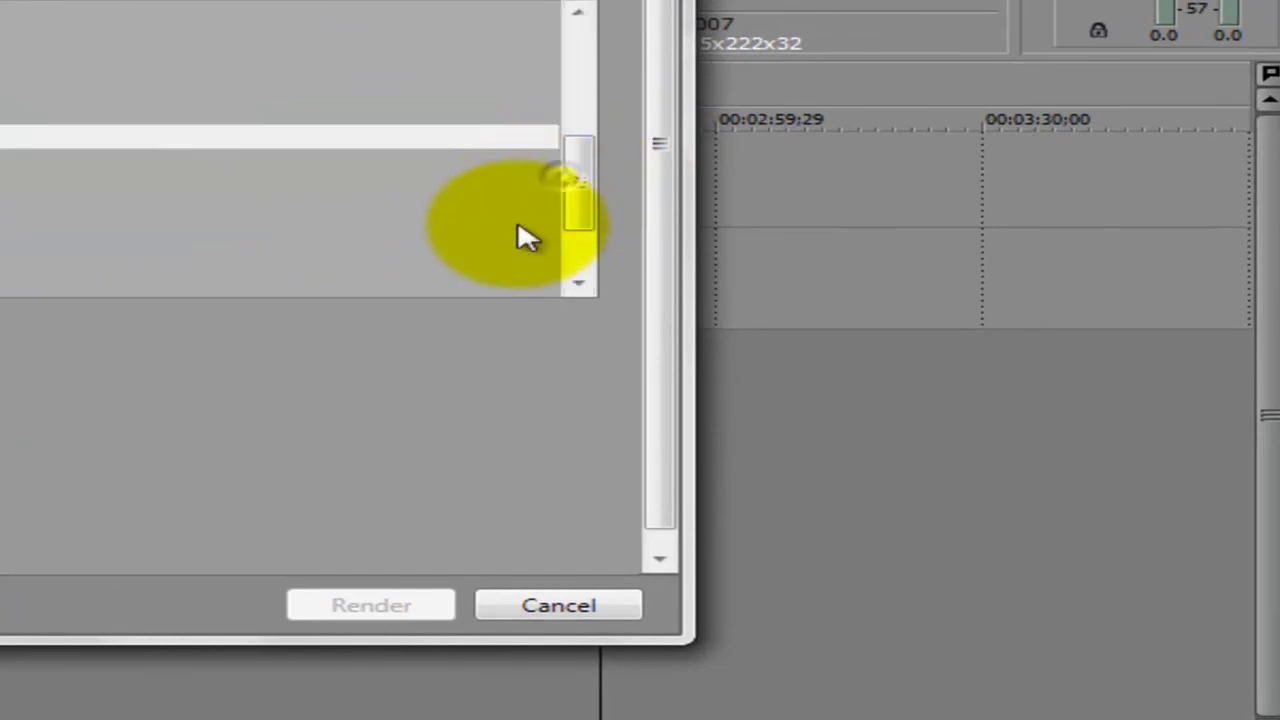
pyautogui.moveTo(577, 194); pyautogui.dragTo(577, 223)
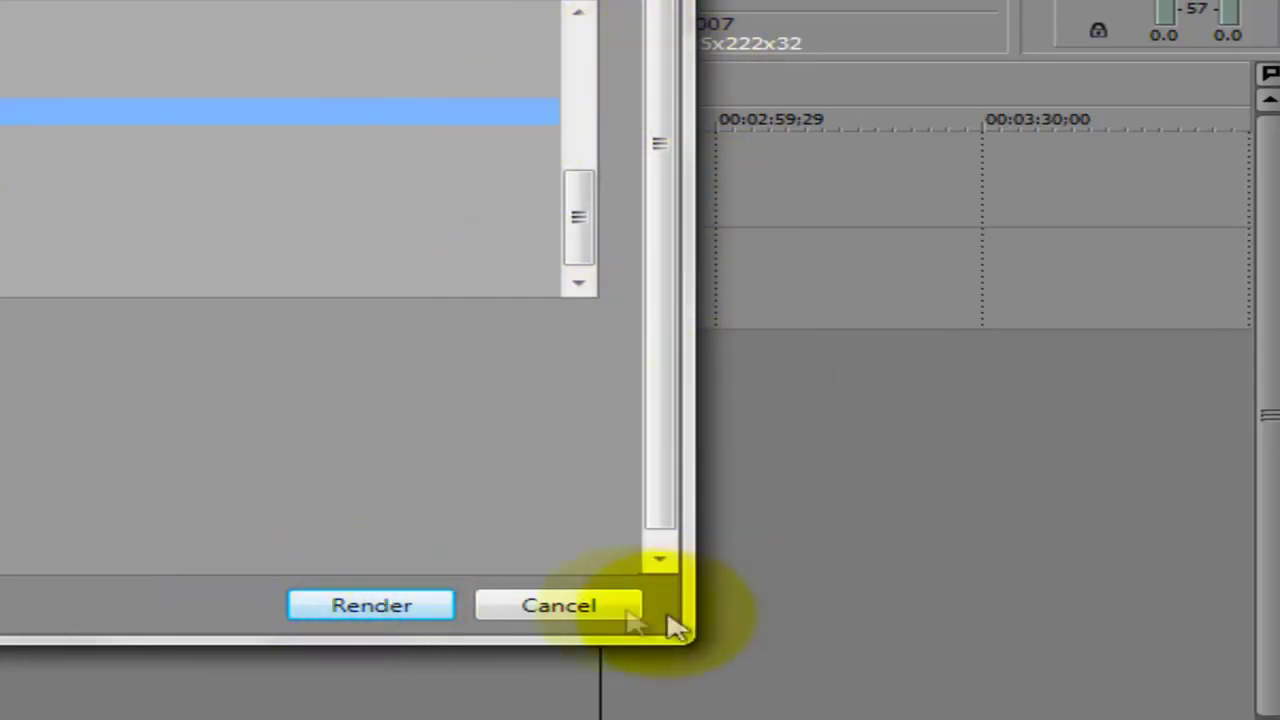
pyautogui.click(372, 606)
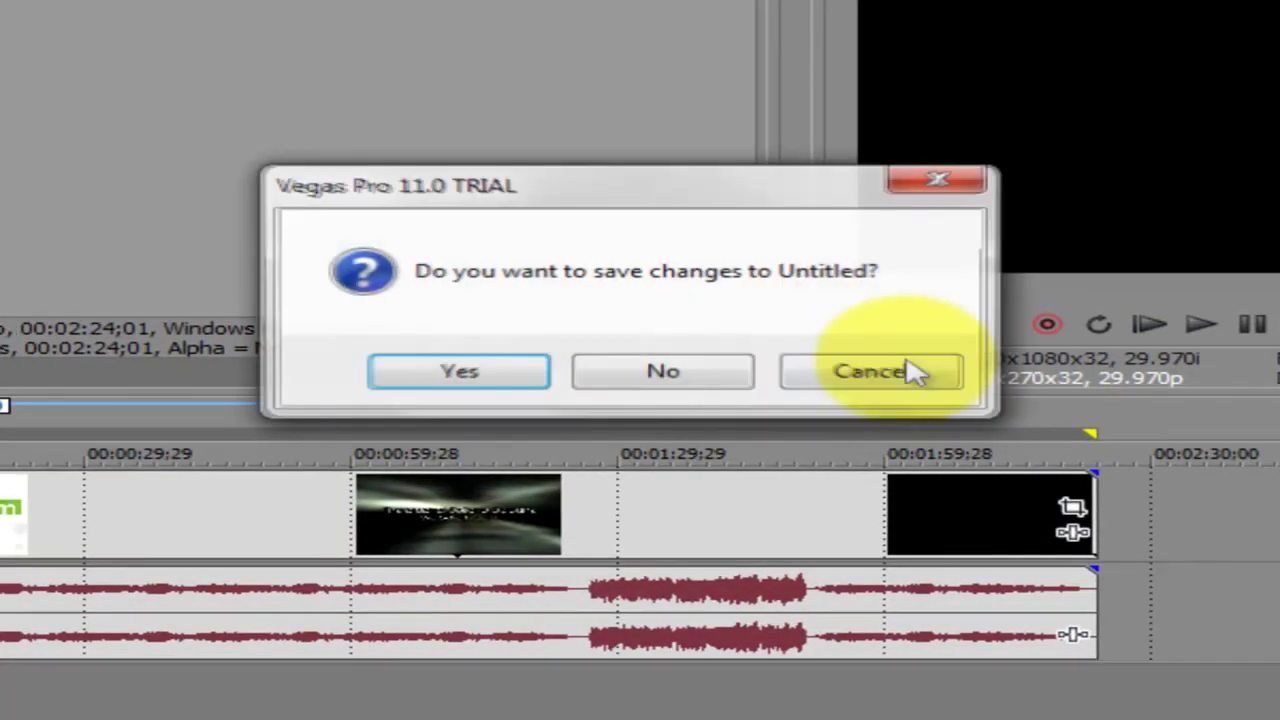
# Close Vegas Pro without saving the Untitled project, dismissing the purchase dialog, and close the Videos folder window.
pyautogui.click(634, 371)
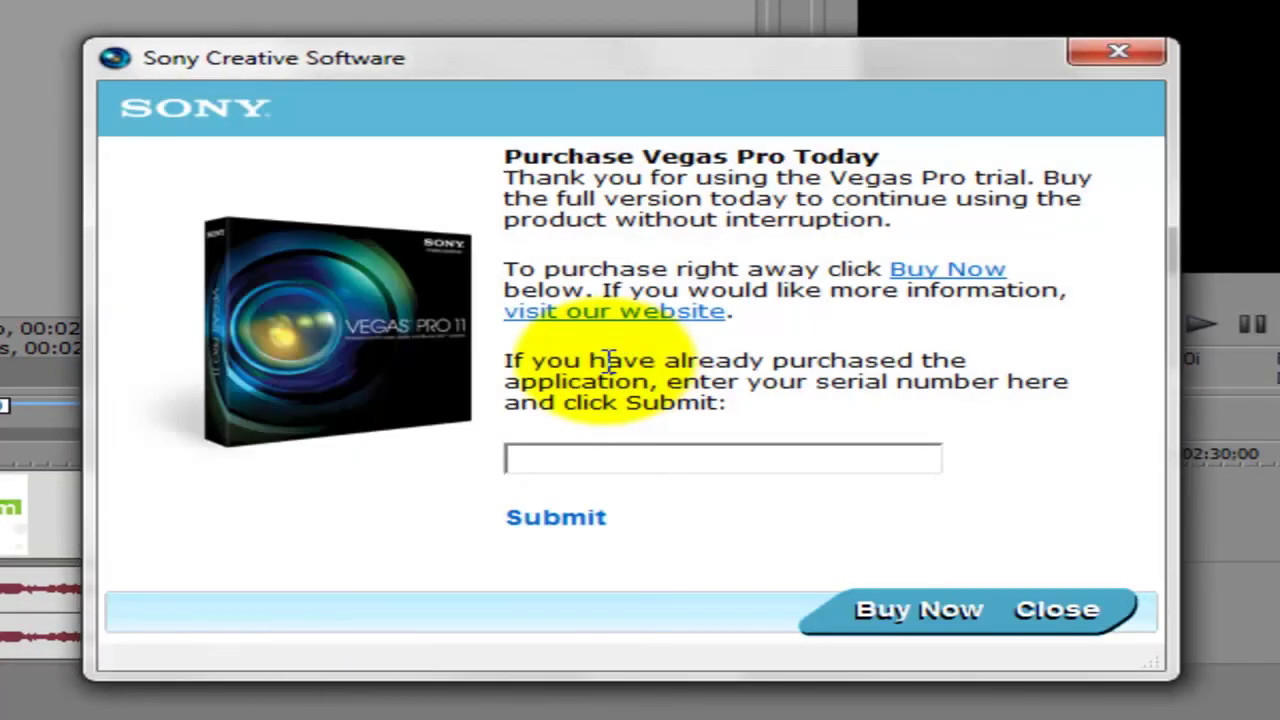
pyautogui.click(1058, 611)
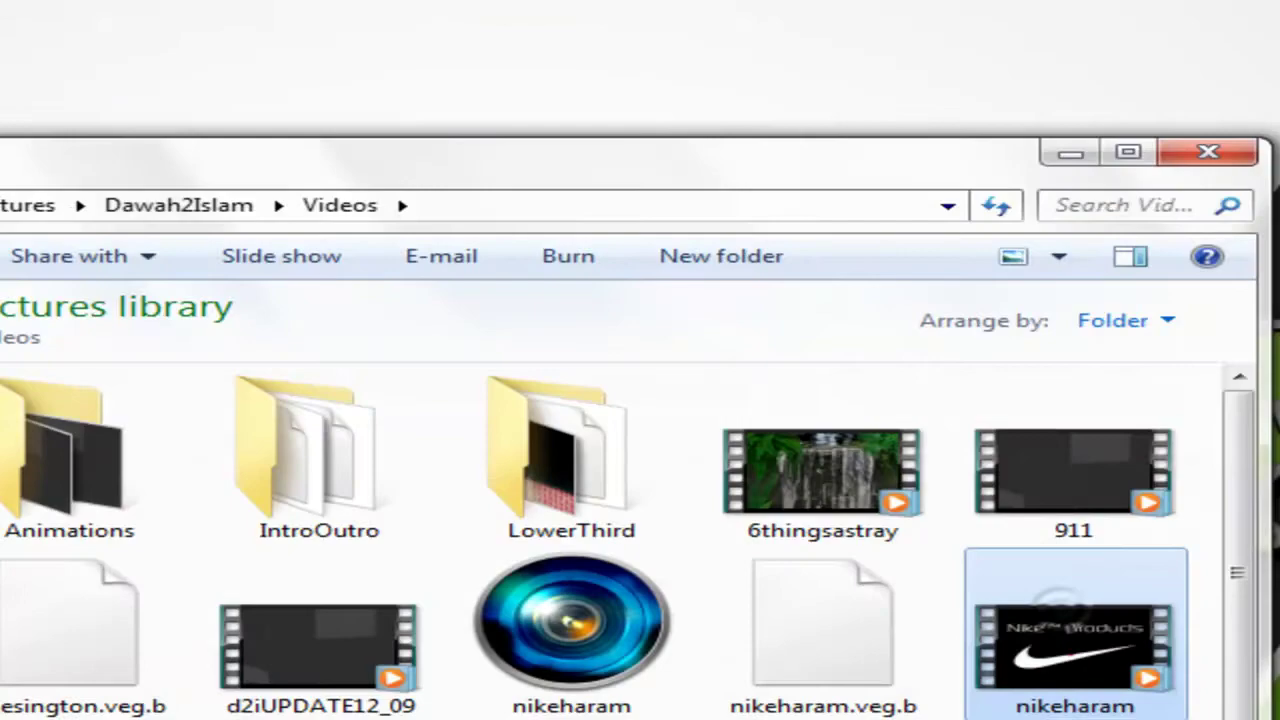
pyautogui.click(1208, 152)
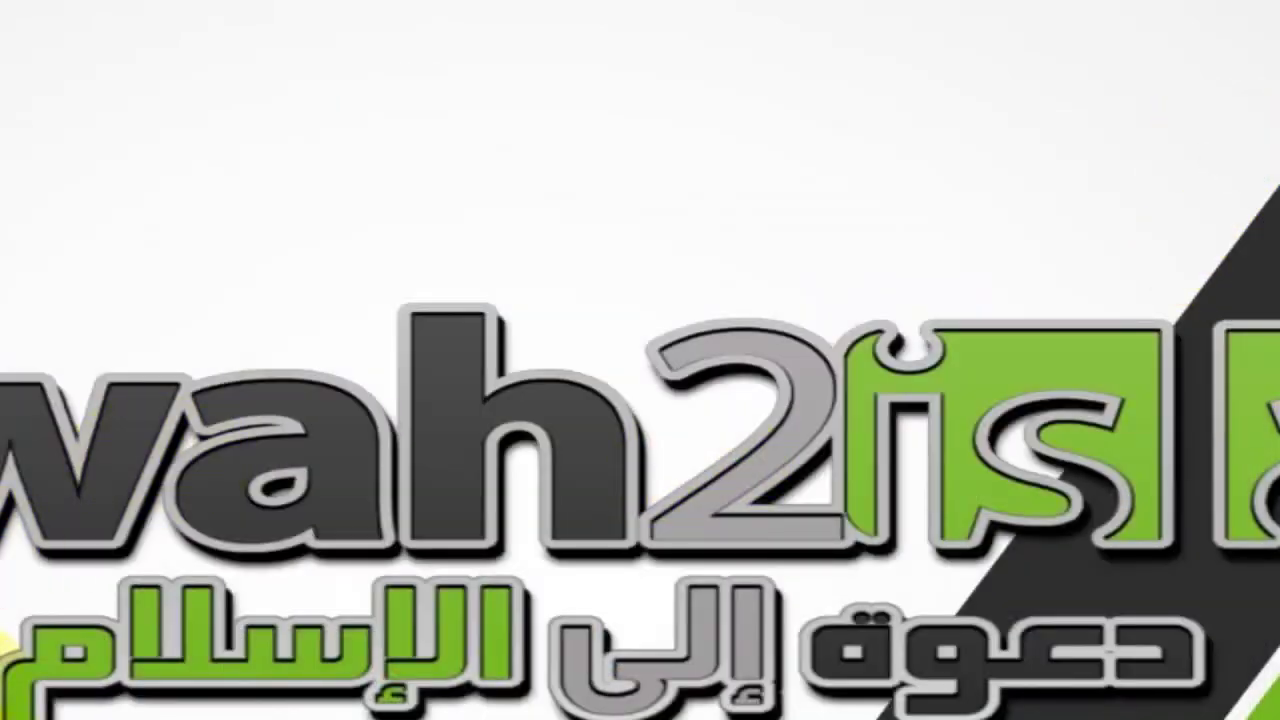